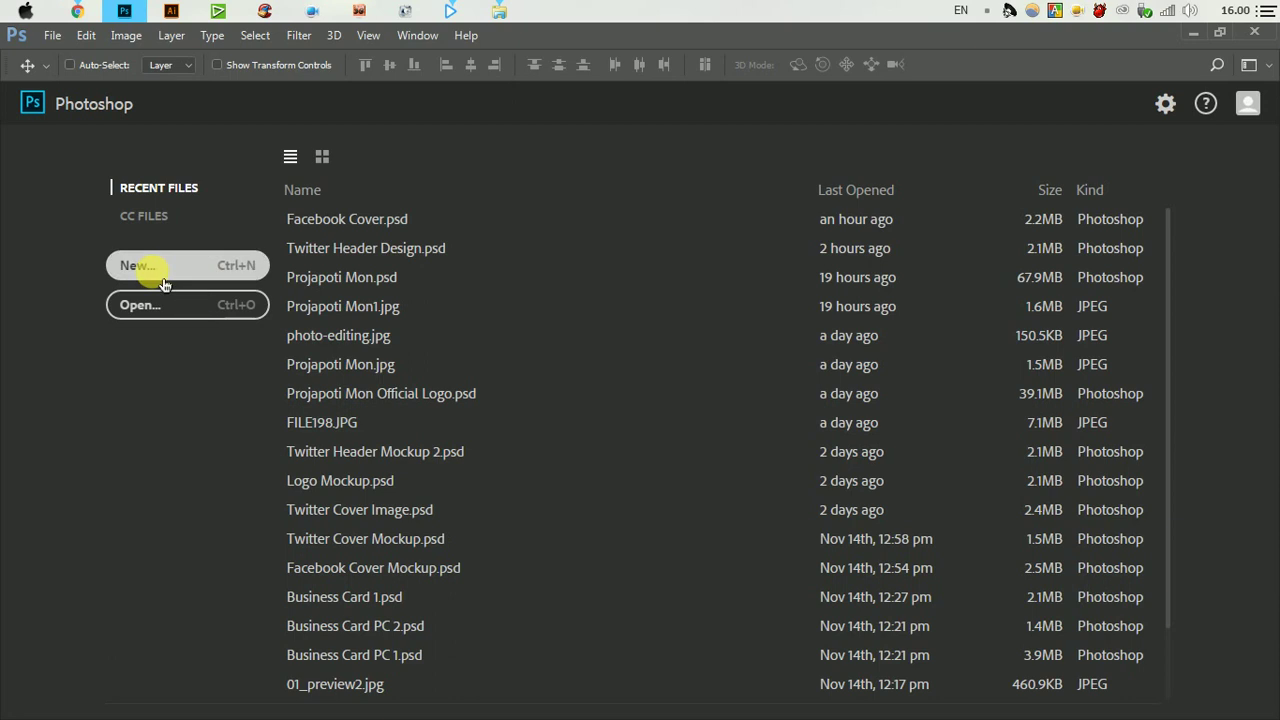
- Create the 'Corporate Business Card' document in inches, height 1.75, CMYK Color mode
left_click(169, 247)
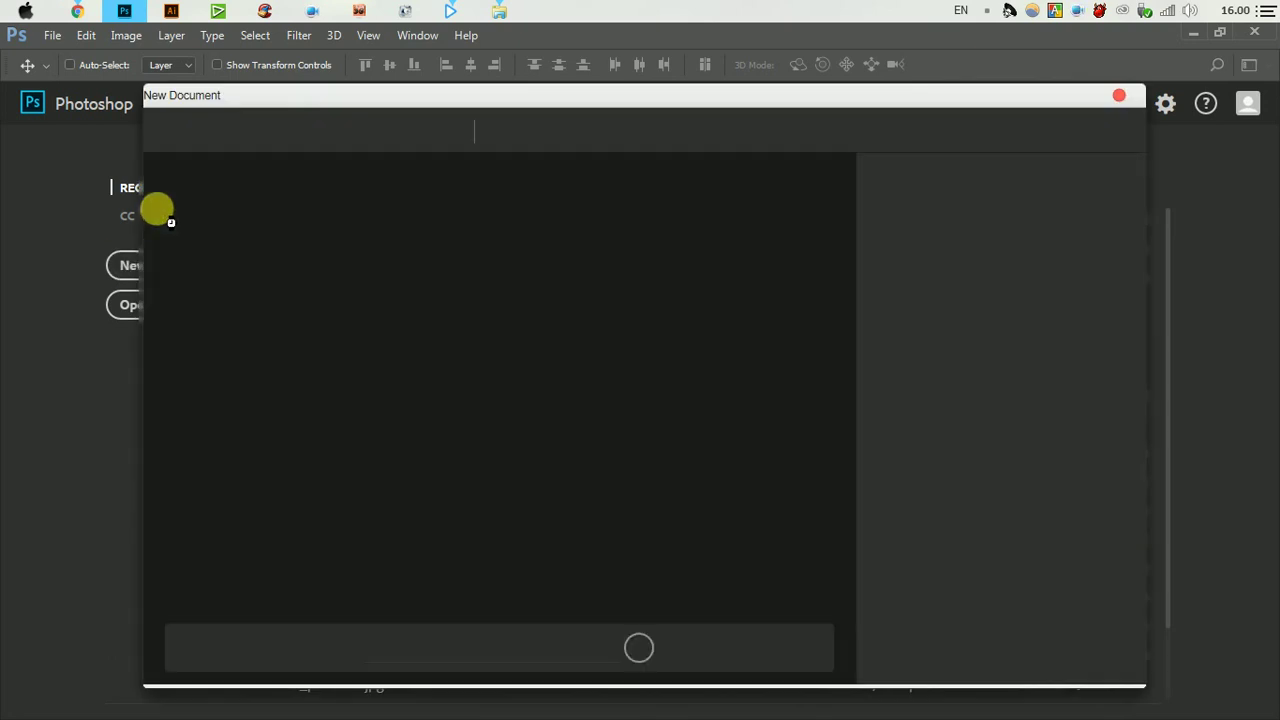
left_click(985, 268)
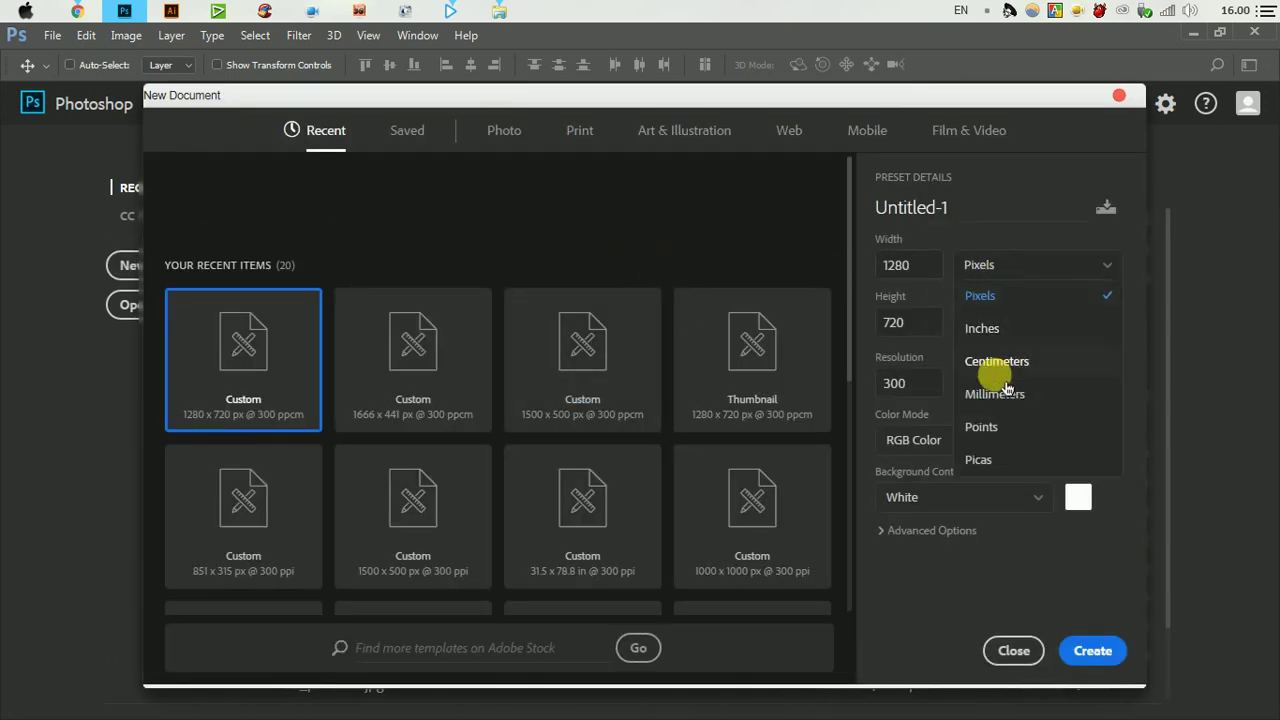
left_click(982, 328)
left_click(965, 208)
key("ctrl+a")
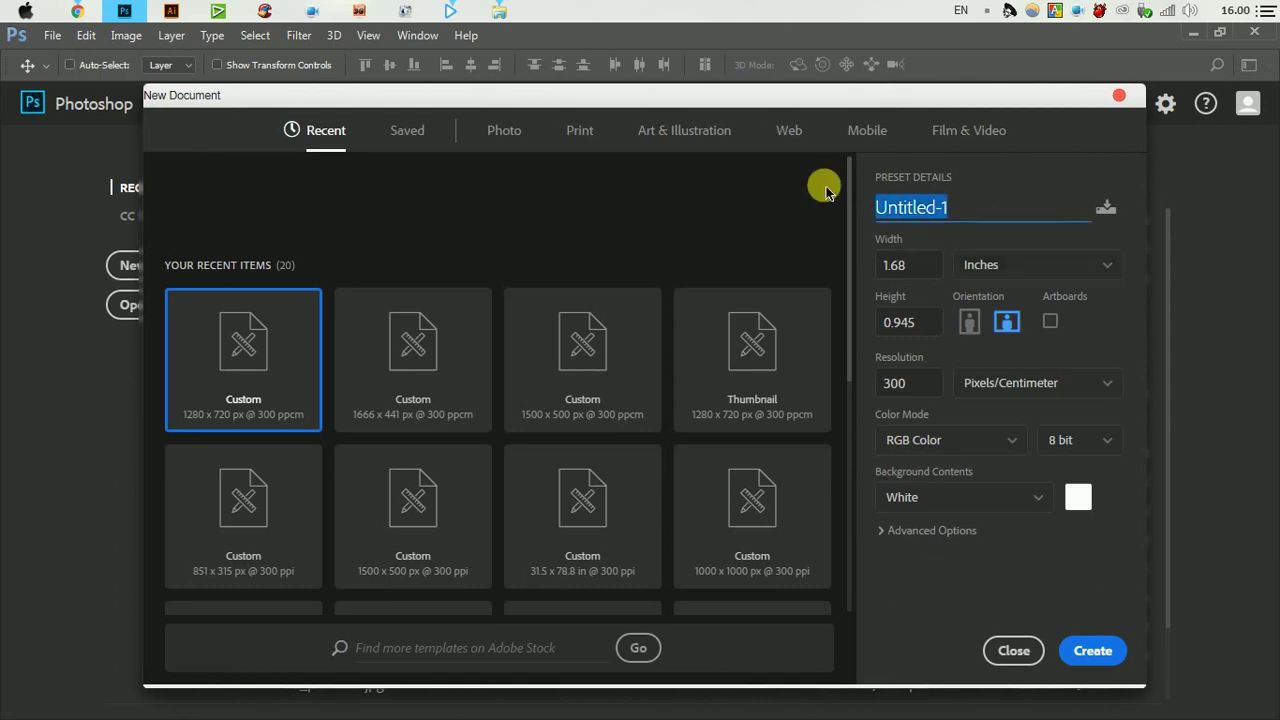
type("Corporate Business Card")
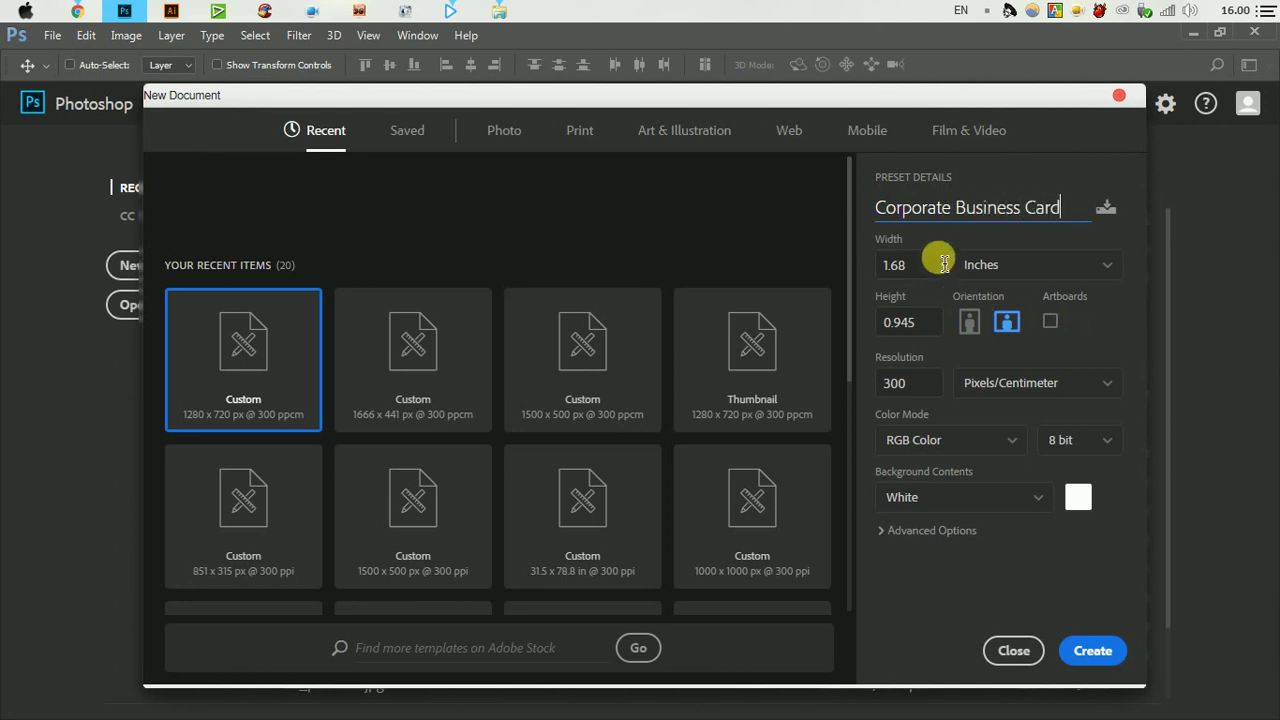
key("Tab")
type("3.25")
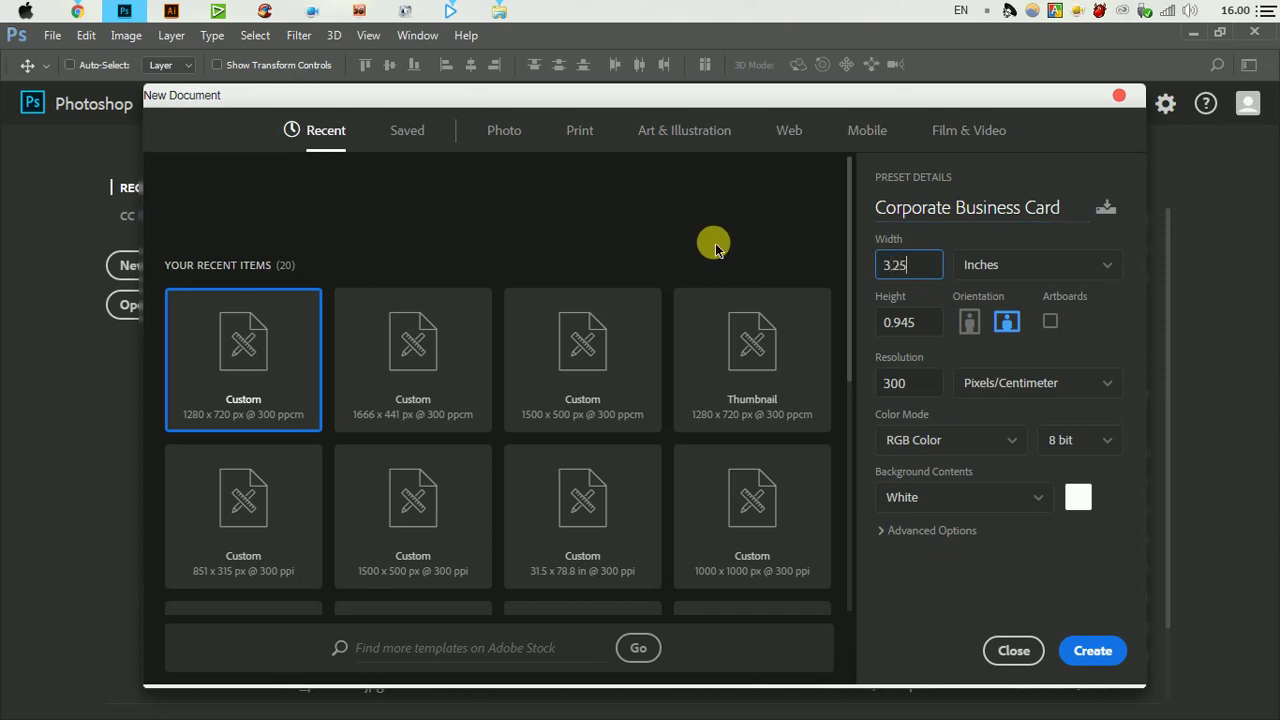
left_click(924, 326)
type("1")
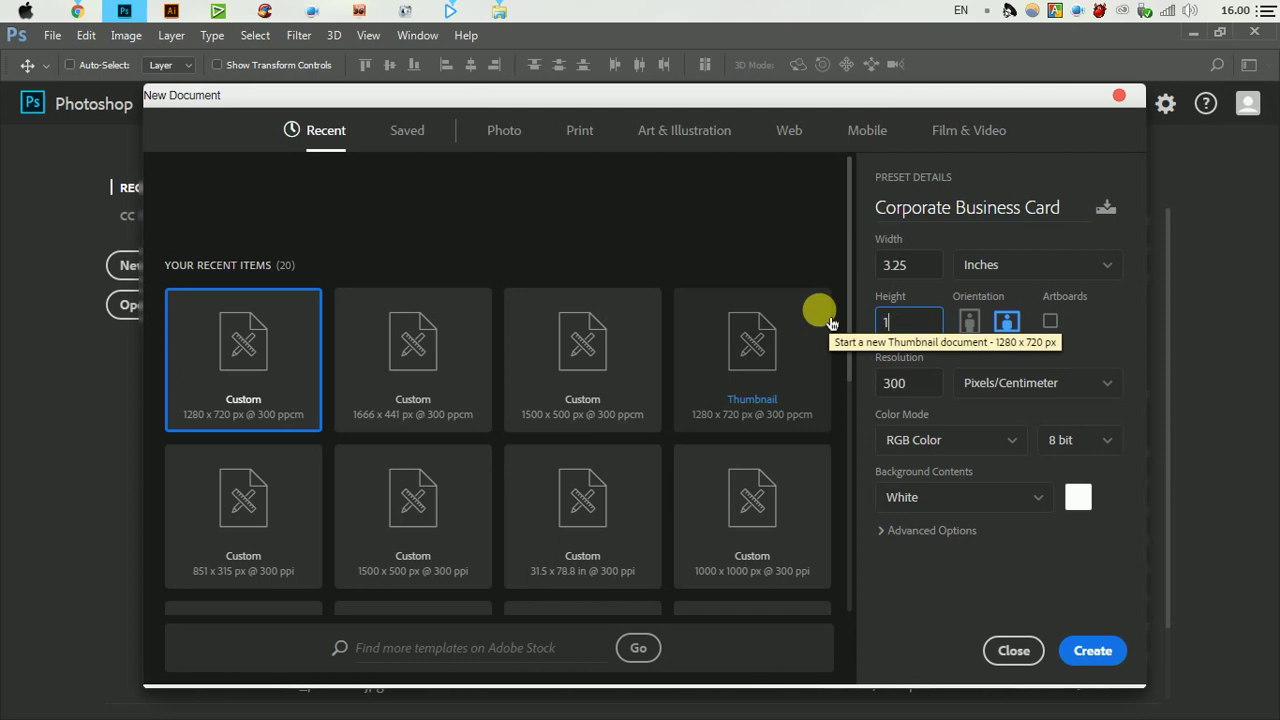
type(".75")
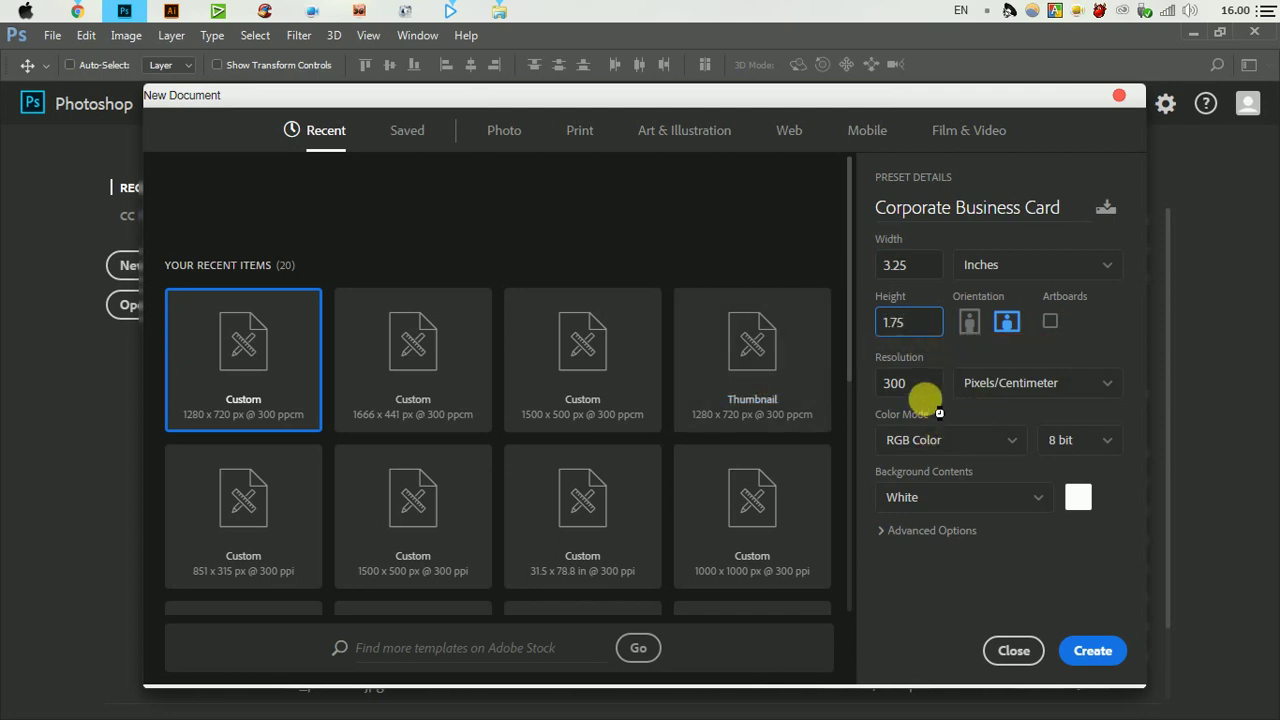
left_click(950, 441)
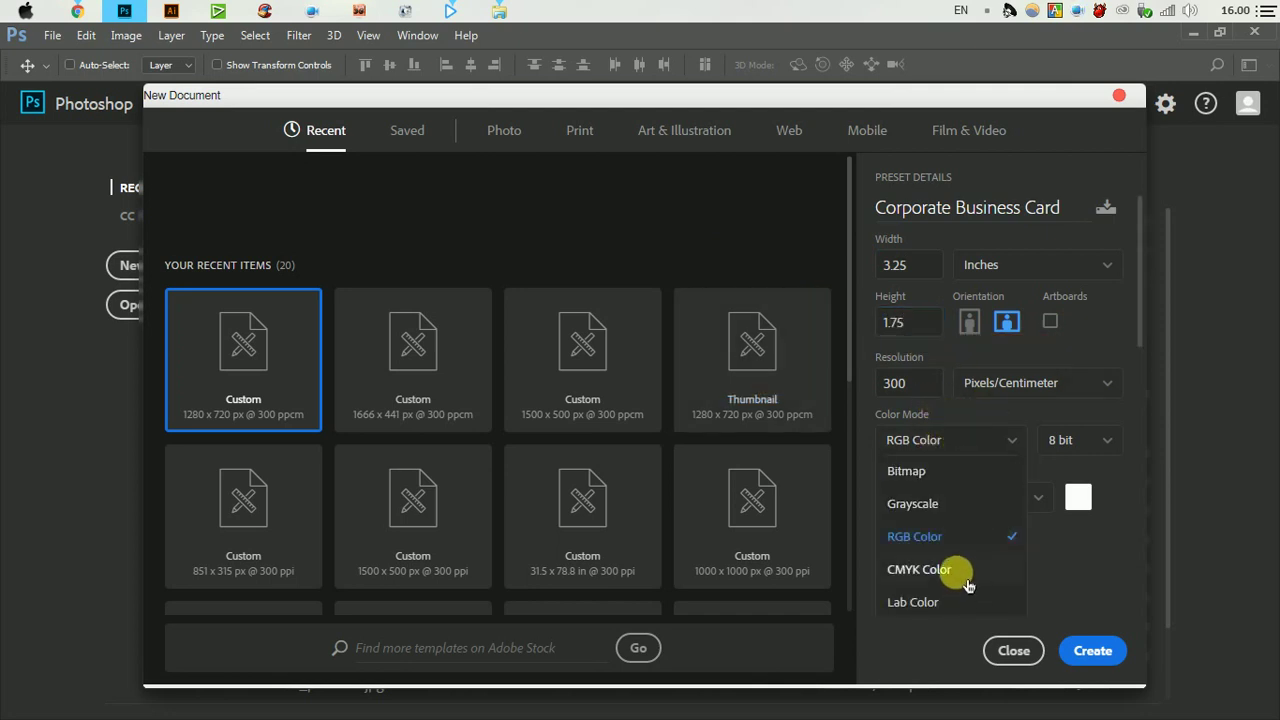
left_click(967, 580)
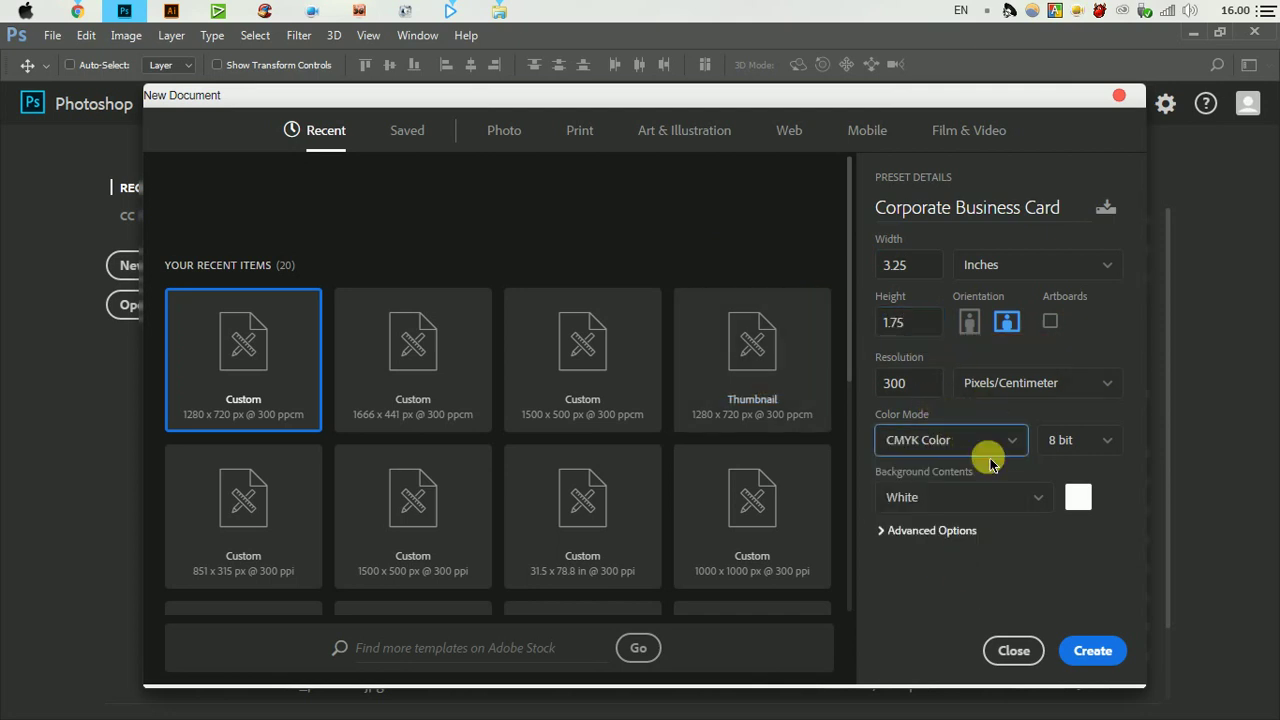
left_click(1095, 651)
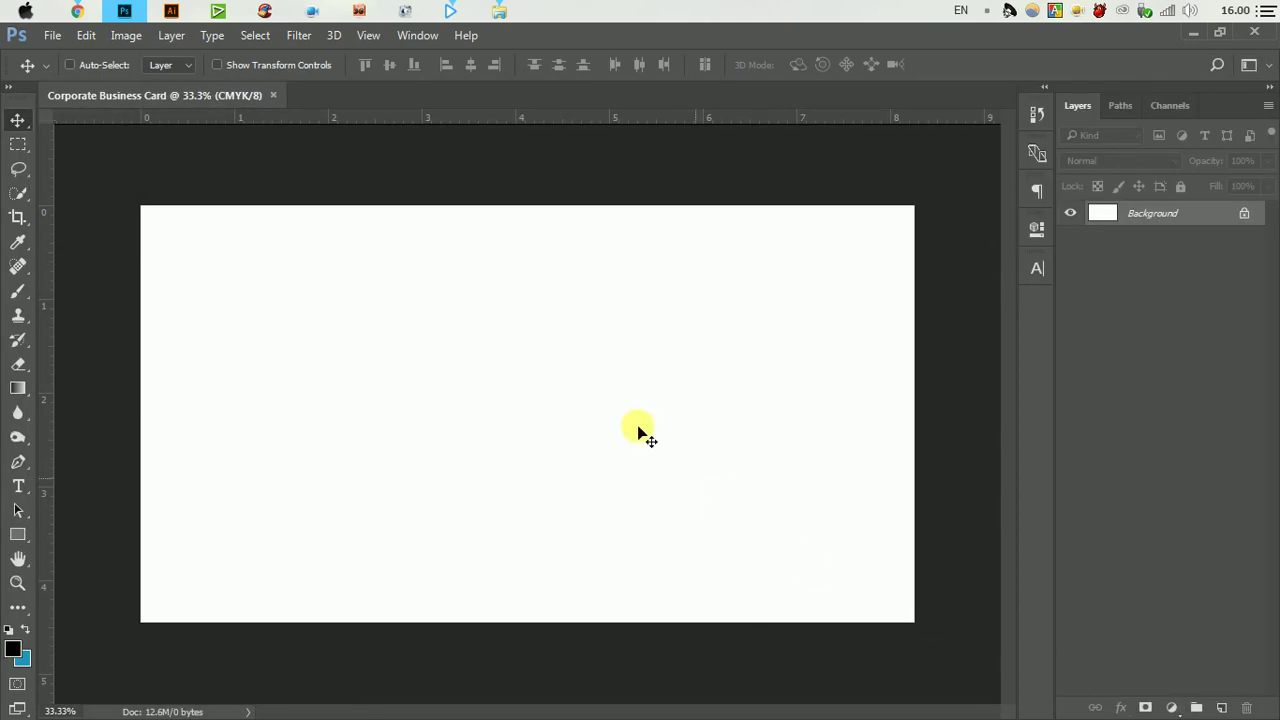
- Show the rulers around the canvas
left_click(368, 35)
left_click(378, 360)
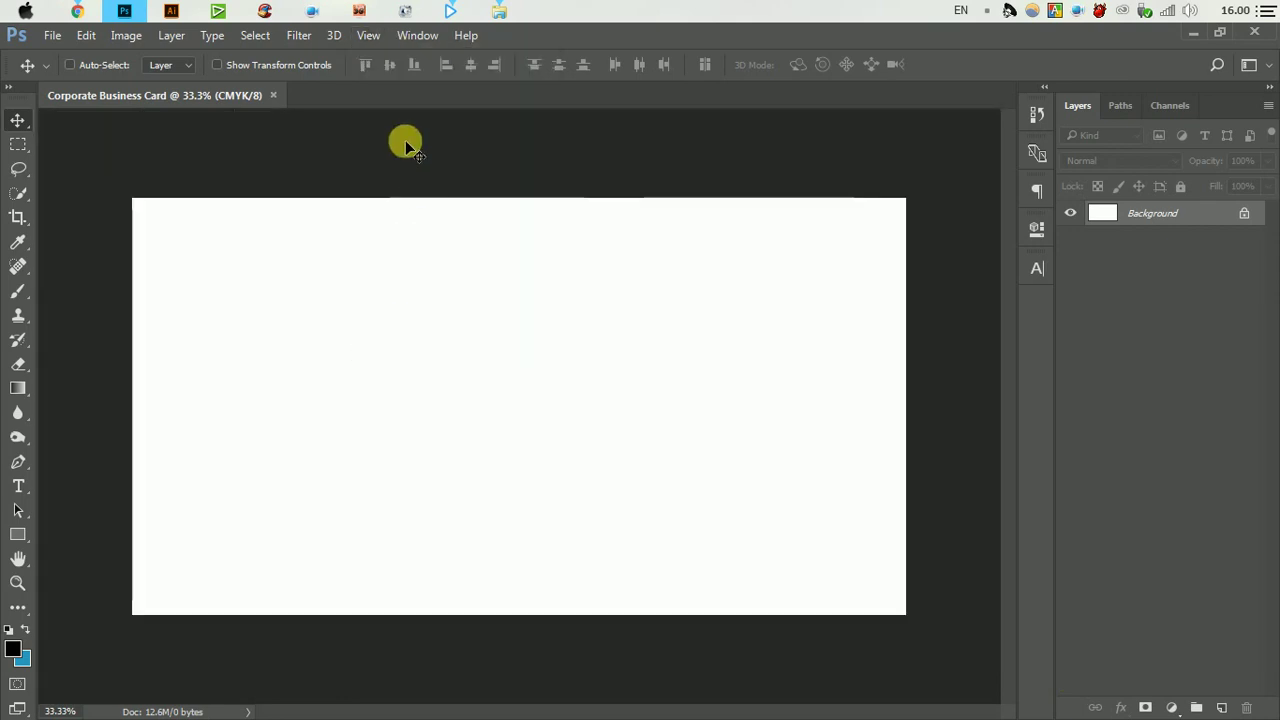
left_click(368, 35)
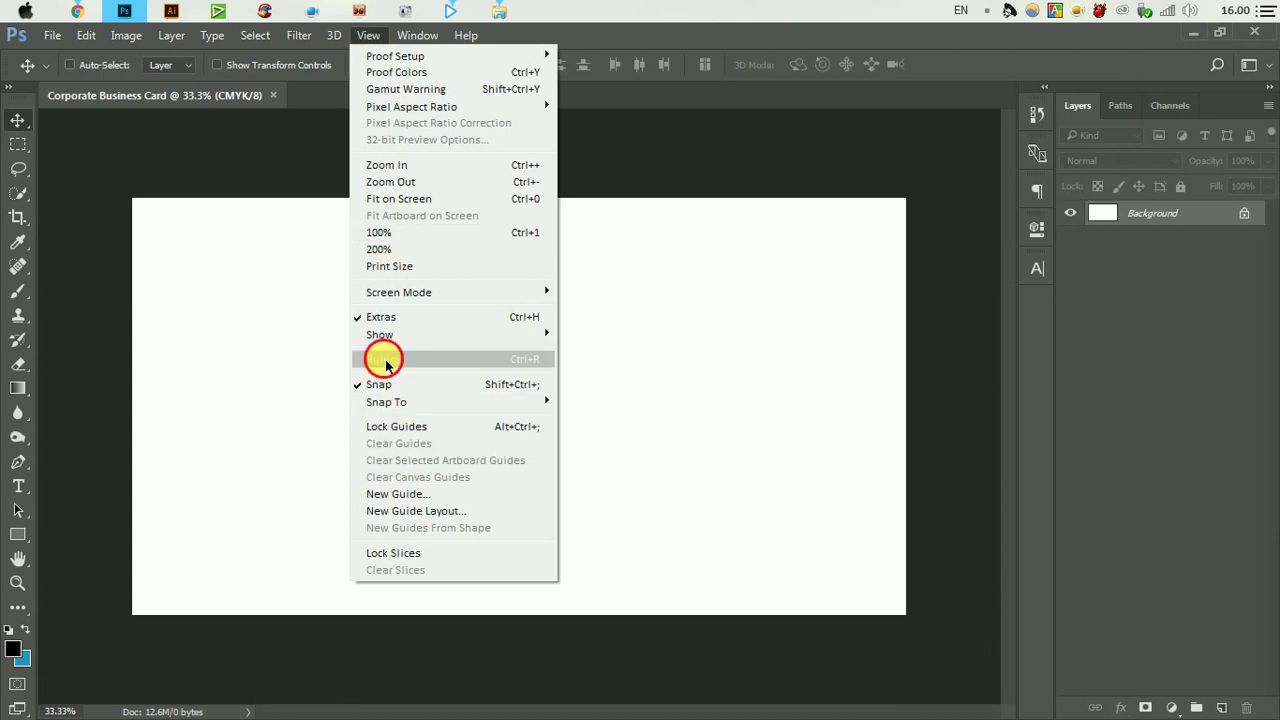
left_click(382, 359)
- Drag guides onto the card's top, bottom, left and right edges, then zoom out
mouse_move(251, 125)
left_mouse_down()
mouse_move(276, 483)
mouse_move(263, 621)
left_mouse_up()
left_click_drag(47, 333, 140, 345)
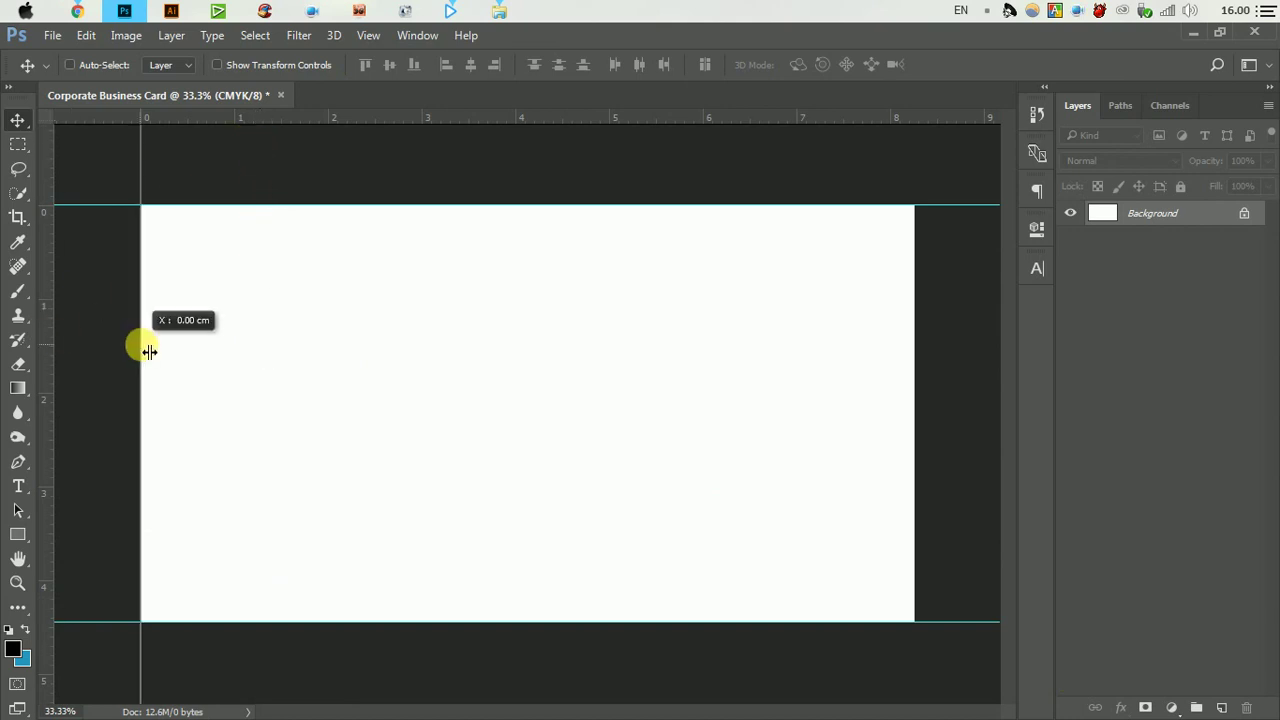
left_click_drag(50, 352, 914, 434)
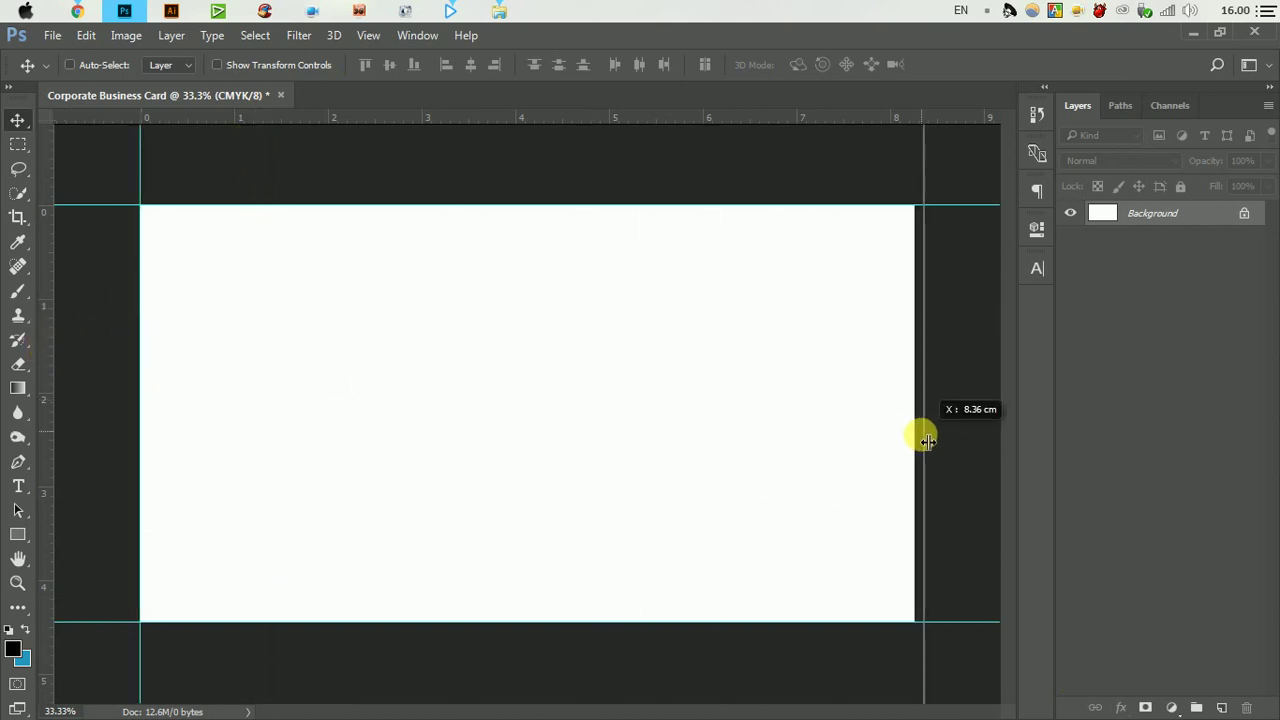
left_click(417, 357, "alt")
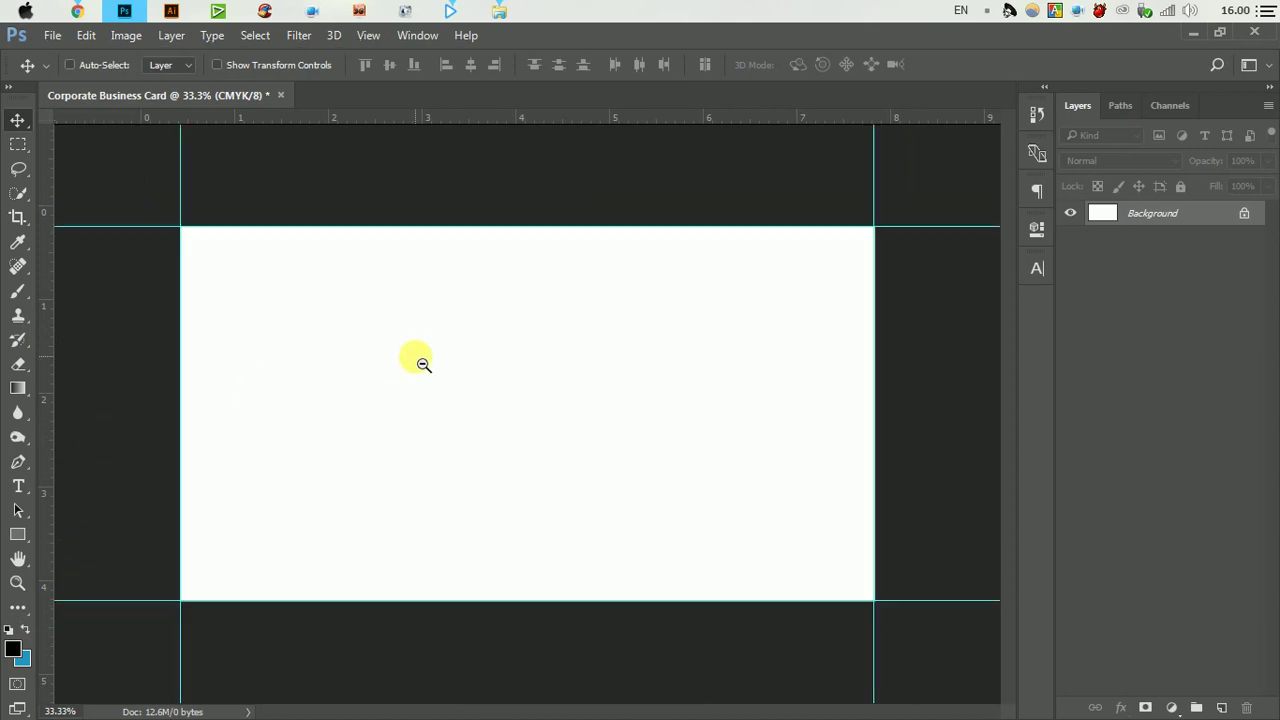
- Enlarge the canvas to 3.5 × 2 inches via Canvas Size
left_click(126, 35)
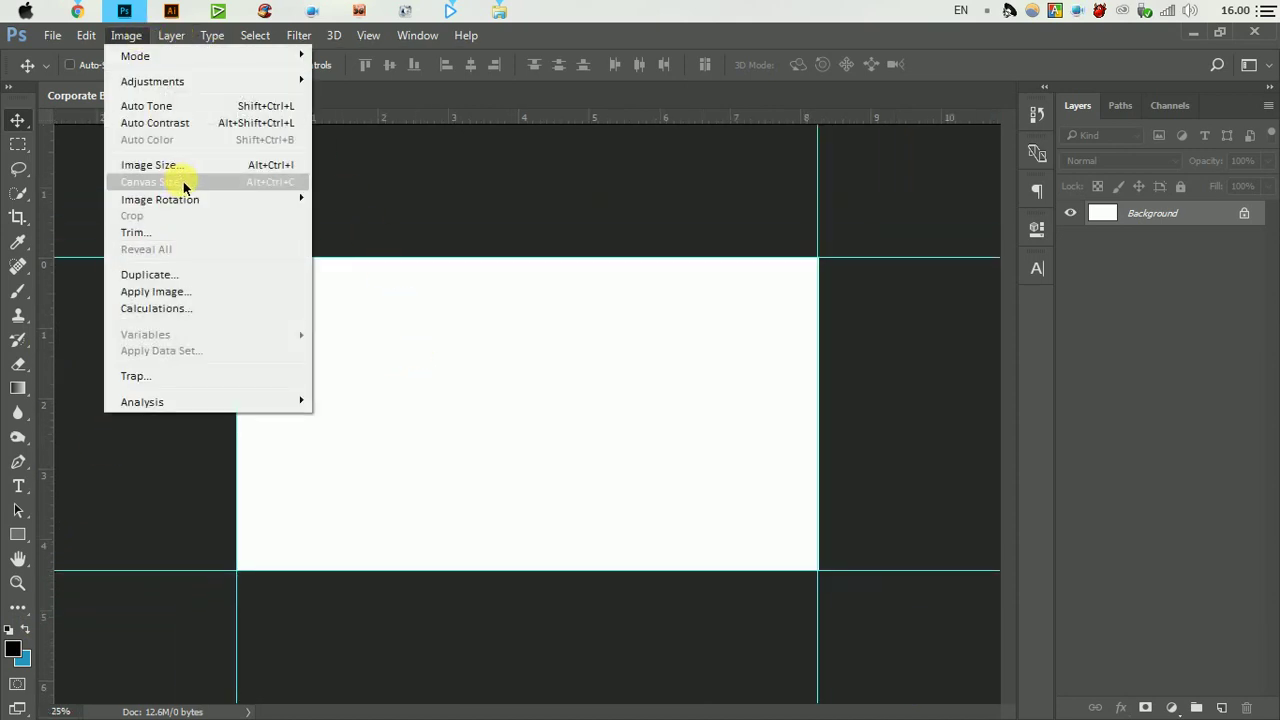
left_click(183, 181)
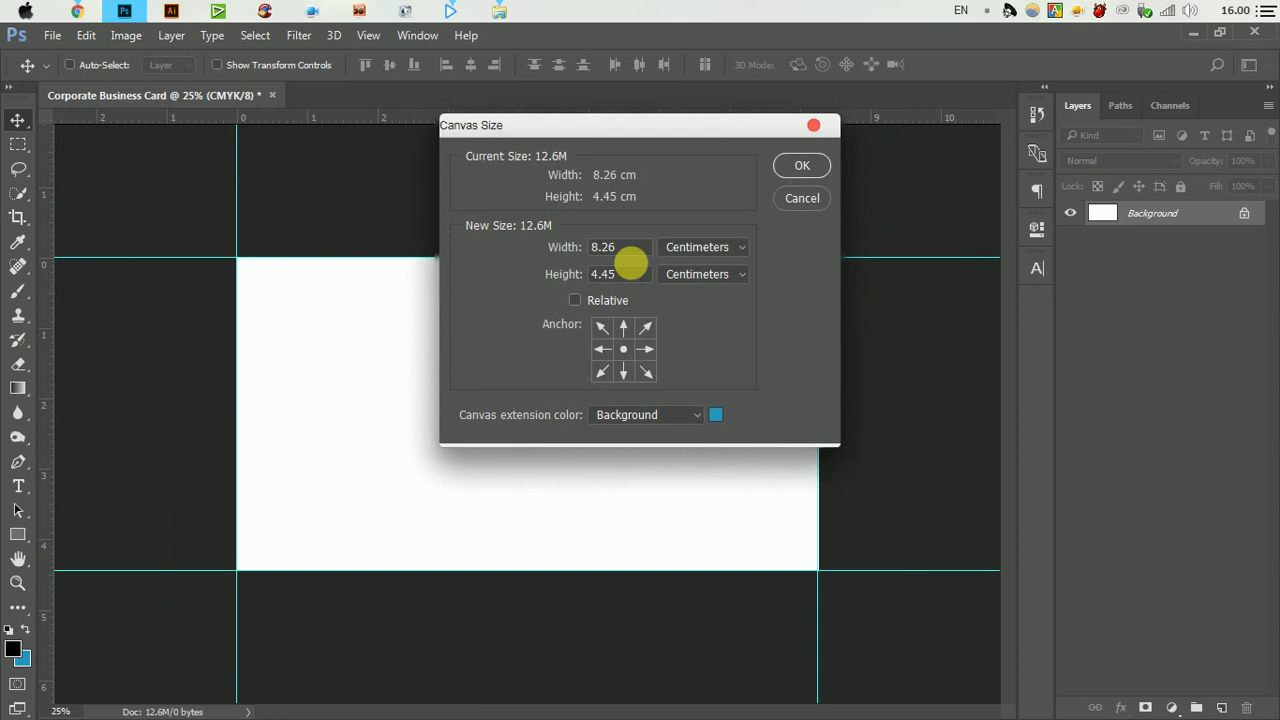
left_click(737, 249)
left_click(732, 291)
left_click_drag(625, 247, 603, 247)
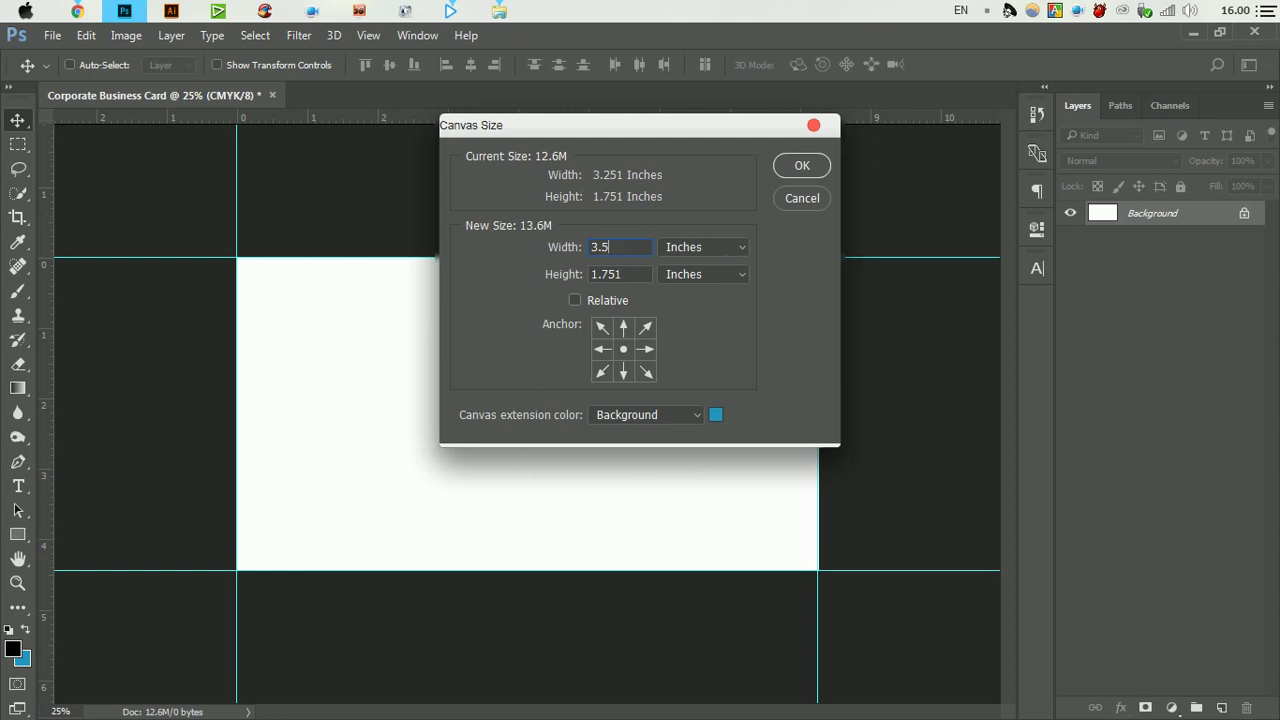
left_click_drag(651, 273, 435, 268)
type("2")
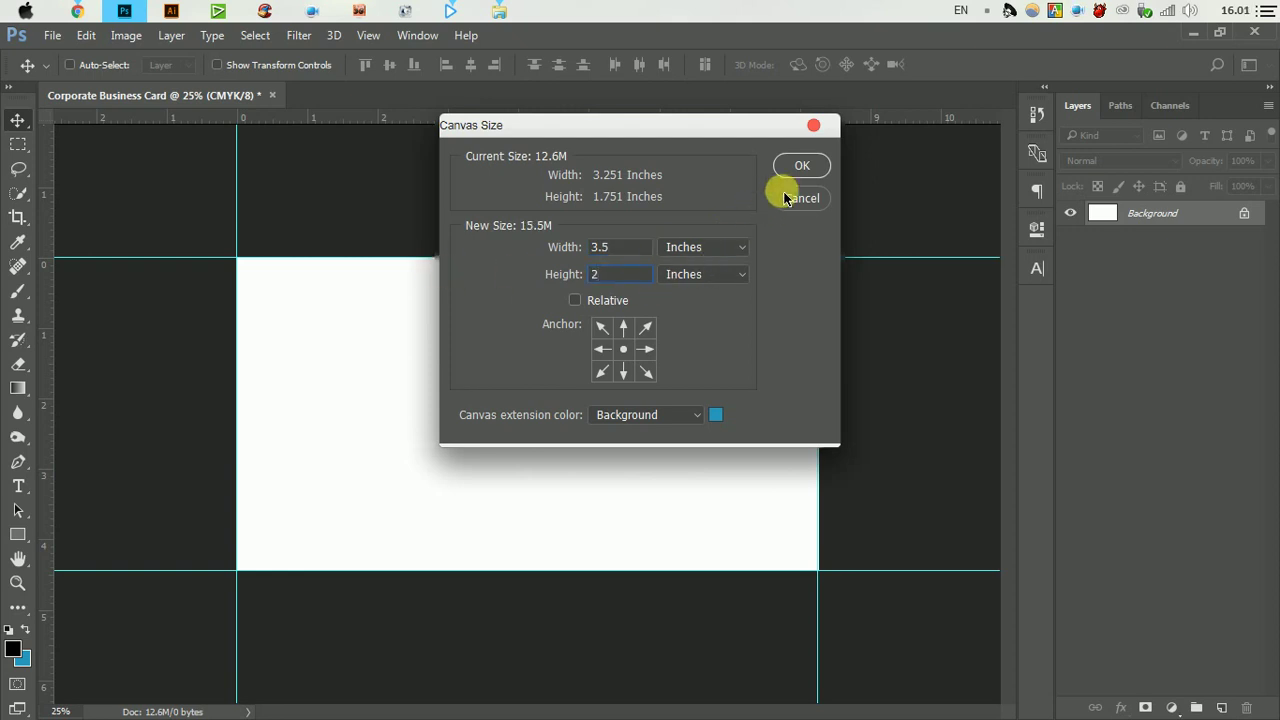
left_click(788, 168)
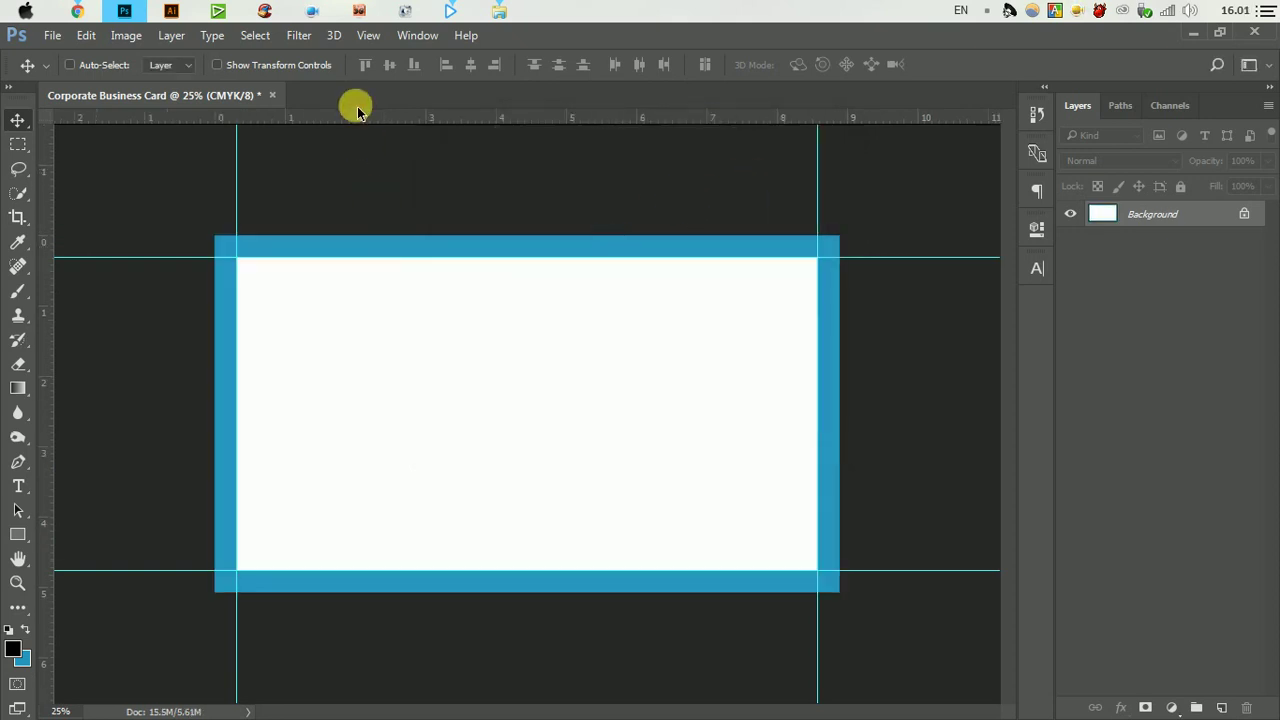
- Place guides along the enlarged canvas's top, bottom and side edges
mouse_move(358, 118)
left_mouse_down()
mouse_move(378, 476)
mouse_move(370, 592)
left_mouse_up()
left_click_drag(46, 408, 214, 420)
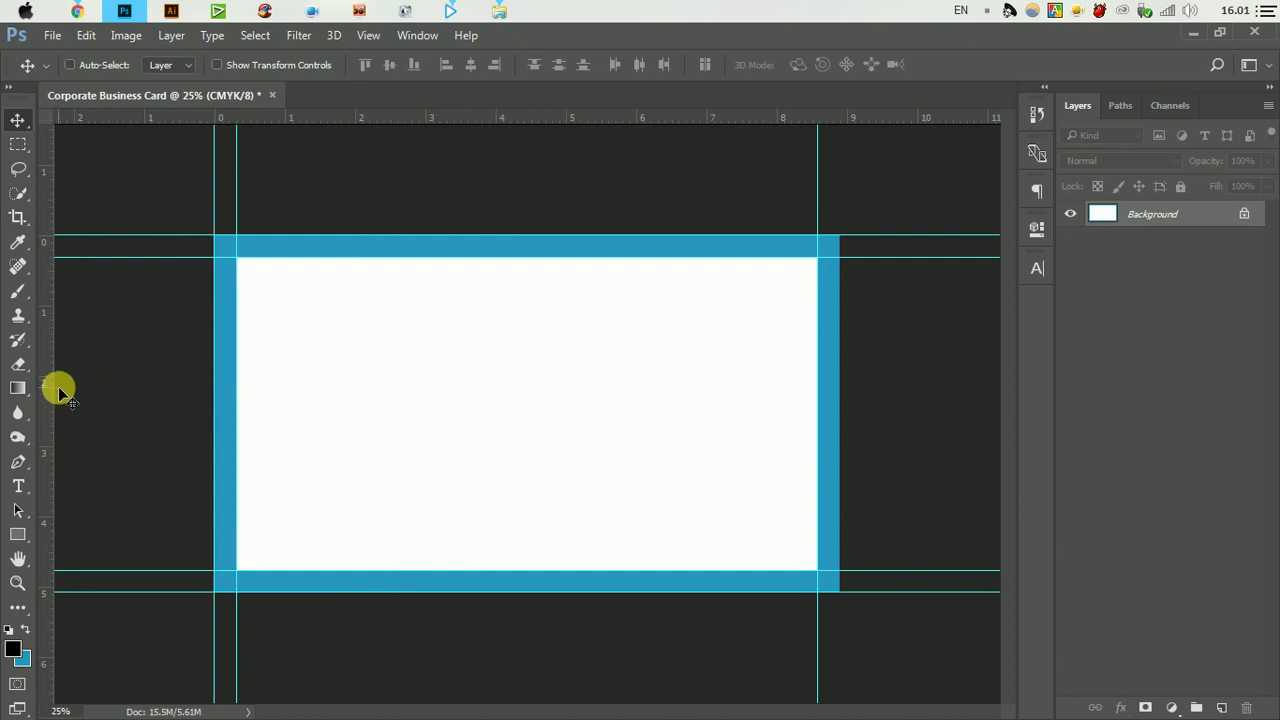
left_click_drag(47, 390, 840, 408)
- Enlarge the canvas again to 3.75 × 2.25 inches
left_click(128, 35)
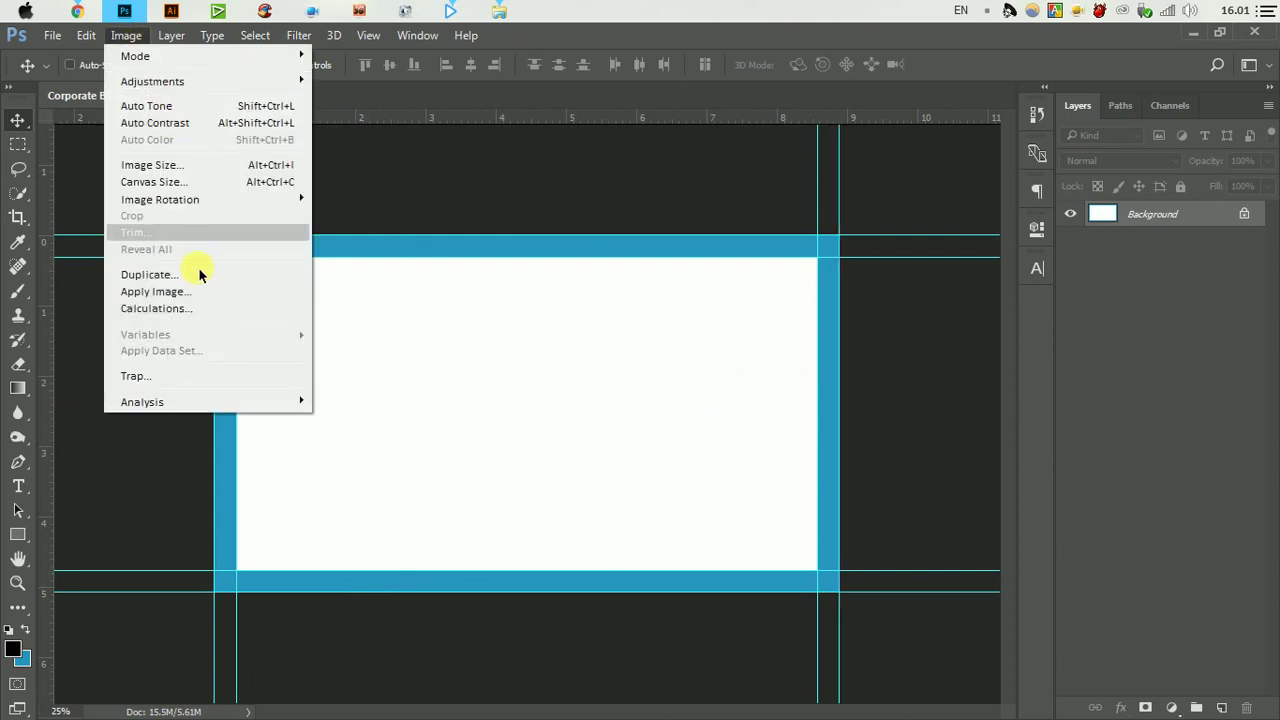
left_click(186, 182)
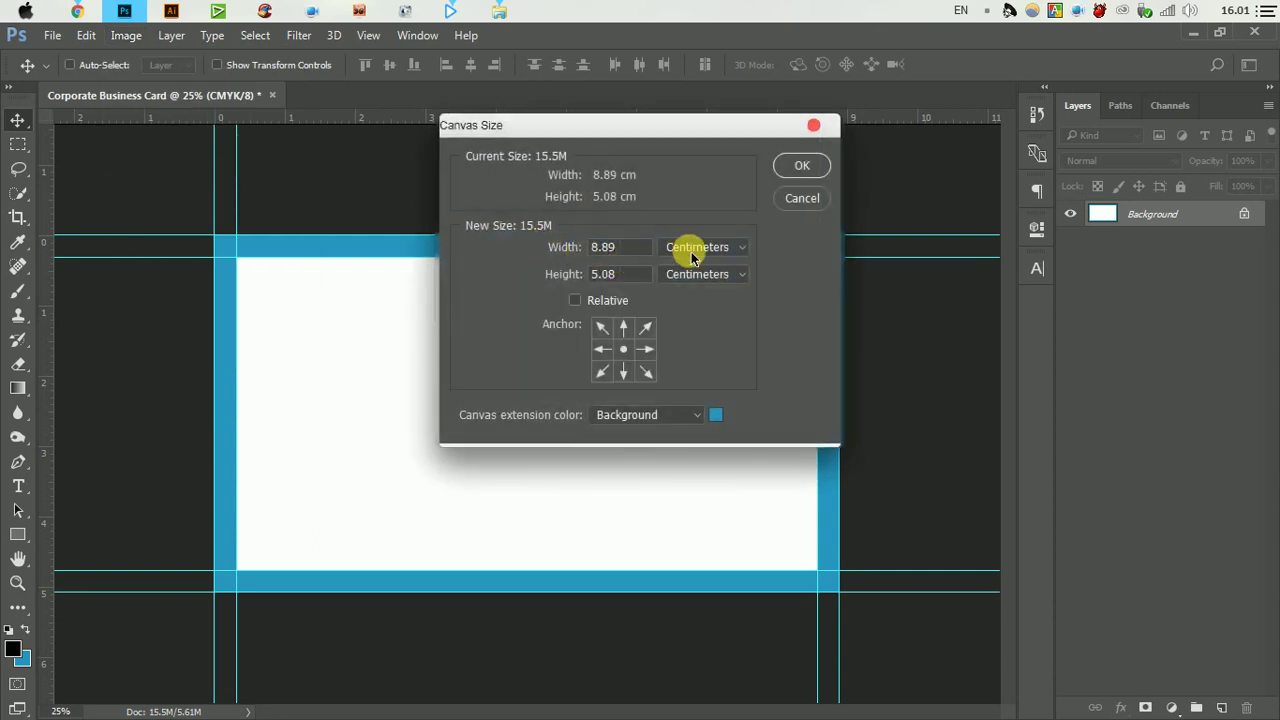
left_click(690, 247)
left_click(699, 290)
left_click_drag(631, 249, 585, 247)
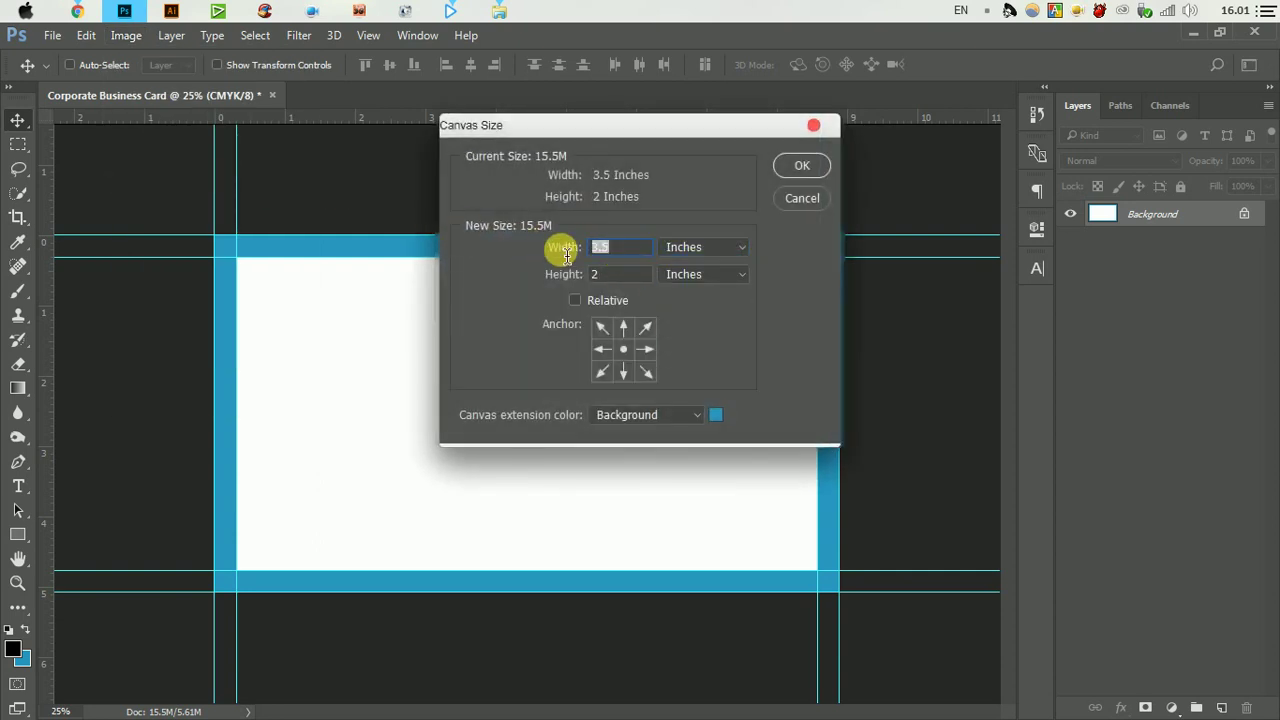
type("75")
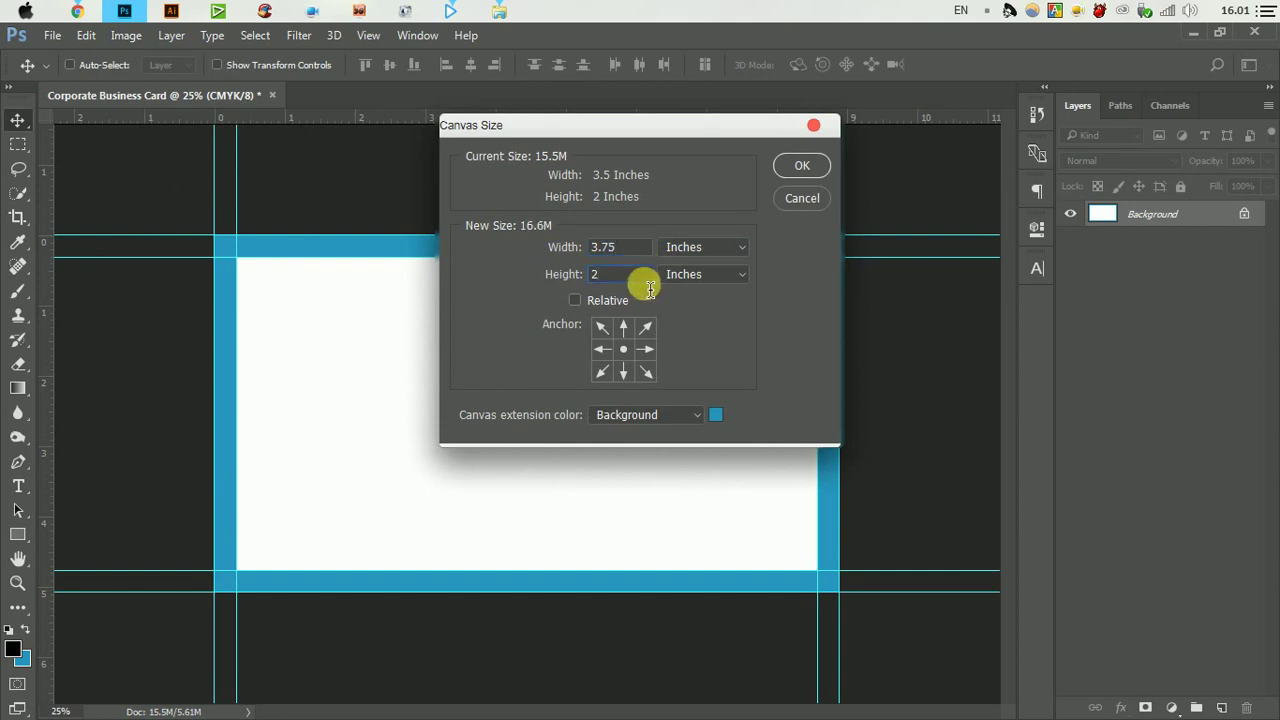
type("5")
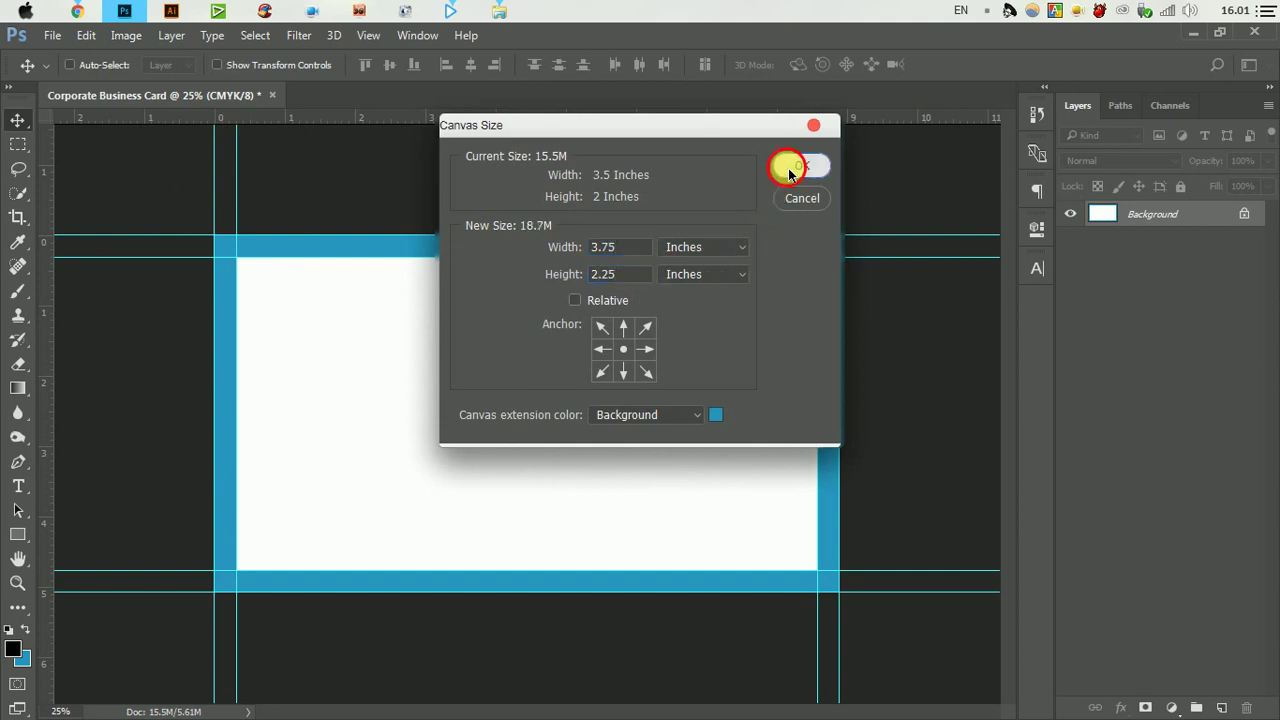
left_click(800, 165)
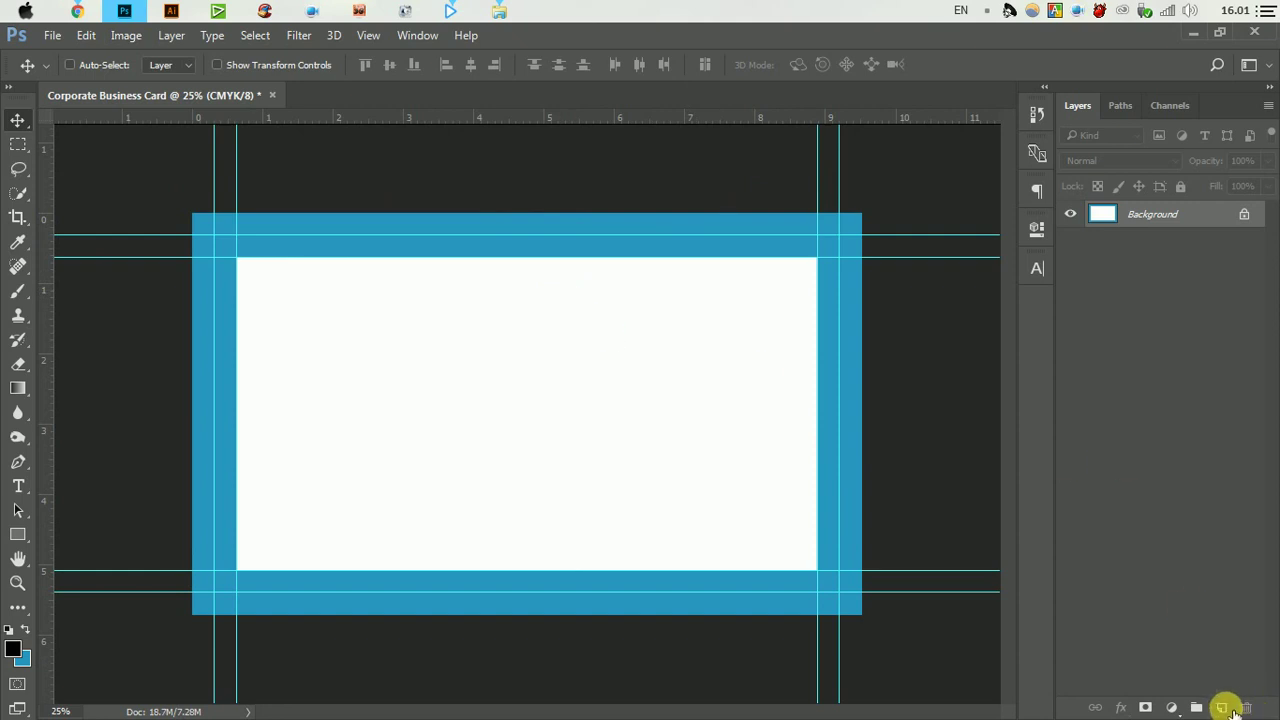
- Add a new layer named BG and set the foreground colour to white
left_click(1222, 708)
double_click(1143, 214)
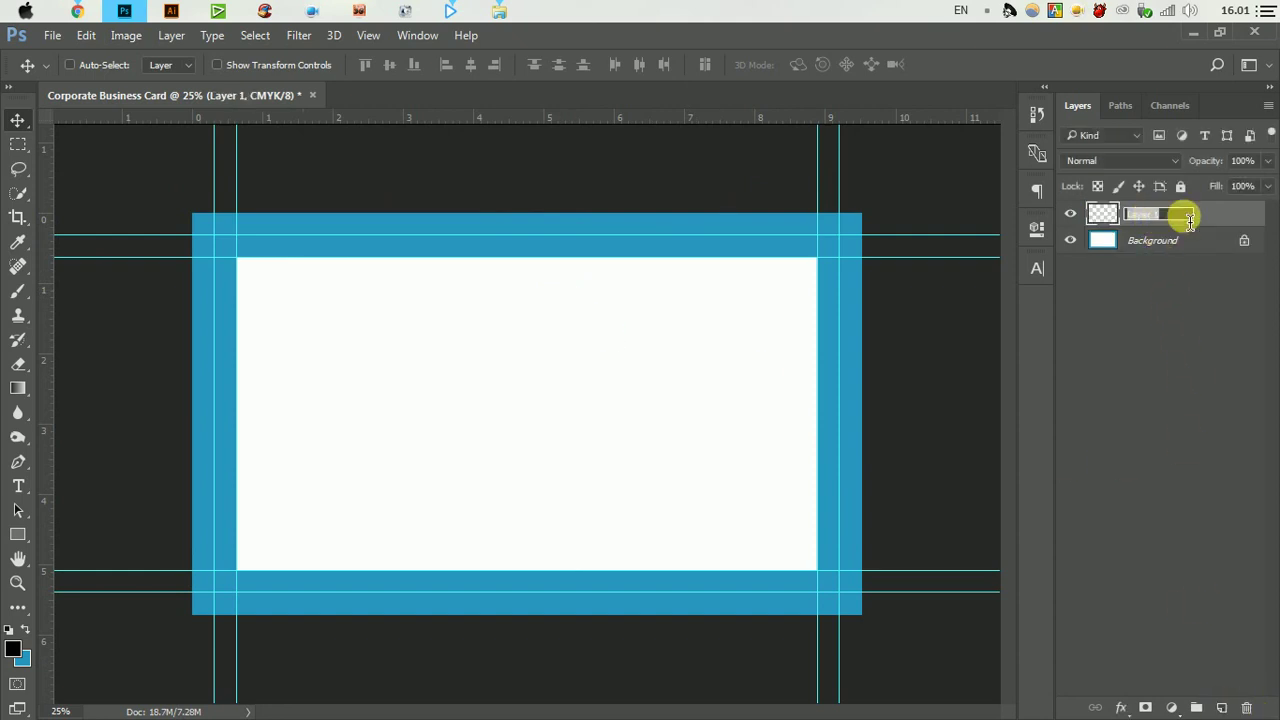
type("BG")
key("Return")
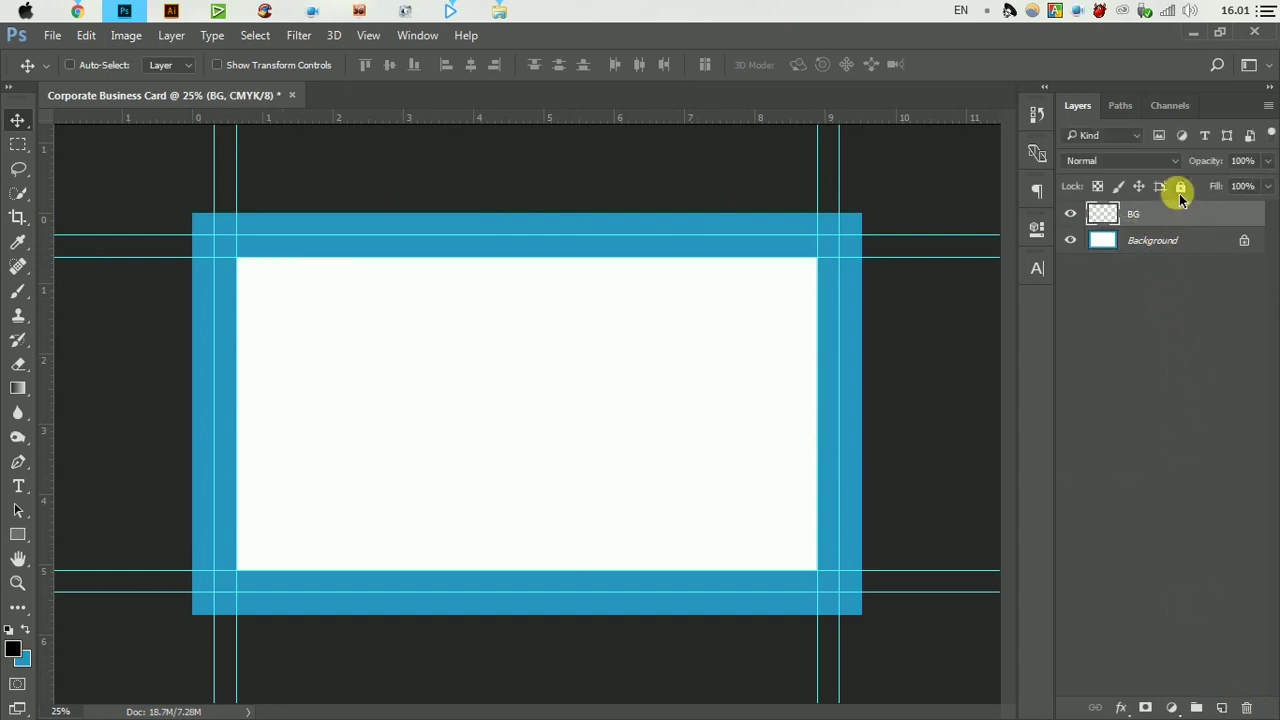
left_click(13, 649)
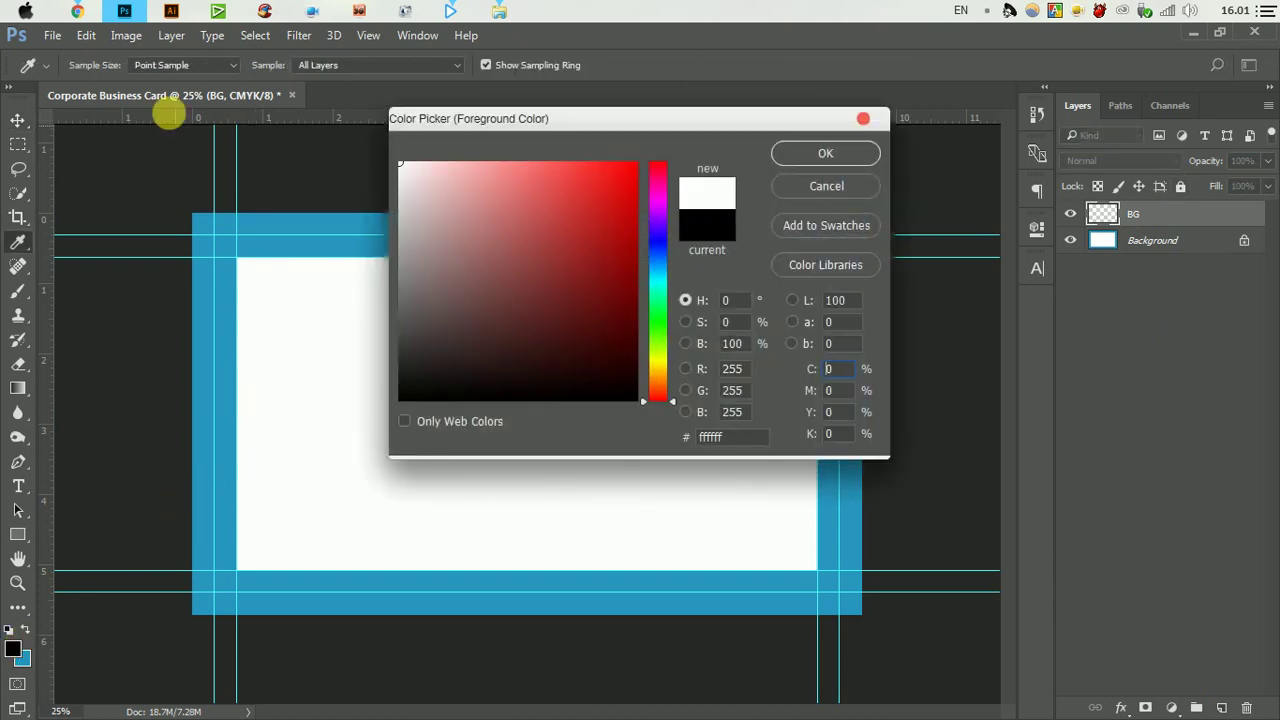
left_click(825, 153)
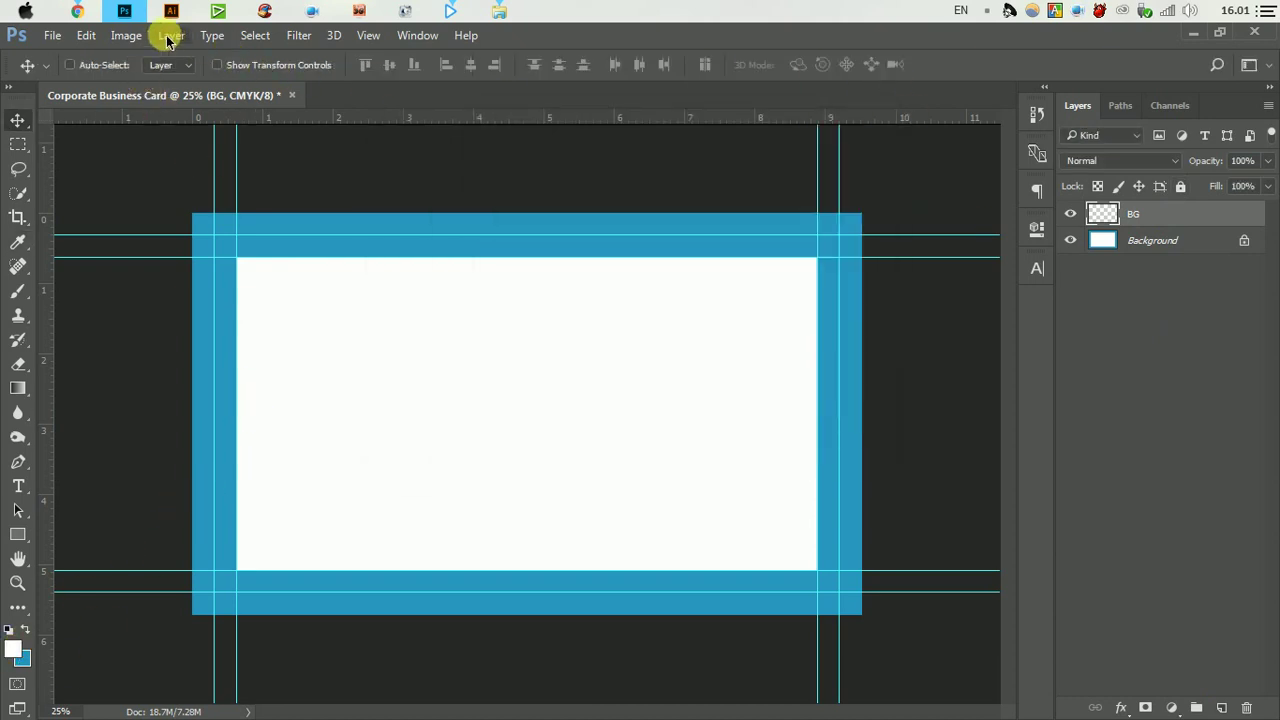
- Fill the BG layer with the white foreground colour
left_click(86, 35)
left_click(160, 286)
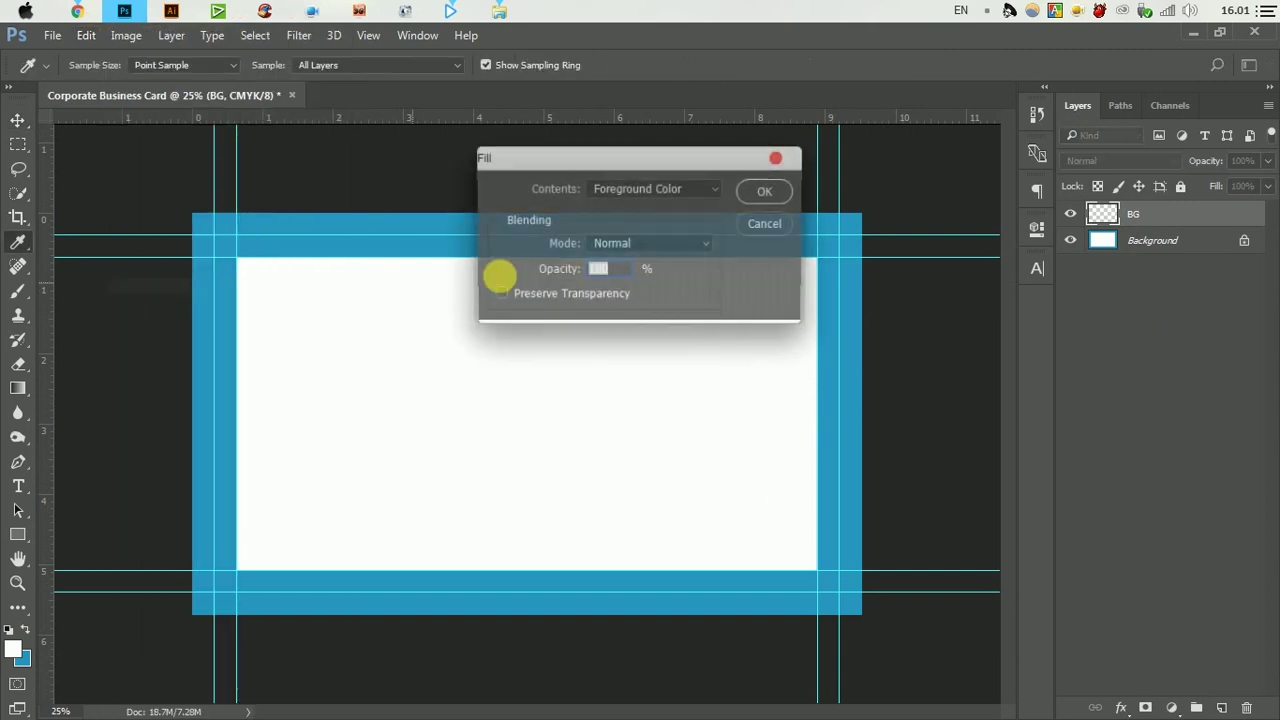
left_click(662, 190)
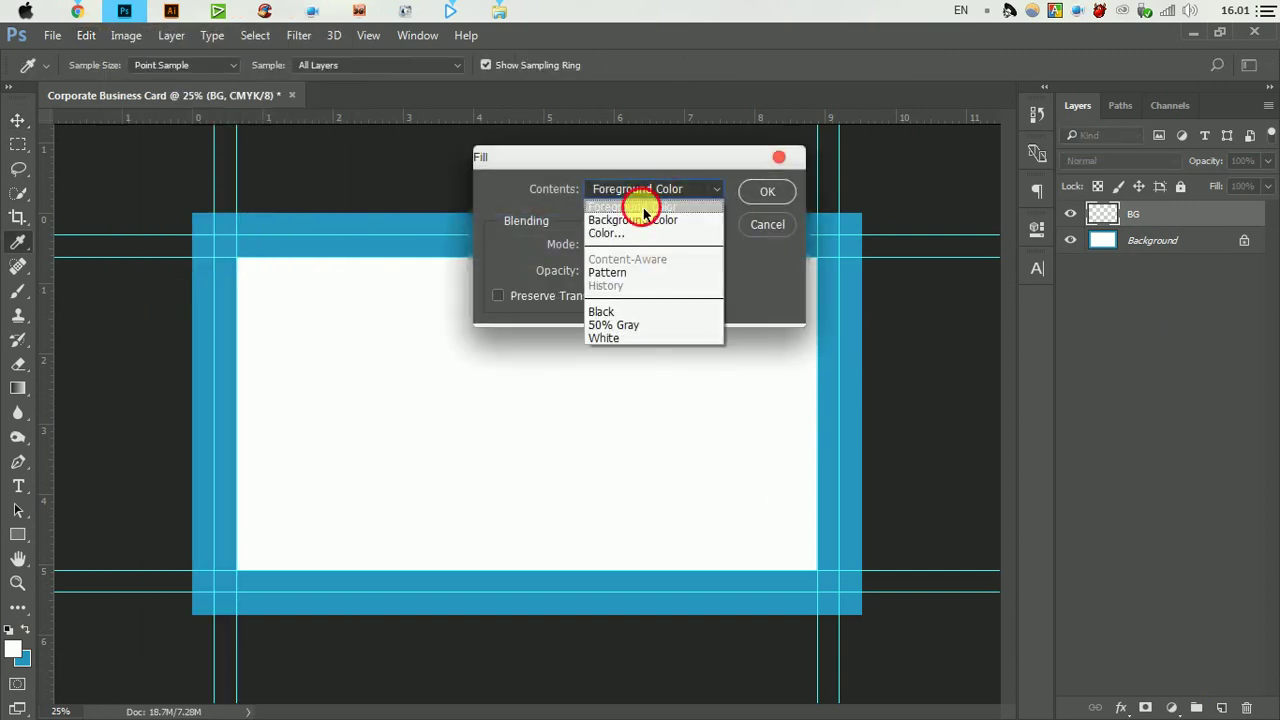
left_click(643, 208)
left_click(767, 192)
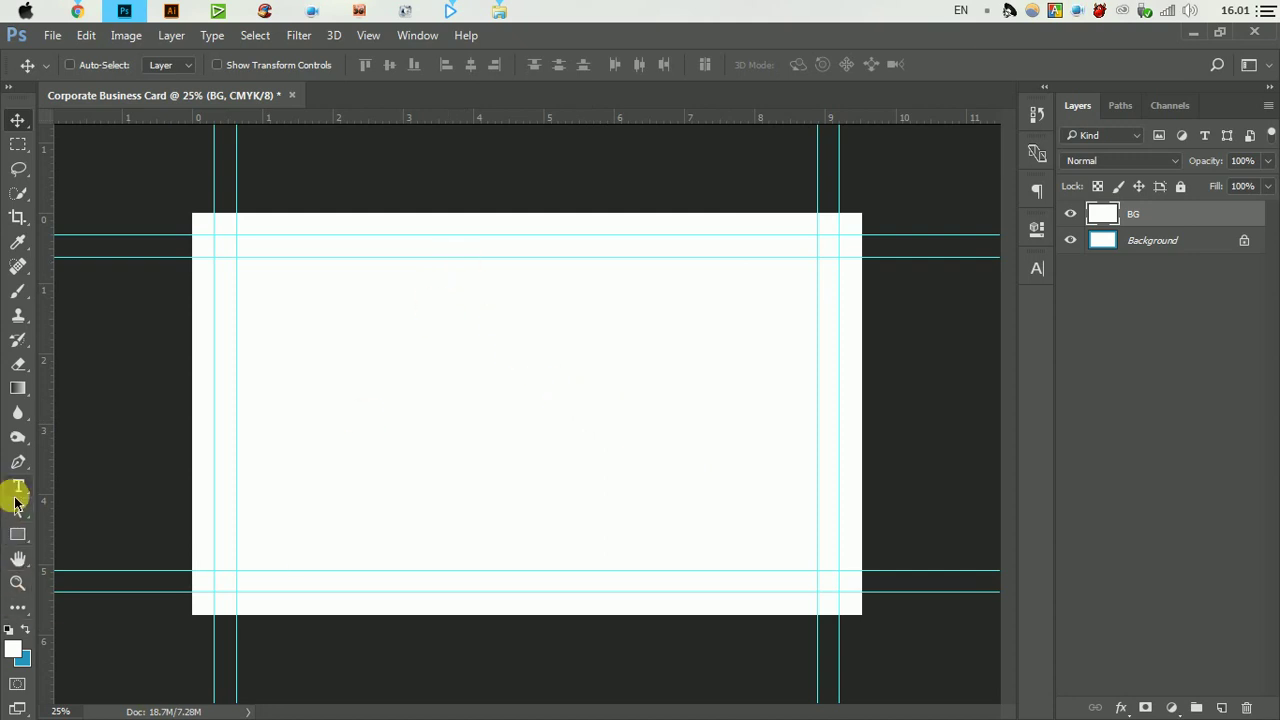
left_click(18, 462)
- Set the Pen to Shape mode and place the swoosh's bottom and curved top anchors
left_click(90, 458)
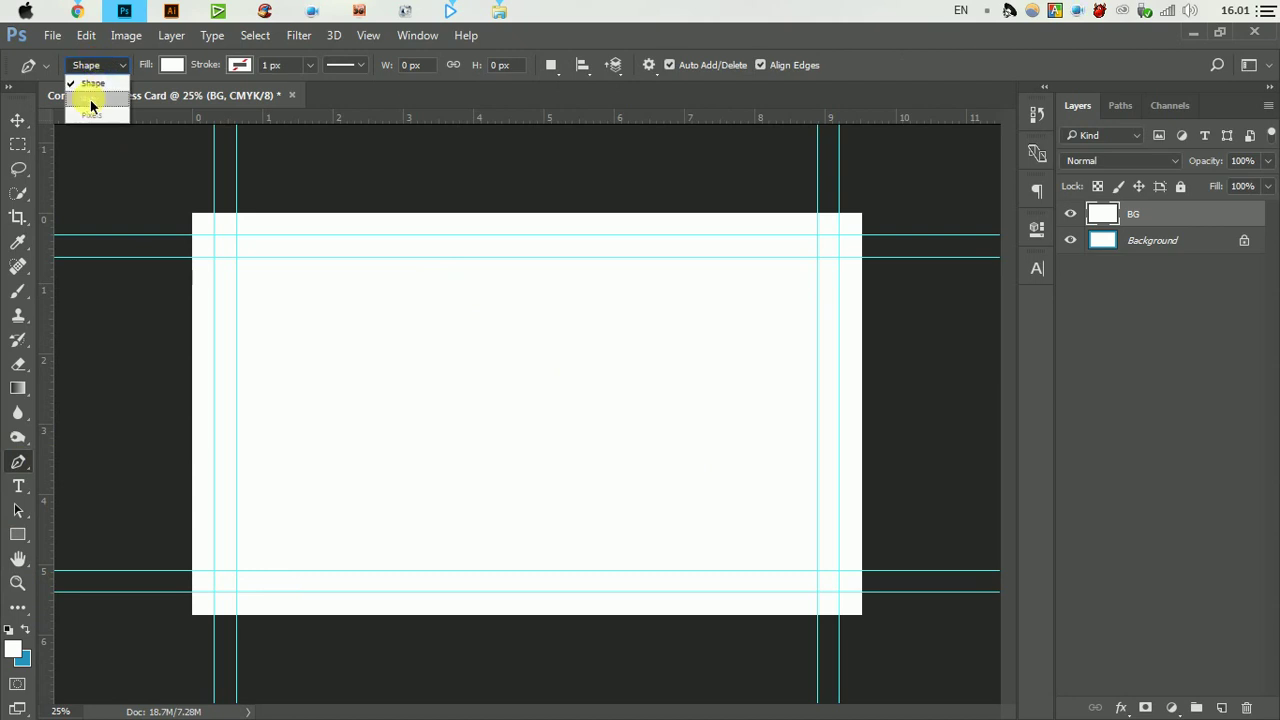
left_click(85, 100)
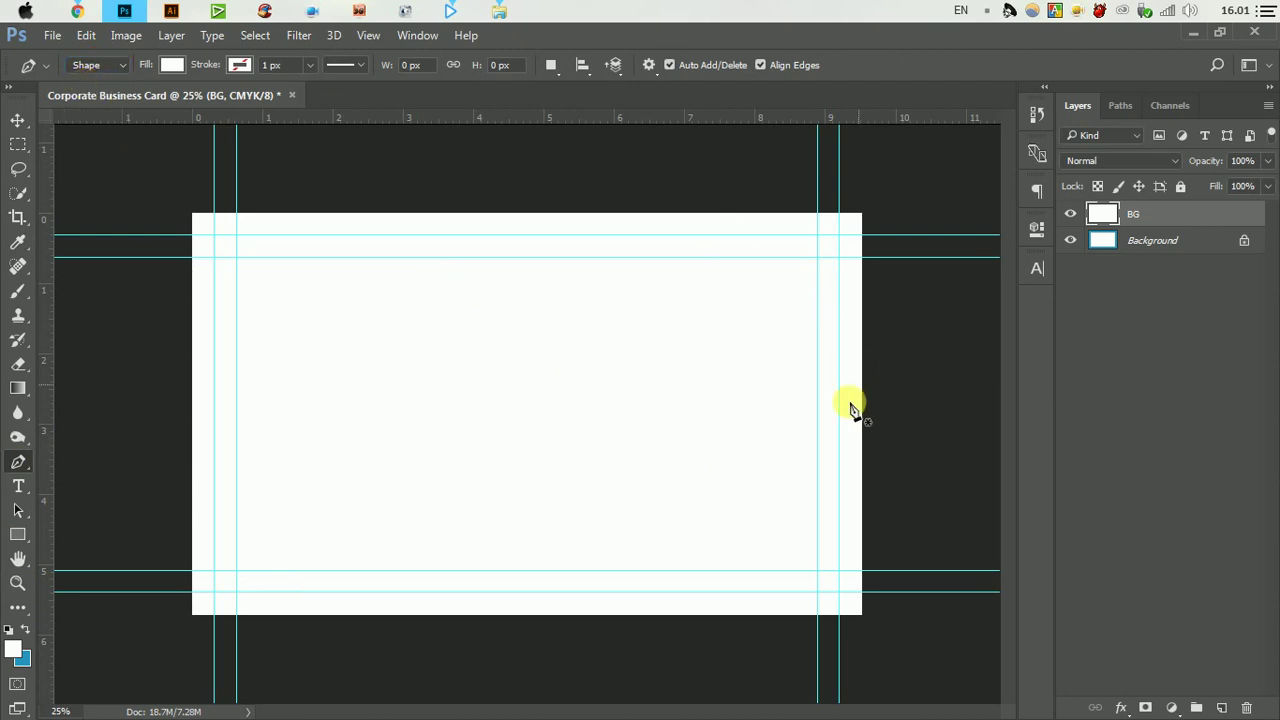
left_click(628, 622)
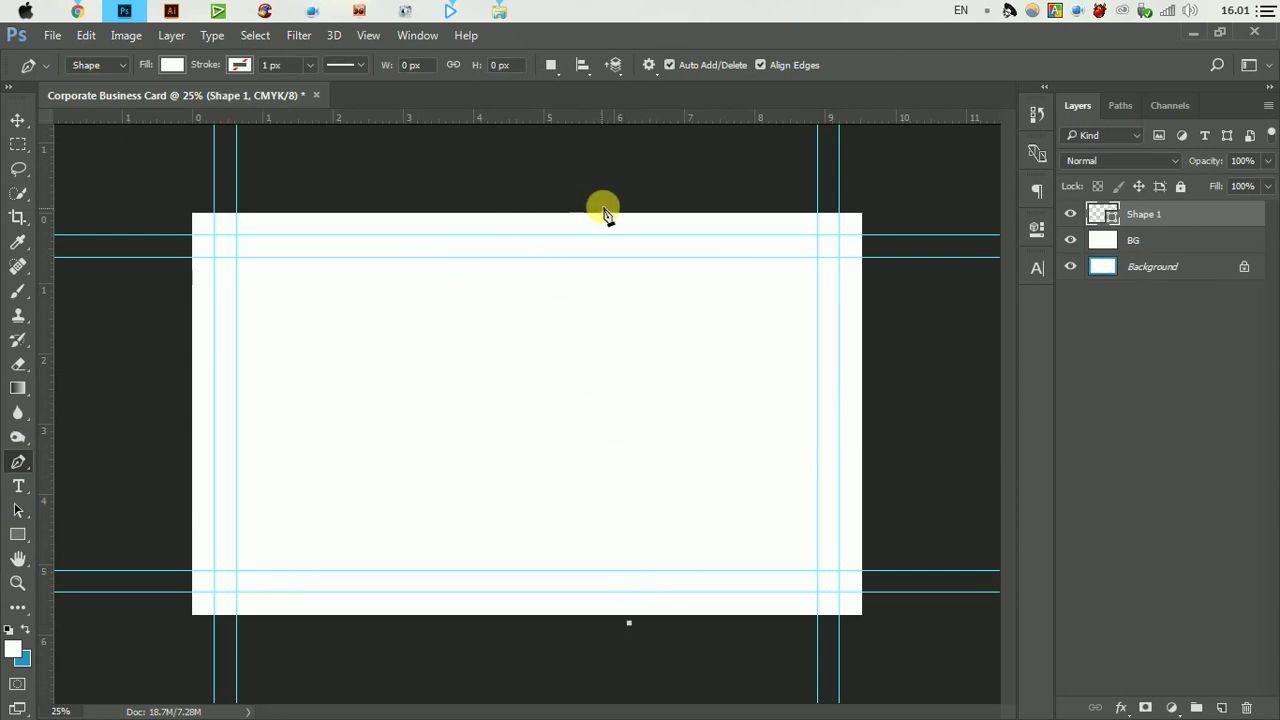
left_click_drag(607, 199, 880, 25)
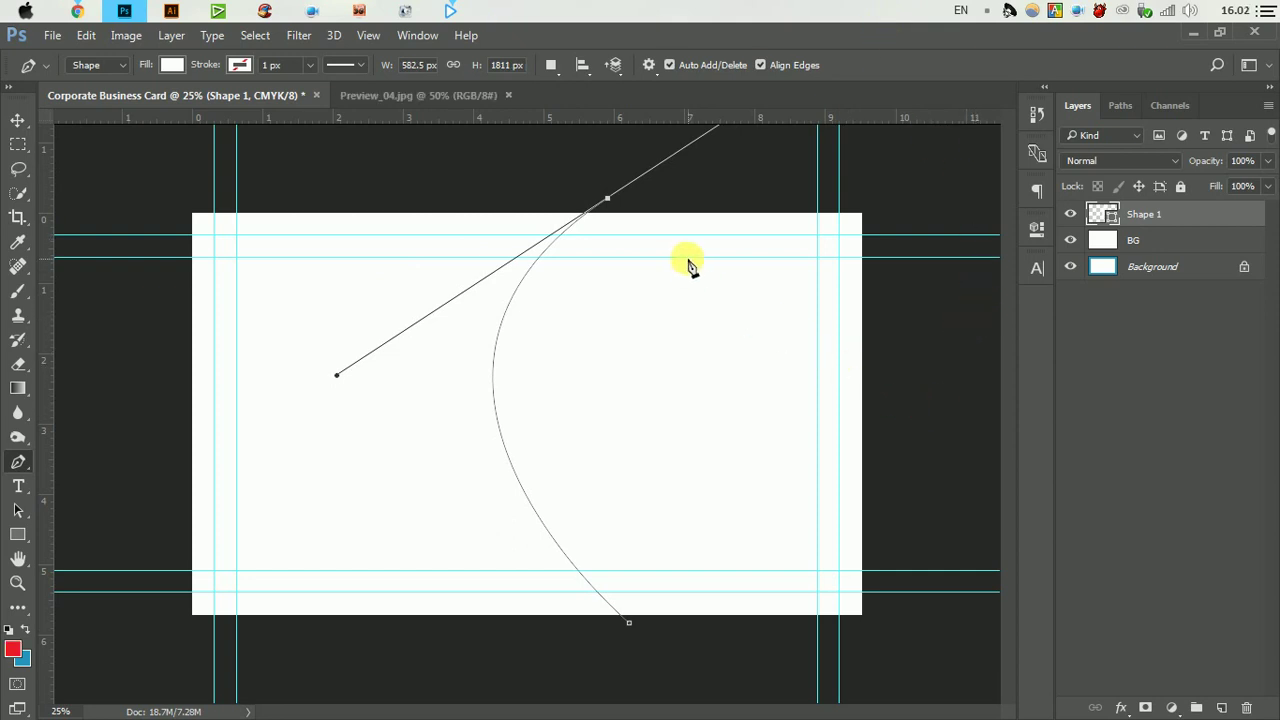
mouse_move(596, 199)
left_mouse_down()
mouse_move(508, 200)
mouse_move(566, 208)
left_mouse_up()
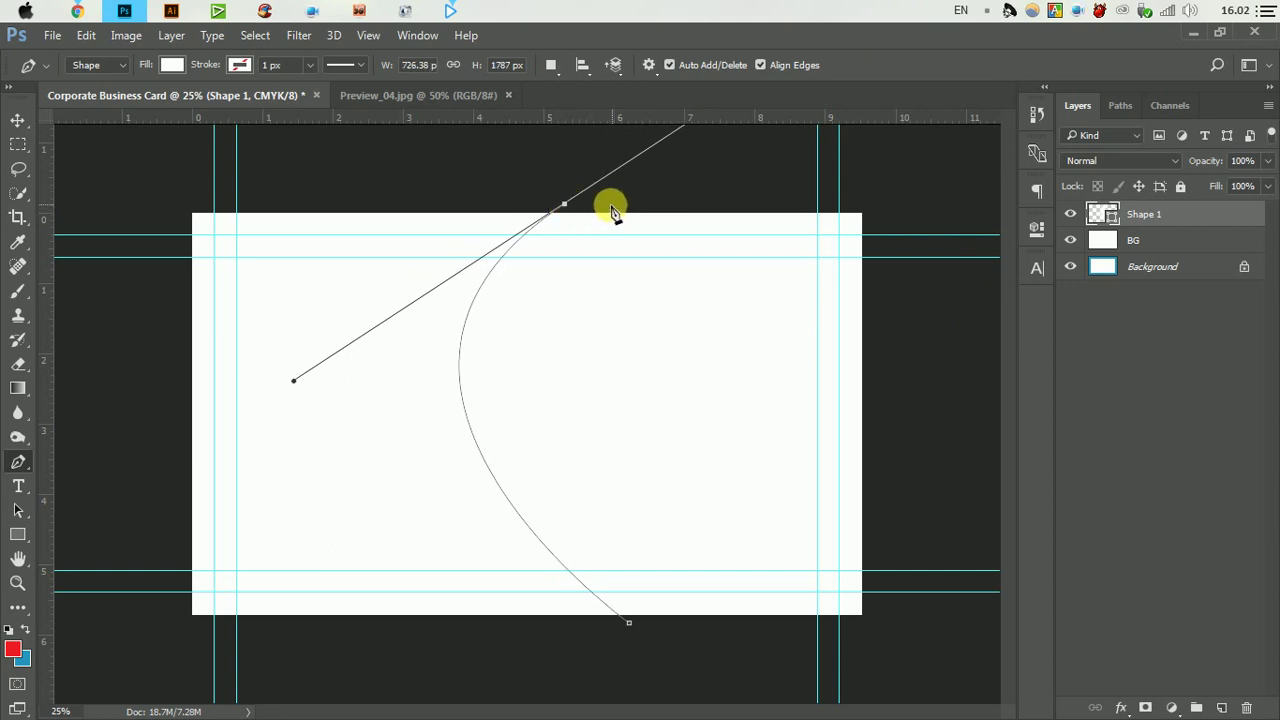
left_click(598, 203)
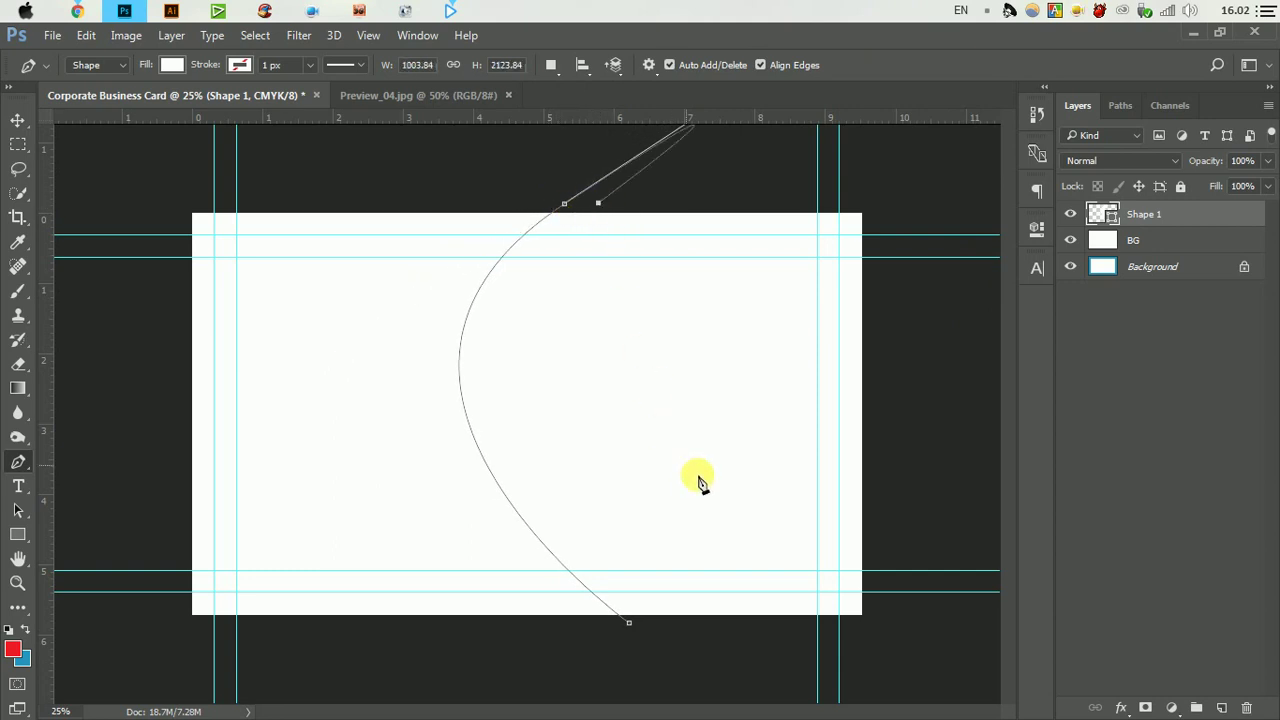
key("ctrl+z")
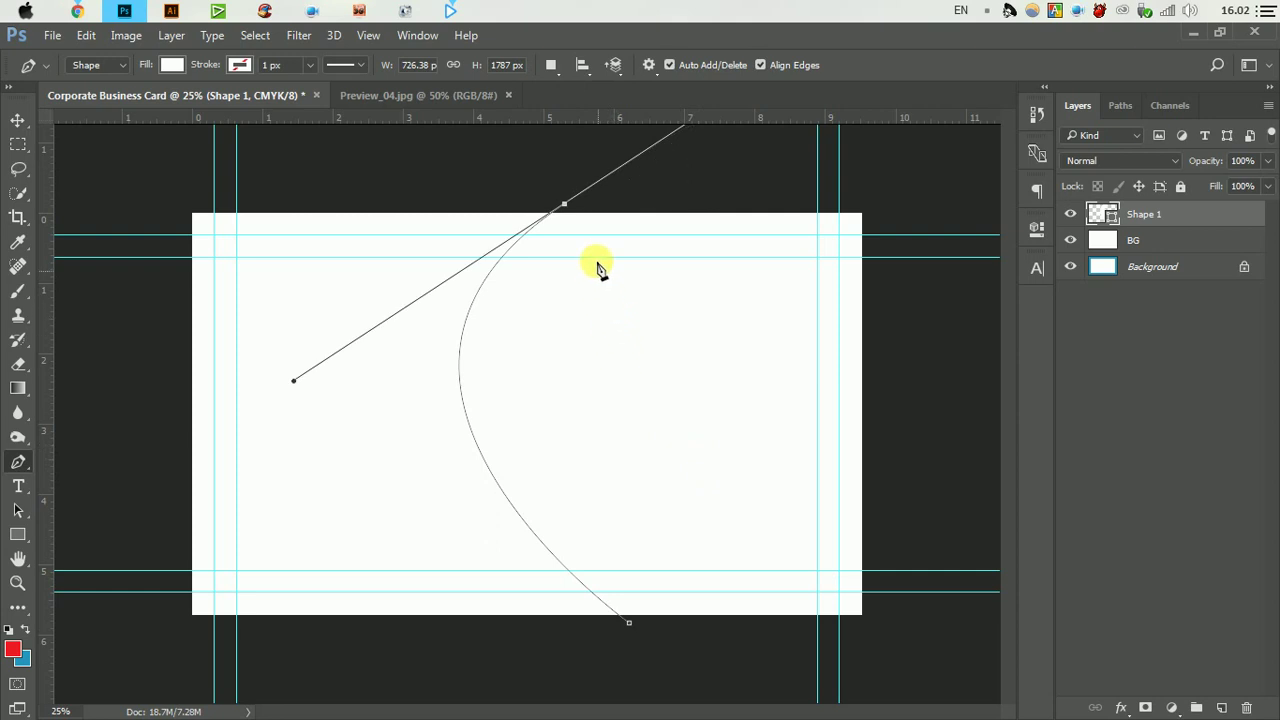
left_click(599, 200)
- Add the inner-edge curve anchor below the card and close the crescent swoosh path
mouse_move(677, 624)
left_mouse_down()
mouse_move(985, 712)
mouse_move(862, 698)
left_mouse_up()
key("ctrl+z")
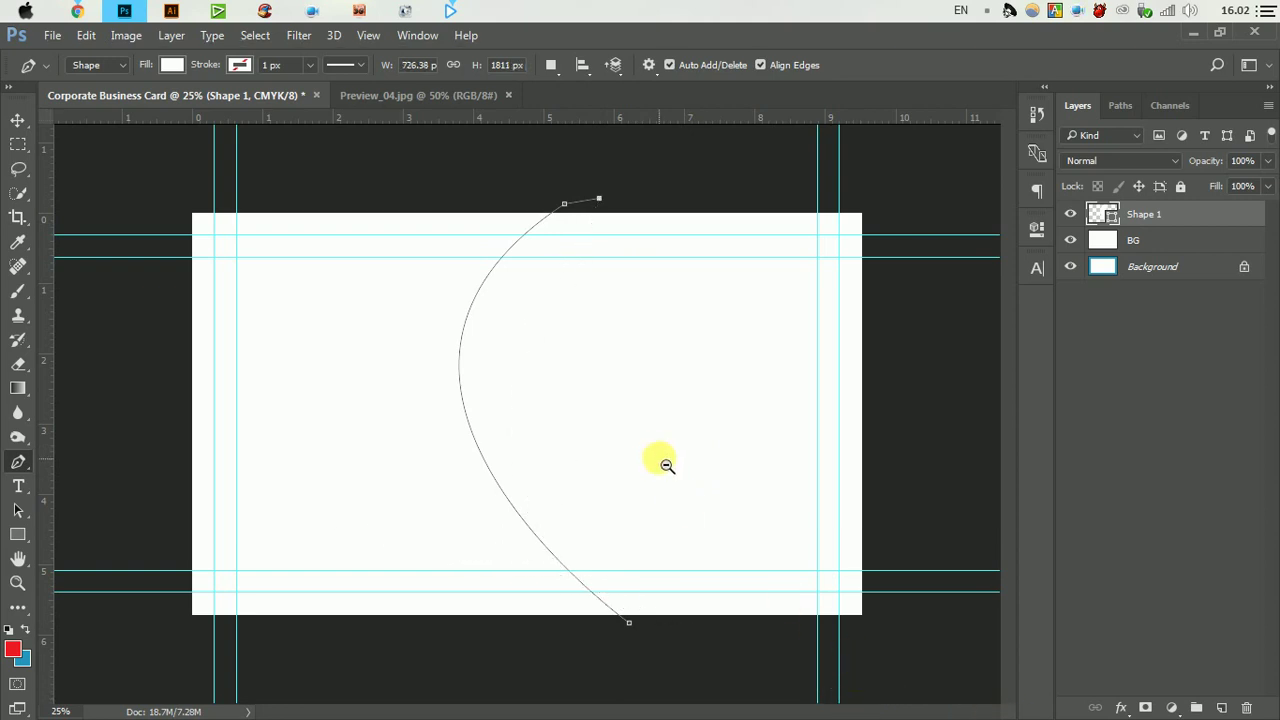
left_click(666, 465, "alt")
left_click_drag(622, 520, 834, 654)
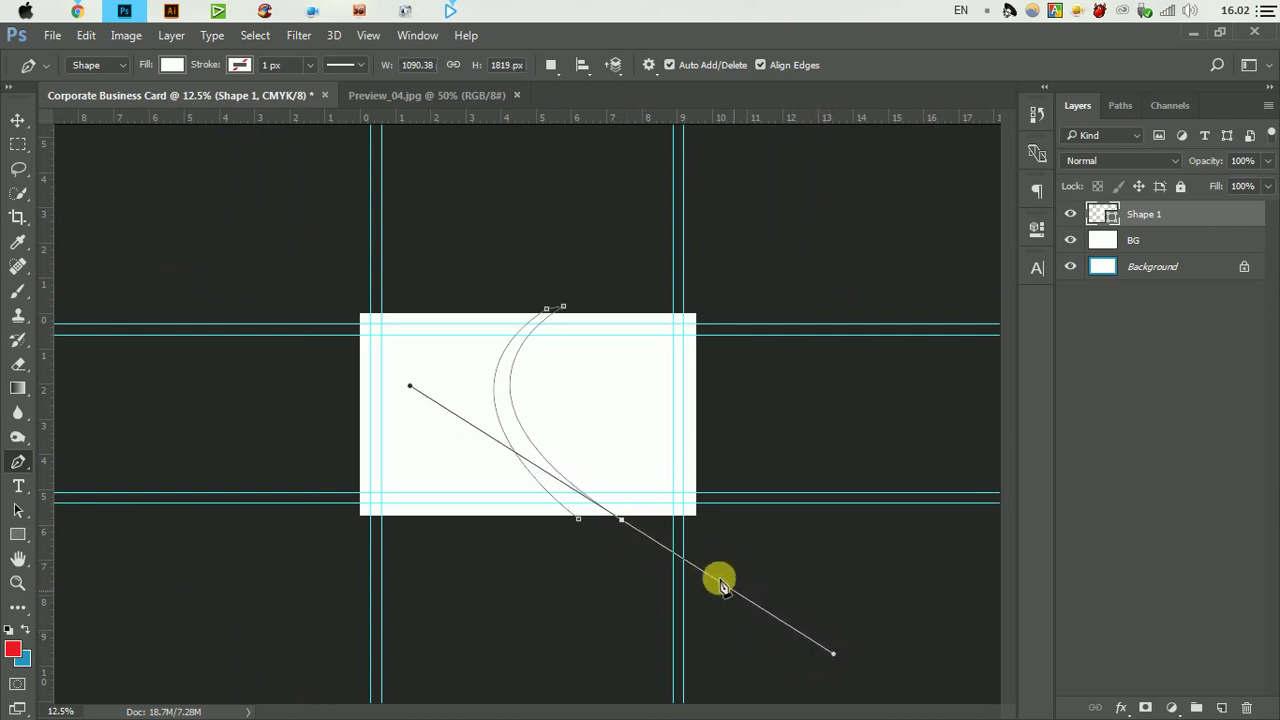
left_click(622, 521, "alt")
left_click(578, 519)
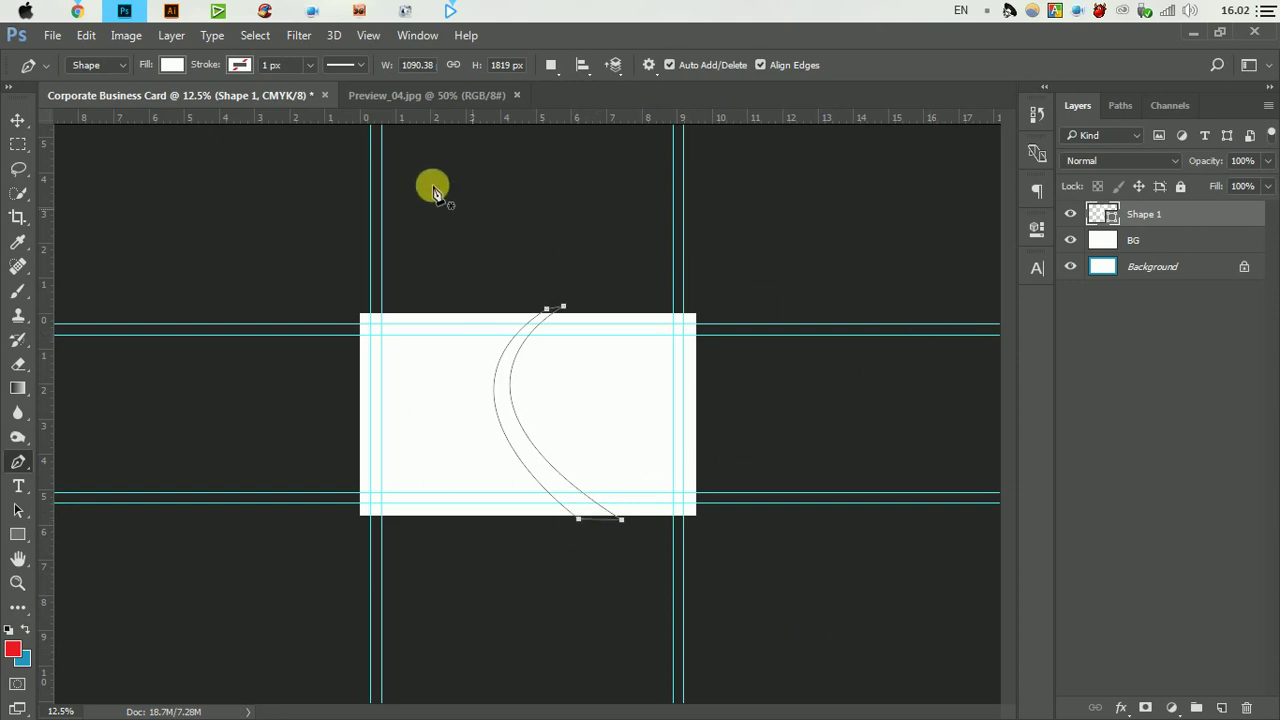
left_click(172, 65)
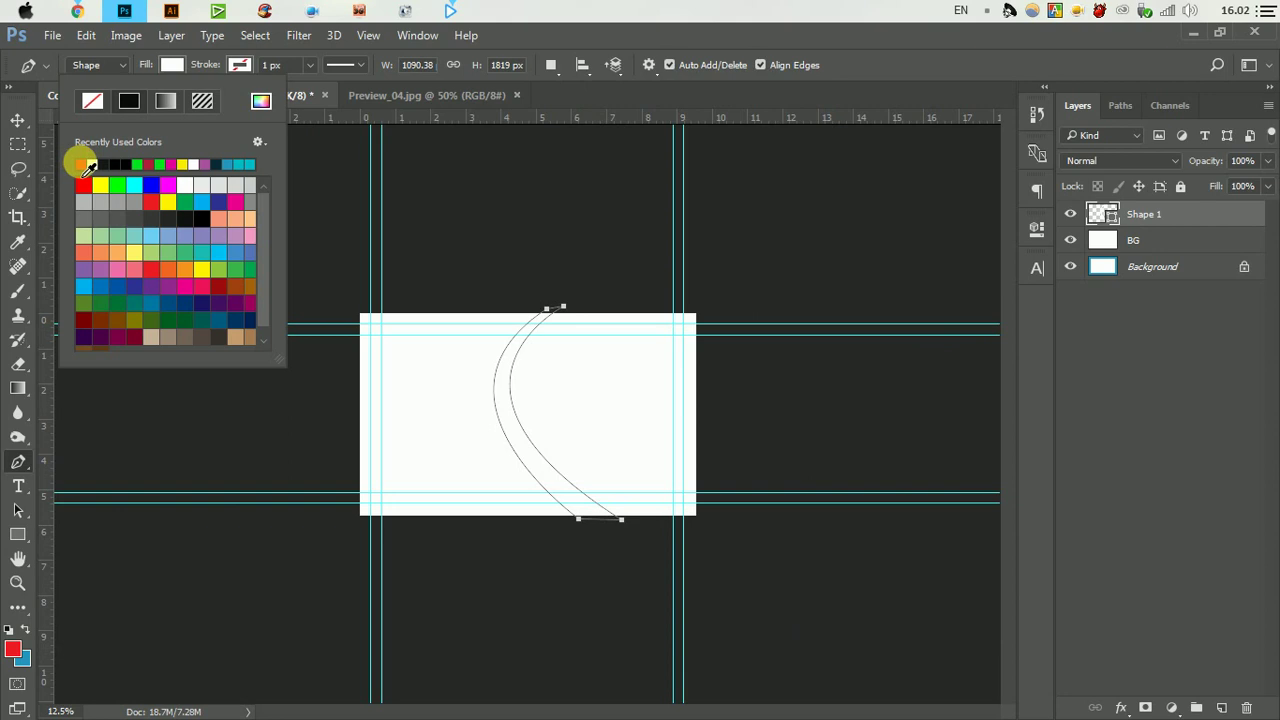
- Fill the Shape 1 swoosh with a bright red hex value in the Color Picker
left_click(85, 165)
double_click(1101, 214)
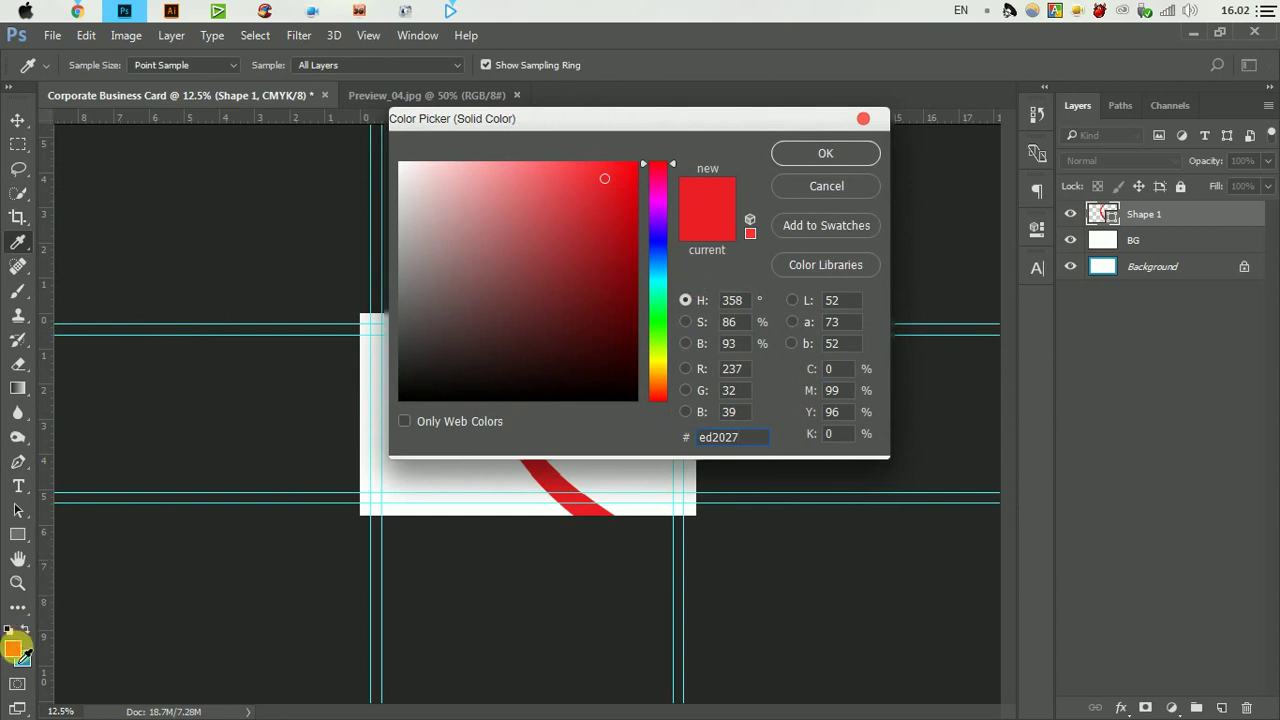
type("ee1c25")
left_click(712, 439)
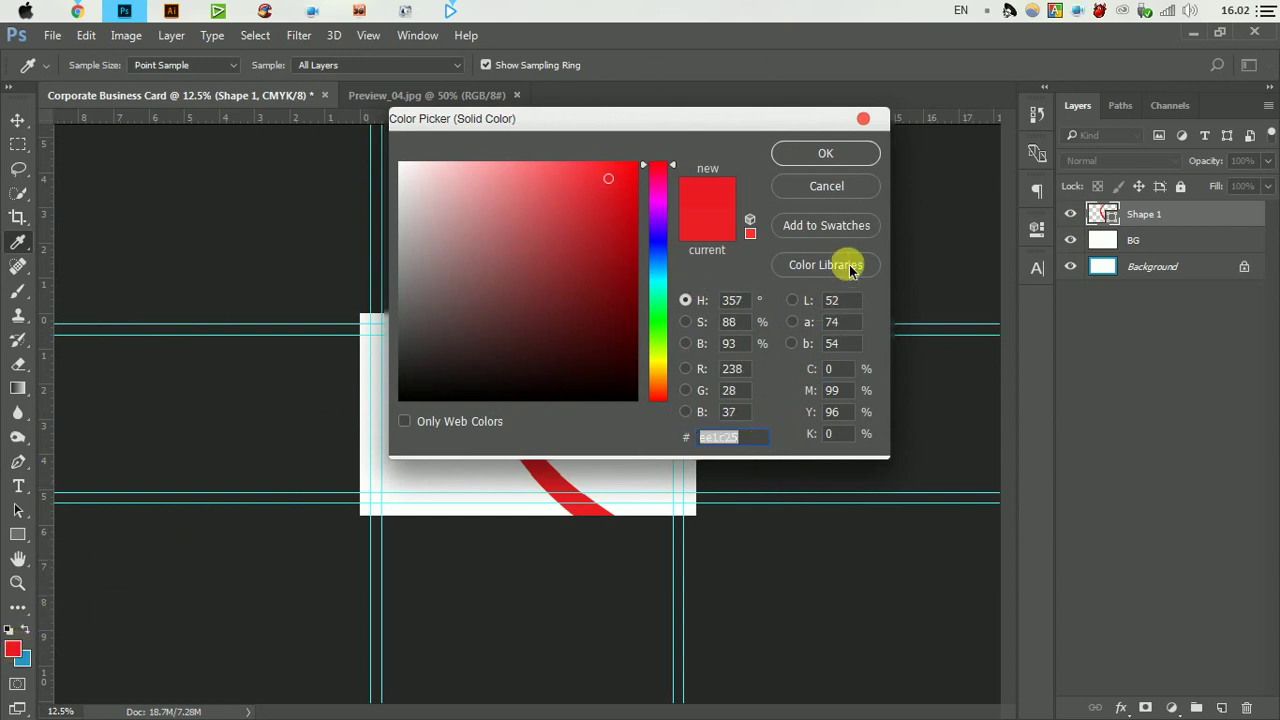
left_click(825, 153)
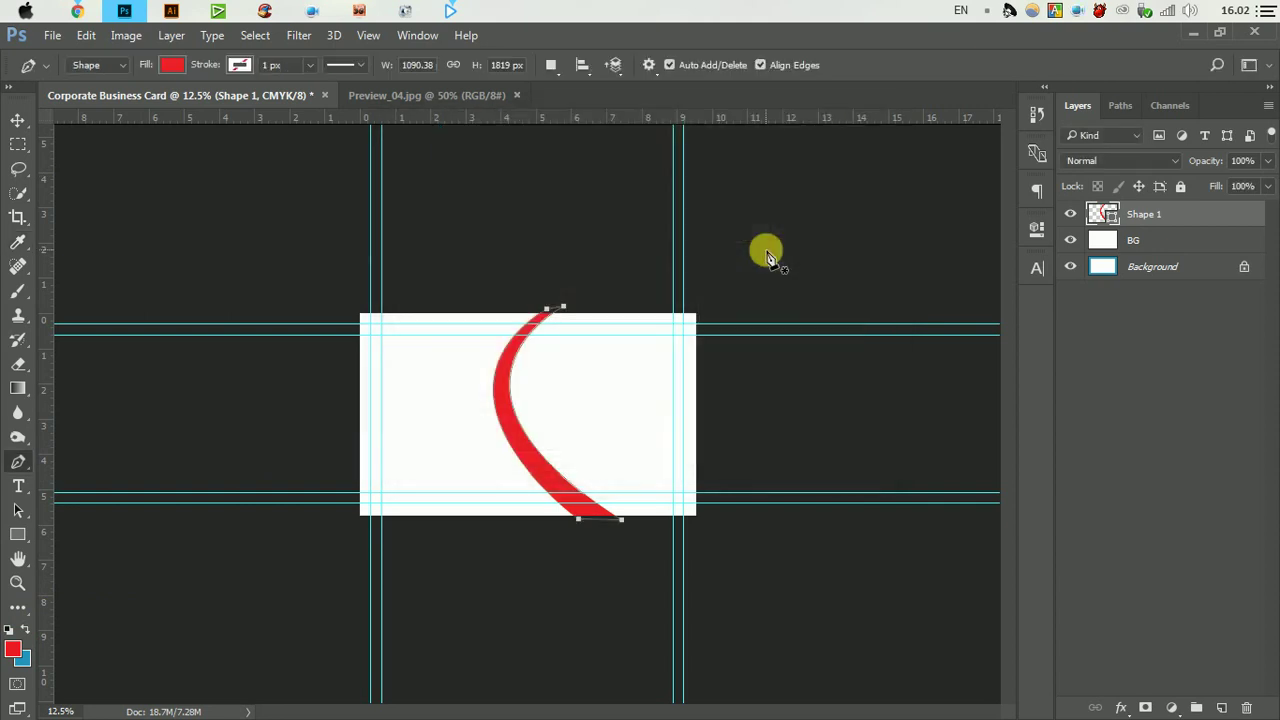
- Zoom in and pen-draw a narrower Shape 2 curve along the swoosh's inner edge
left_click(17, 119)
key("ctrl+plus")
key("ctrl+plus")
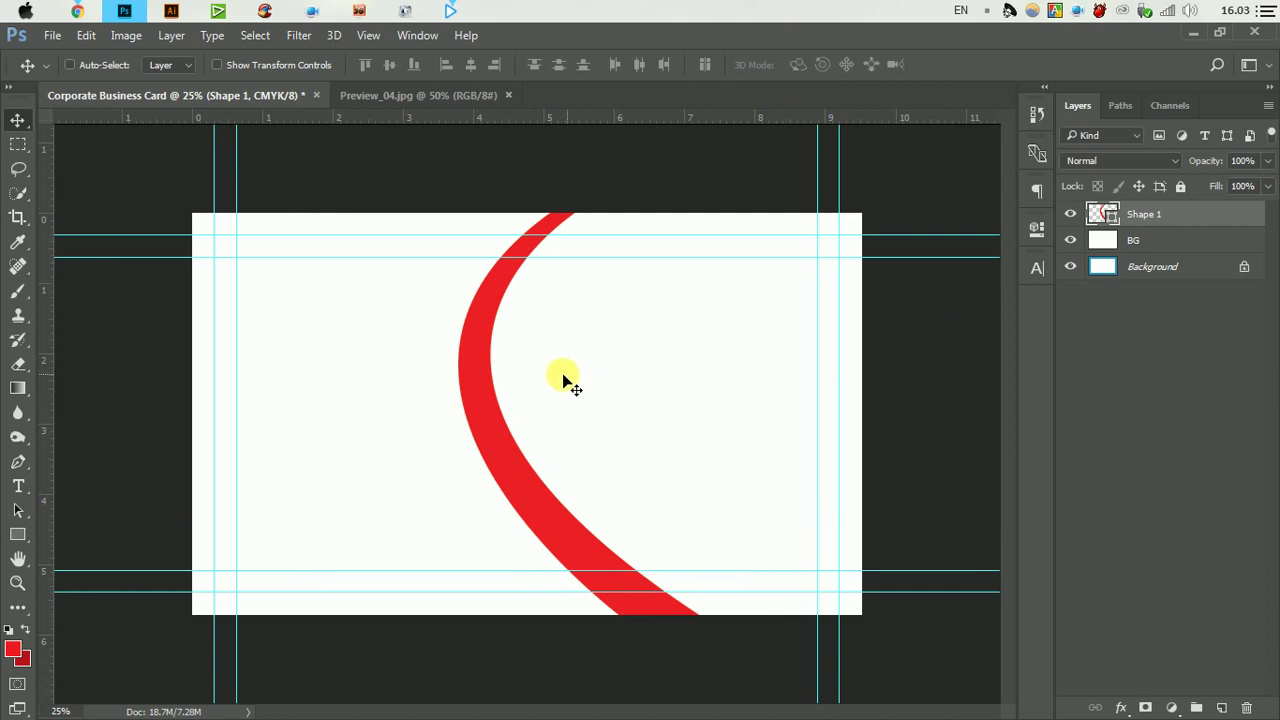
left_click(37, 465)
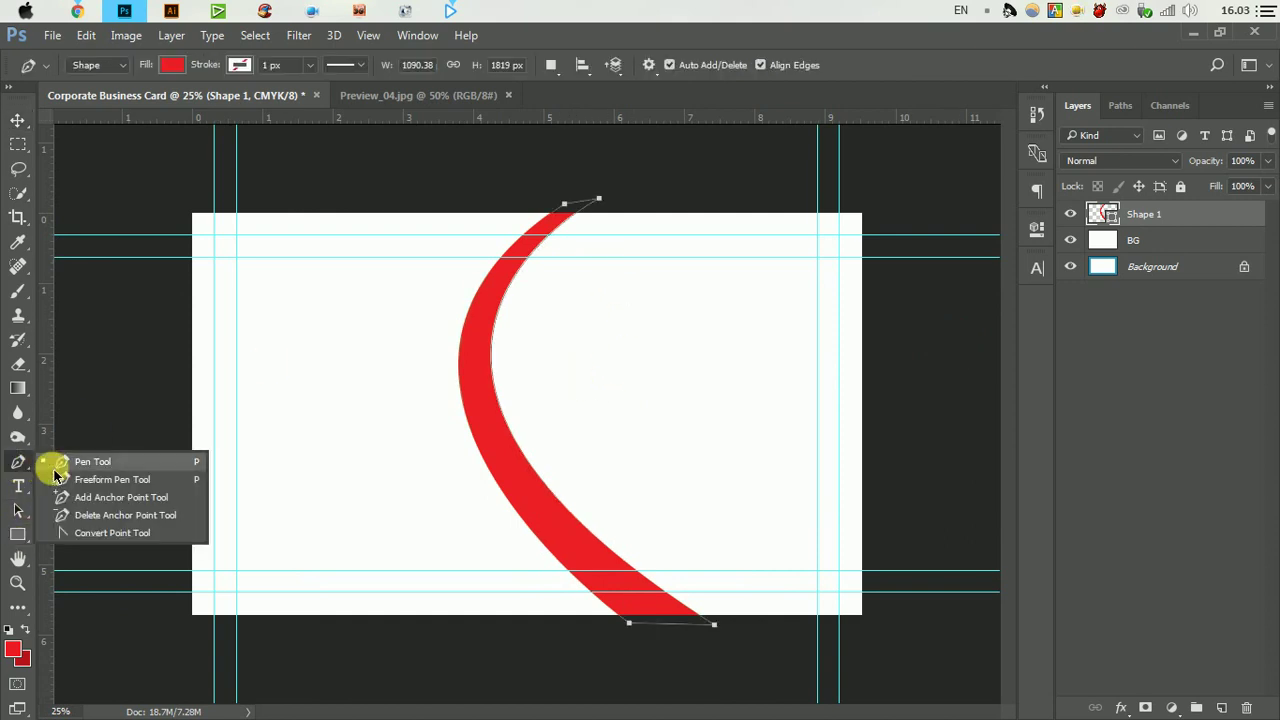
left_click(92, 461)
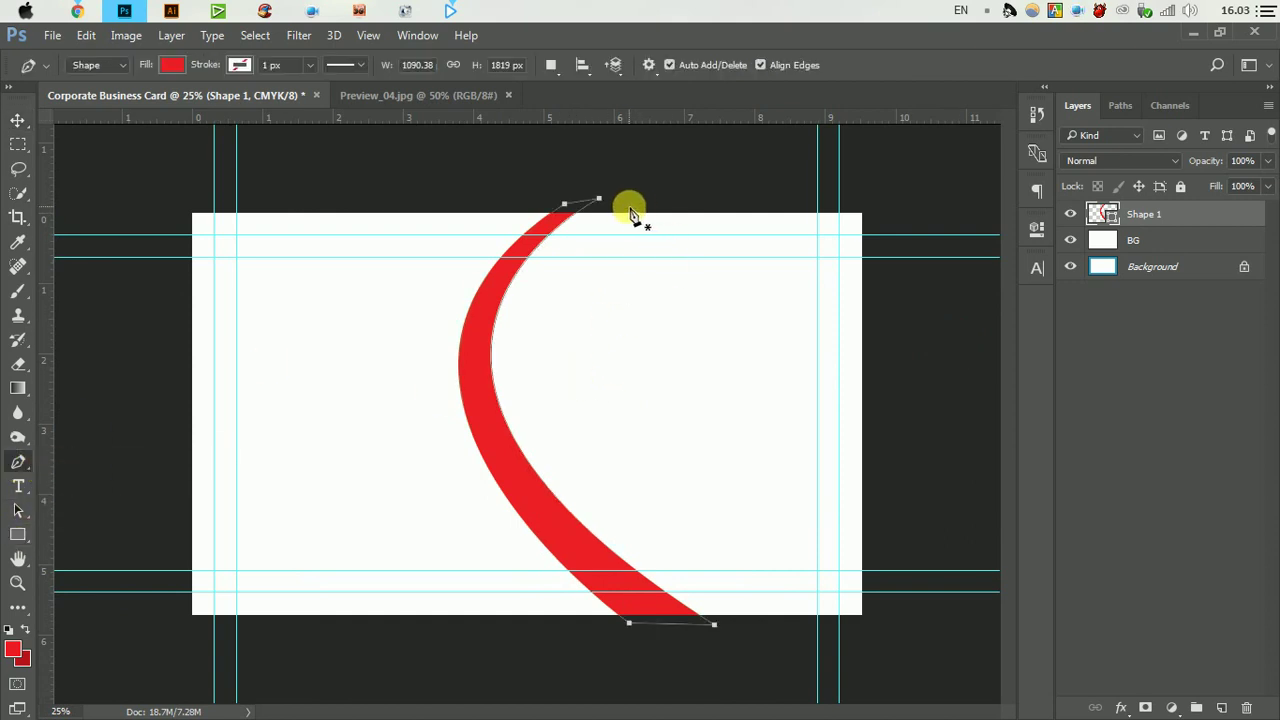
left_click(627, 210)
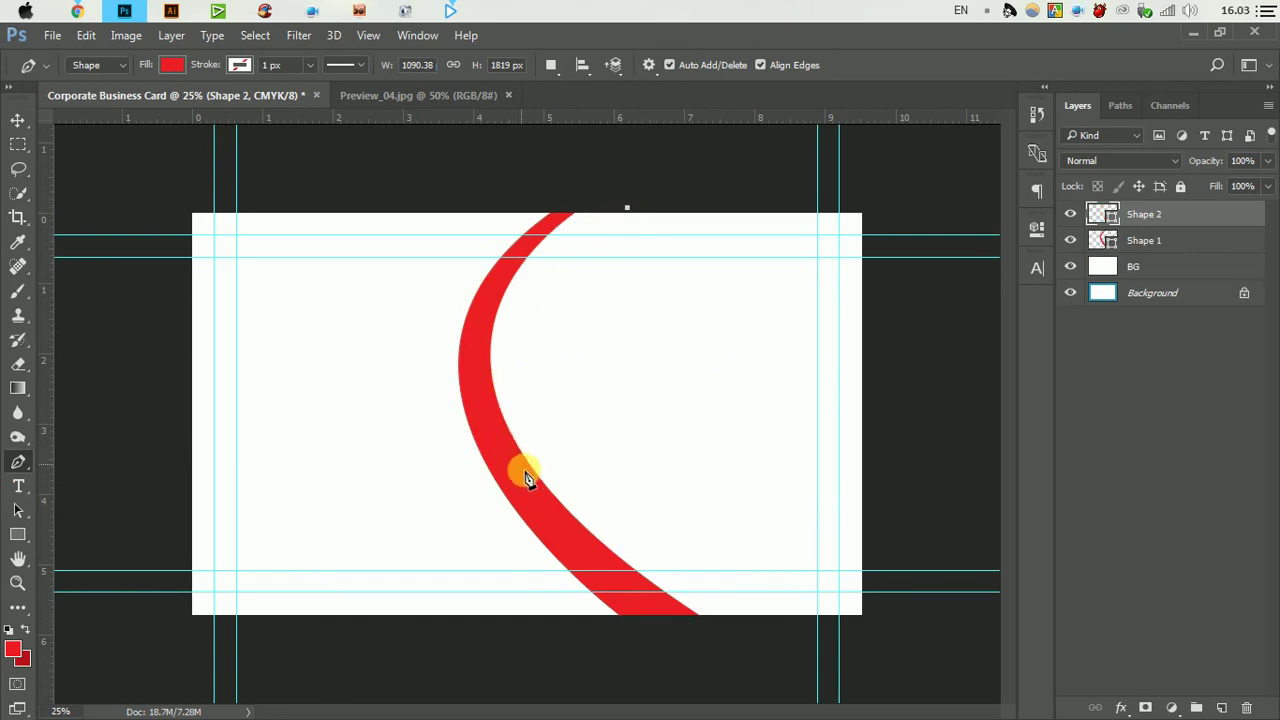
left_click_drag(529, 480, 627, 651)
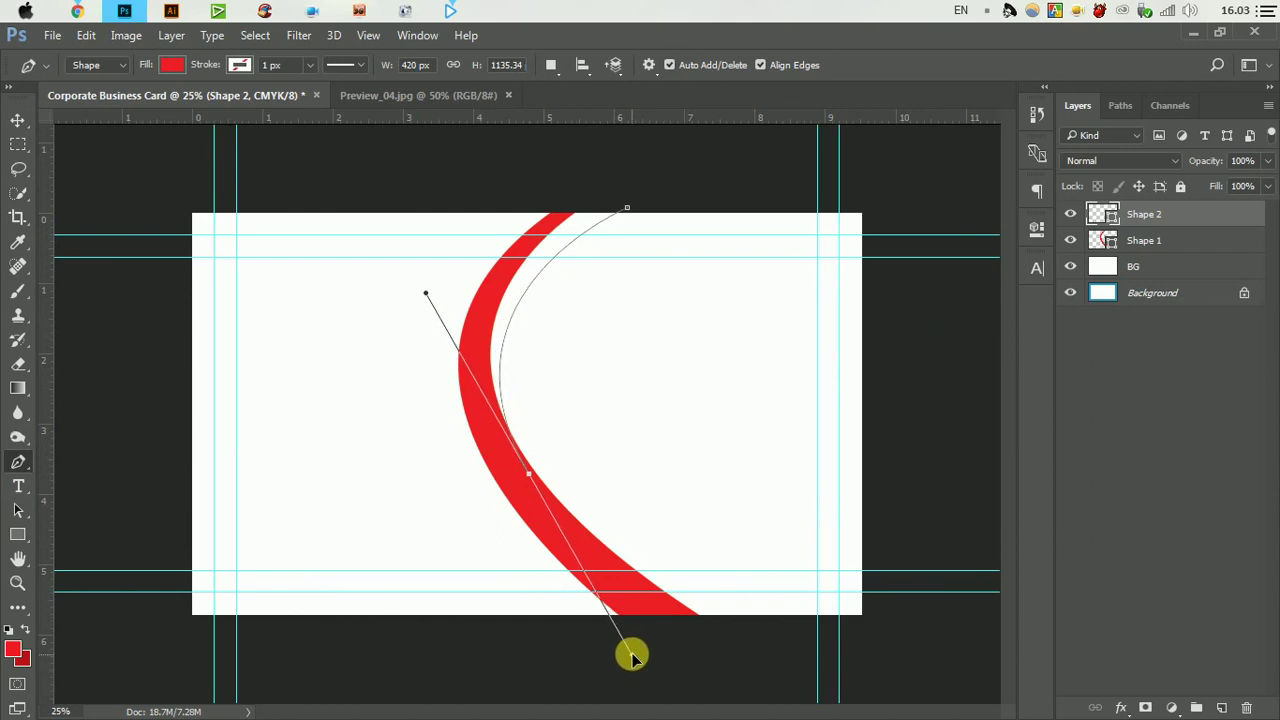
left_click(529, 476, "alt")
left_click_drag(577, 206, 756, 87)
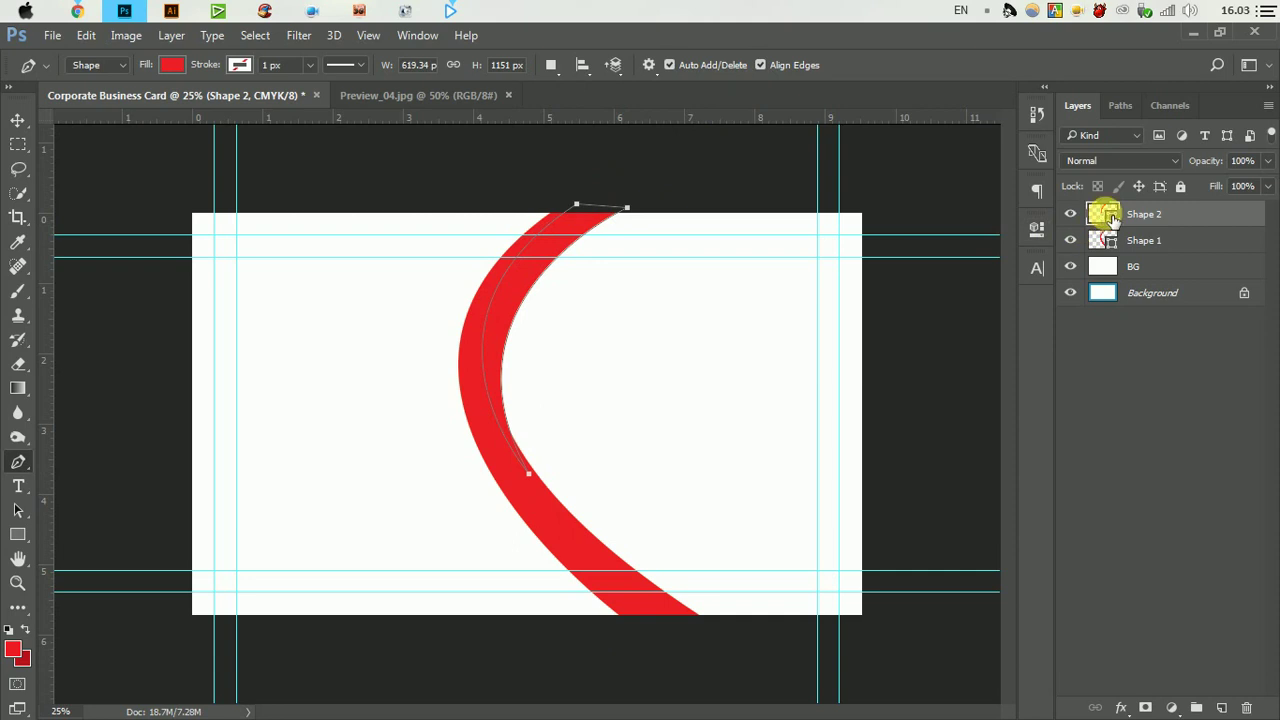
- Fill Shape 2 with the darker red #ba131a
double_click(1102, 214)
left_click(32, 664)
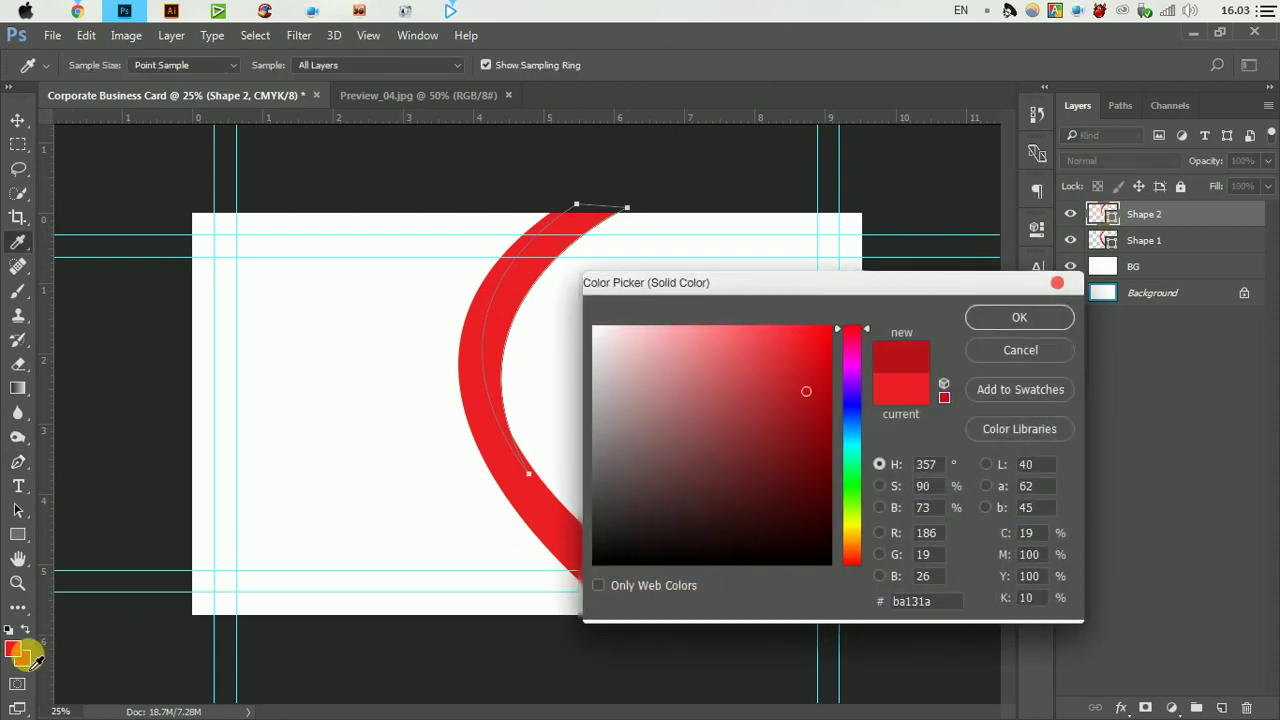
left_click_drag(950, 604, 877, 612)
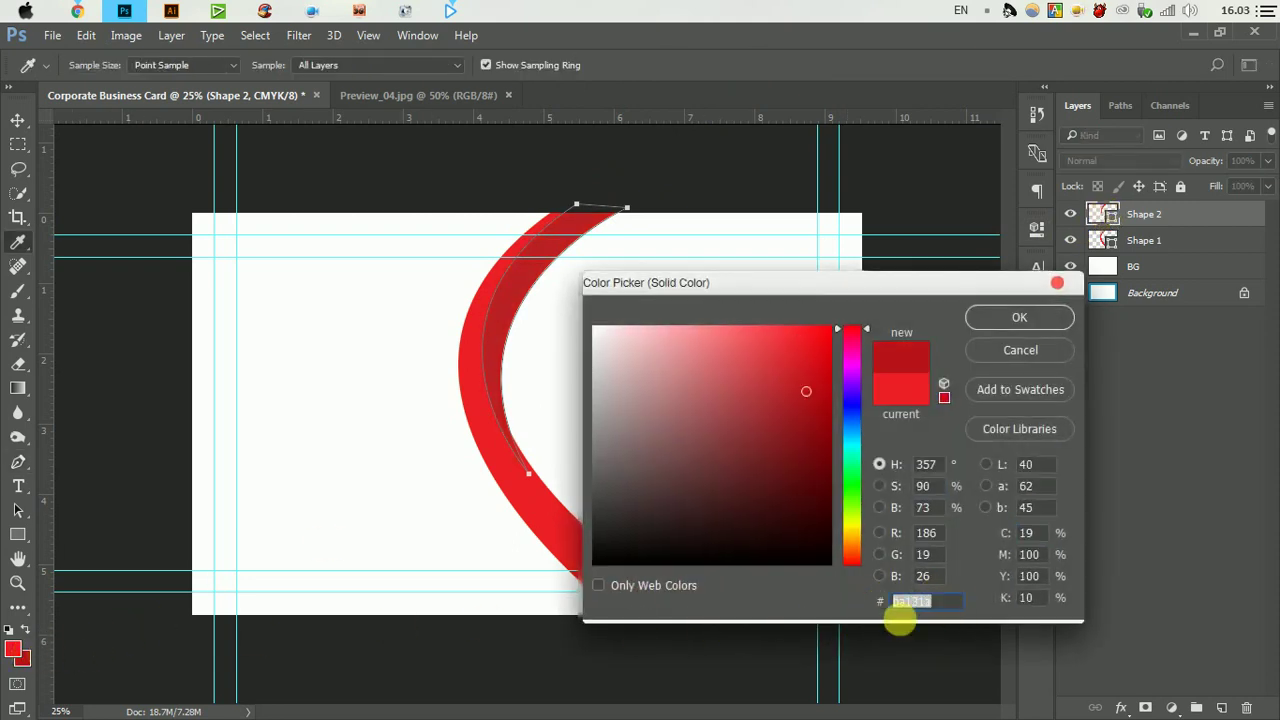
left_click(1019, 317)
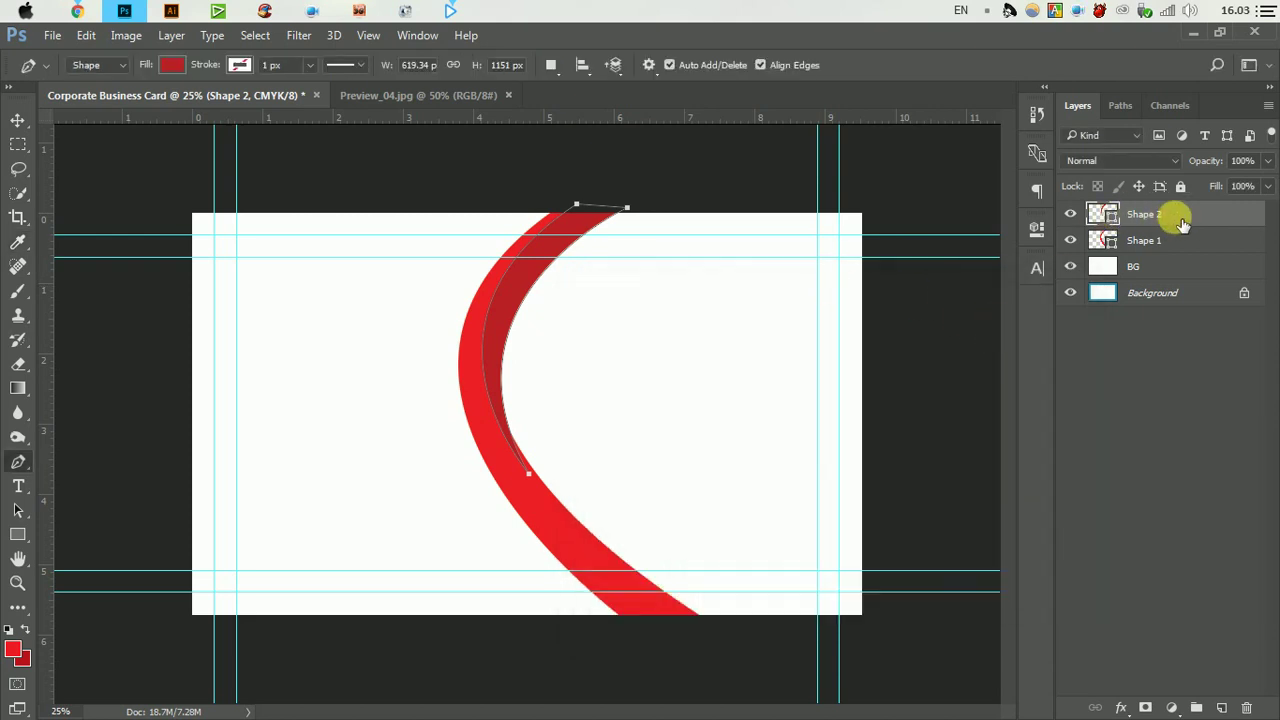
- Move Shape 2 beneath Shape 1 in the Layers panel and duplicate it
left_click(18, 120)
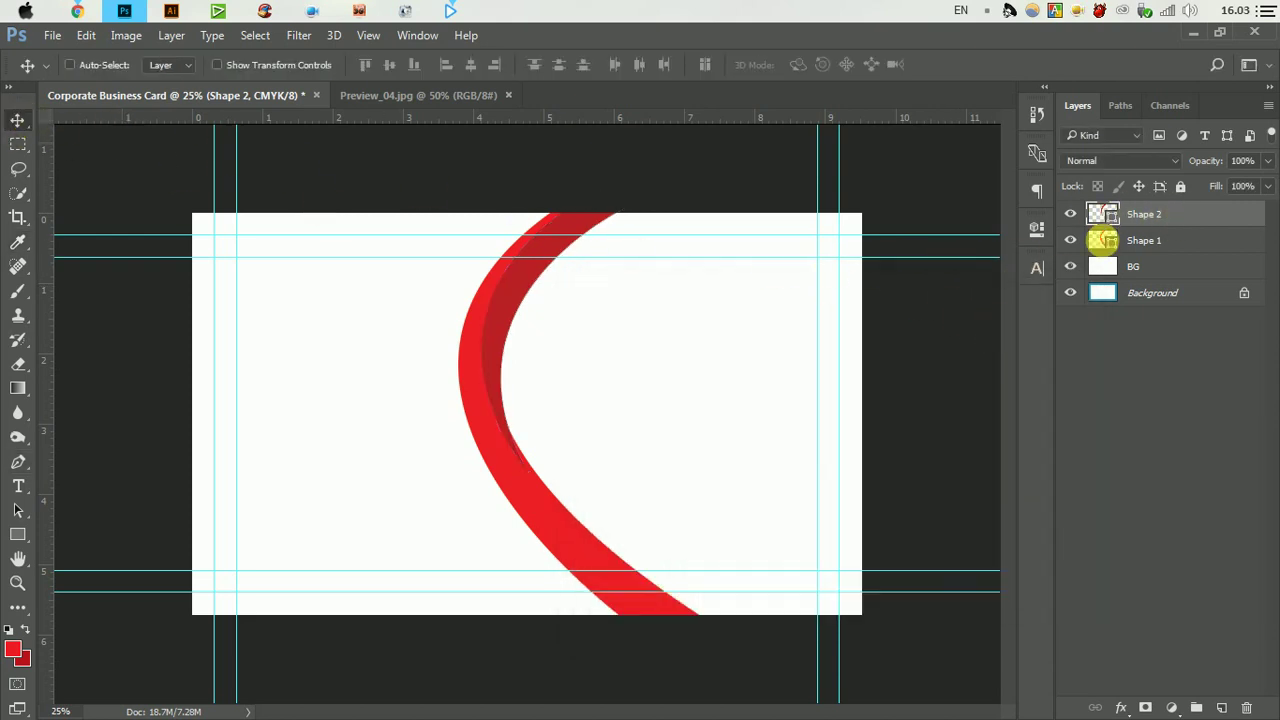
left_click_drag(1154, 214, 1157, 251)
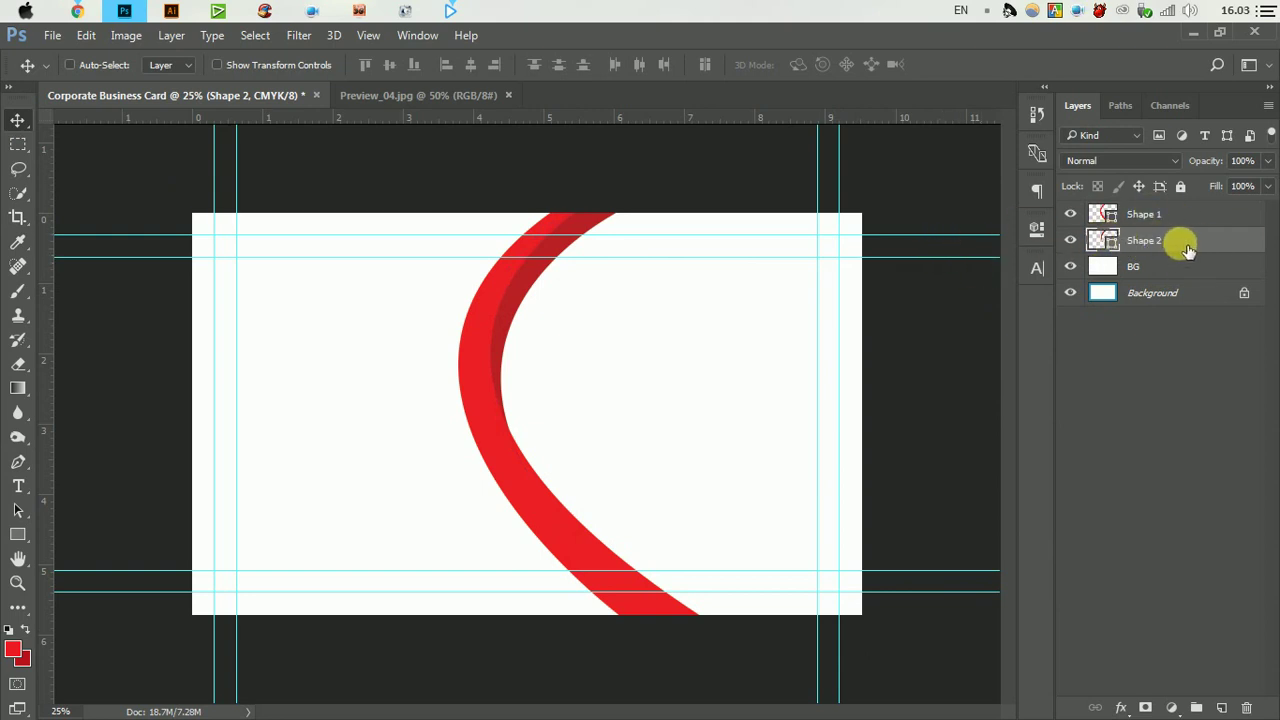
left_click_drag(1187, 250, 1221, 707)
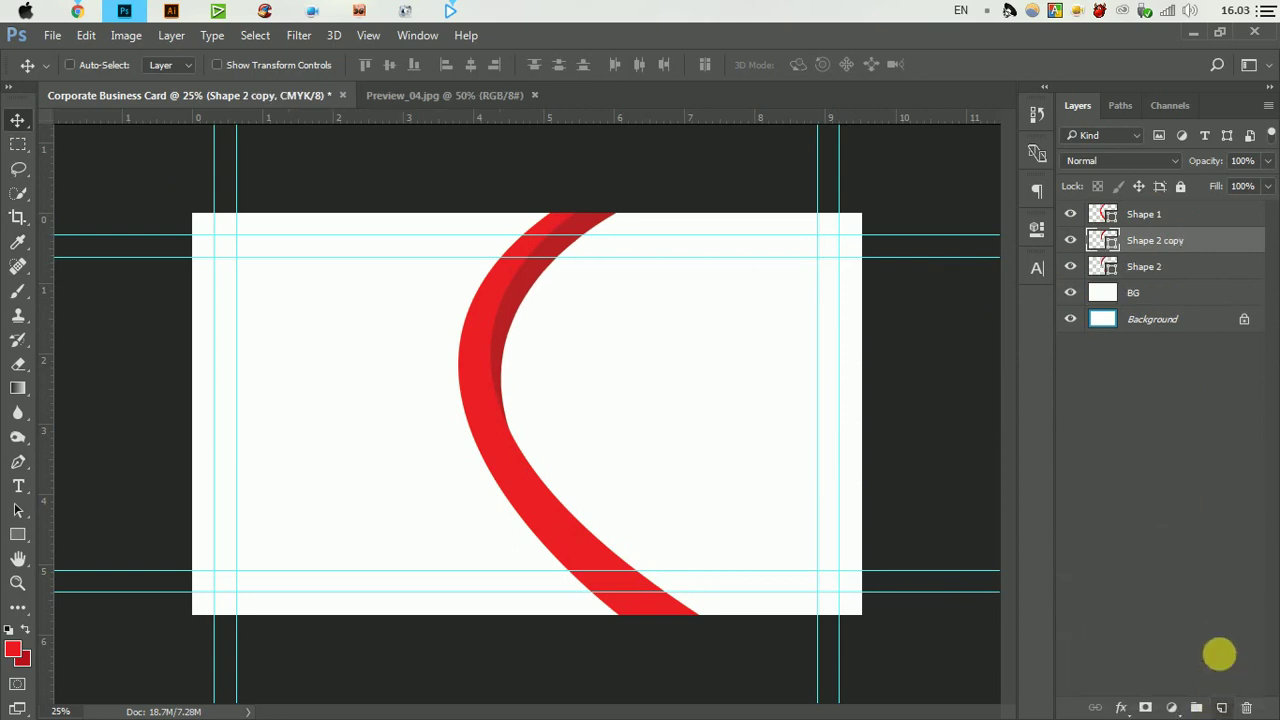
- Colour the Shape 2 copy dark grey #353535, move it below Shape 2, and shift it down-left
double_click(1107, 240)
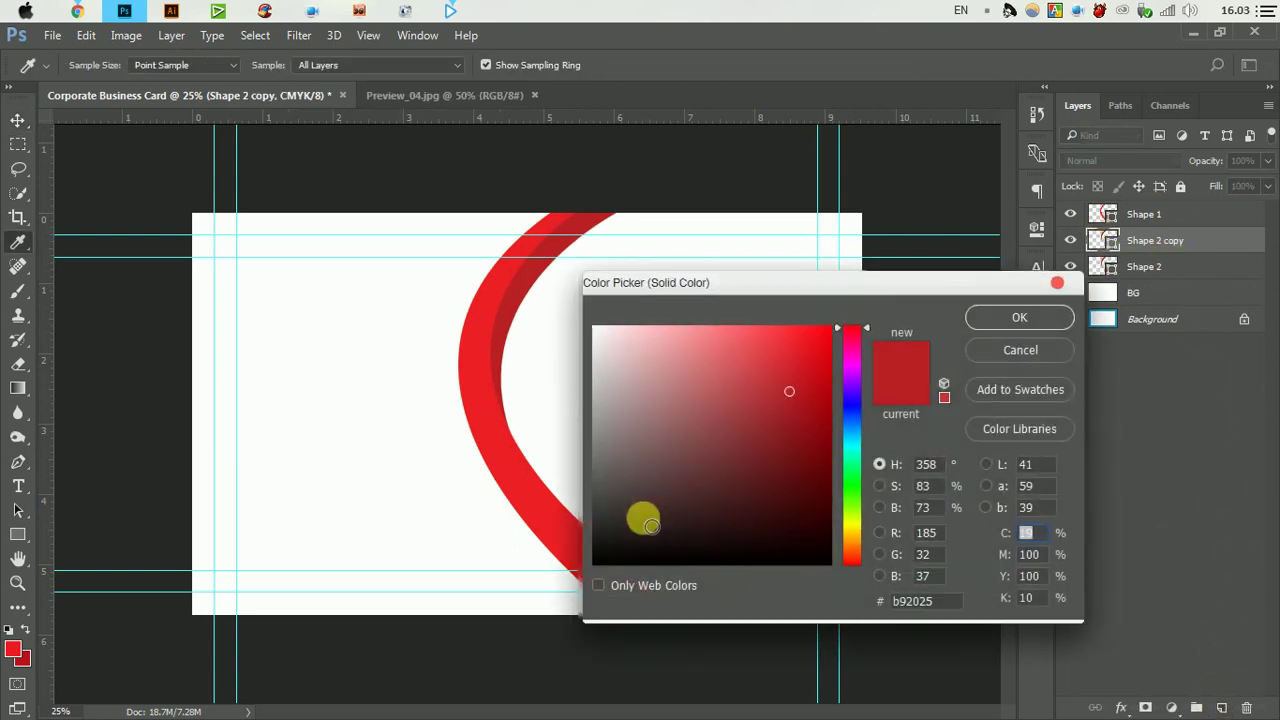
left_click(595, 515)
left_click(1019, 317)
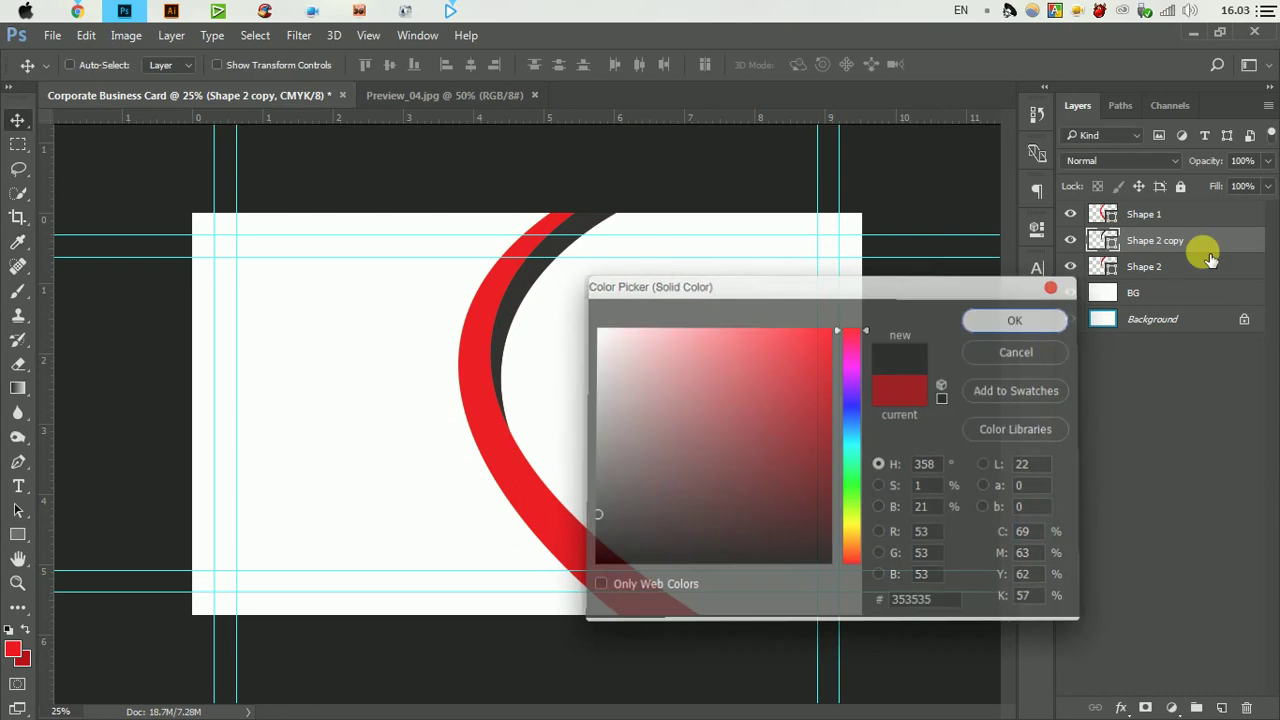
left_click_drag(1200, 241, 1117, 290)
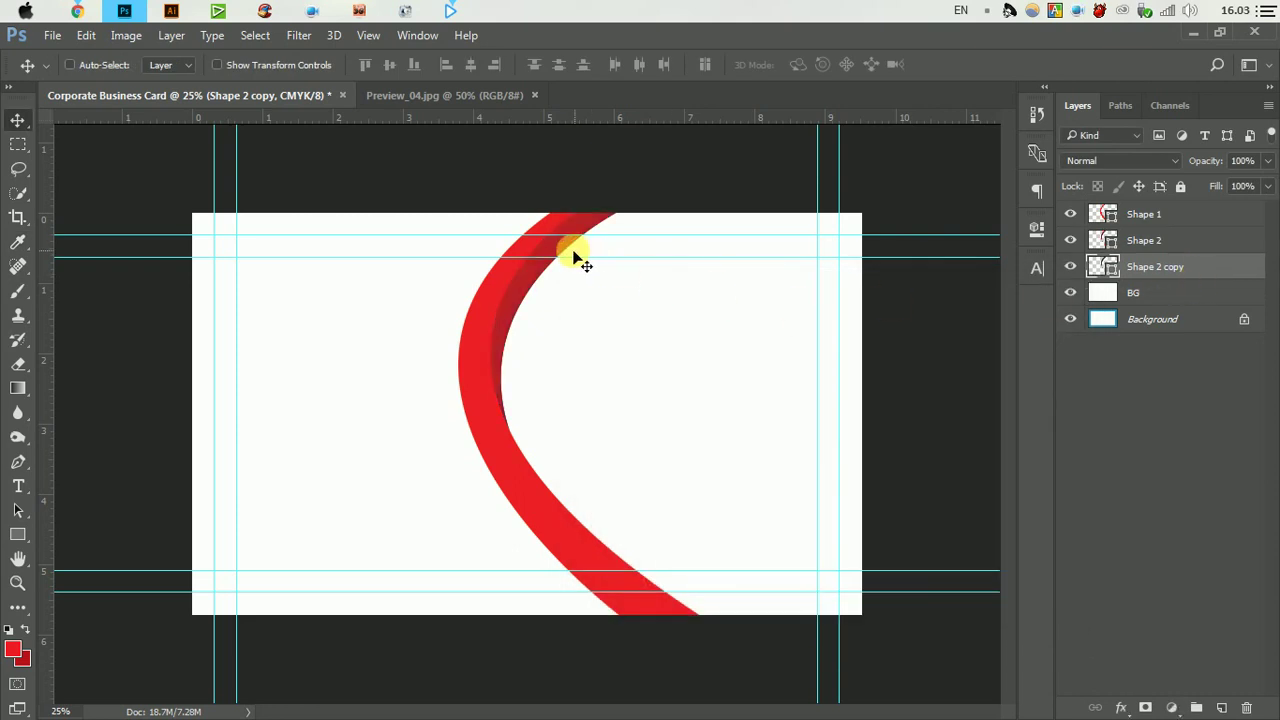
left_click_drag(513, 366, 458, 497)
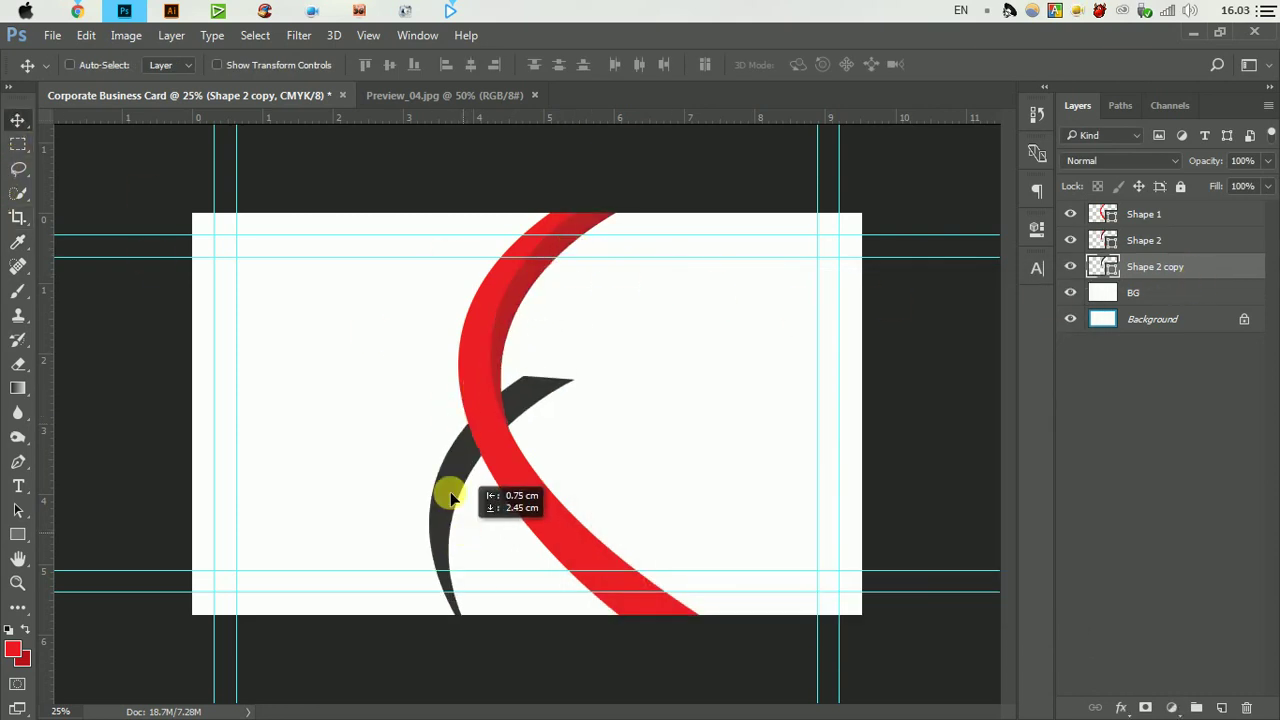
- Free-transform the grey copy, flipping it horizontally and vertically
left_click(88, 36)
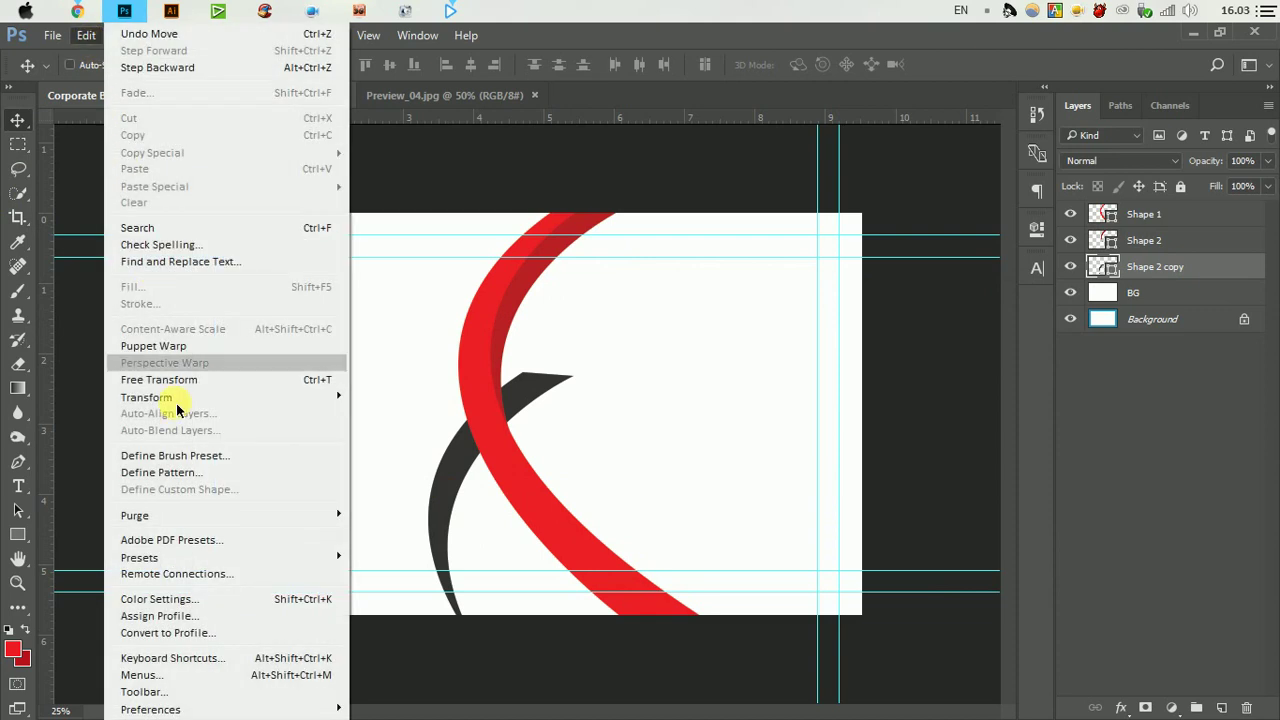
left_click(191, 377)
right_click(535, 505)
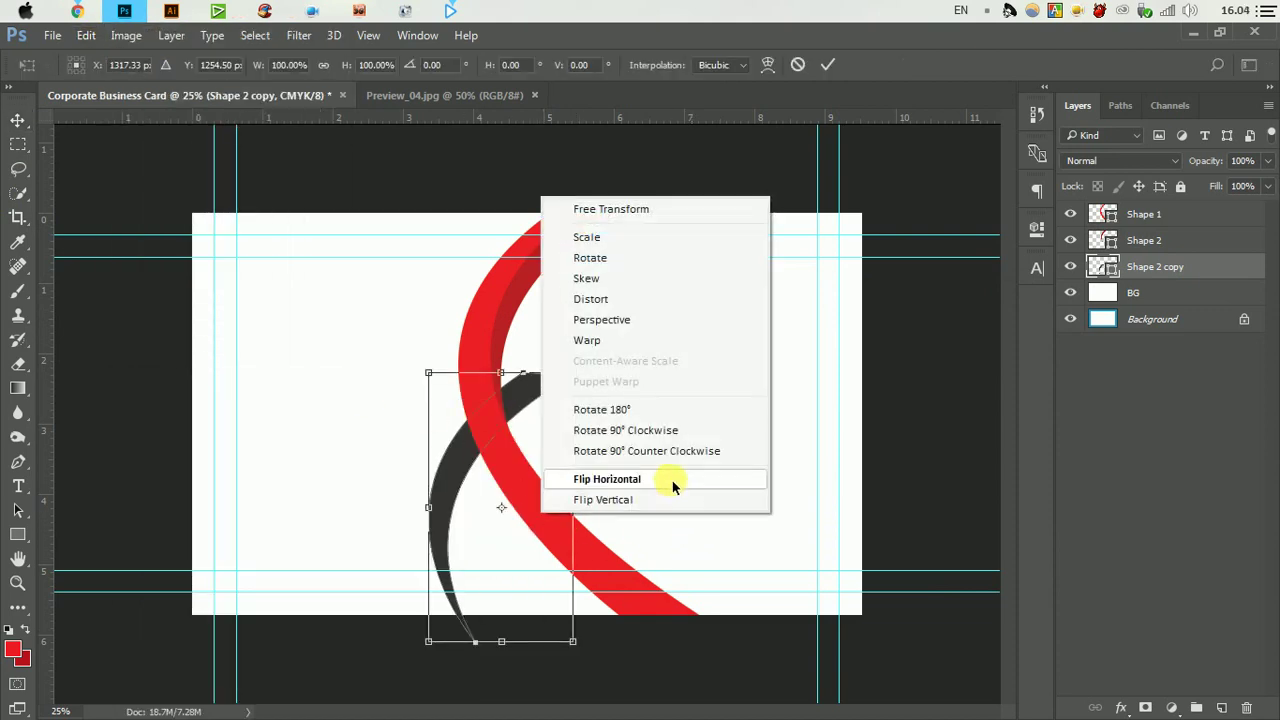
left_click(674, 480)
right_click(548, 528)
left_click(614, 516)
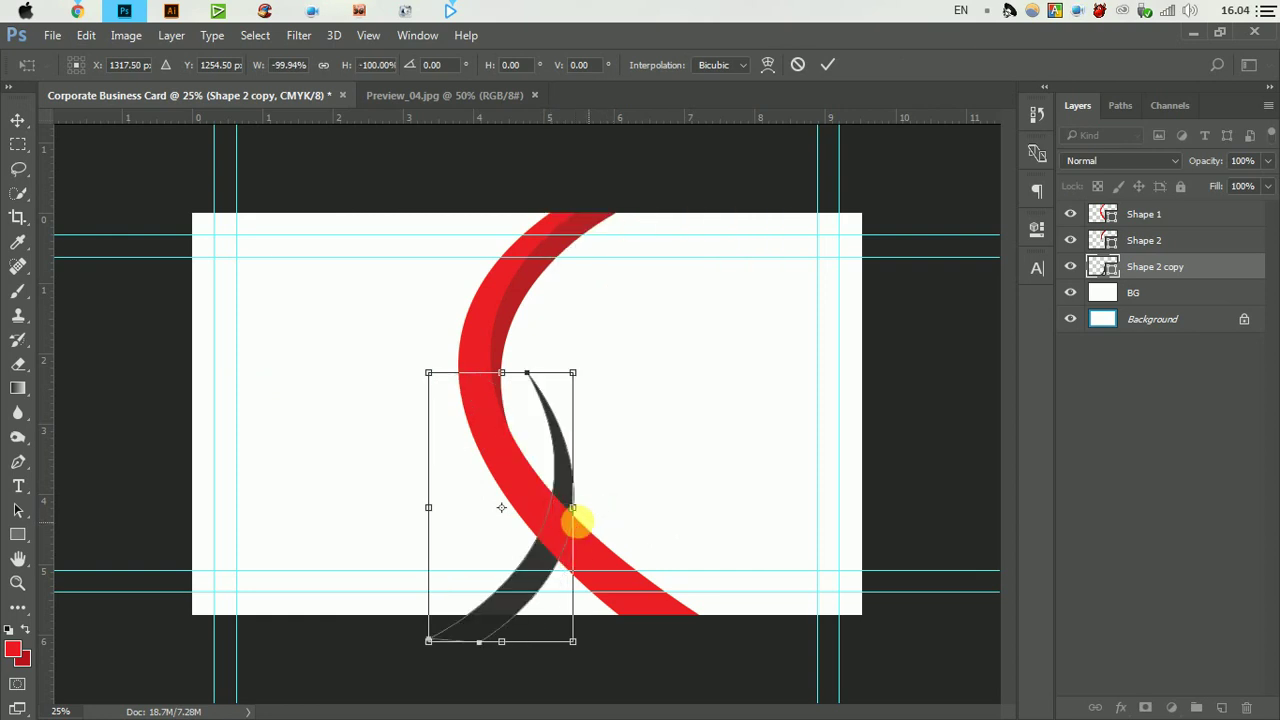
right_click(553, 575)
left_click(588, 532)
- Rotate the grey copy along the red curve, commit, then delete the Shape 2 copy layer
left_click_drag(529, 615, 603, 620)
mouse_move(766, 608)
left_mouse_down()
mouse_move(808, 531)
mouse_move(783, 500)
mouse_move(764, 417)
left_mouse_up()
left_click(828, 64)
left_click_drag(1214, 272, 1246, 707)
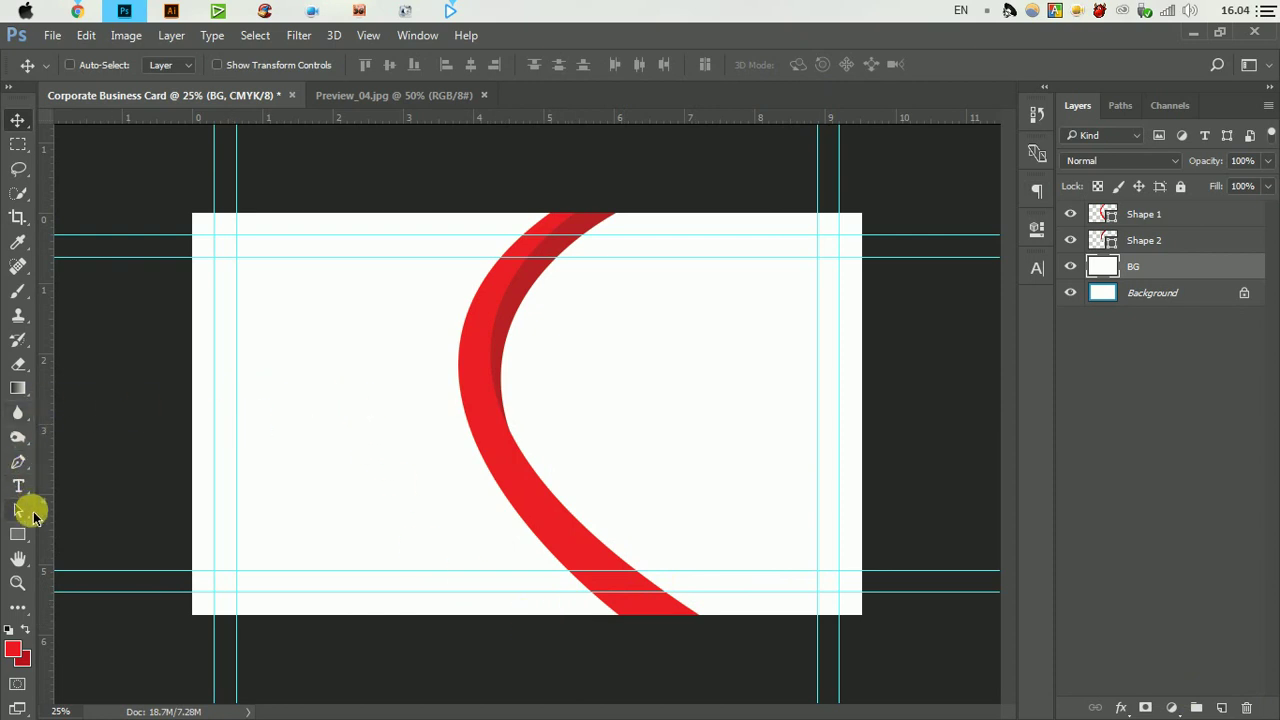
- Pen-draw a closed curved Shape 3 path along the swoosh's left edge
left_click(19, 461)
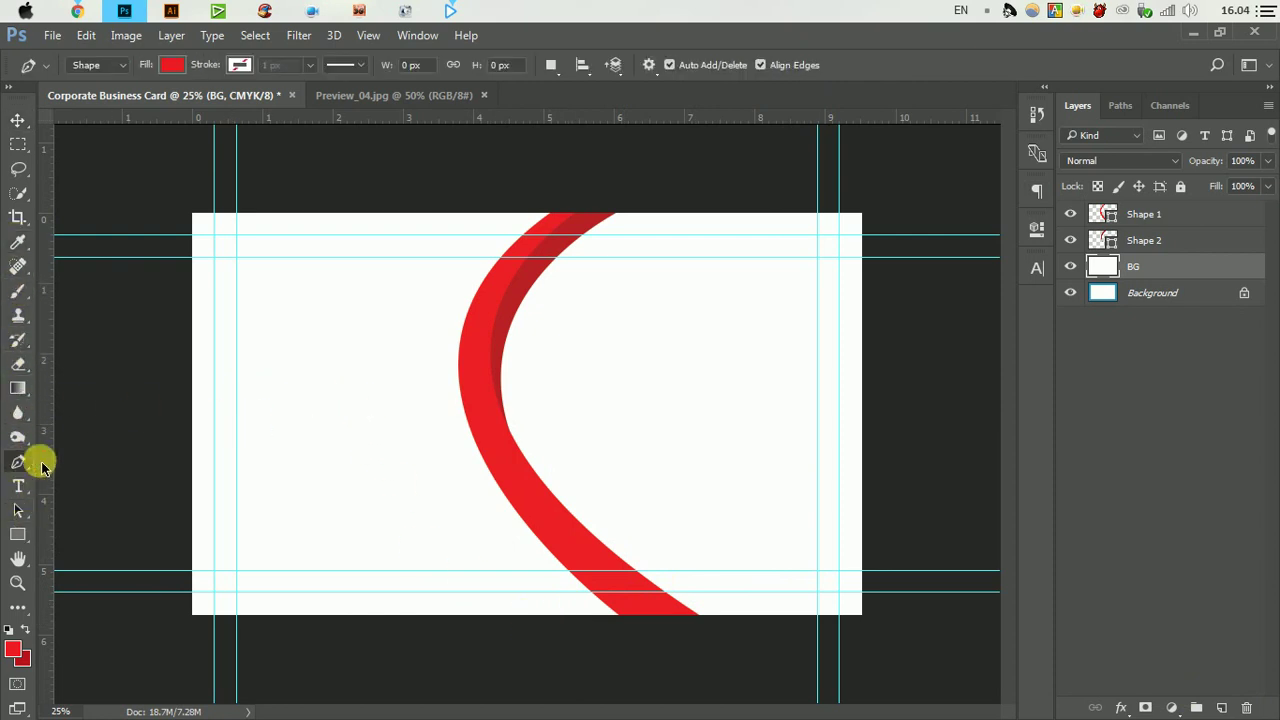
left_click(645, 622)
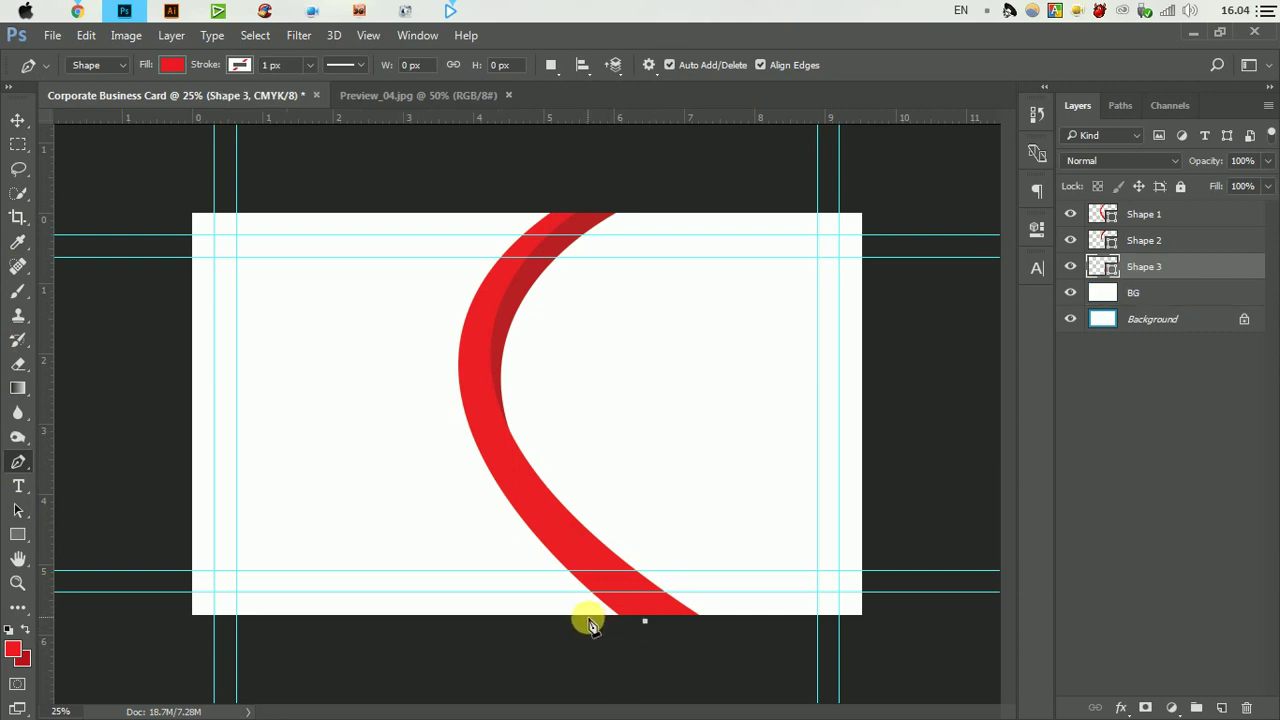
left_click(603, 595)
left_click(575, 622)
left_click_drag(466, 338, 482, 320)
mouse_move(505, 229)
left_mouse_down()
mouse_move(509, 123)
mouse_move(499, 145)
mouse_move(491, 126)
mouse_move(510, 230)
mouse_move(511, 210)
left_mouse_up()
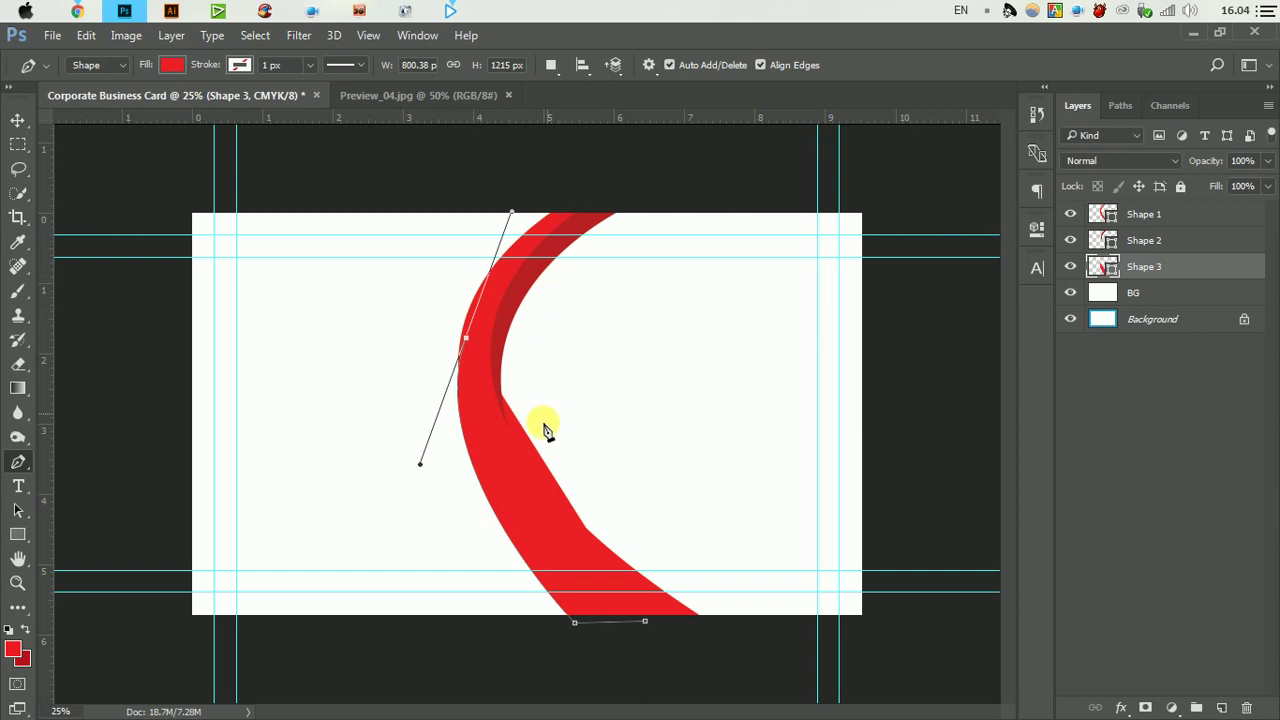
left_click(466, 340, "alt")
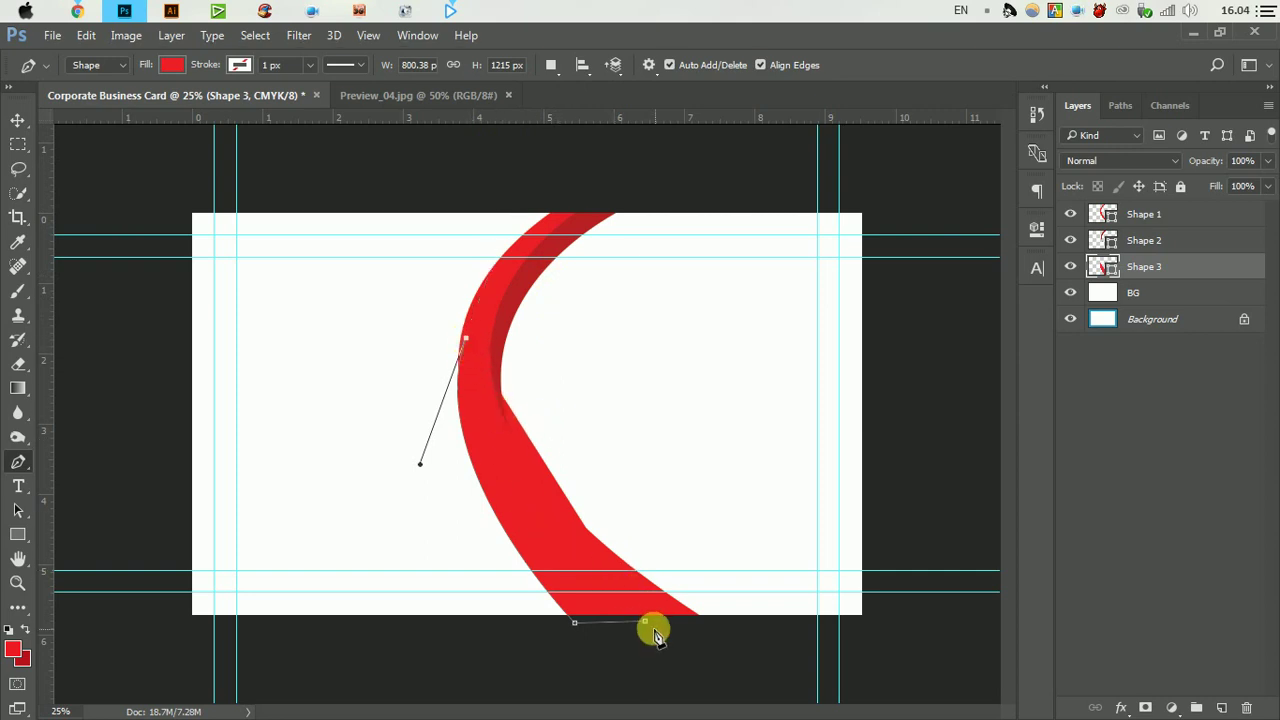
left_click_drag(646, 624, 800, 712)
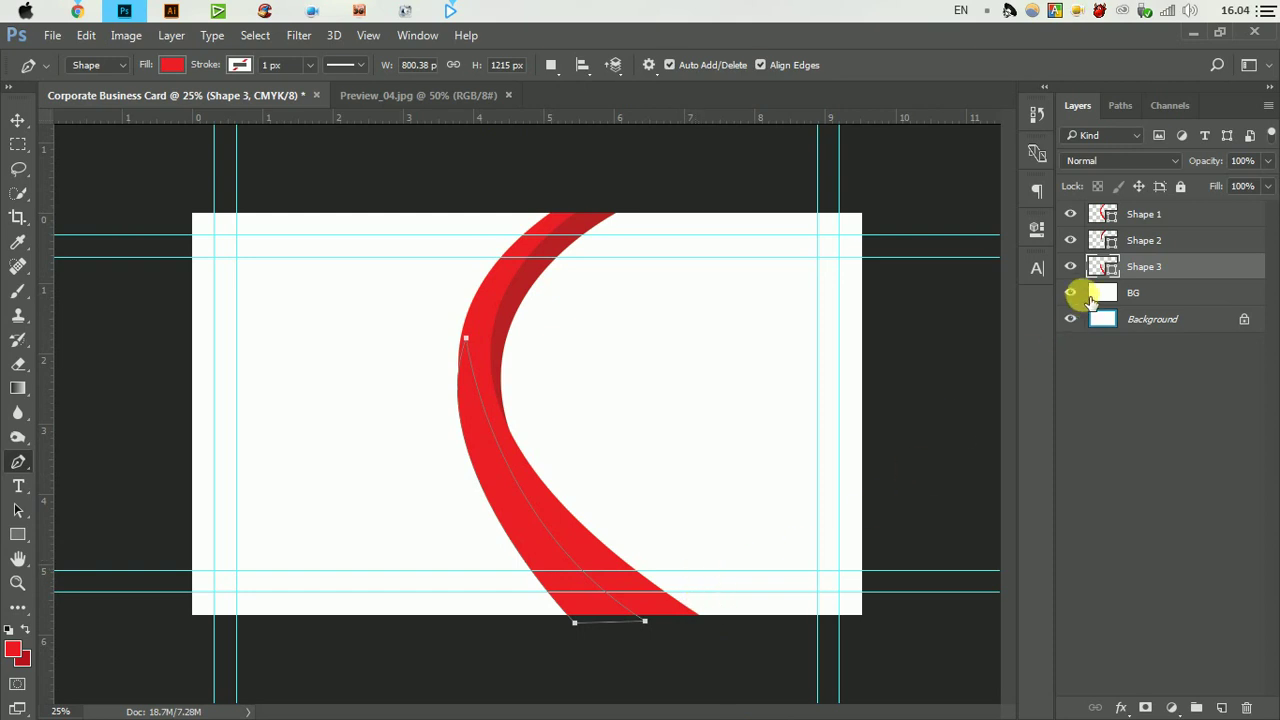
- Fill Shape 3 with near-black and switch to the Move tool
double_click(1103, 267)
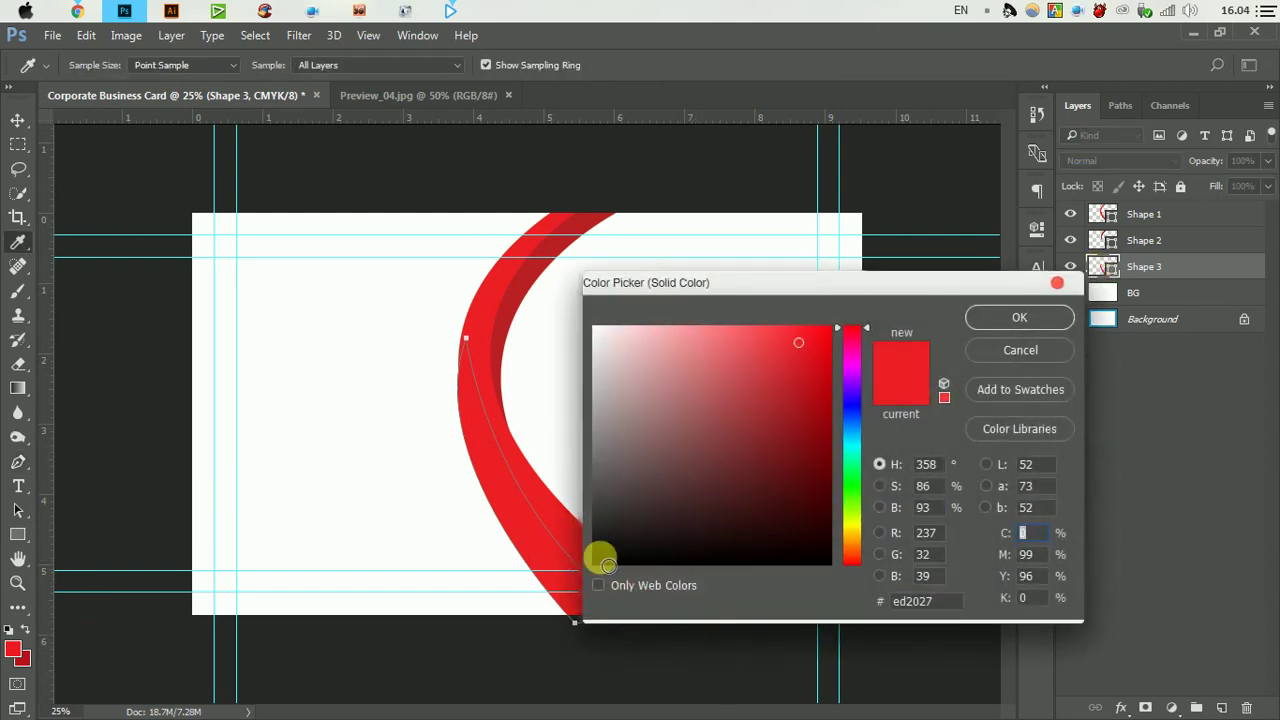
left_click(597, 557)
left_click(1040, 322)
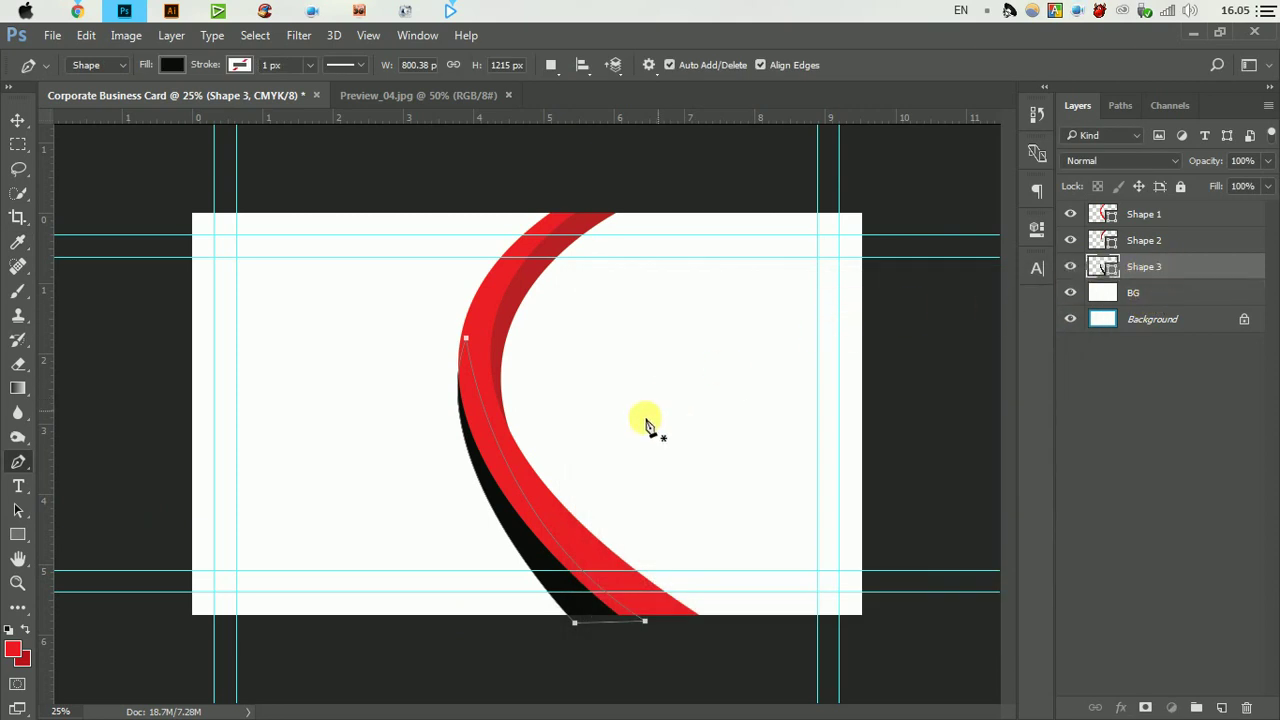
left_click(18, 120)
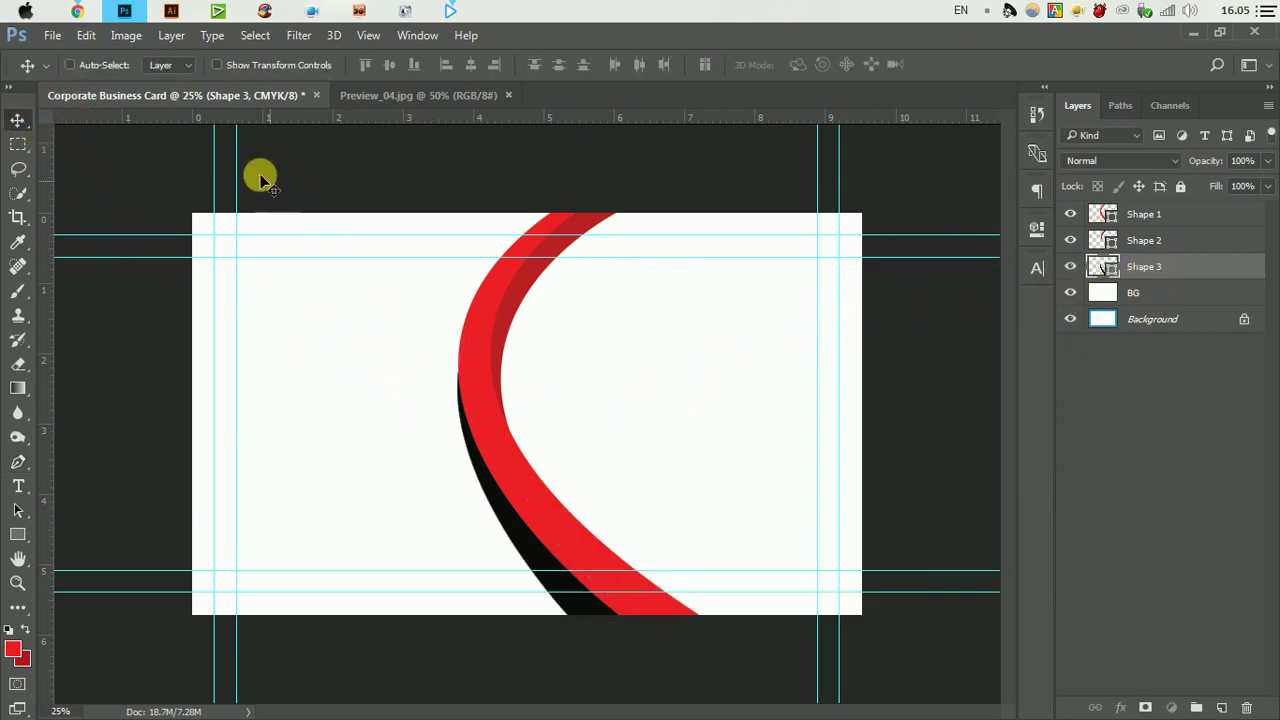
- Rotate the black curve to about -8° and move it down and right beneath the swoosh
left_click(86, 35)
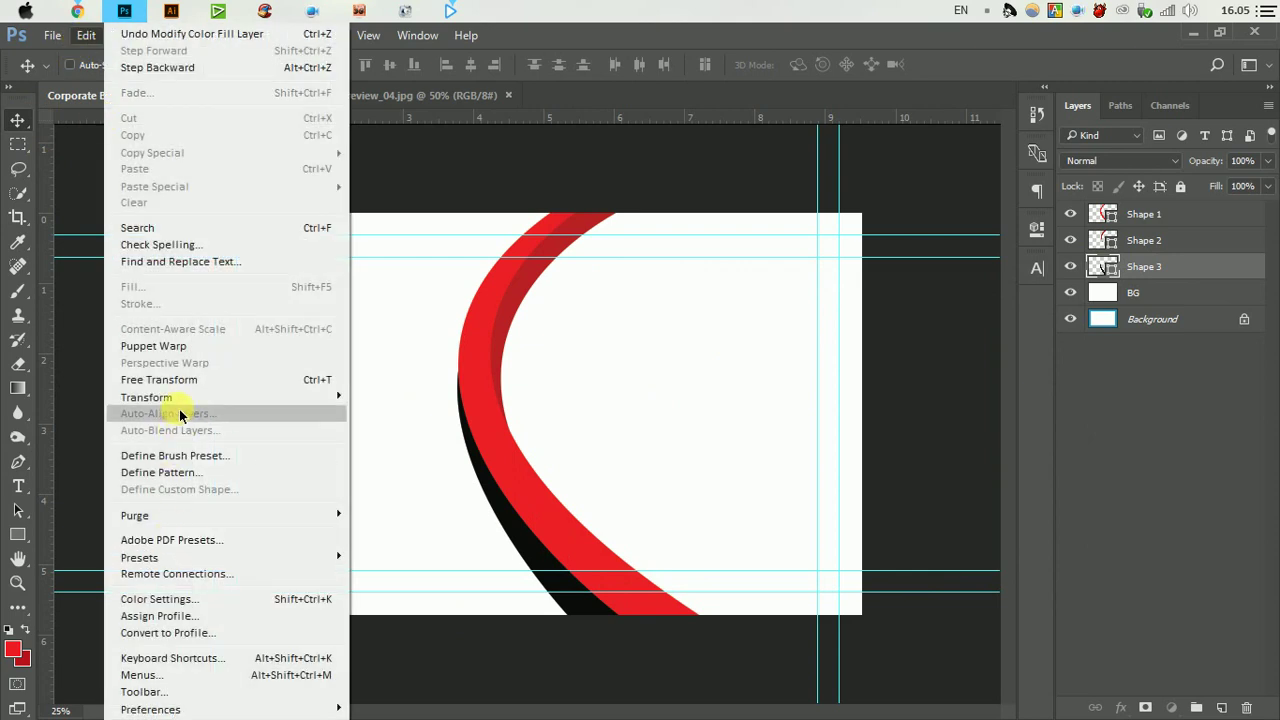
left_click(159, 380)
left_click_drag(764, 500, 766, 490)
left_click_drag(533, 517, 551, 545)
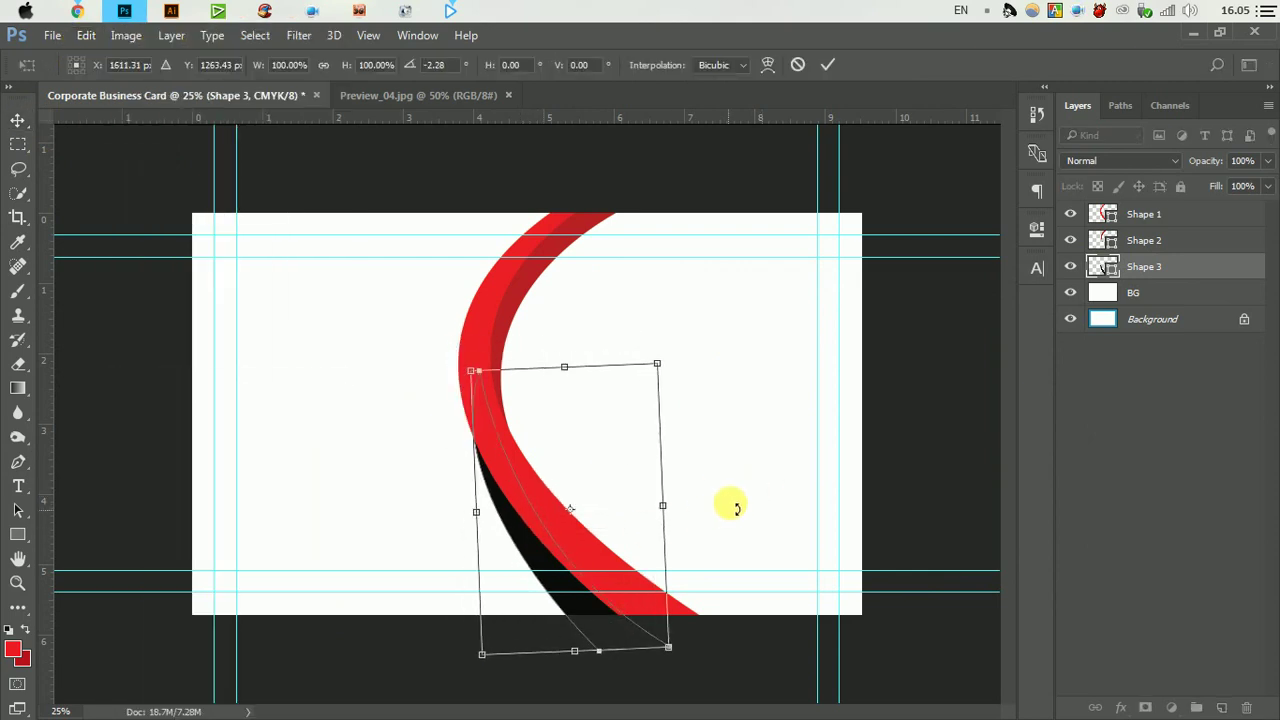
left_click_drag(731, 507, 737, 500)
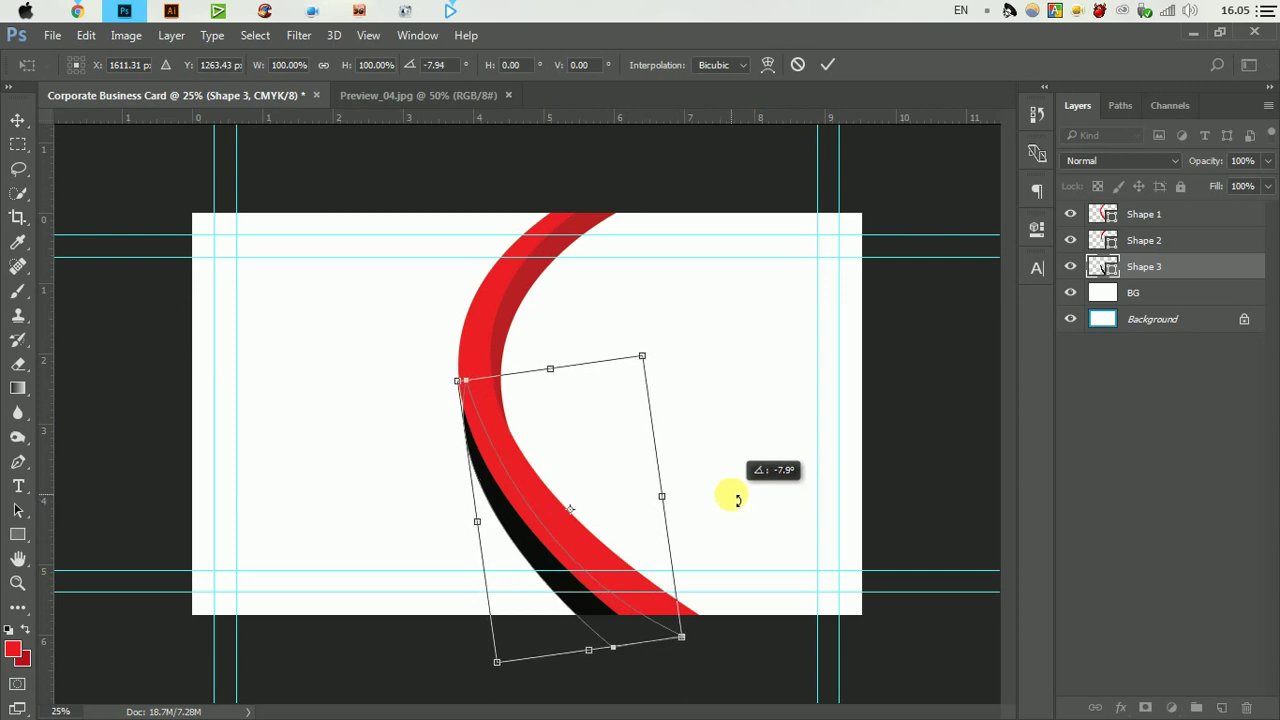
left_click(829, 64)
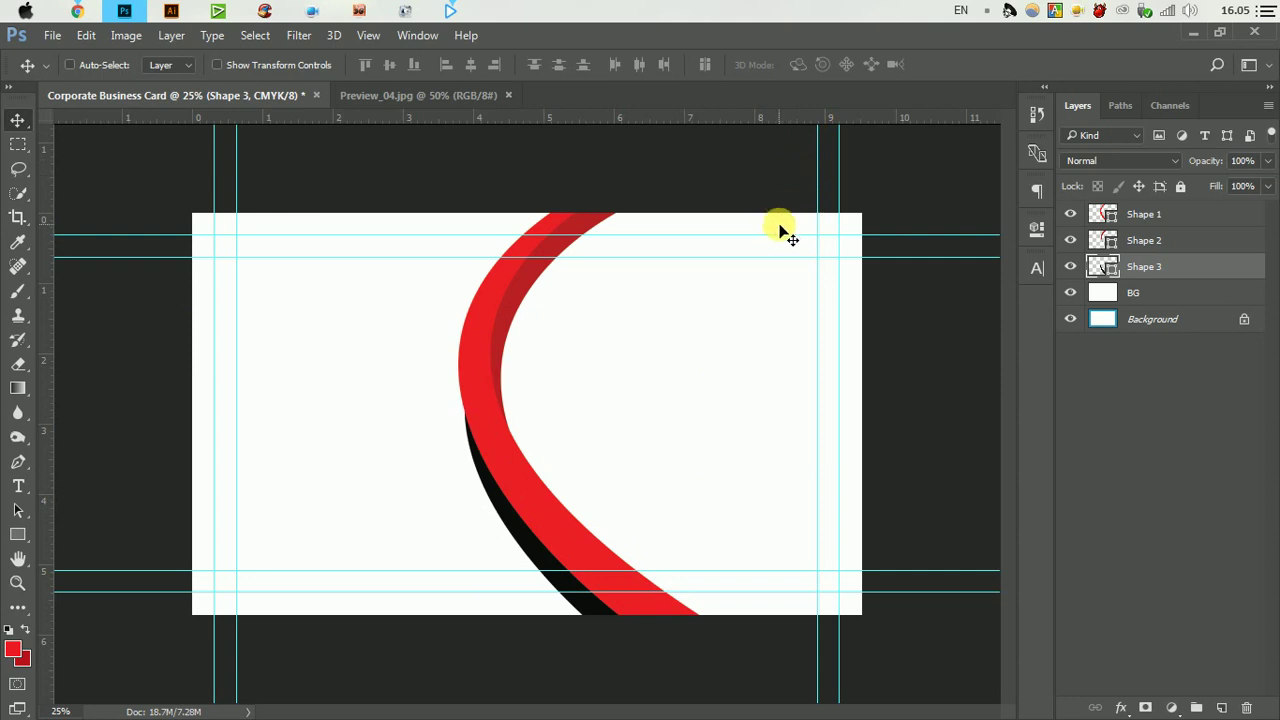
key("ctrl")
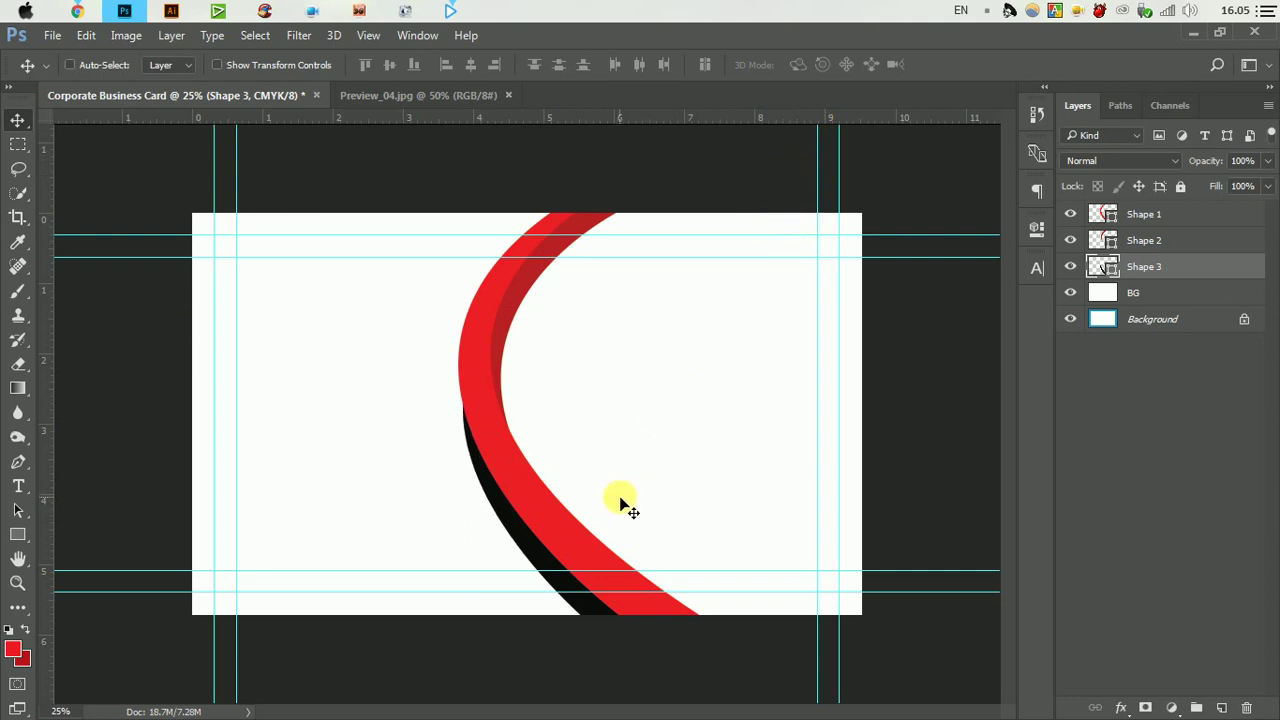
- Reshape the black curve by stretching, tilting and enlarging it in a second free transform
left_click(86, 35)
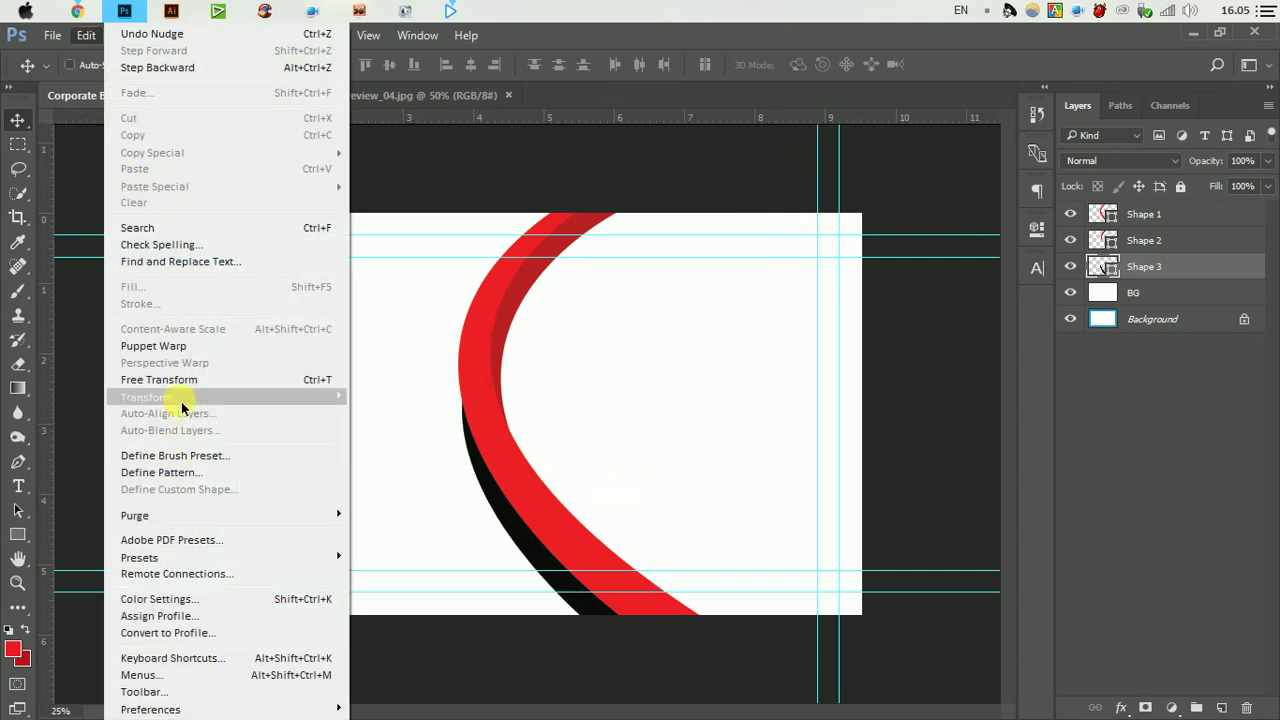
left_click(160, 380)
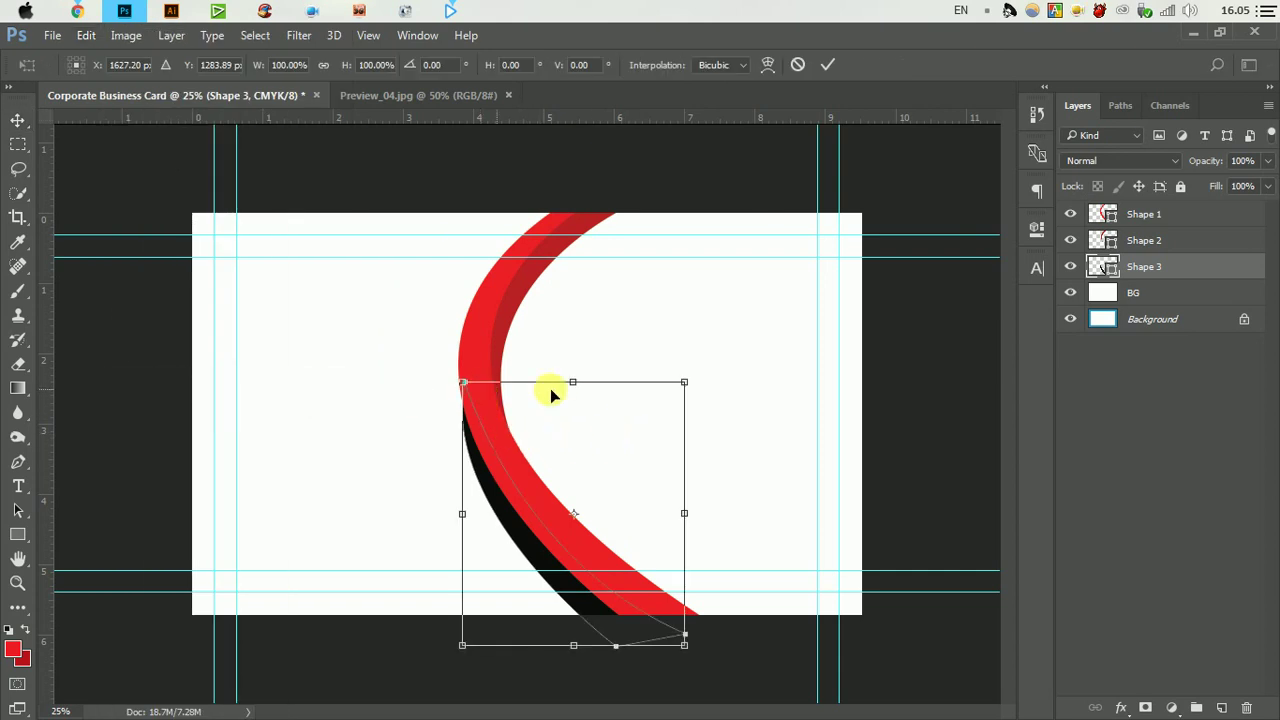
left_click_drag(590, 390, 588, 366)
left_click_drag(599, 420, 600, 425)
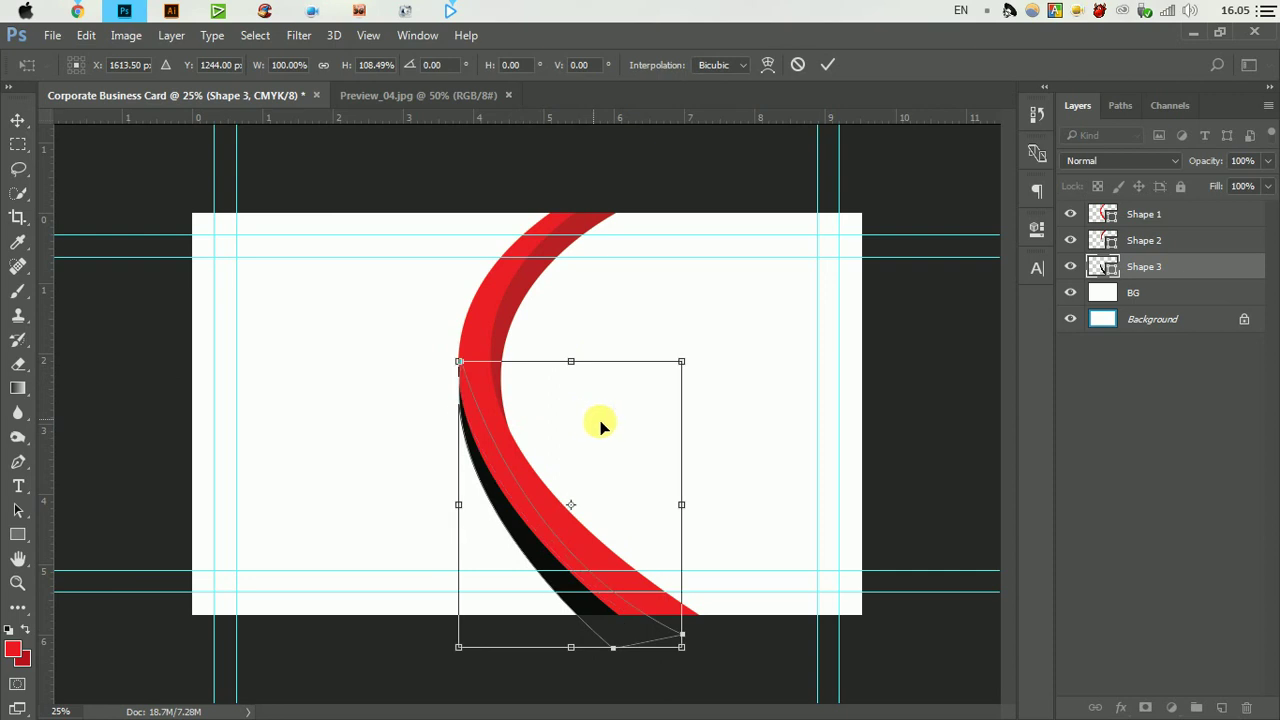
left_click_drag(571, 361, 574, 385)
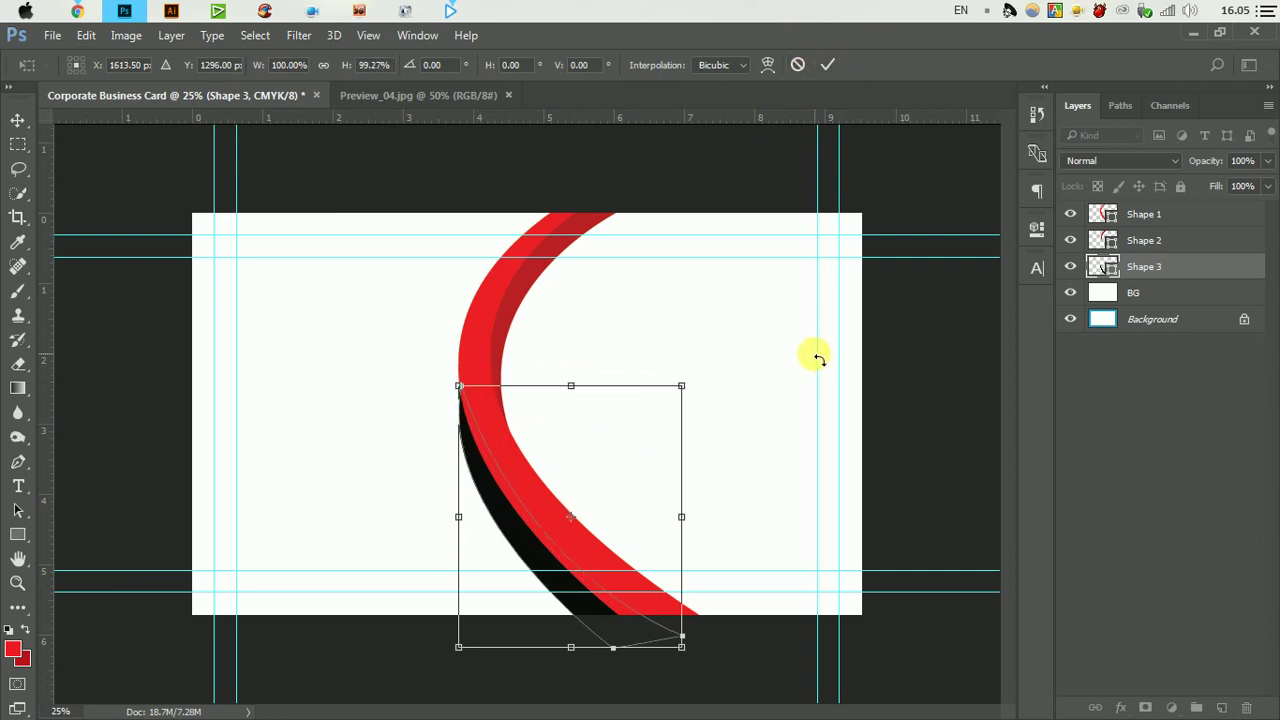
left_click_drag(803, 382, 805, 387)
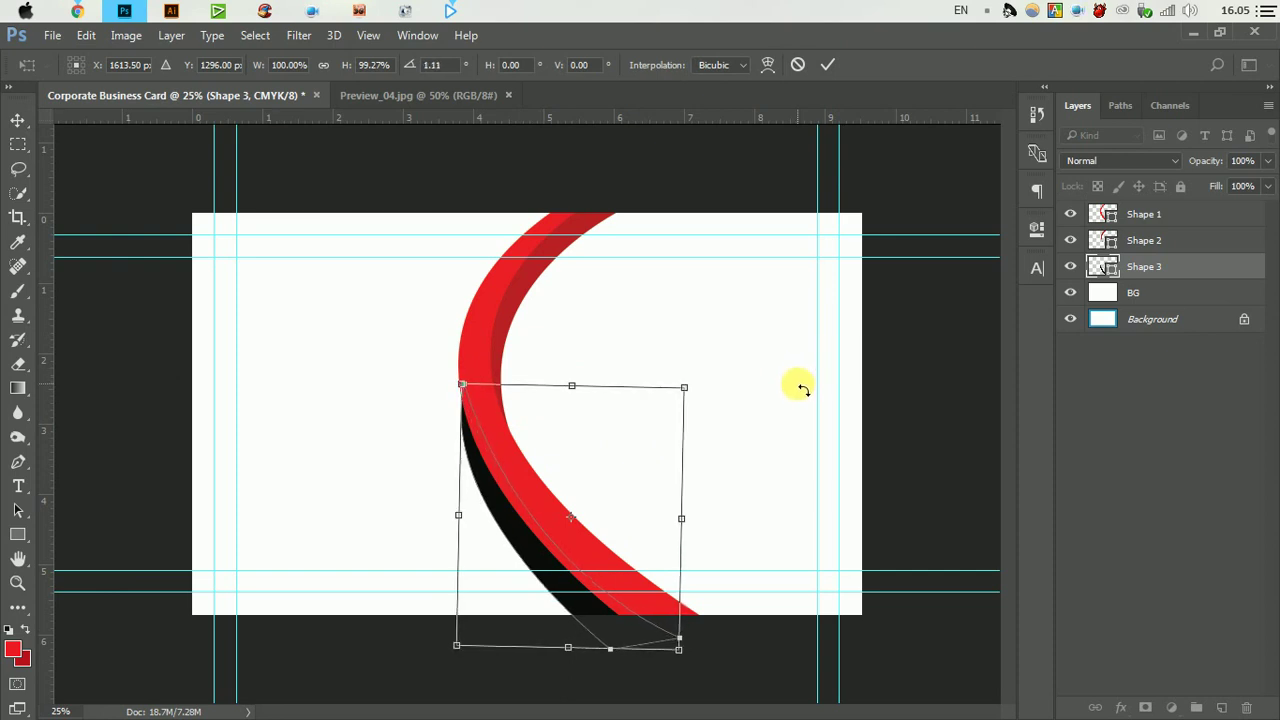
left_click_drag(751, 477, 743, 469)
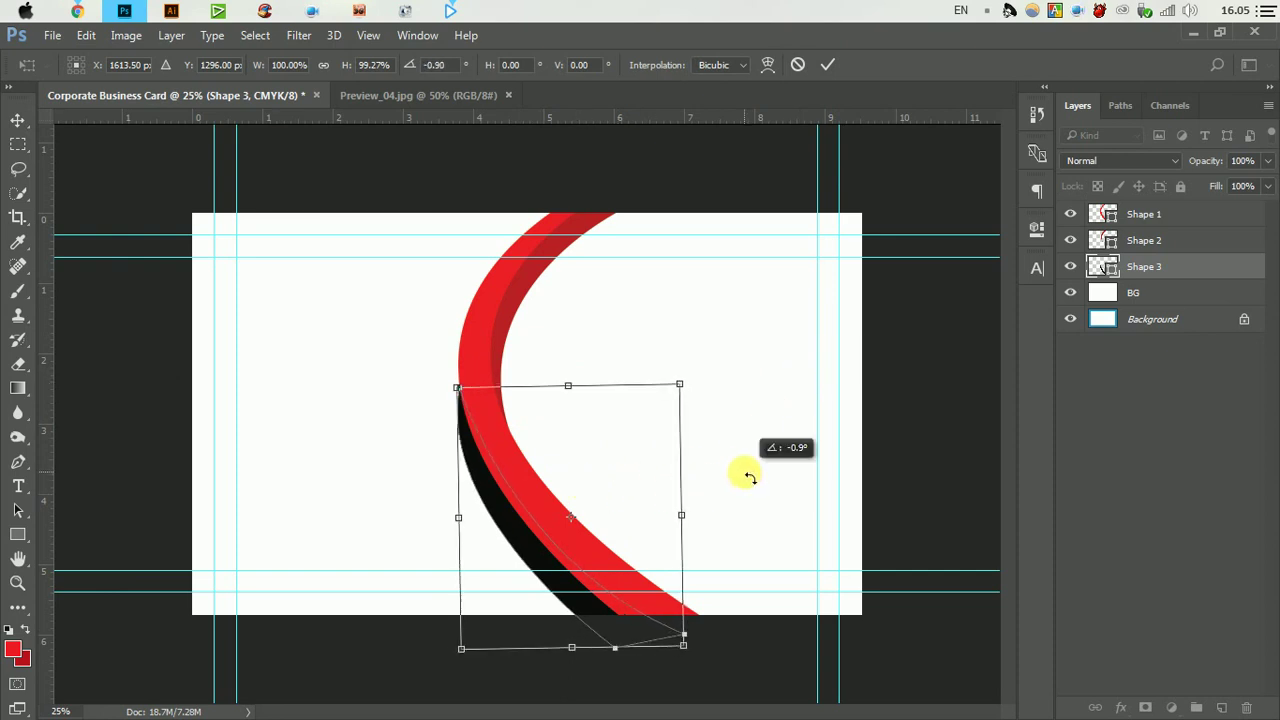
left_click_drag(684, 646, 712, 681)
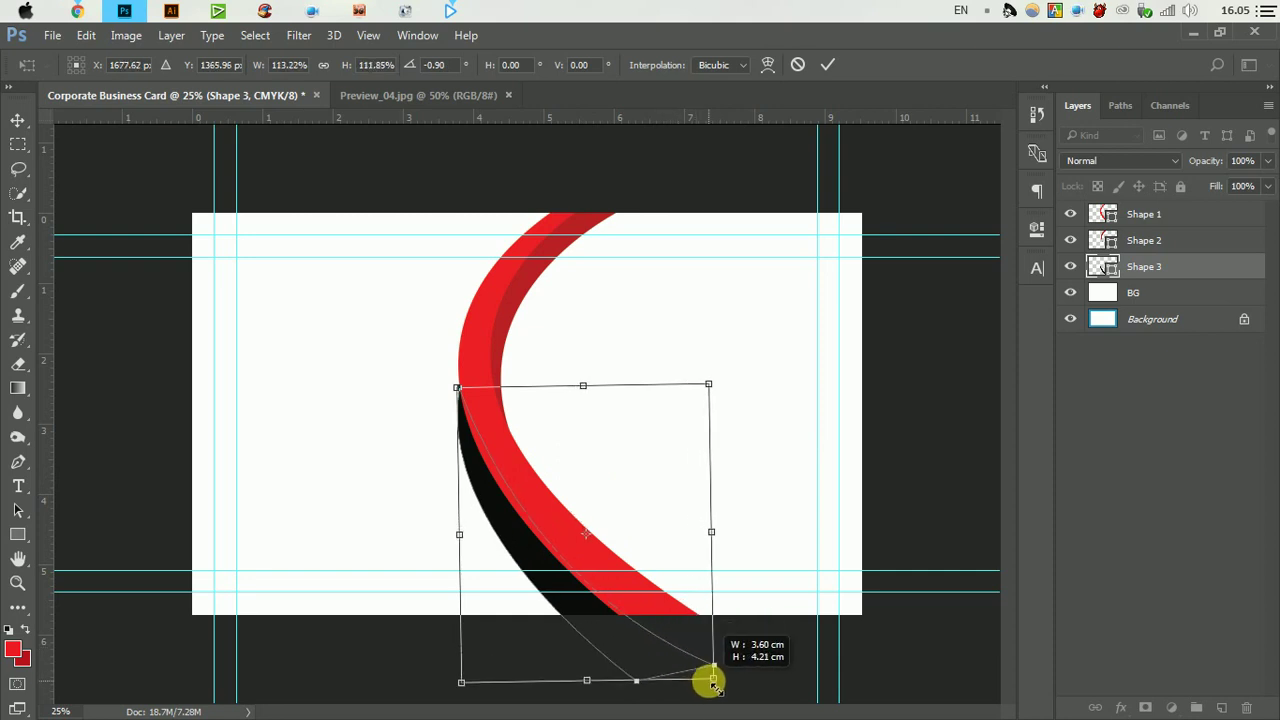
left_click(828, 64)
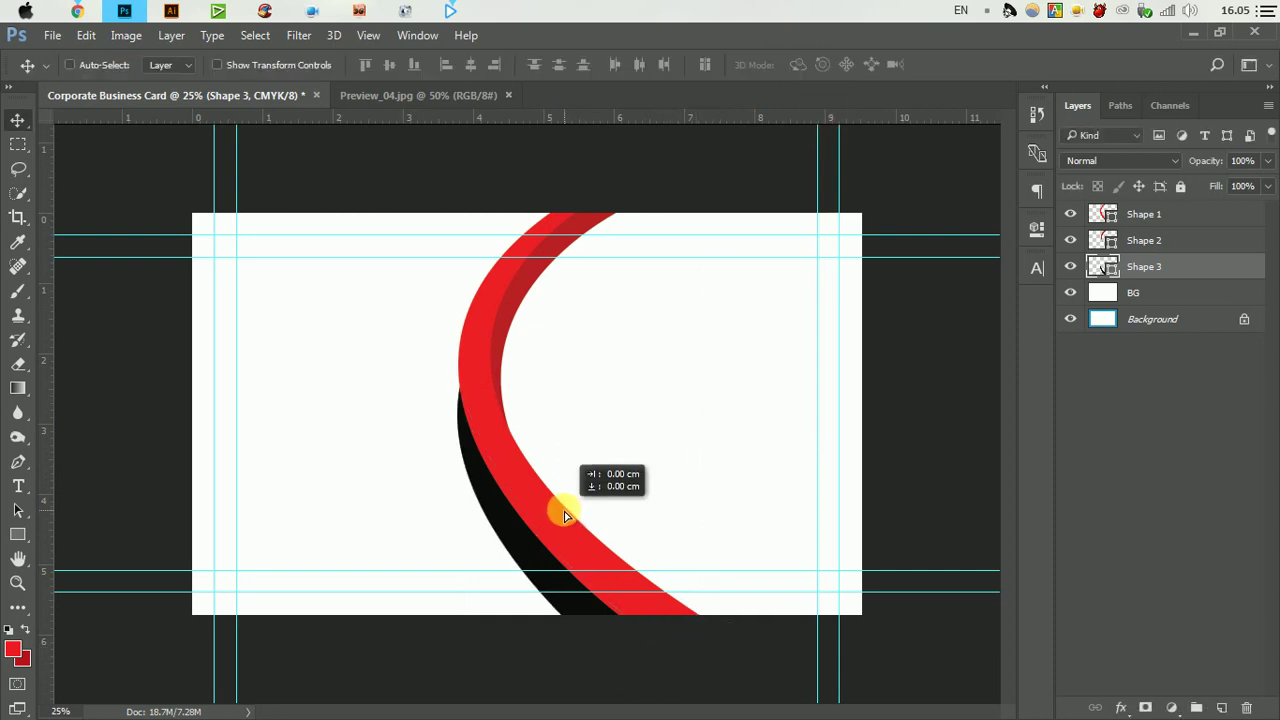
- Nudge the black curve into place and rotate it about 1° along the swoosh's lower edge
left_click_drag(565, 513, 601, 533)
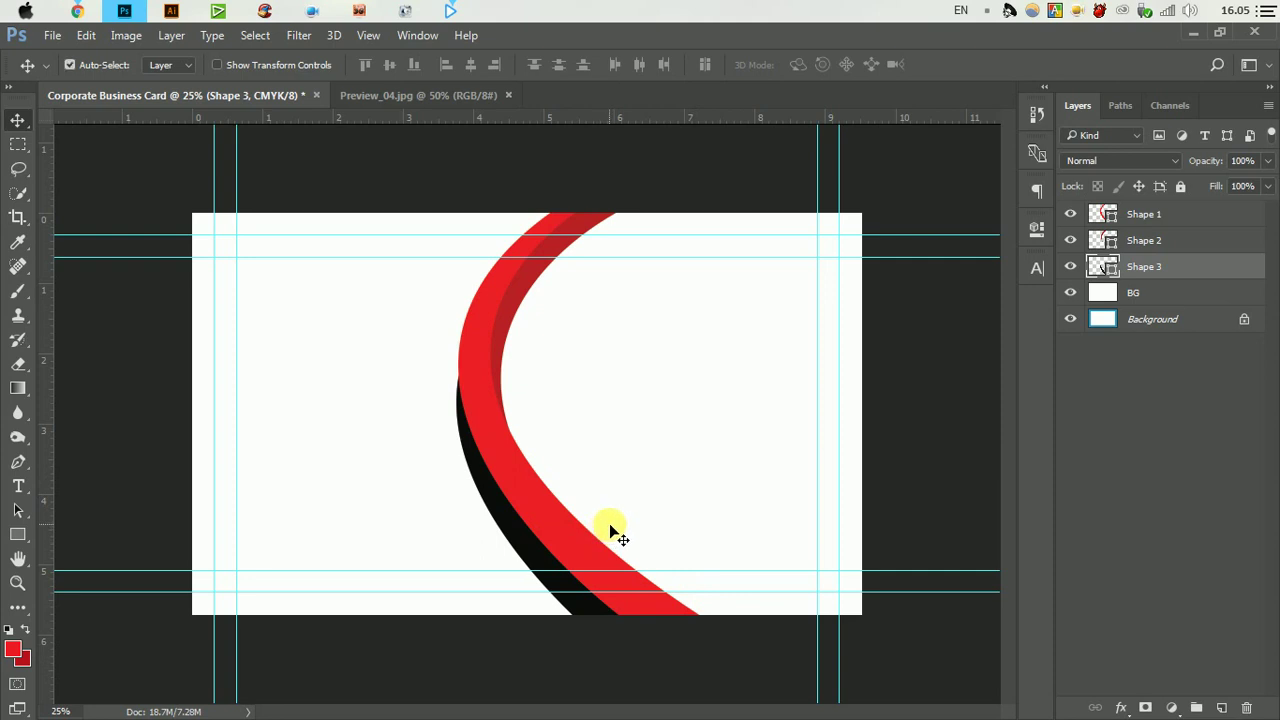
key("ctrl+t")
left_click_drag(783, 512, 777, 508)
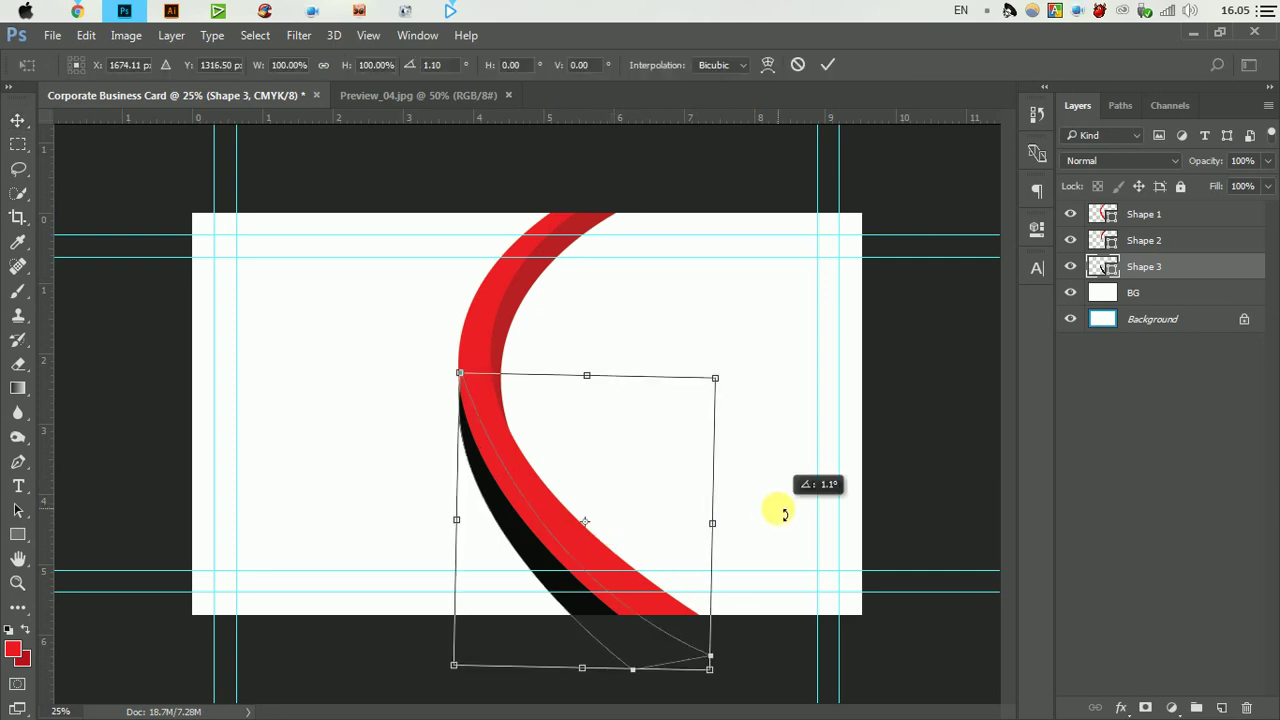
left_click(828, 64)
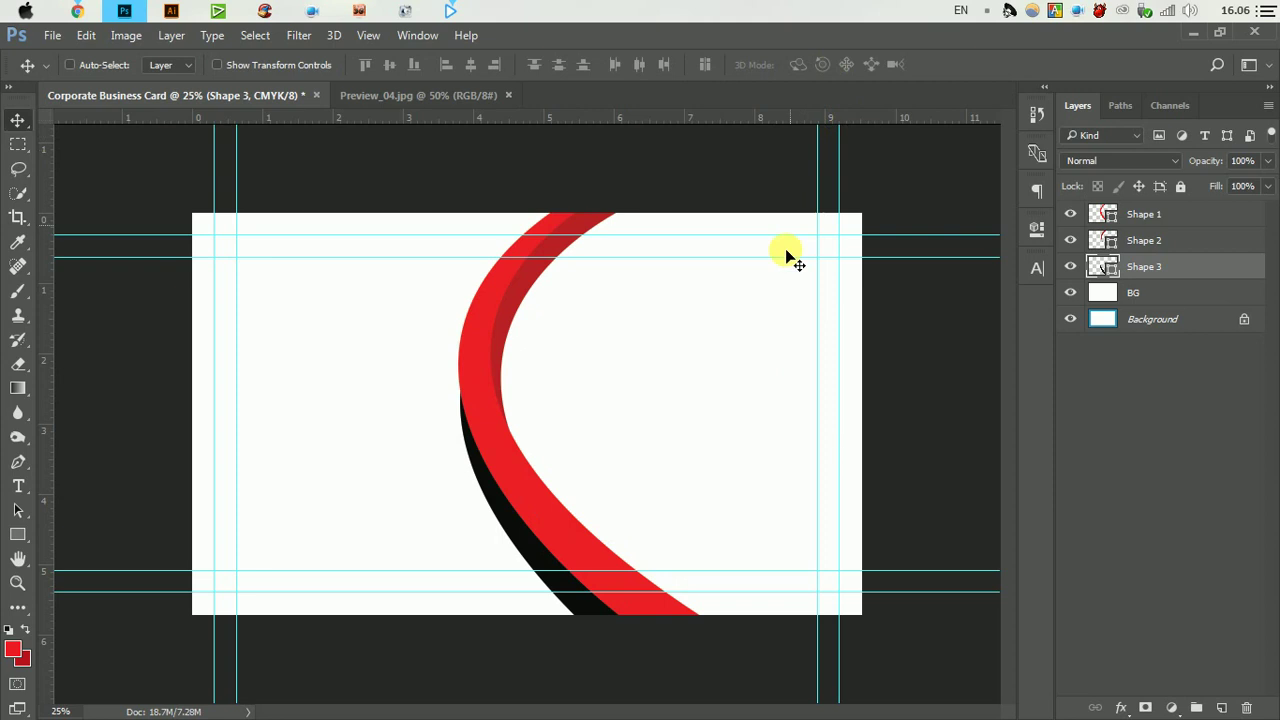
- Recolour the Shape 3 curve to dark charcoal #282728
key("ctrl")
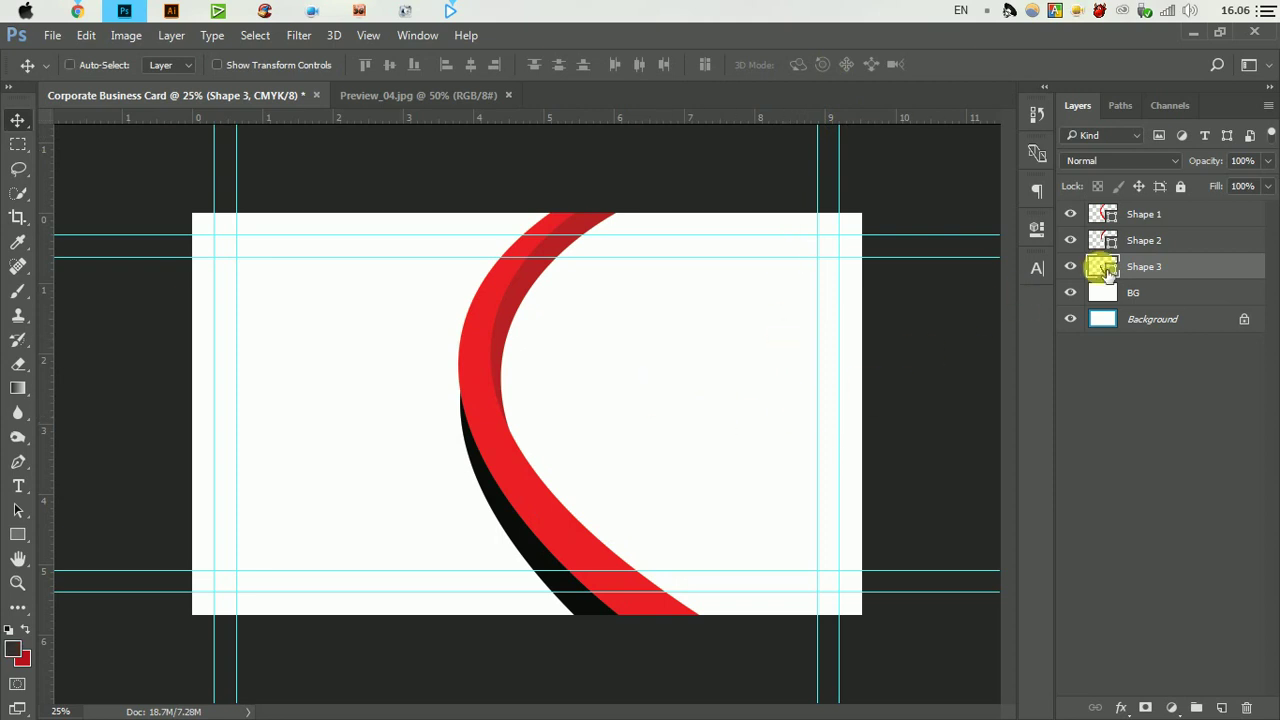
double_click(1102, 266)
left_click(14, 650)
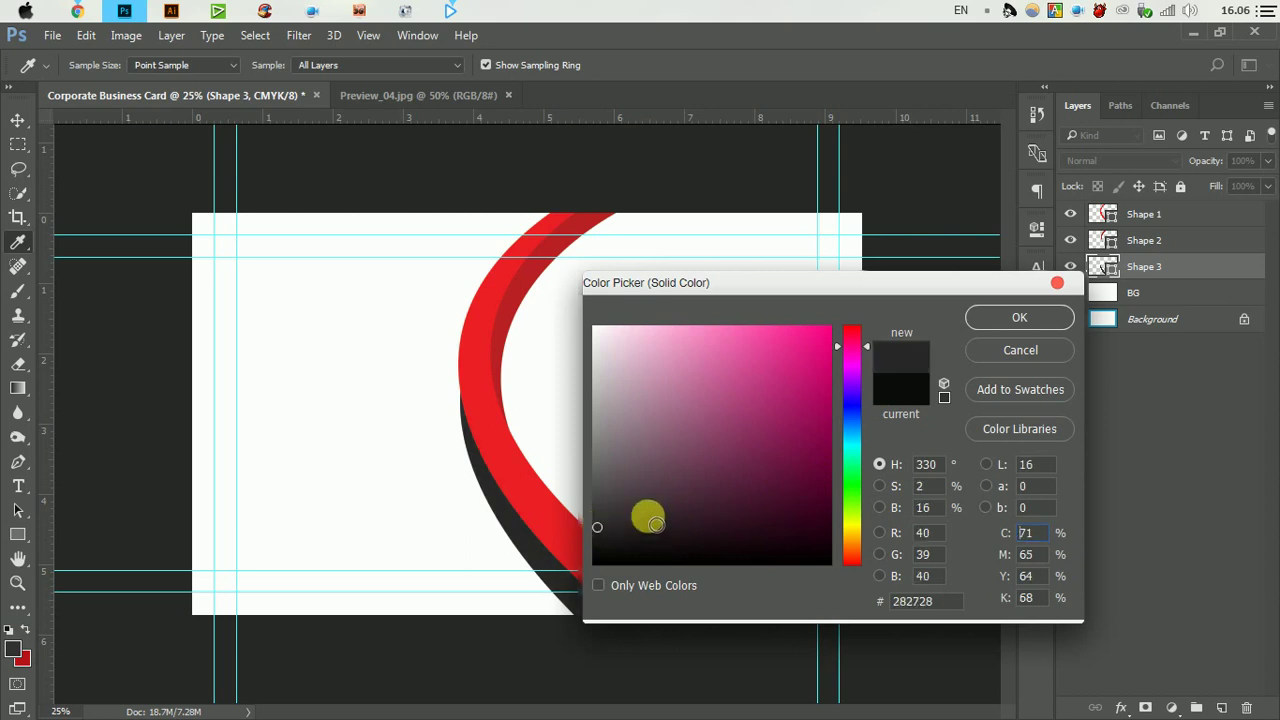
left_click(1015, 318)
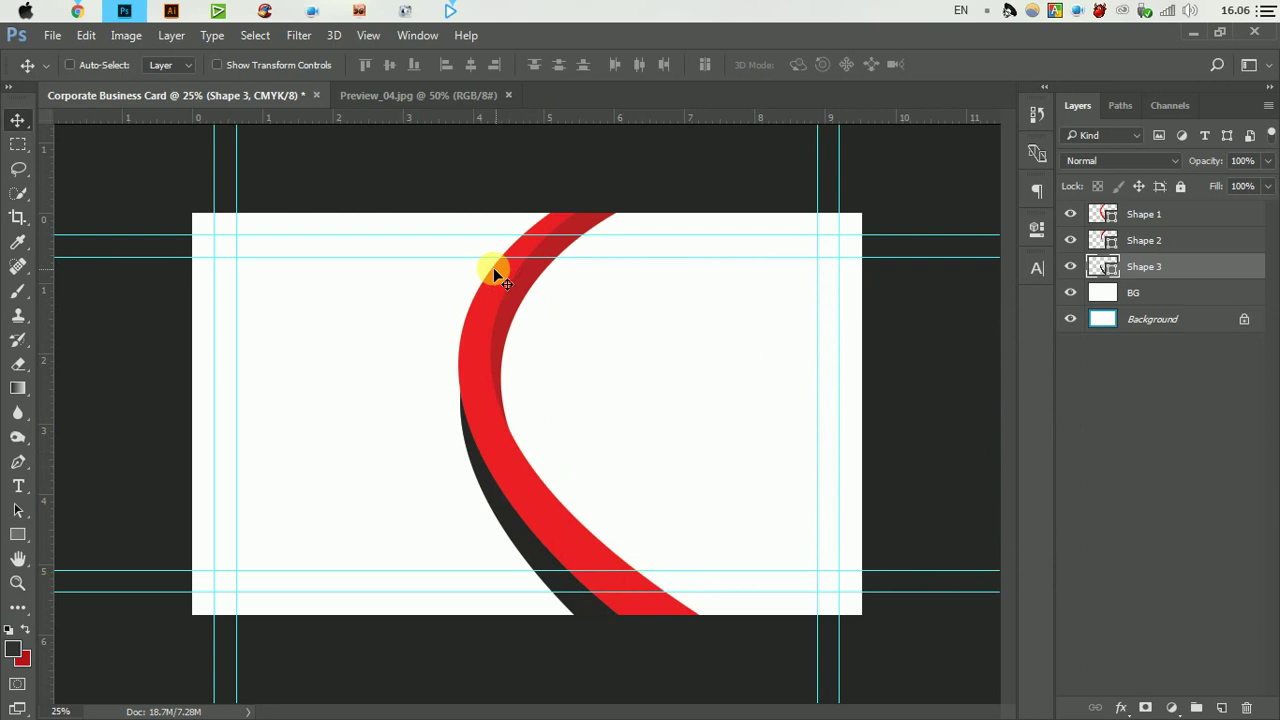
left_click(511, 319, "ctrl")
key("ctrl+t")
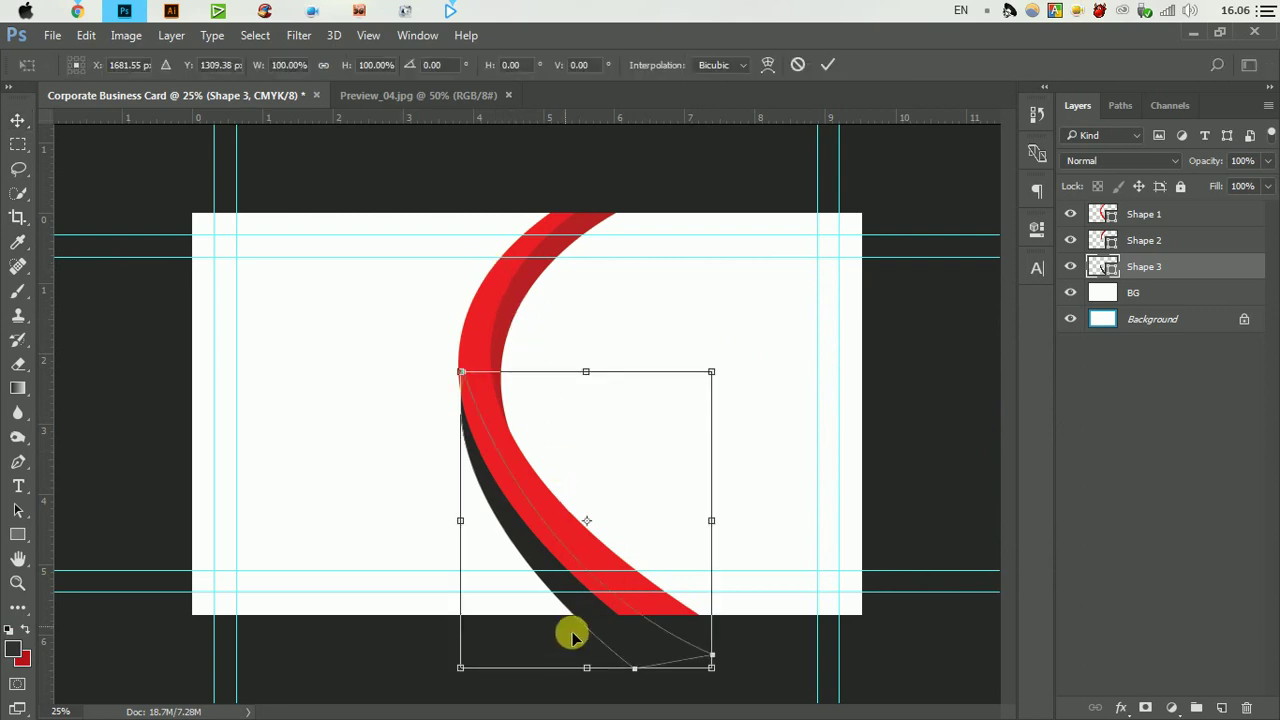
- Shorten and nudge the dark curve, zoom out, then delete the Shape 3 layer
left_click_drag(588, 668, 588, 659)
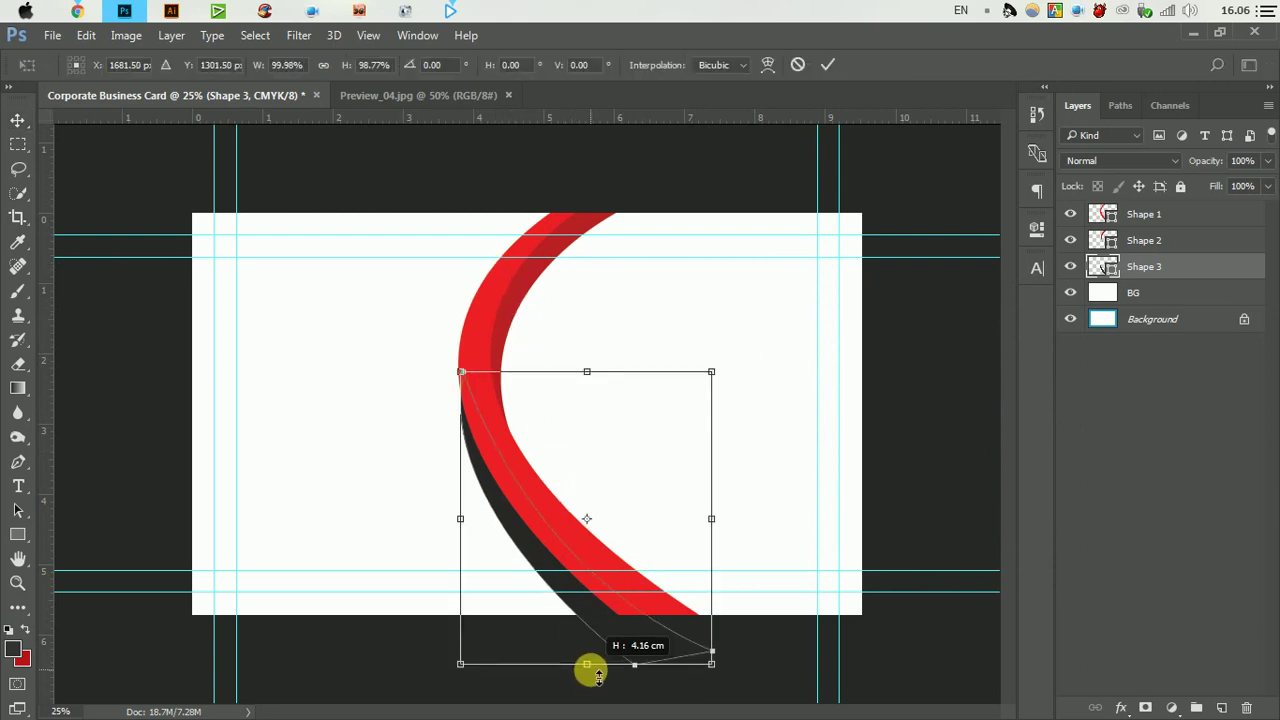
key("shift+Down")
key("shift+Down")
key("Right")
key("Right")
key("Right")
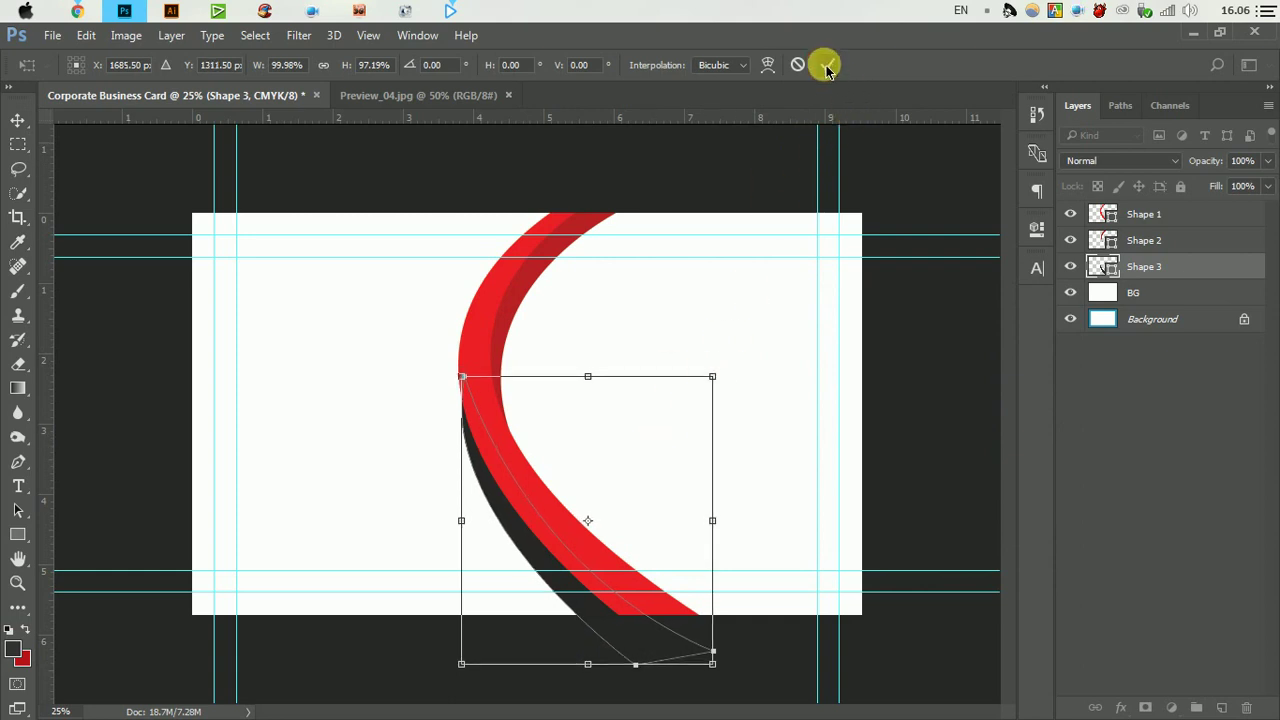
left_click(828, 64)
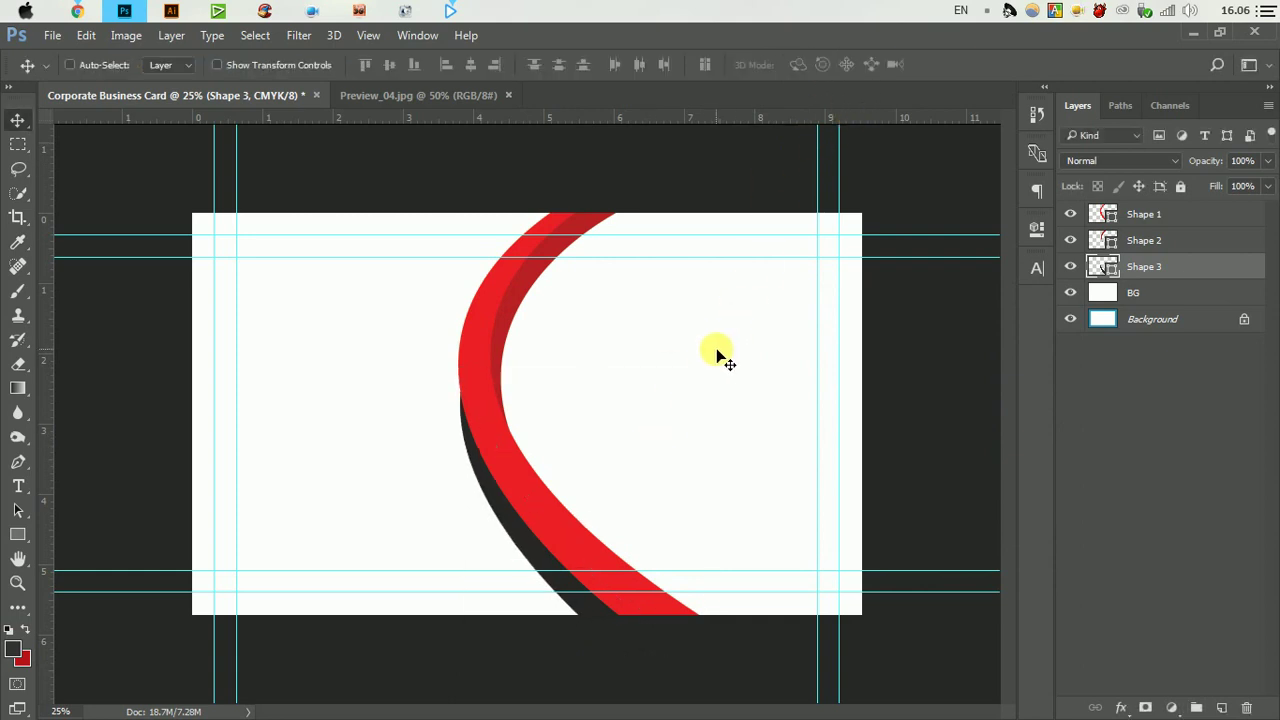
key("shift+Left")
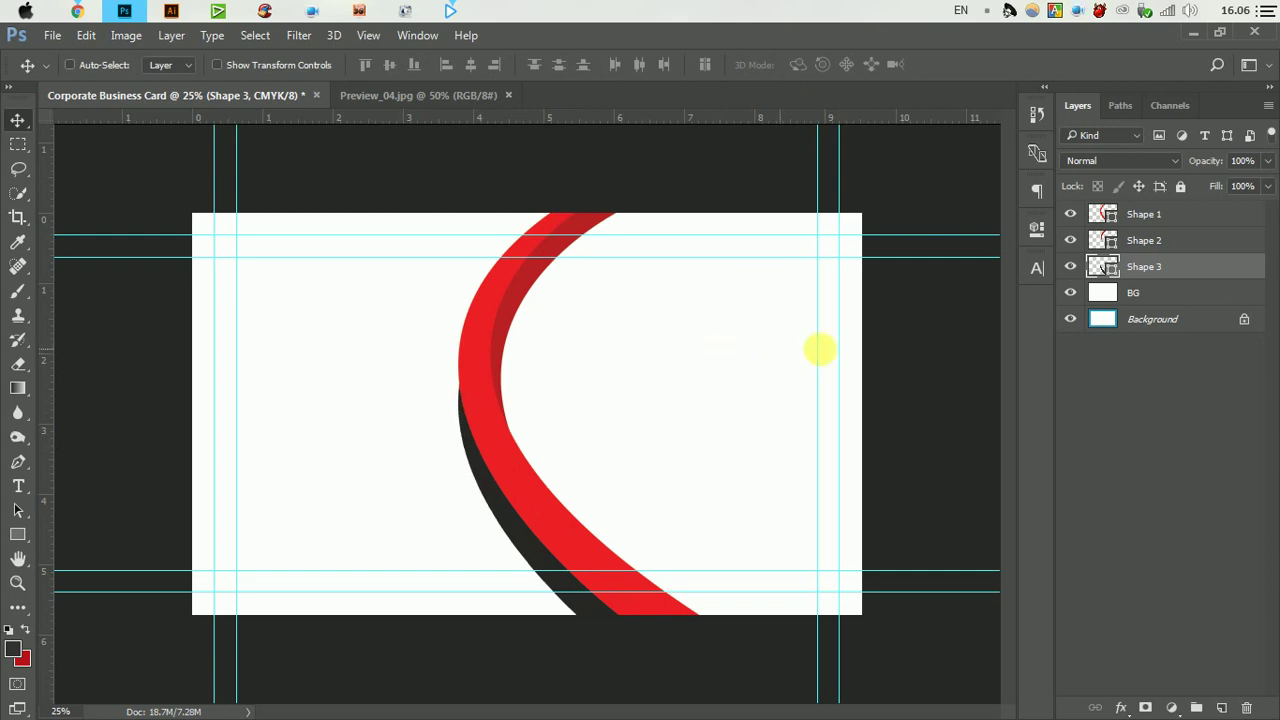
key("ctrl+minus")
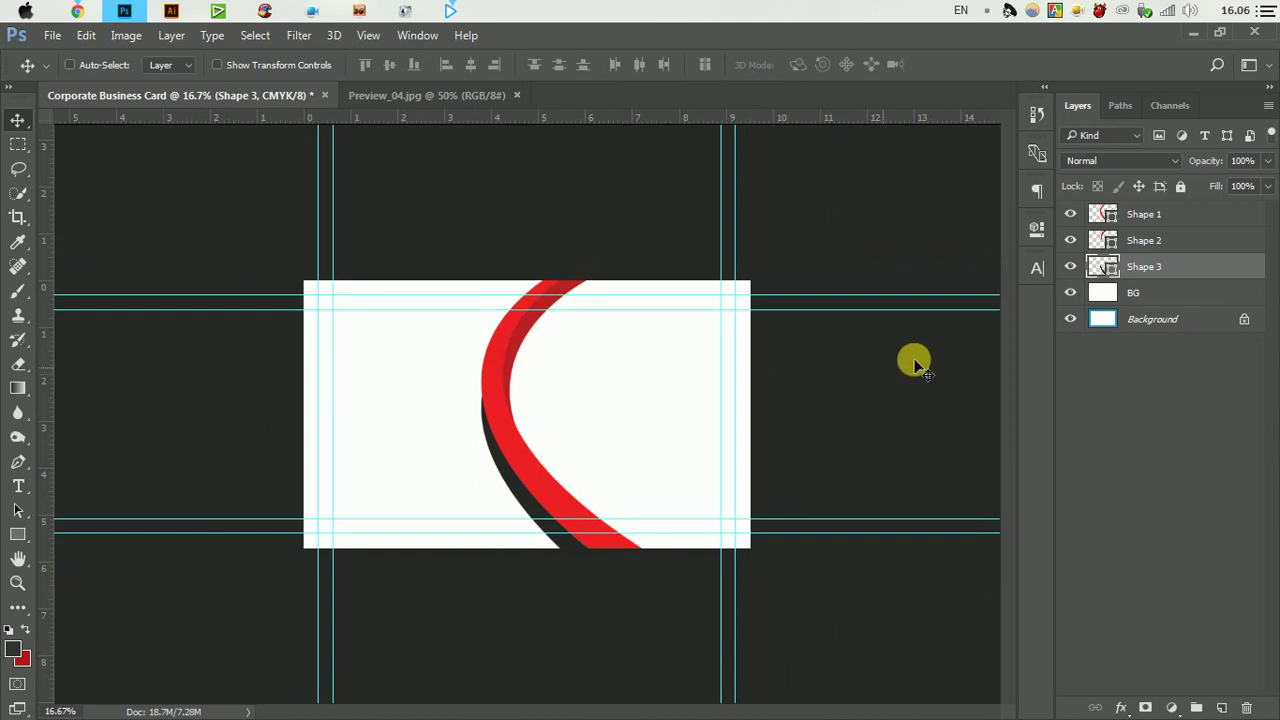
mouse_move(548, 480)
left_mouse_down()
mouse_move(559, 510)
mouse_move(543, 507)
left_mouse_up()
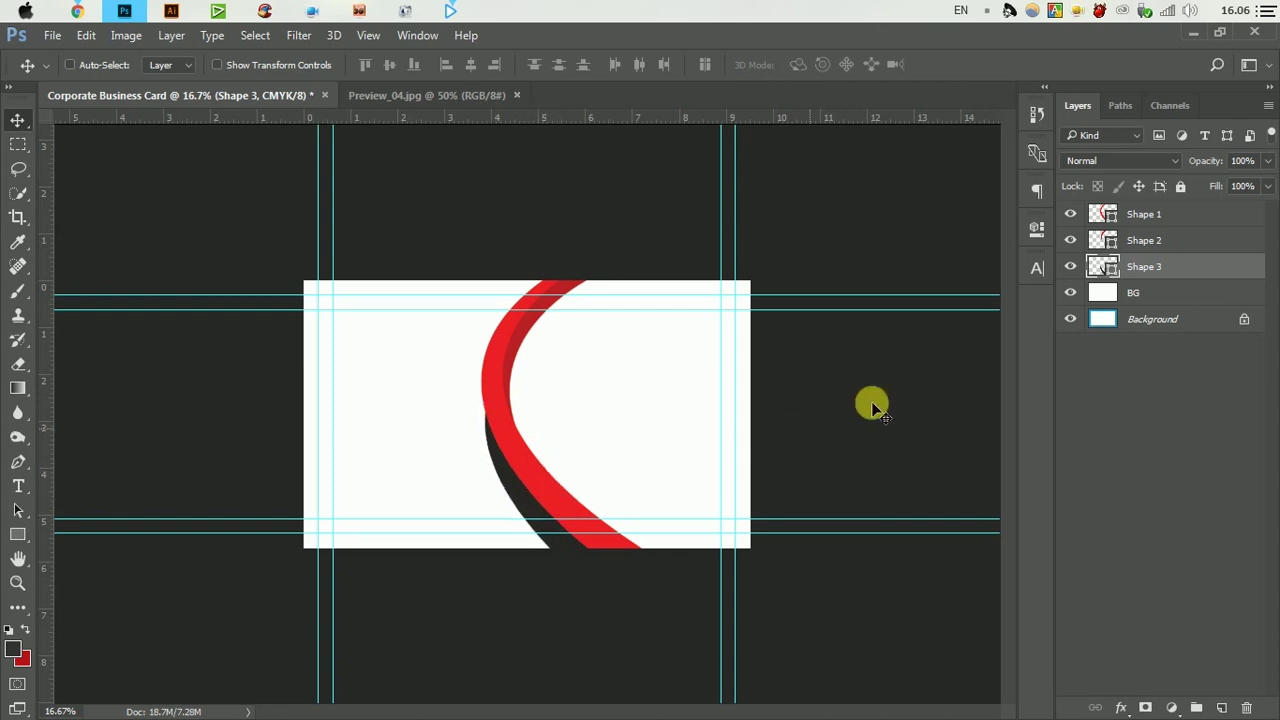
key("Delete")
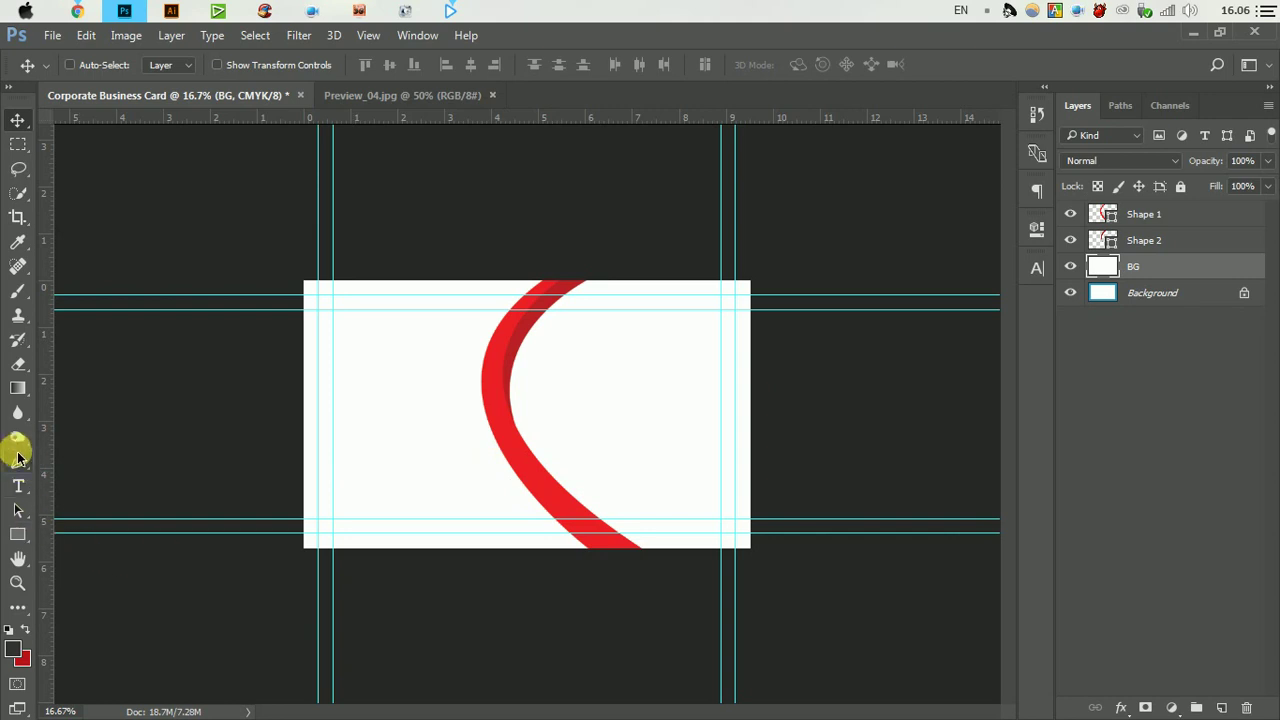
- Draw a closed curved Pen shape hugging the red swoosh's lower left edge
left_click(19, 466)
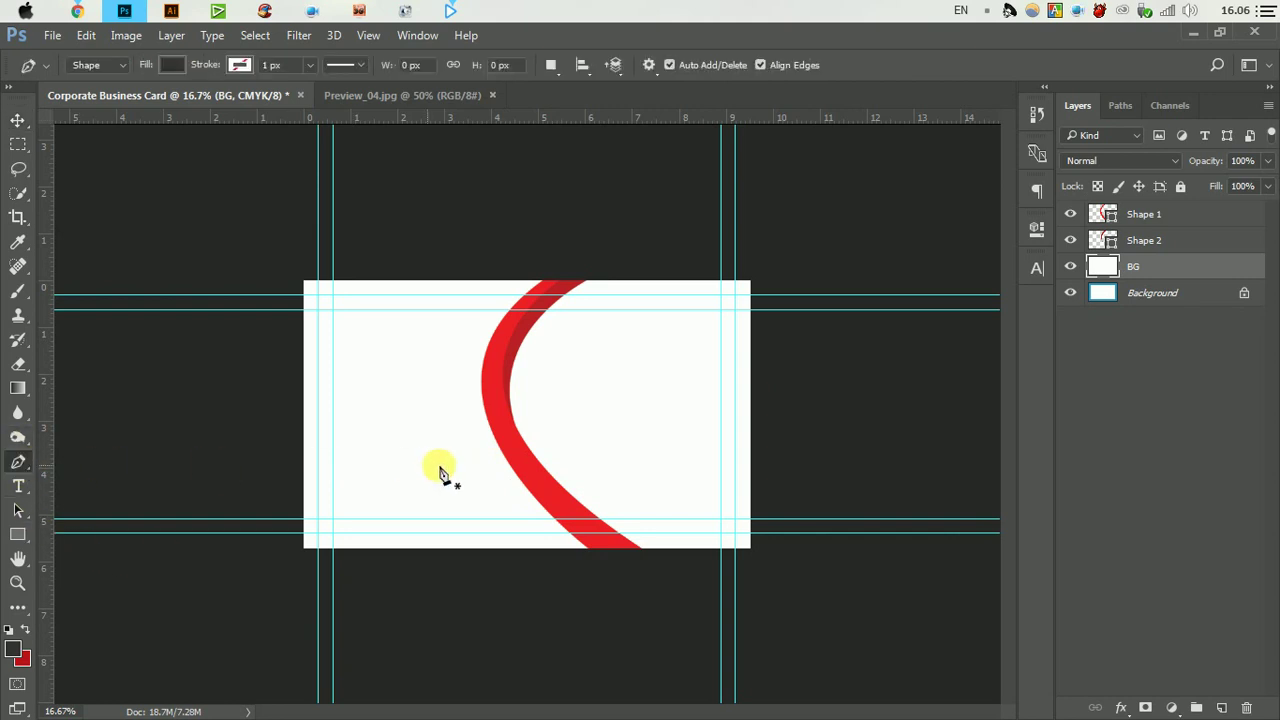
left_click(484, 379)
mouse_move(593, 573)
left_mouse_down()
mouse_move(715, 650)
mouse_move(730, 690)
left_mouse_up()
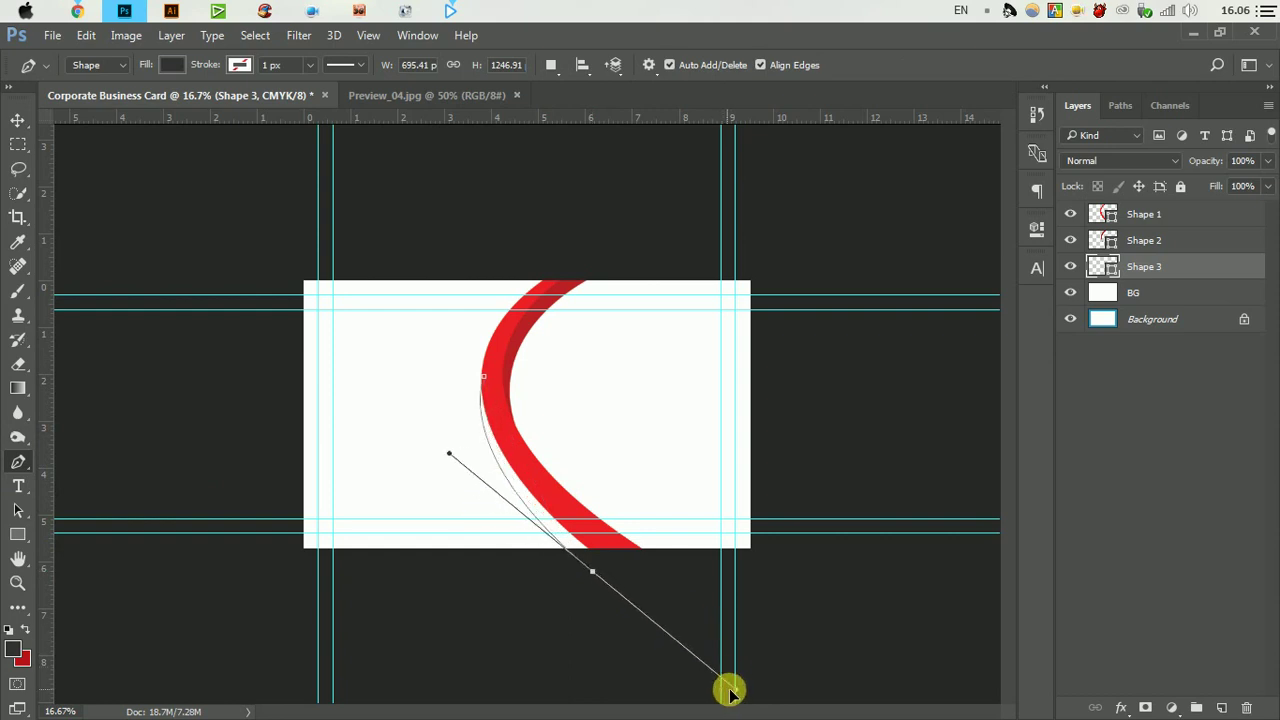
left_click_drag(732, 690, 724, 674)
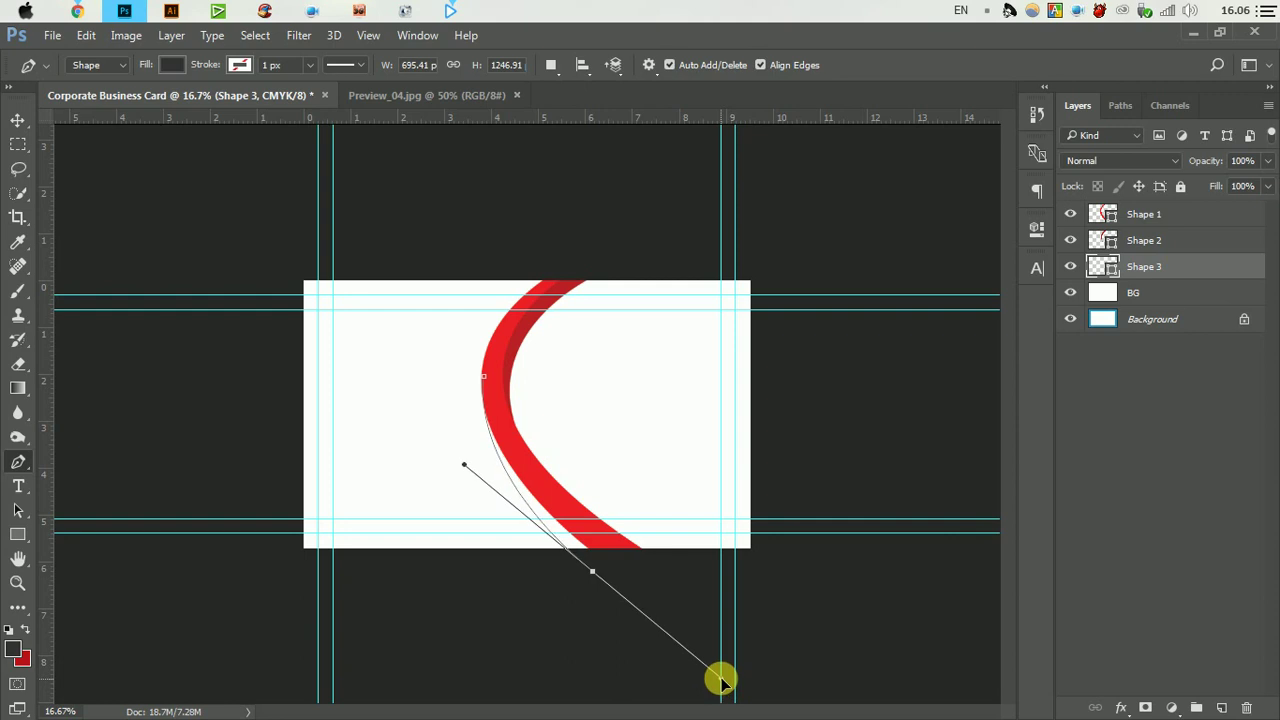
mouse_move(724, 674)
left_mouse_down()
mouse_move(731, 661)
mouse_move(743, 689)
mouse_move(736, 661)
mouse_move(737, 675)
left_mouse_up()
left_click(593, 572, "alt")
left_click(629, 565)
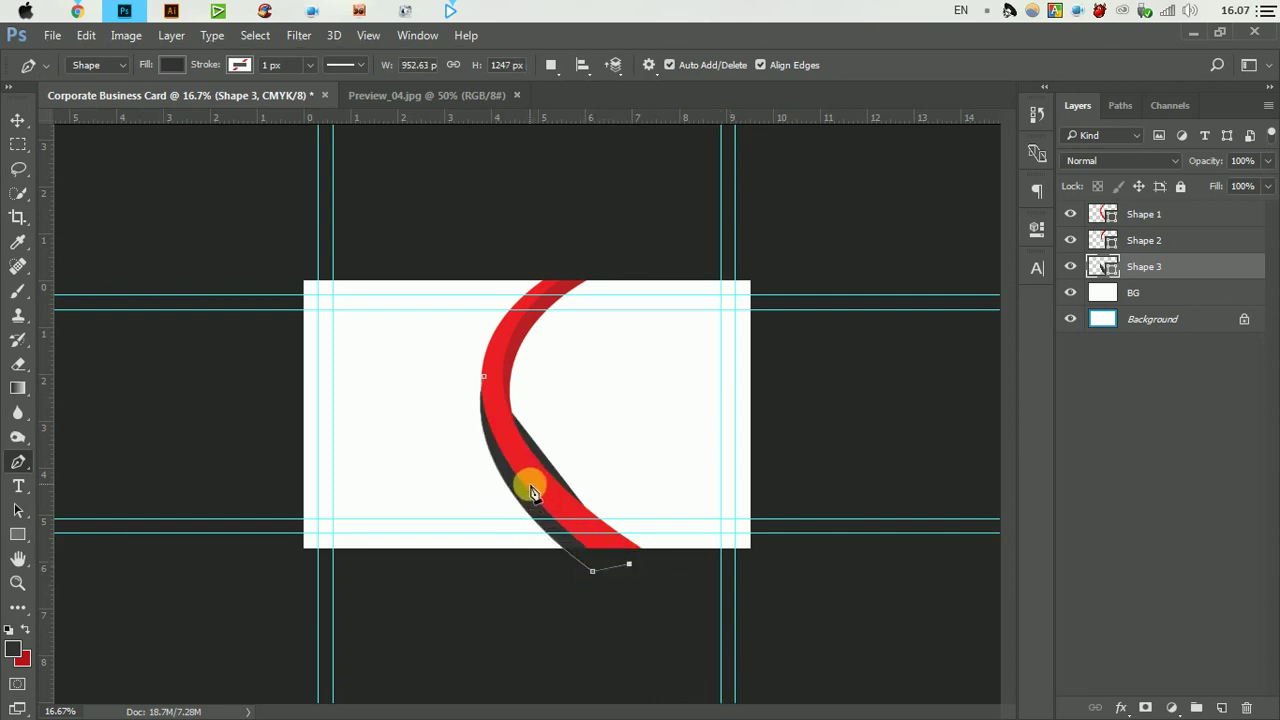
left_click(486, 384)
- Rotate the new dark band by 2 degrees and zoom out to view the card
left_click(17, 121)
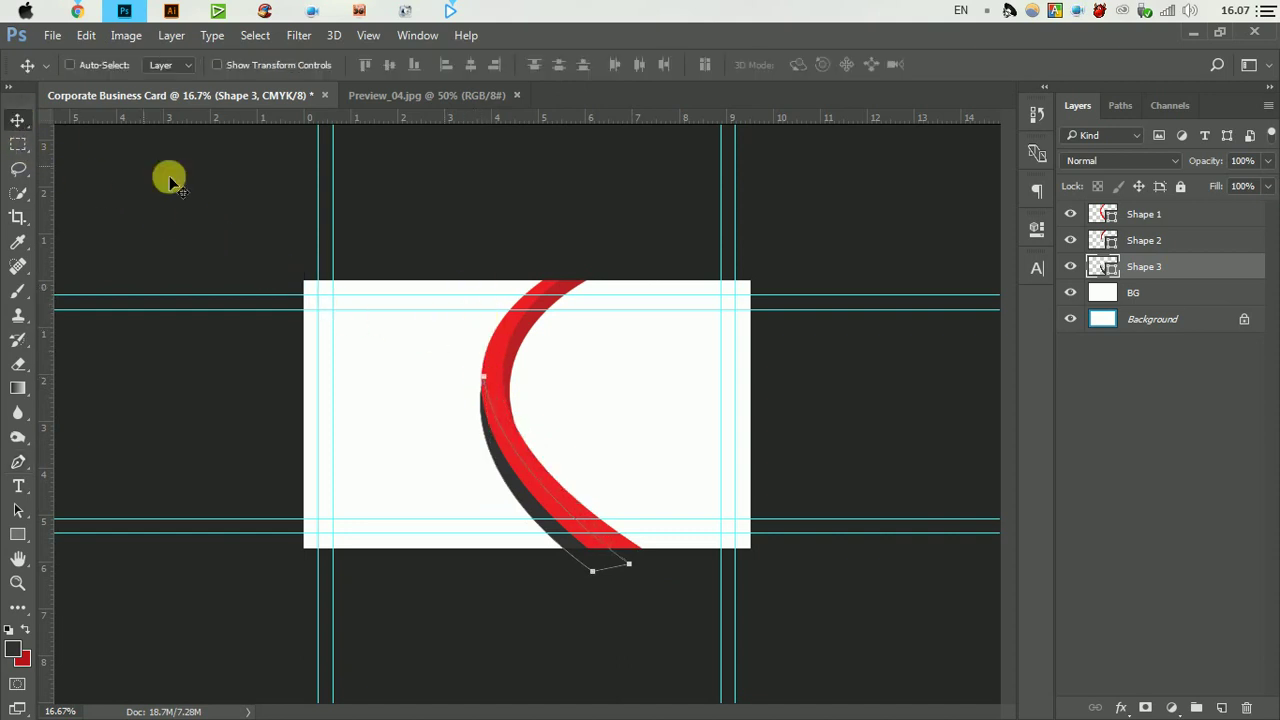
left_click(1133, 294)
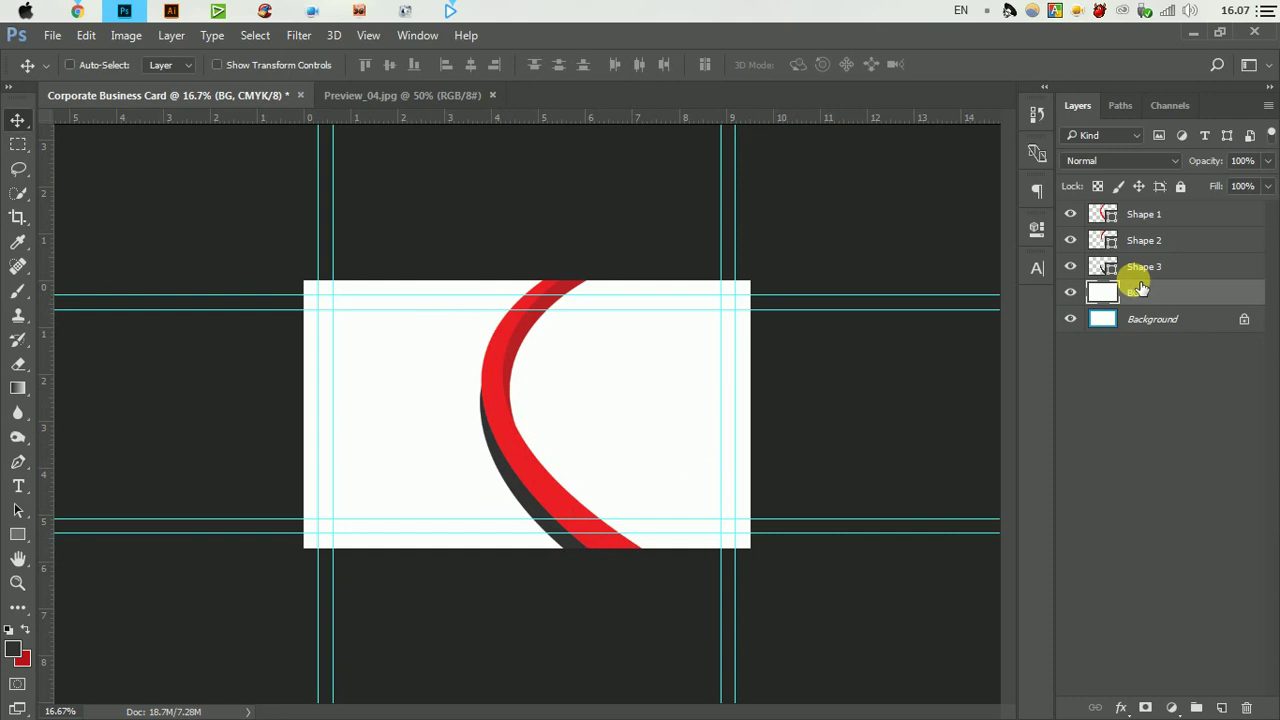
left_click(1145, 270)
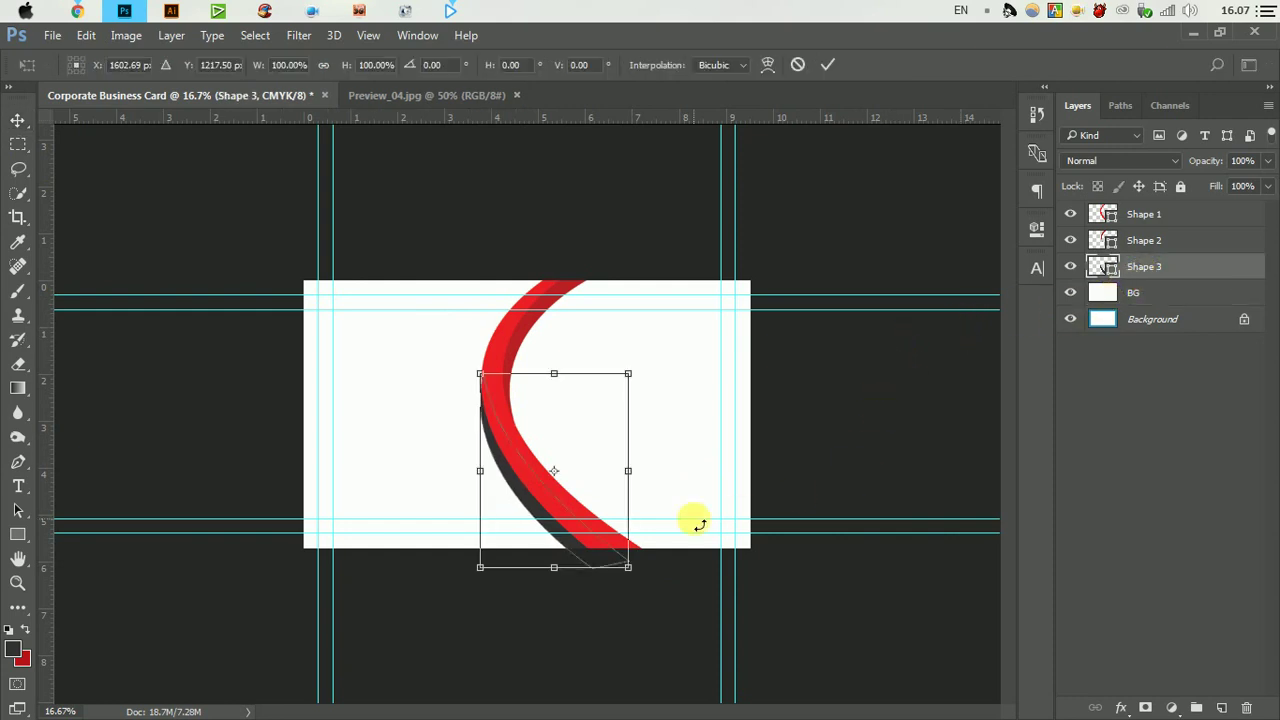
key("Down")
left_click_drag(697, 516, 692, 519)
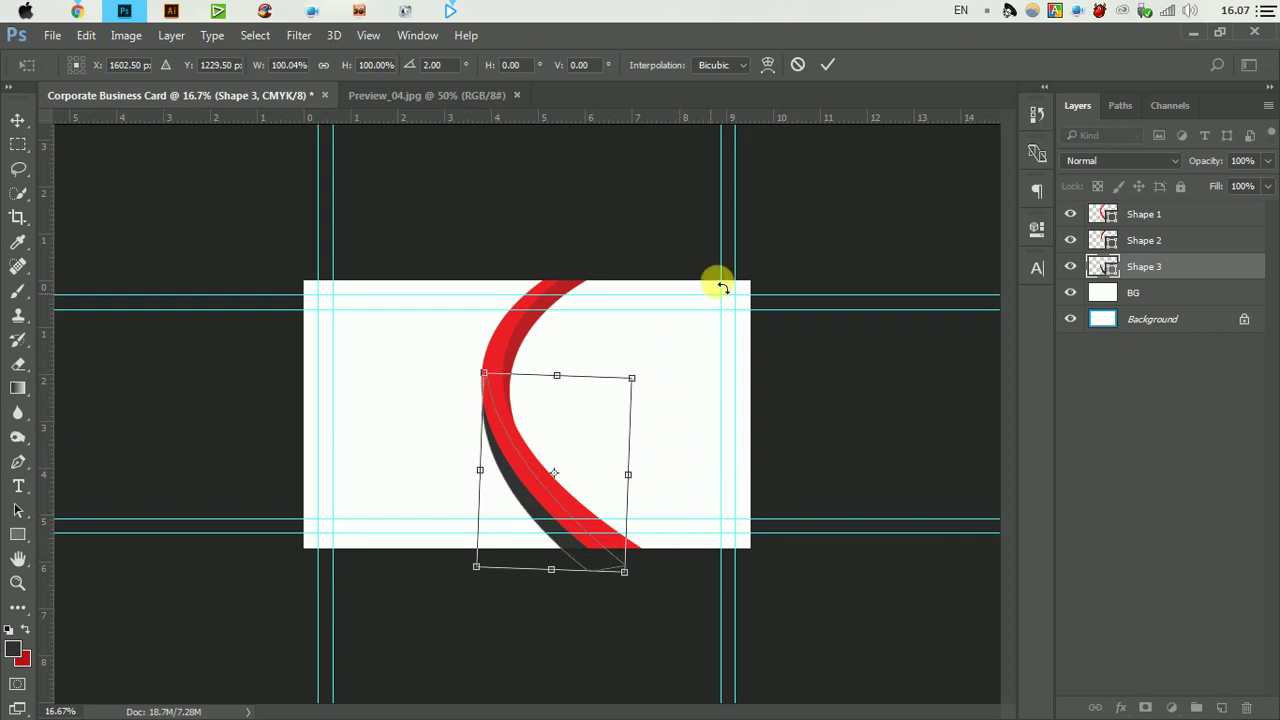
left_click(827, 65)
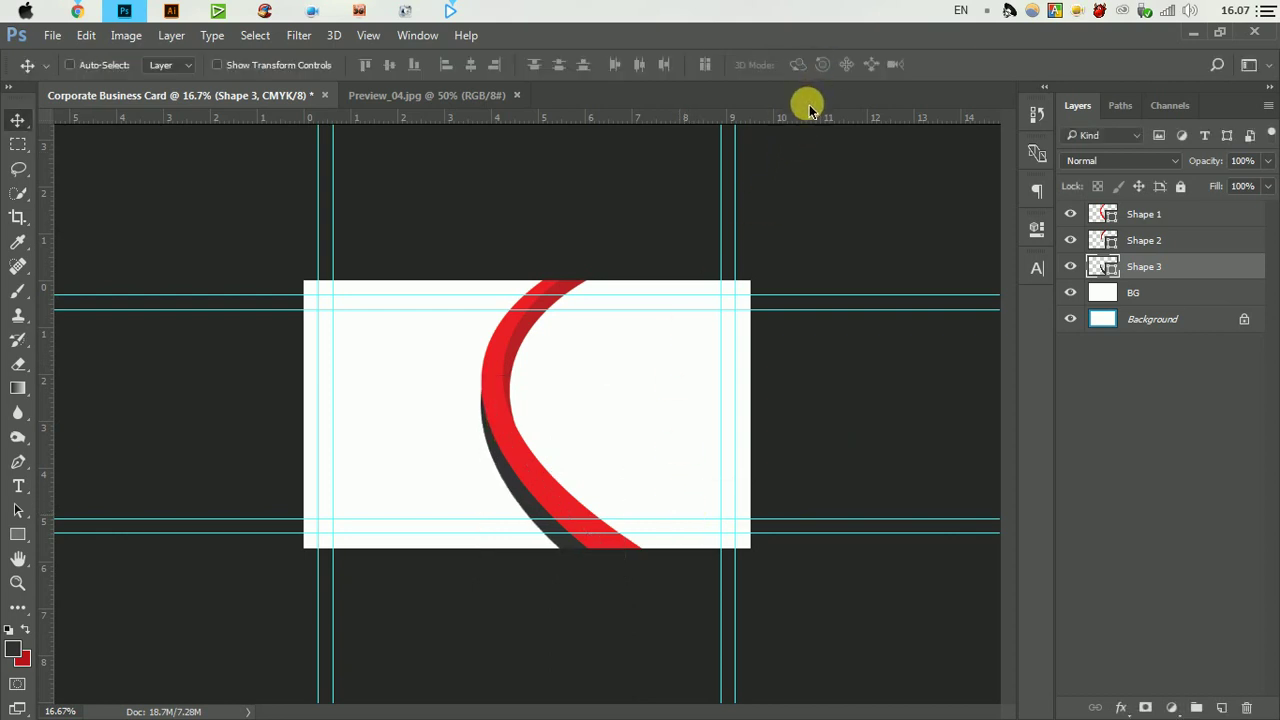
key("ctrl+minus")
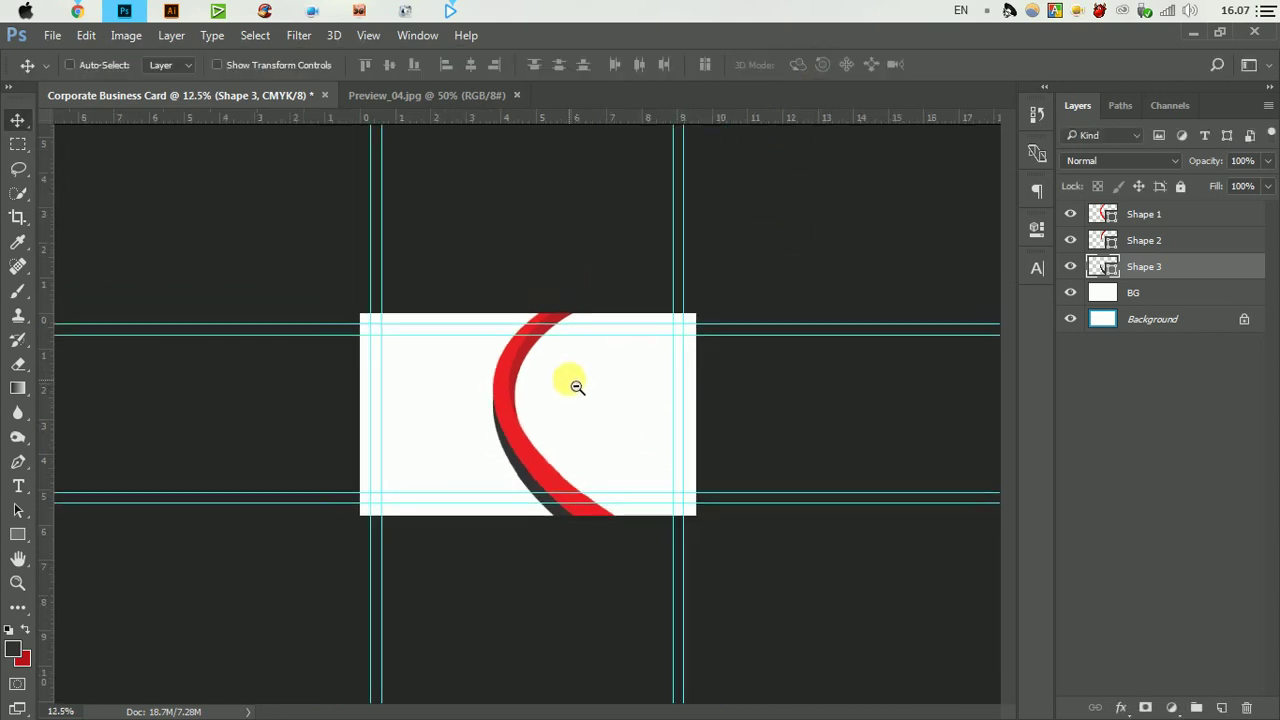
- Group the three swoosh shape layers into a group named Style
left_click(1162, 214, "shift")
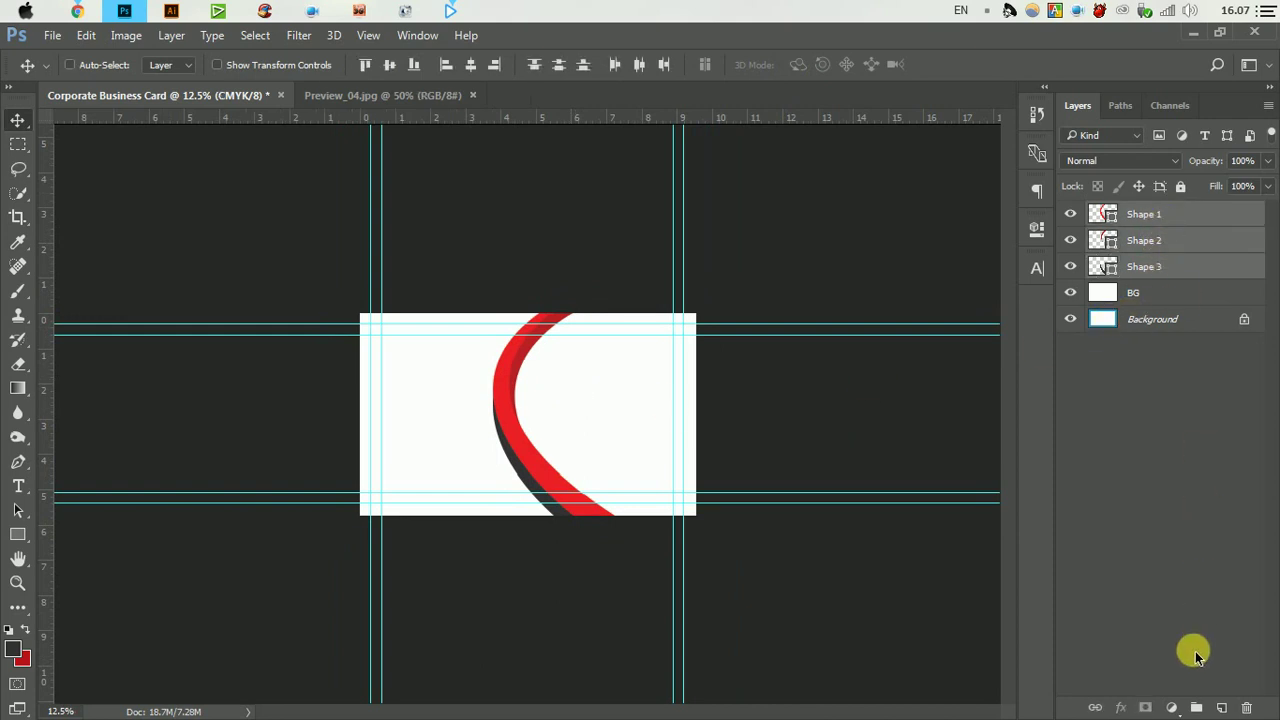
left_click(1197, 707)
type("Style")
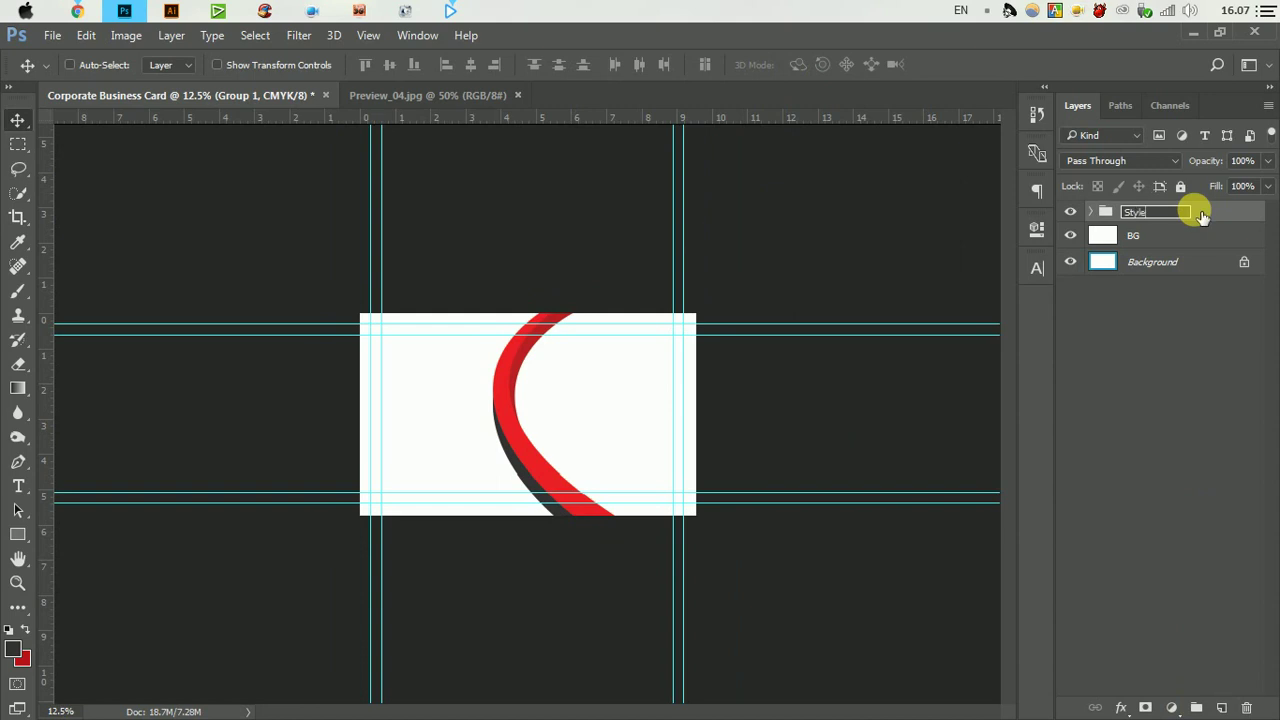
key("Return")
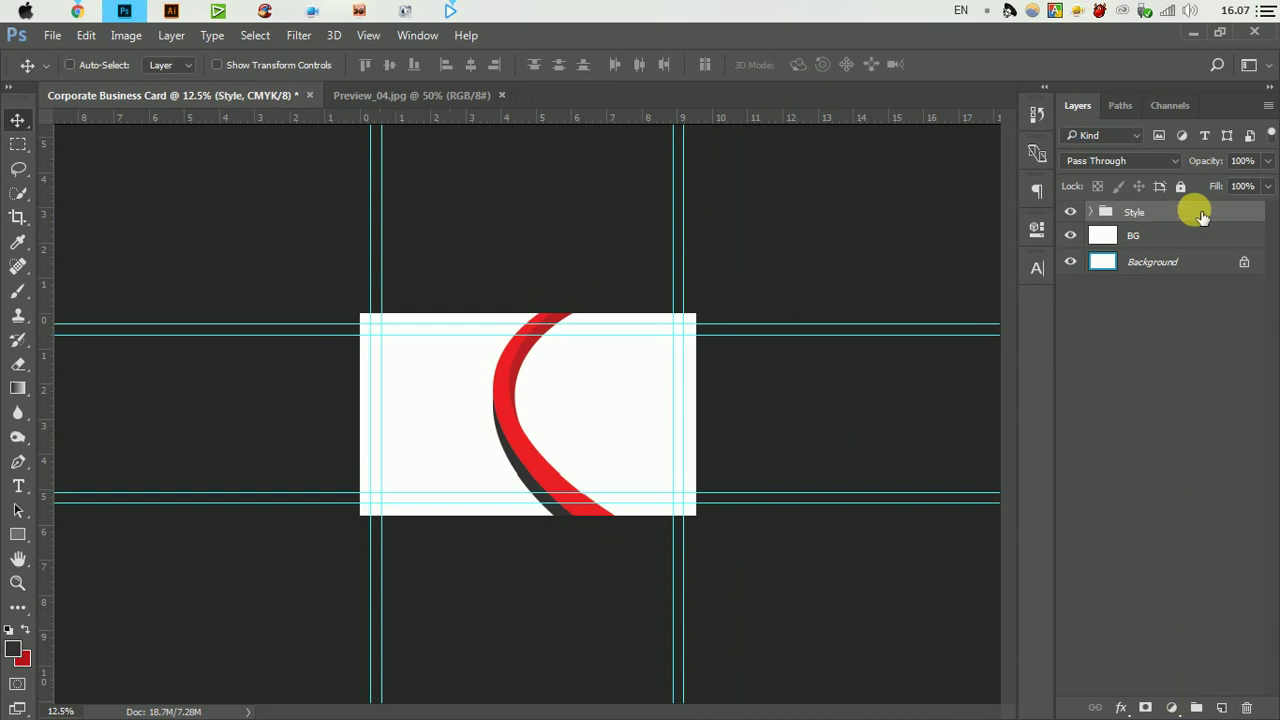
key("ctrl+plus")
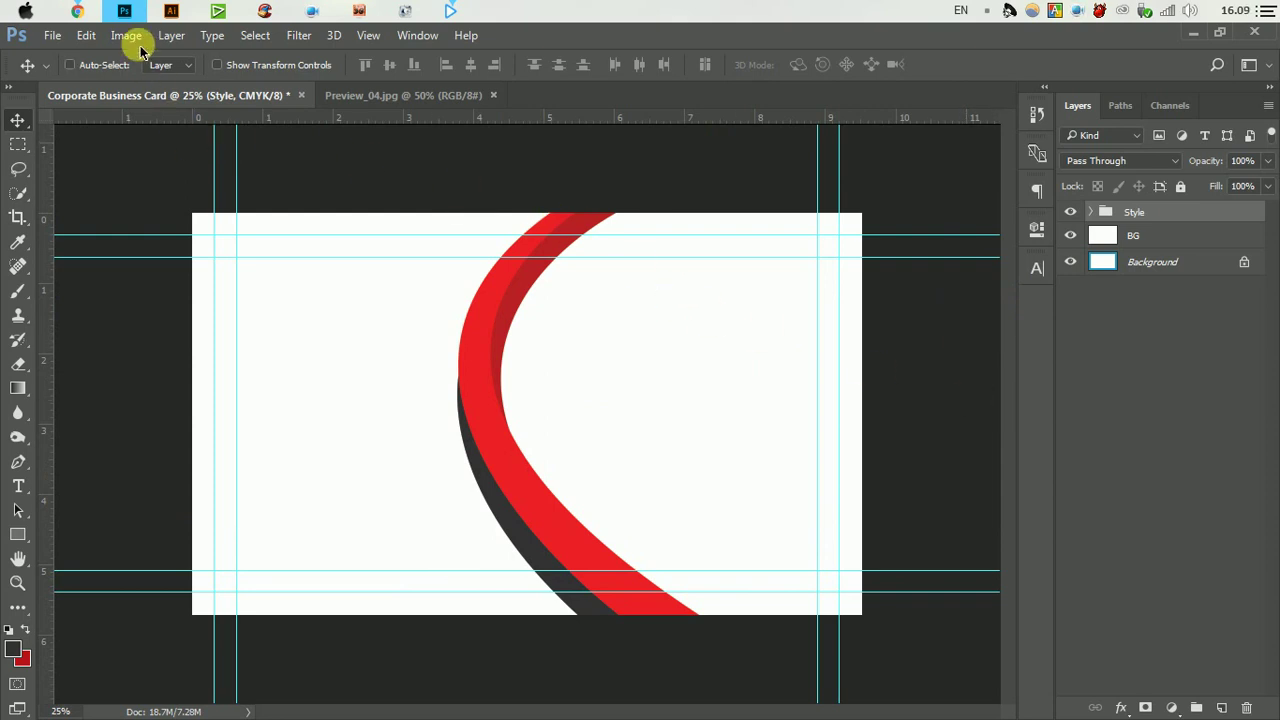
- Save the city photo to the desktop and drag ny1 from its folder into the card
left_click(80, 11)
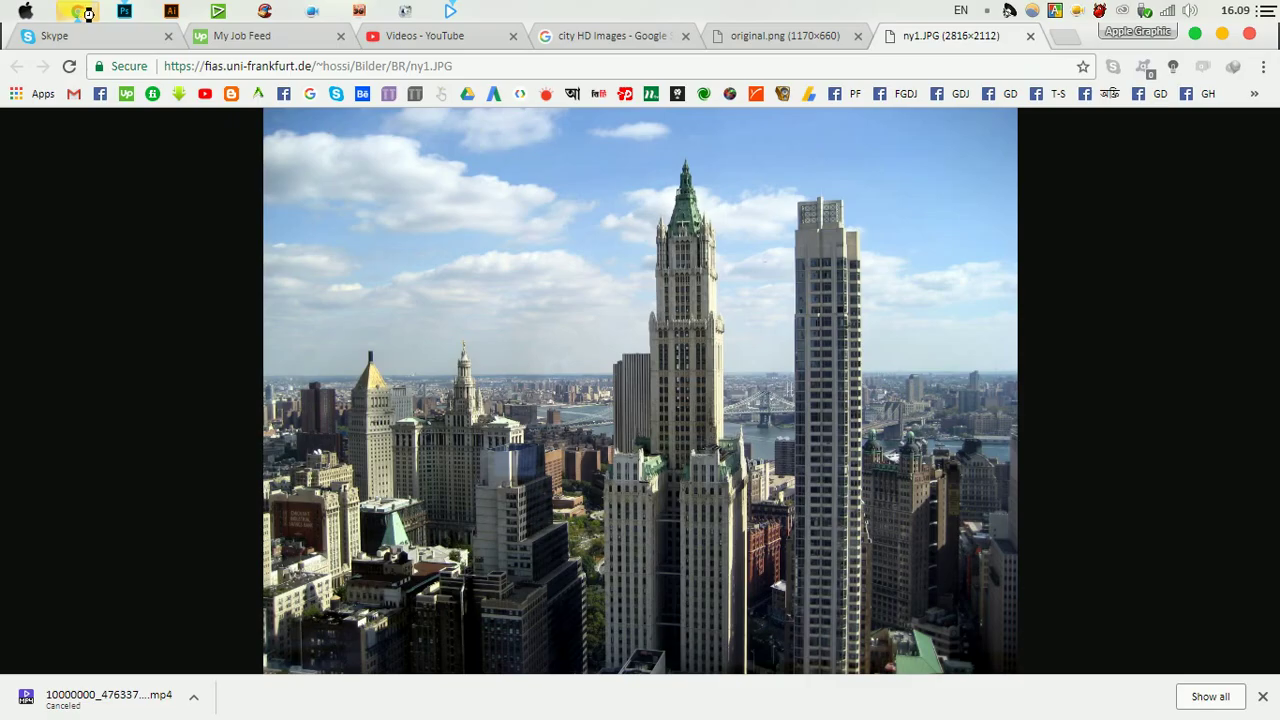
right_click(609, 282)
left_click(658, 316)
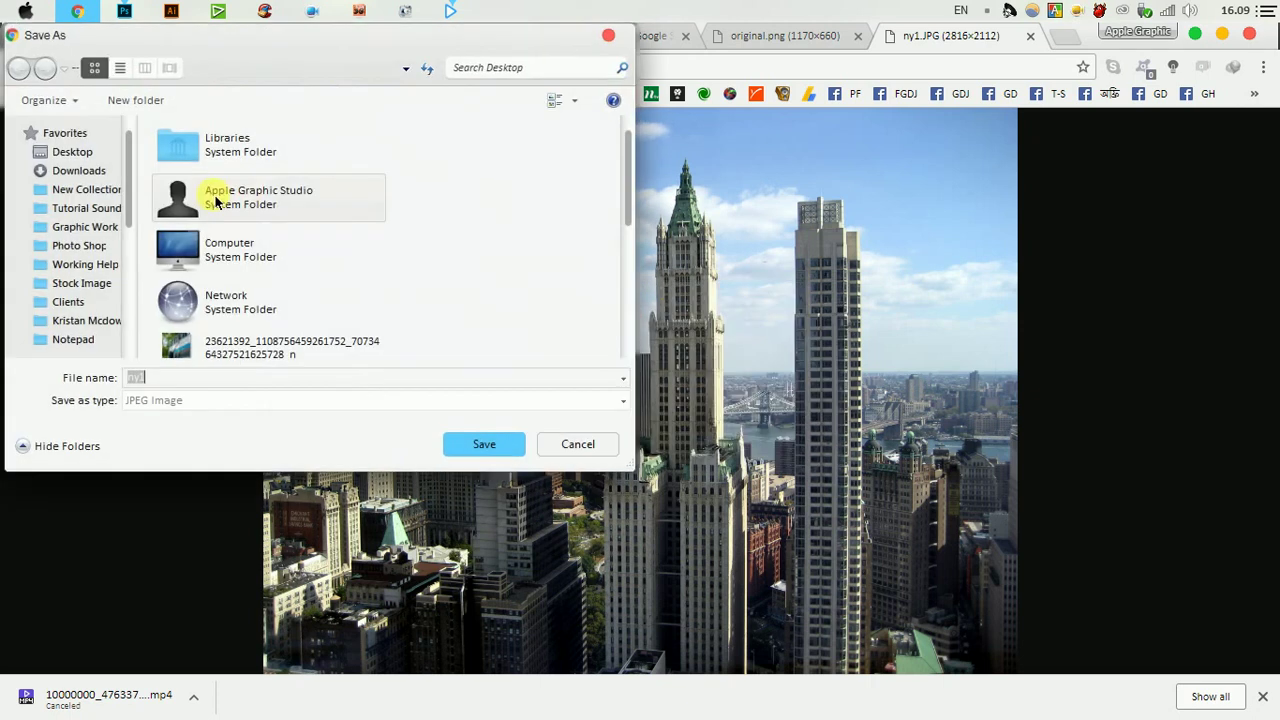
left_click(104, 155)
left_click(475, 443)
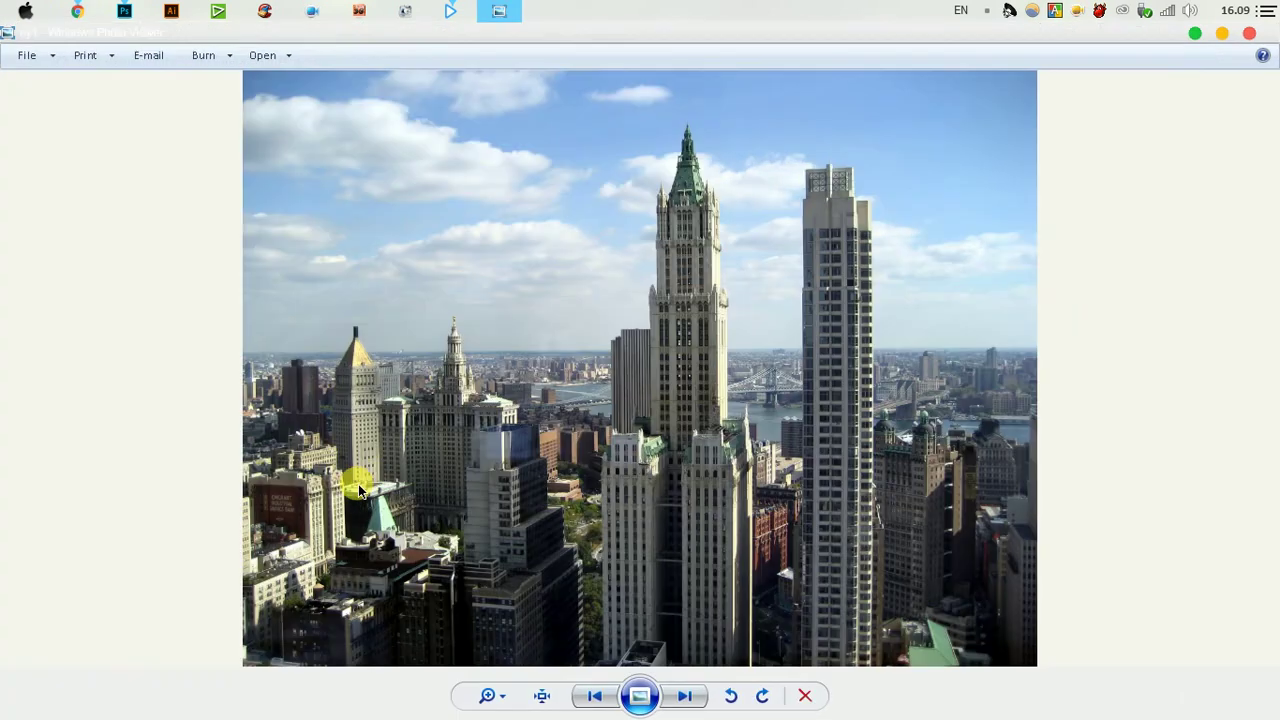
right_click(401, 478)
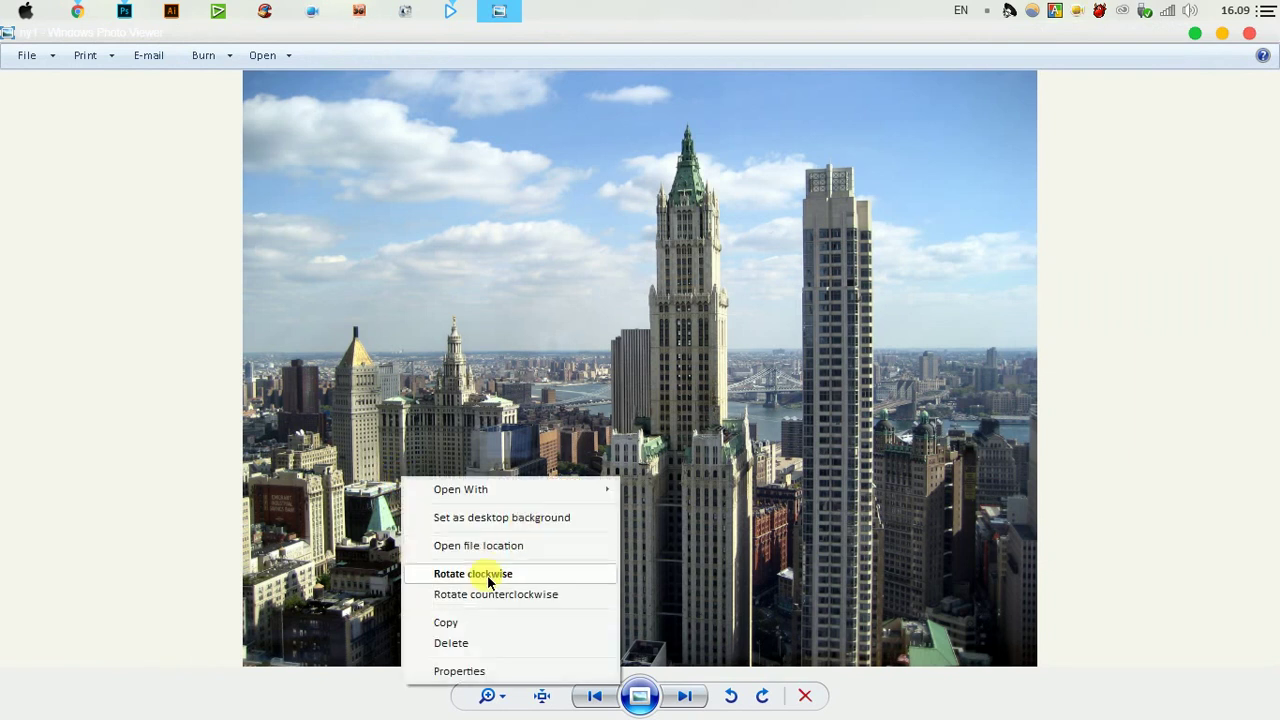
left_click(489, 548)
mouse_move(567, 547)
left_mouse_down()
mouse_move(343, 193)
mouse_move(680, 379)
left_mouse_up()
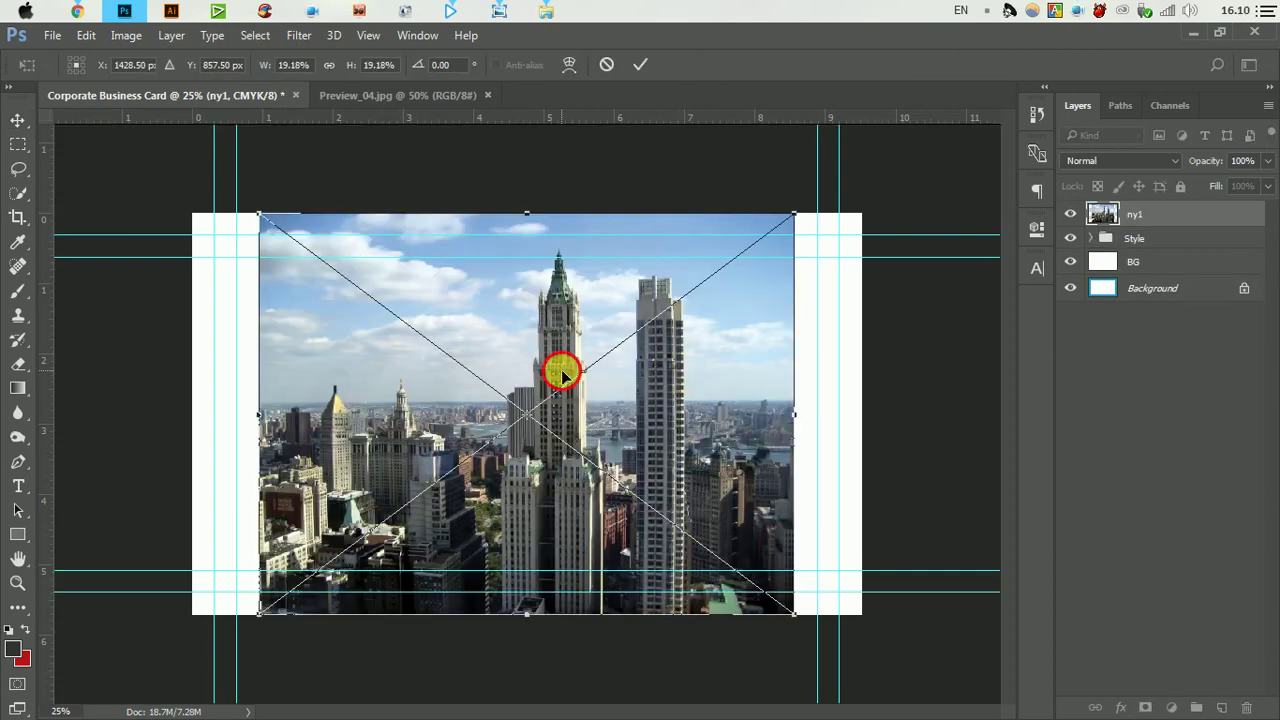
- Shift and slightly enlarge the ny1 photo, move it below Style, and rename it City
left_click_drag(562, 375, 660, 372)
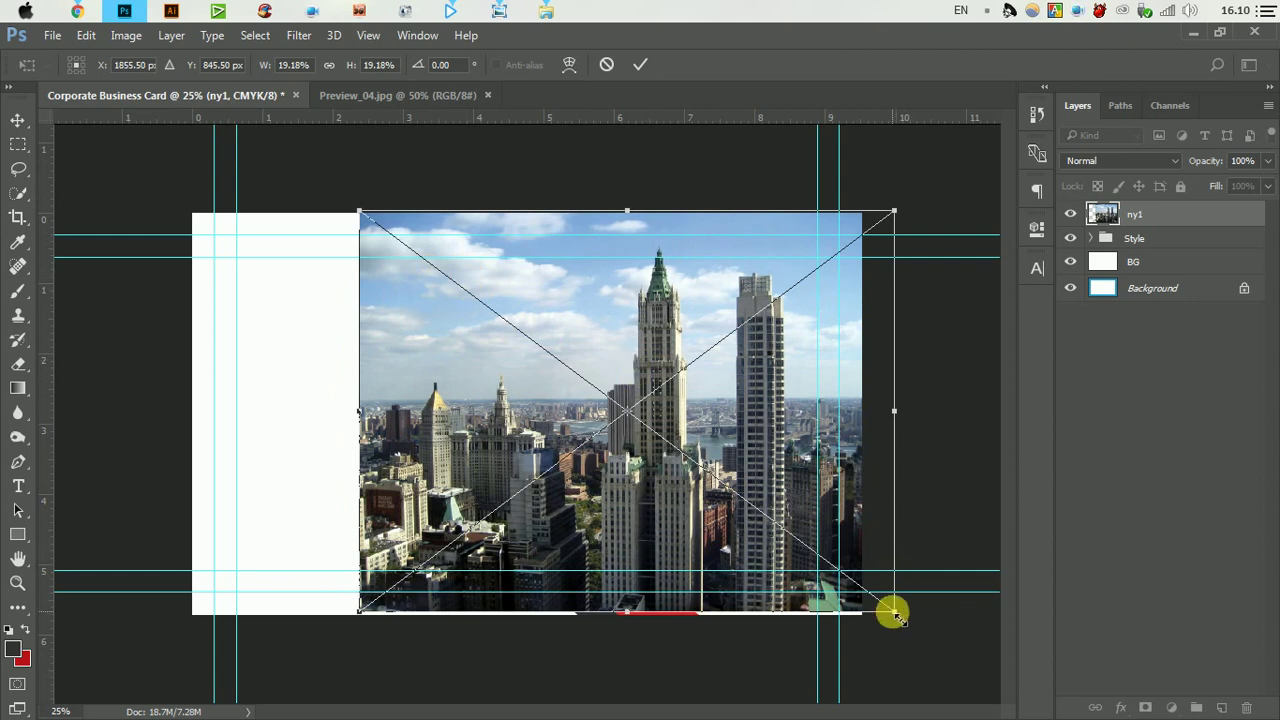
left_click_drag(893, 612, 910, 621)
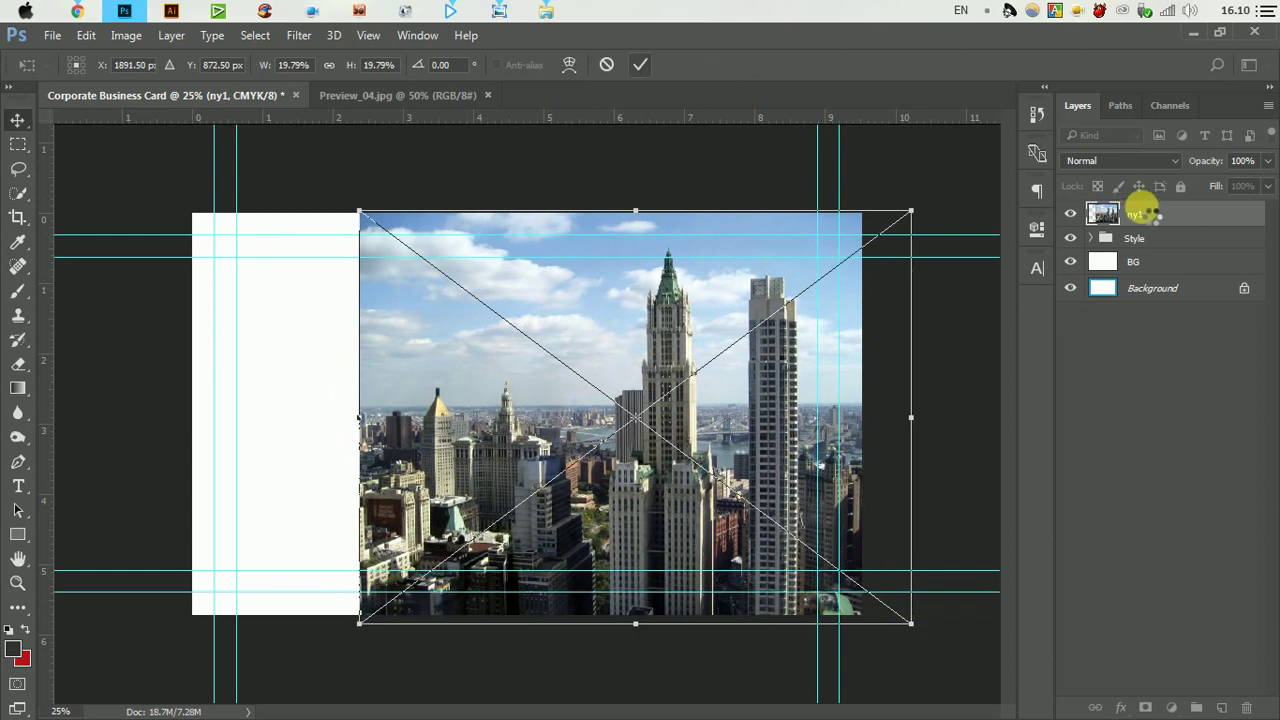
left_click(1141, 213)
mouse_move(1168, 224)
left_mouse_down()
mouse_move(1172, 256)
mouse_move(1148, 258)
left_mouse_up()
double_click(1136, 236)
type("City")
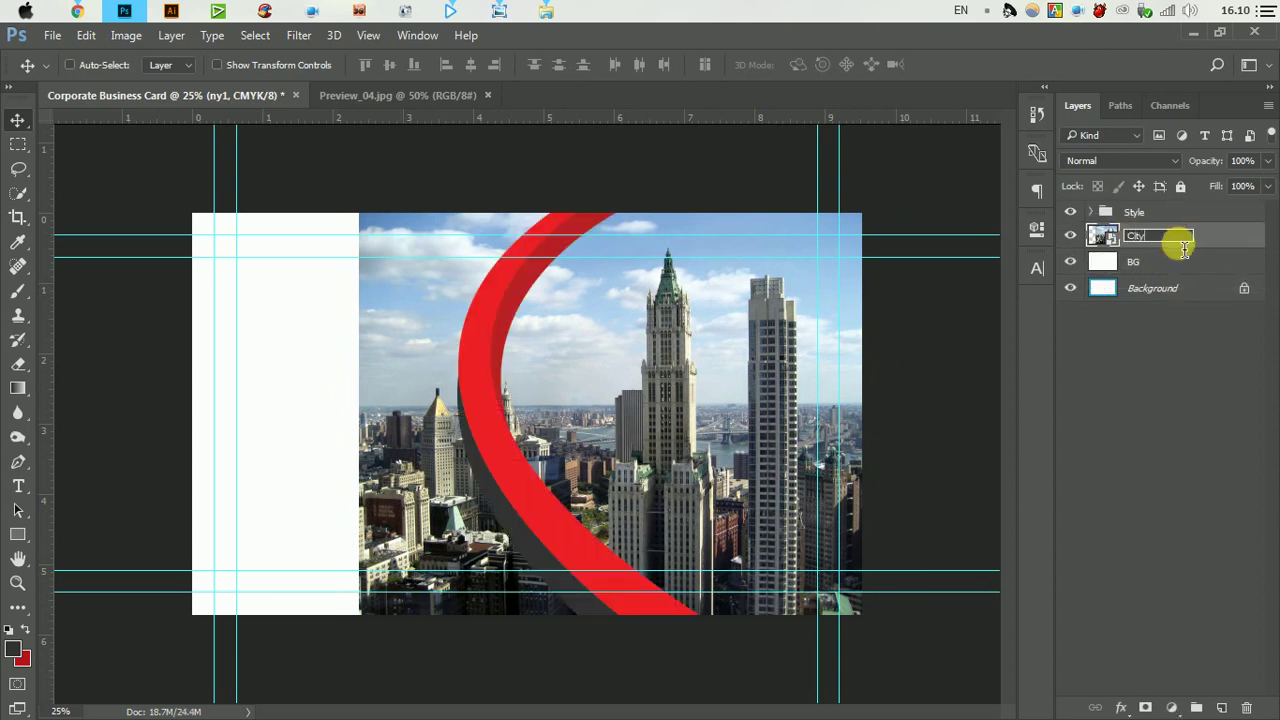
key("Return")
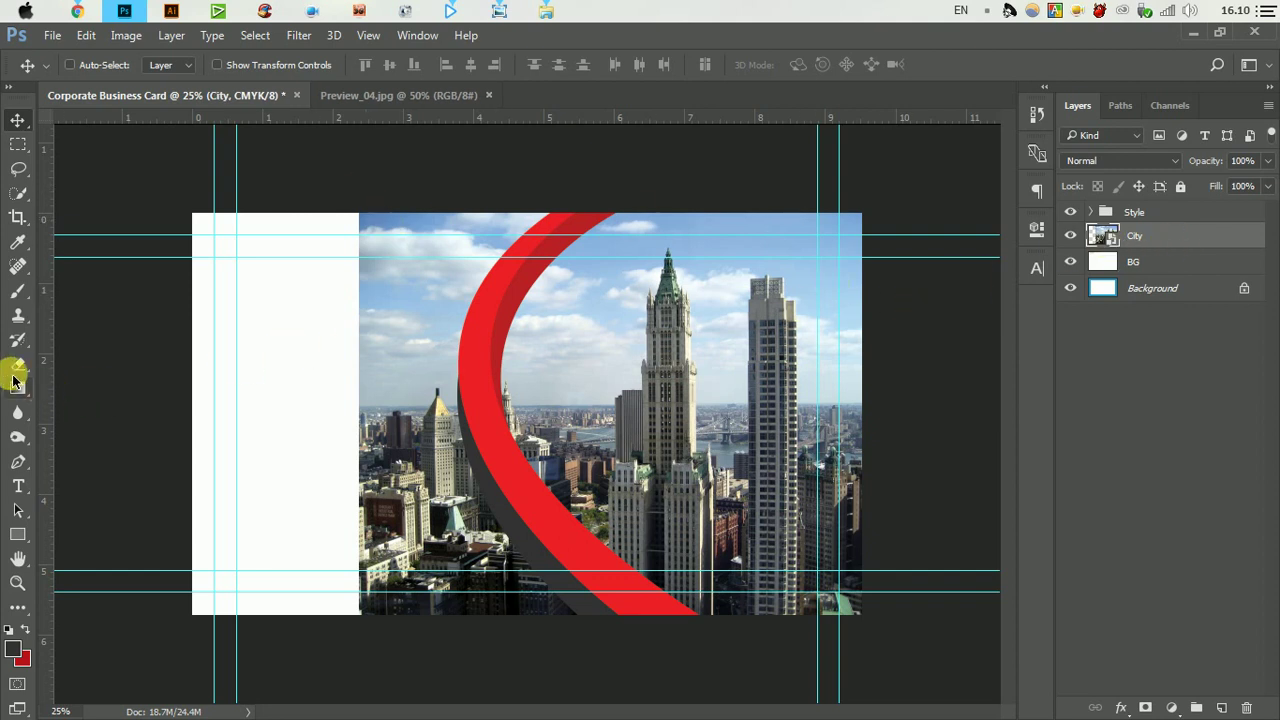
- Rasterize the City layer and set up a hard eraser brush at 100% opacity
left_click(18, 368)
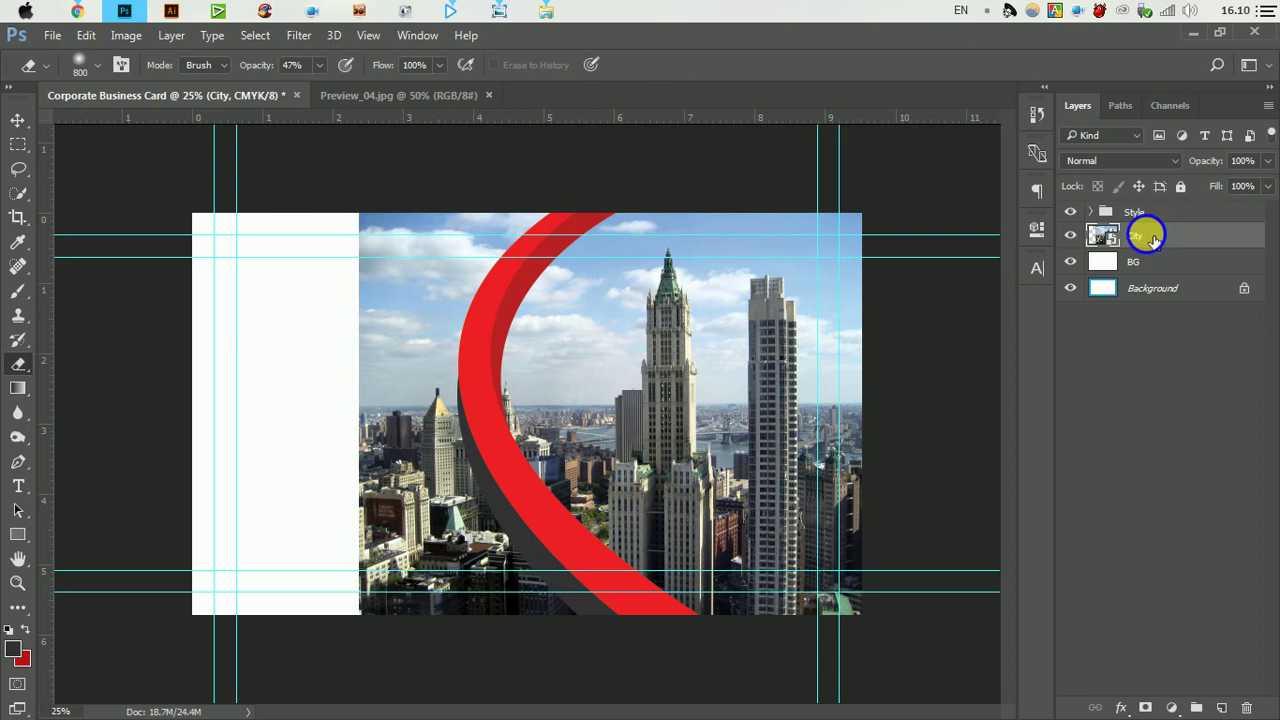
right_click(1143, 235)
left_click(850, 471)
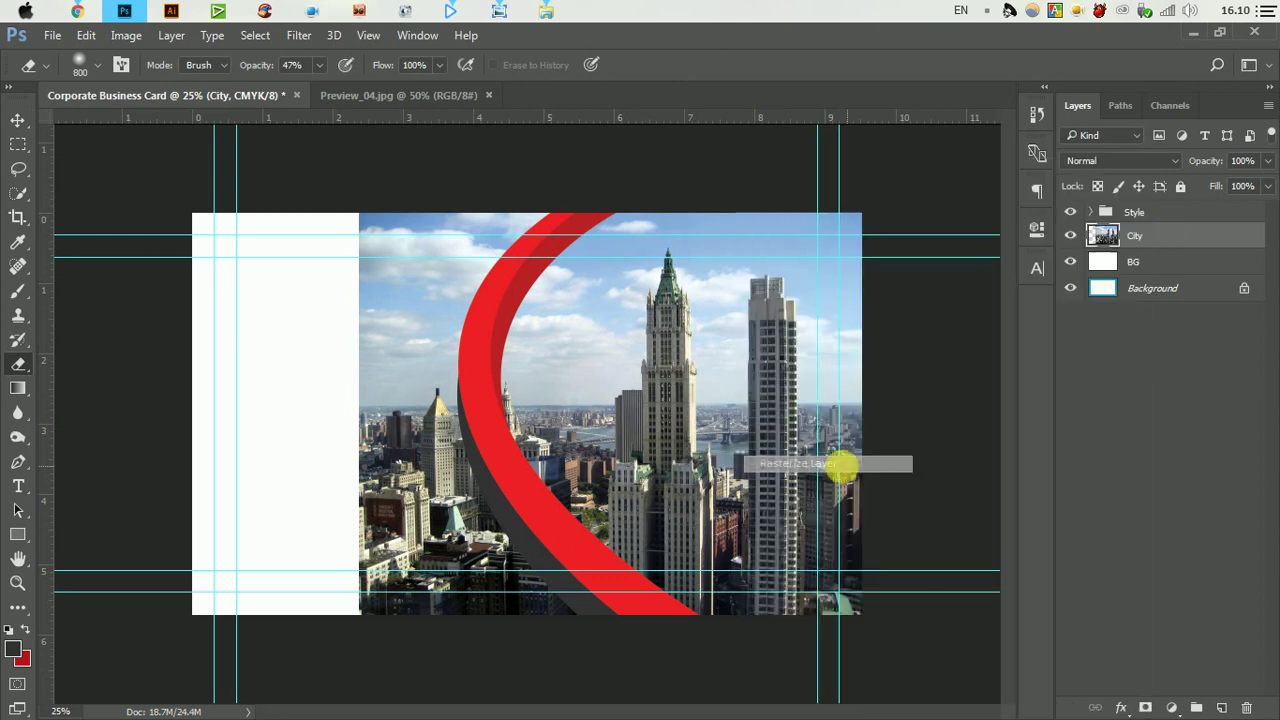
right_click(398, 248)
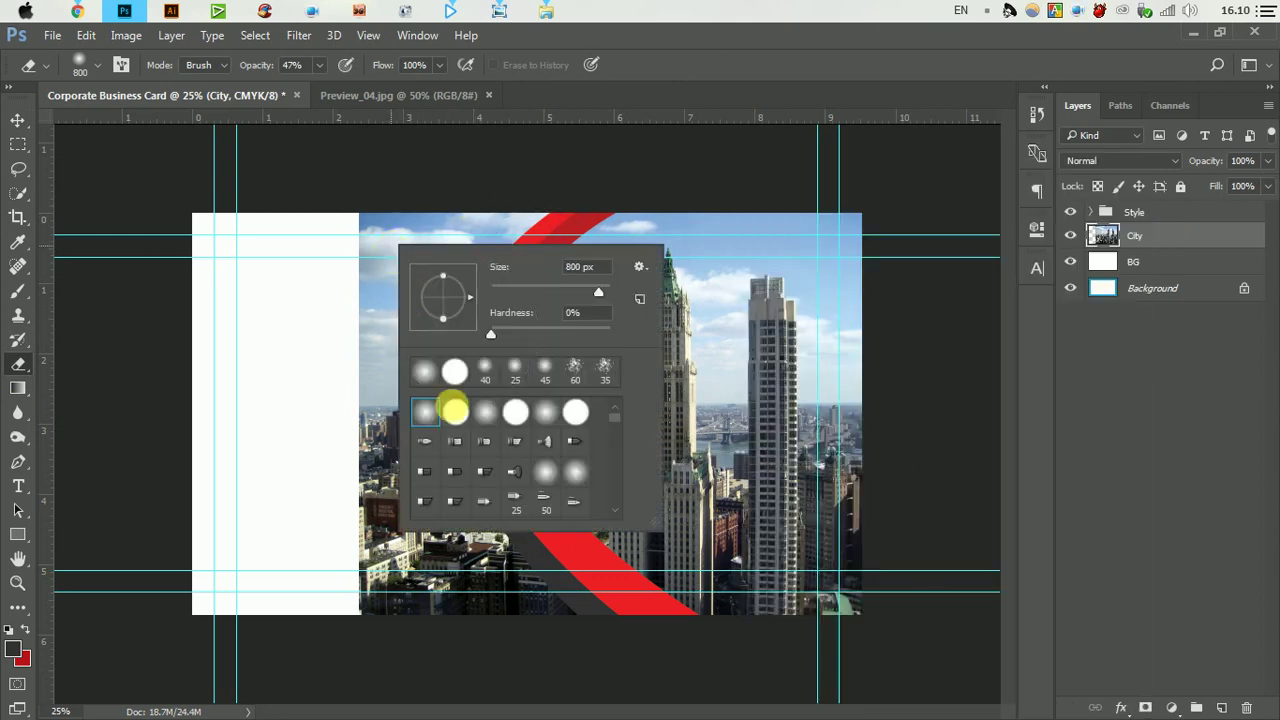
double_click(454, 410)
left_click(318, 65)
left_click_drag(320, 86, 443, 91)
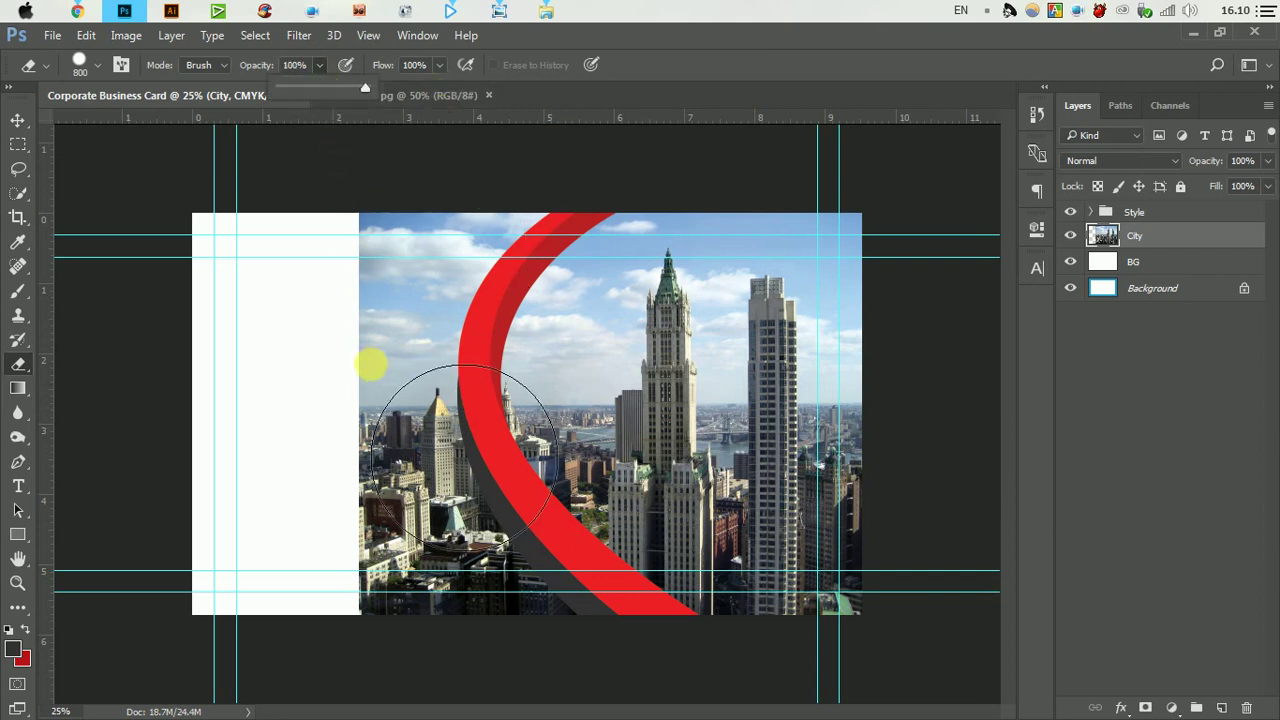
- Erase the city photo left of the red swoosh, leaving that side white
key("bracketleft")
key("bracketleft")
key("bracketleft")
key("bracketleft")
key("bracketleft")
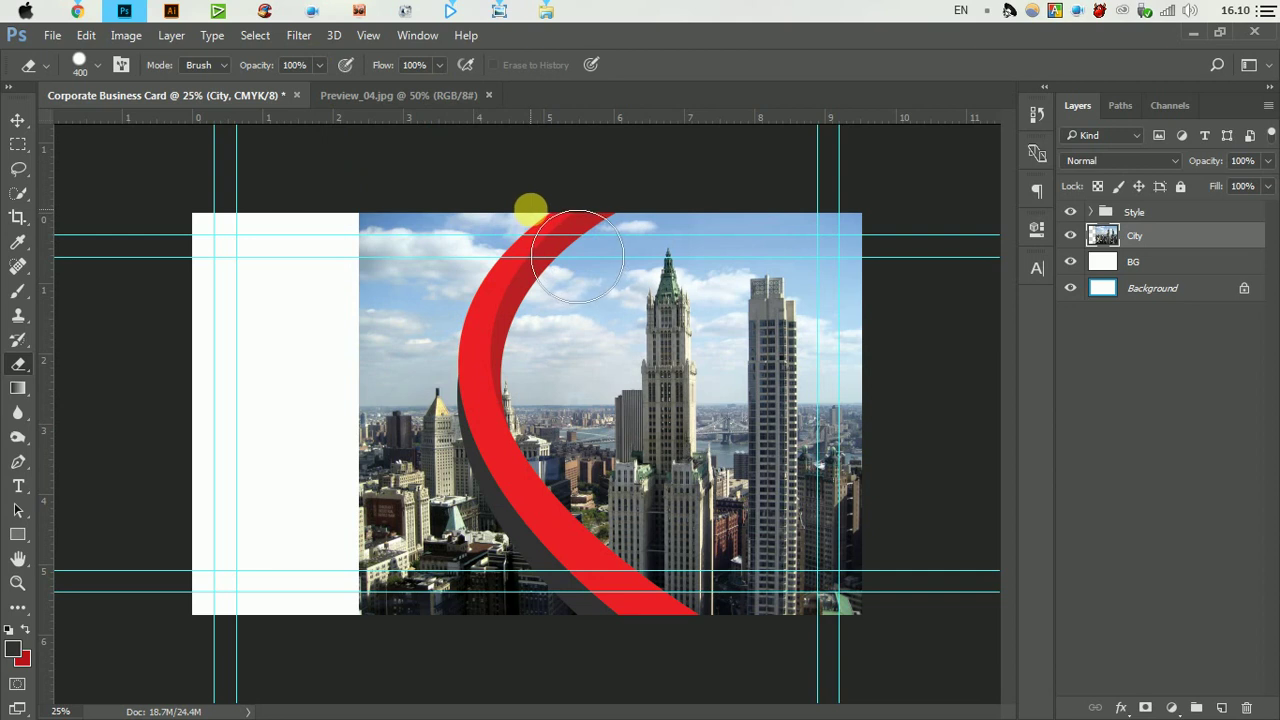
key("bracketright")
mouse_move(571, 243)
left_mouse_down()
mouse_move(535, 275)
mouse_move(572, 660)
left_mouse_up()
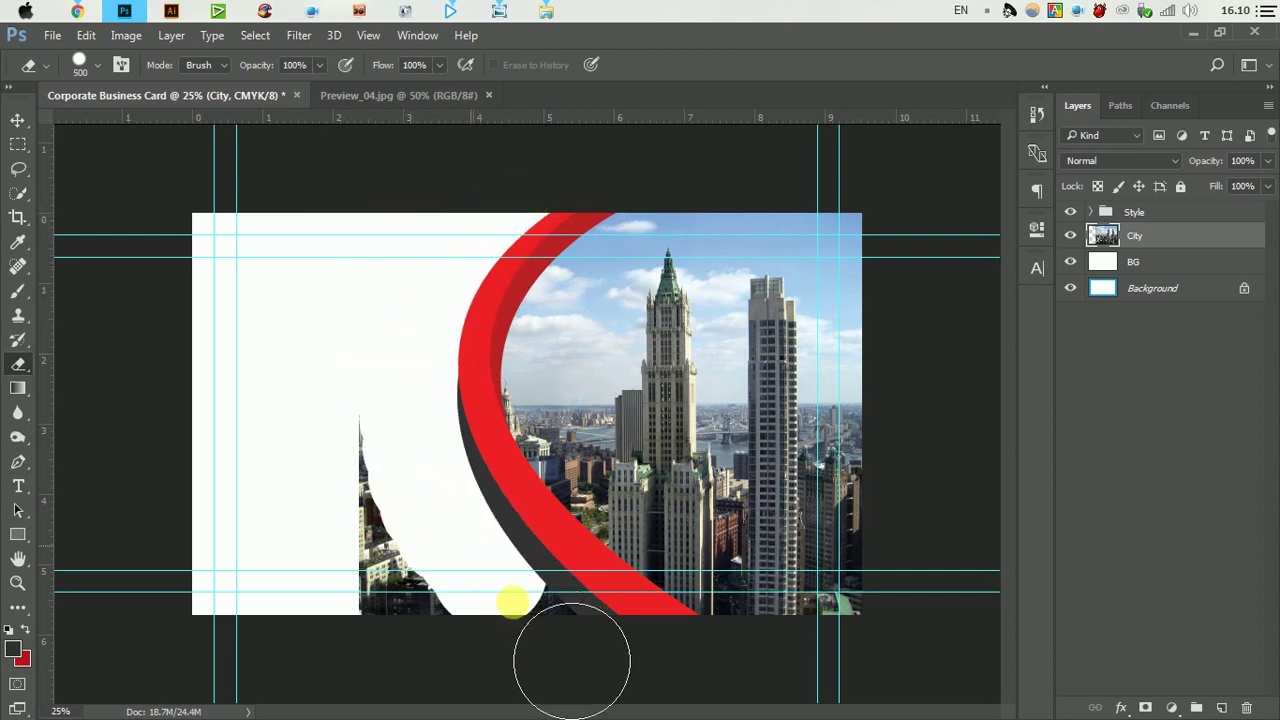
left_click_drag(572, 660, 480, 270)
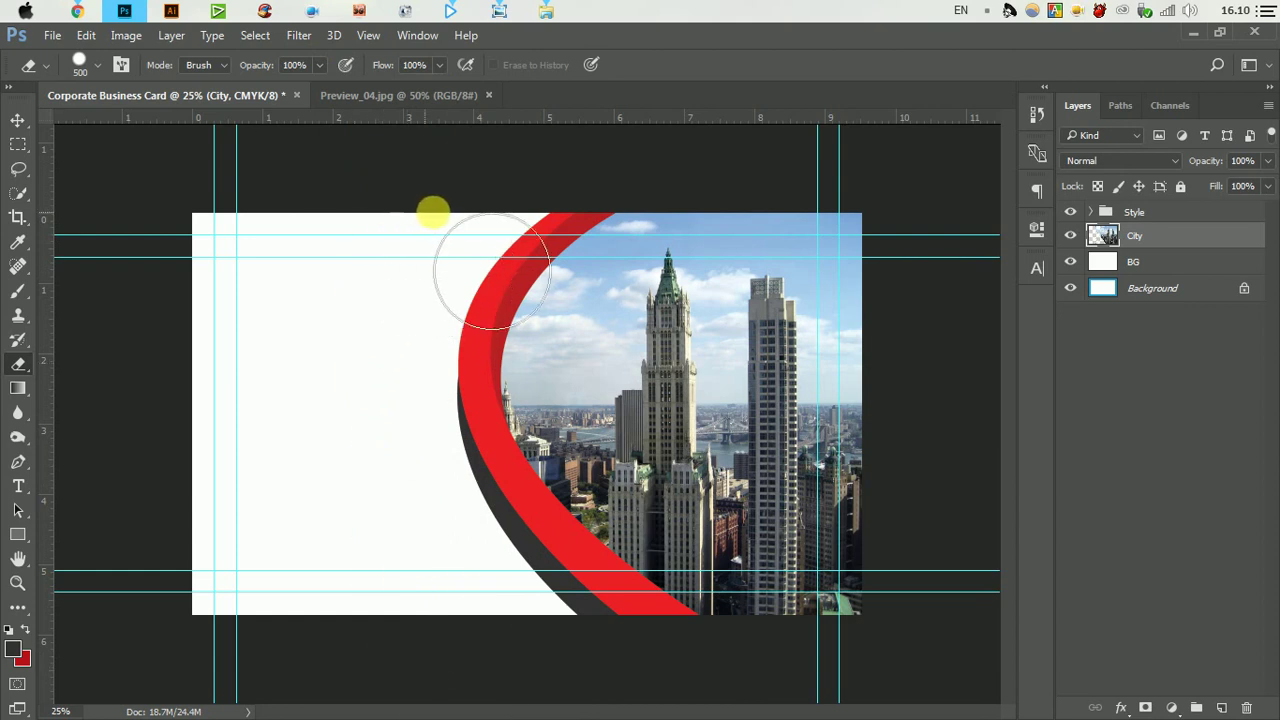
left_click(17, 119)
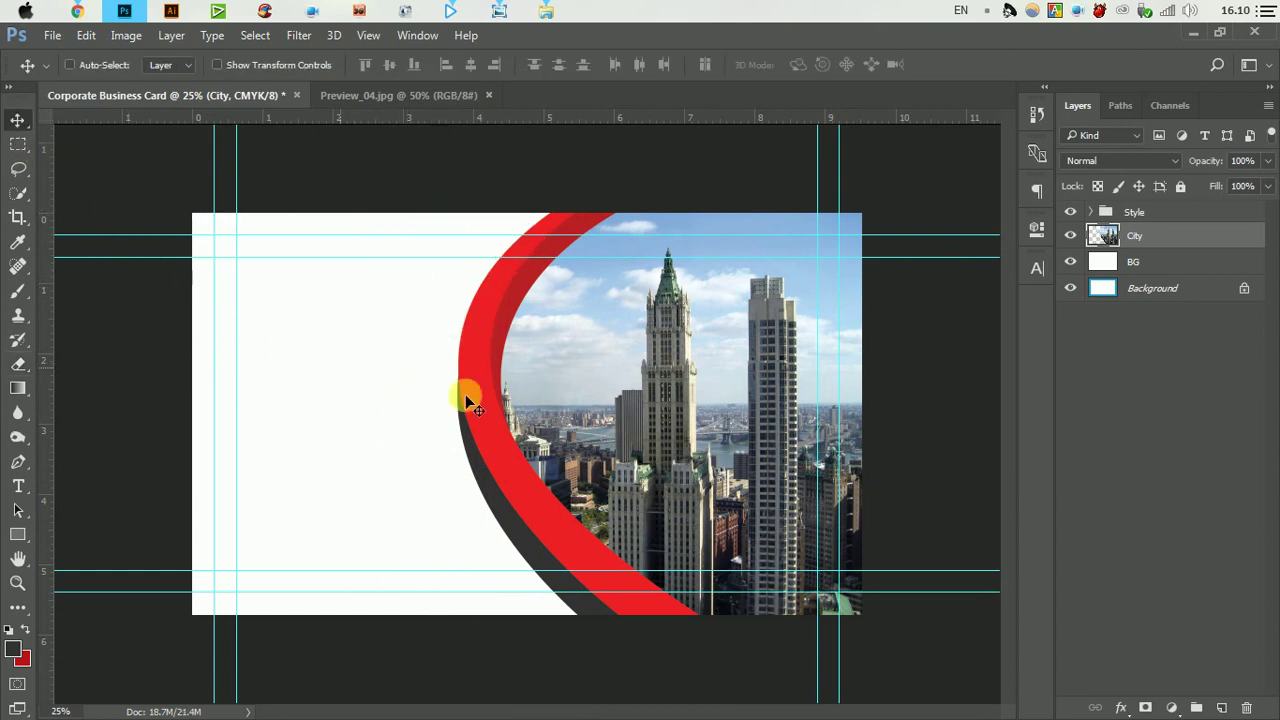
key("ctrl+minus")
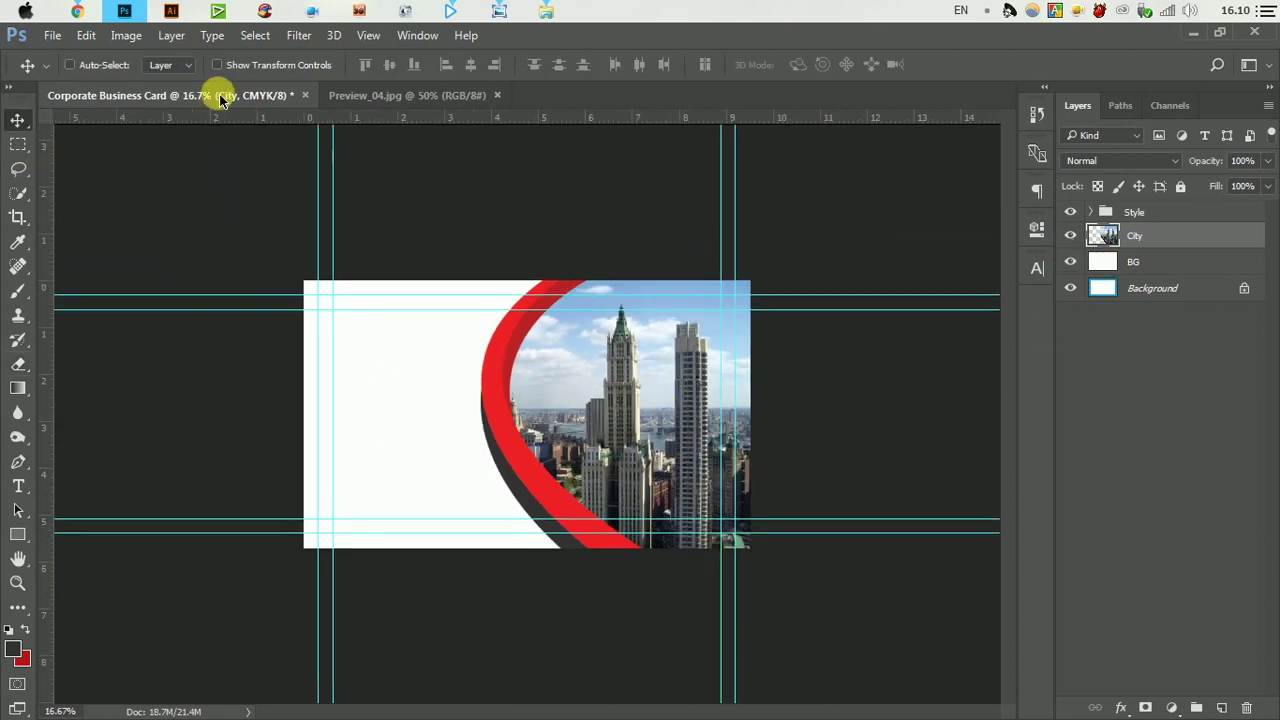
- Apply Hue/Saturation to the City photo with Saturation -100 and slightly raised Lightness
left_click(126, 35)
mouse_move(150, 81)
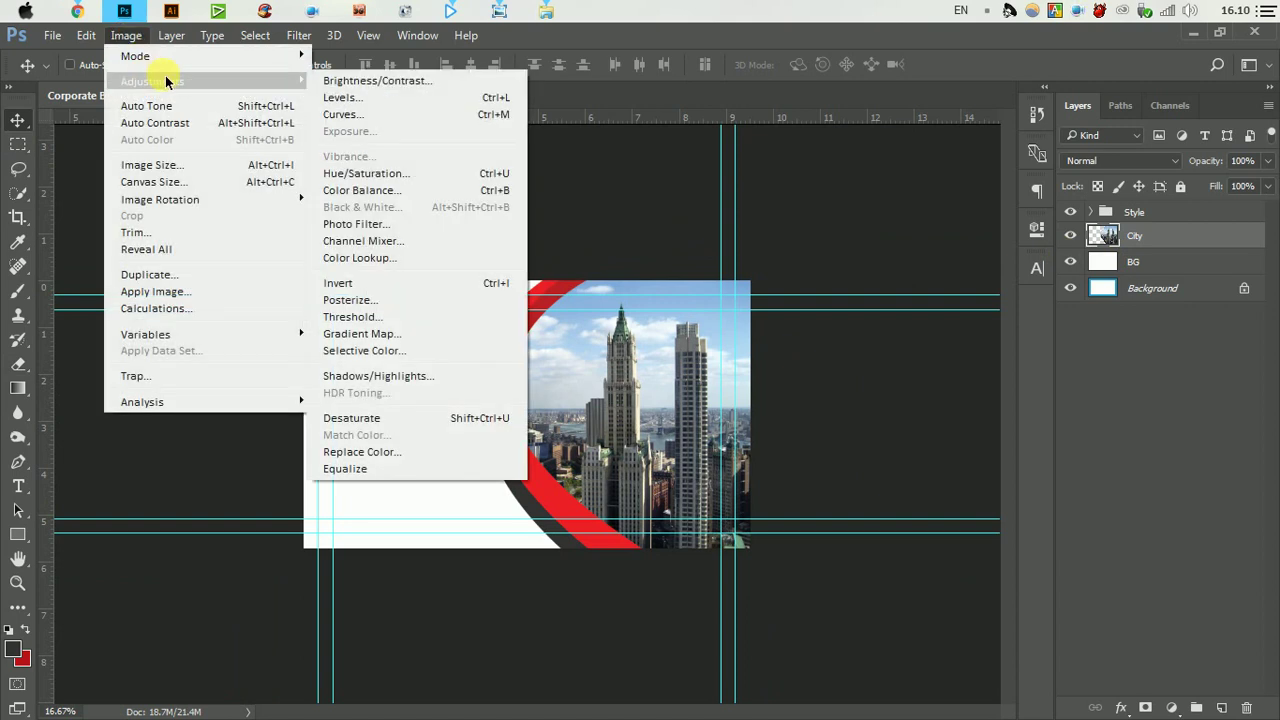
left_click(368, 174)
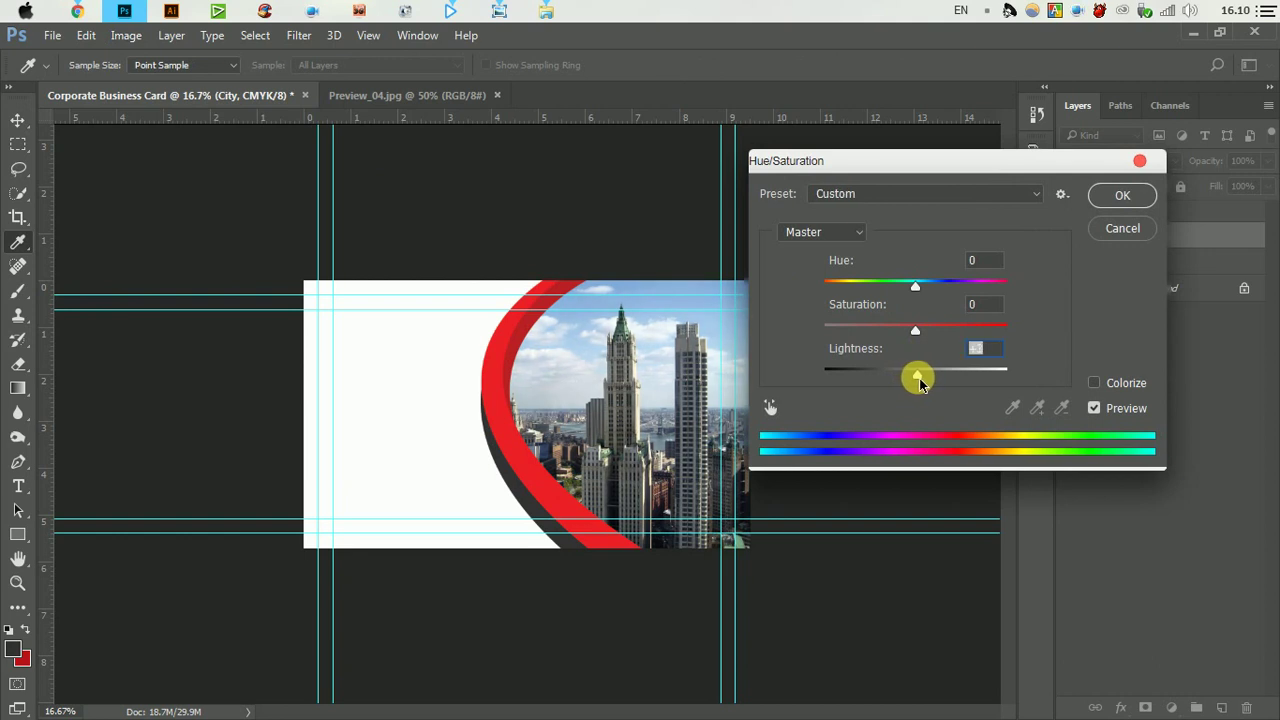
mouse_move(926, 382)
left_mouse_down()
mouse_move(922, 348)
mouse_move(829, 329)
left_mouse_up()
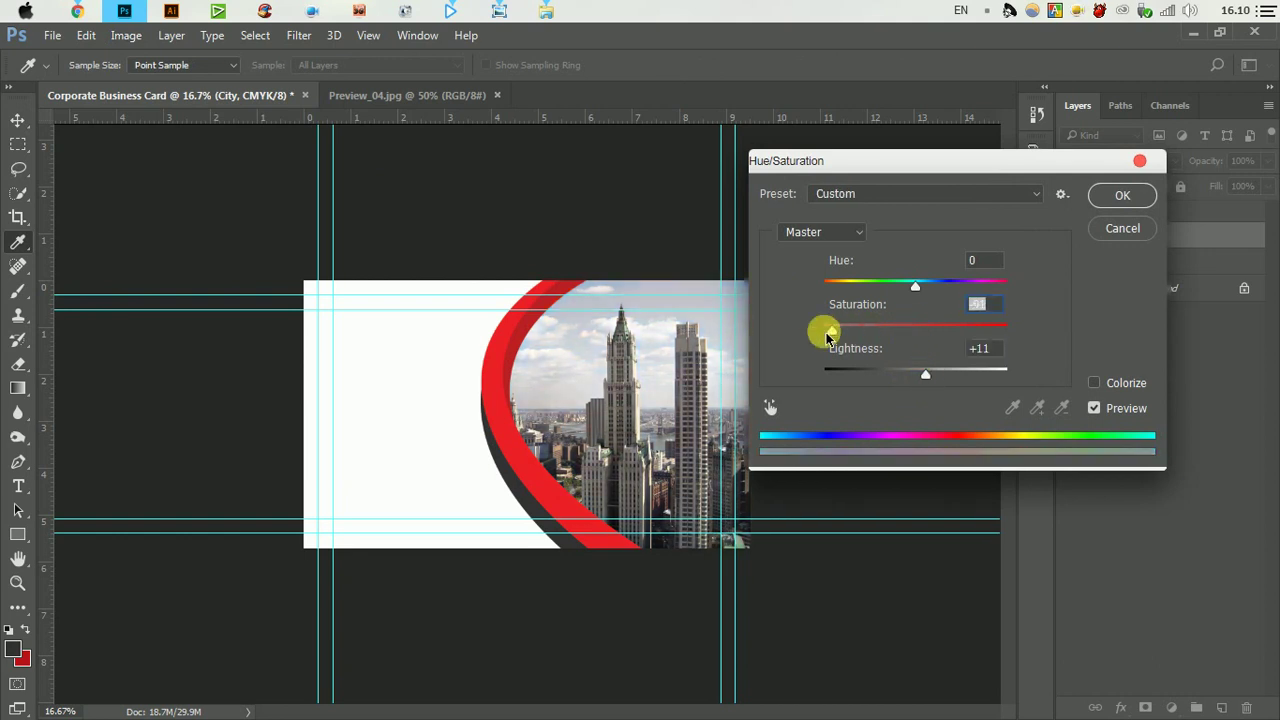
mouse_move(928, 377)
left_mouse_down()
mouse_move(970, 376)
mouse_move(946, 379)
left_mouse_up()
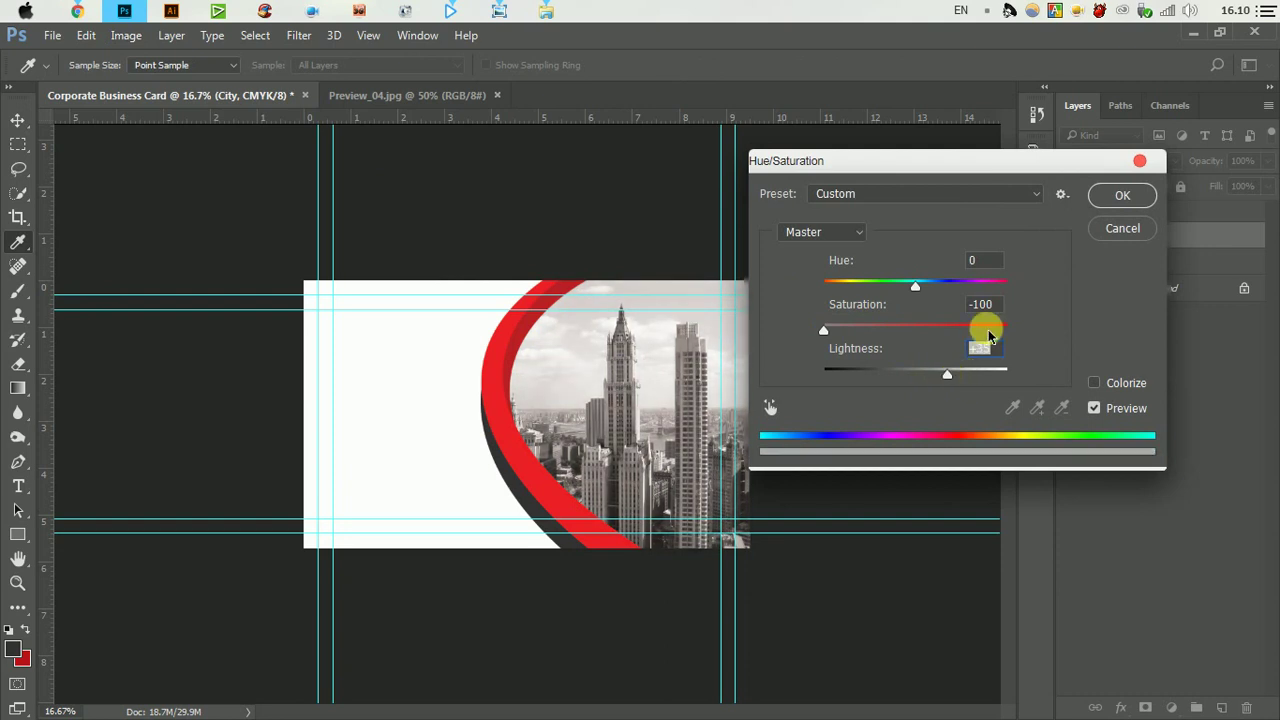
left_click(1122, 195)
left_click(645, 346)
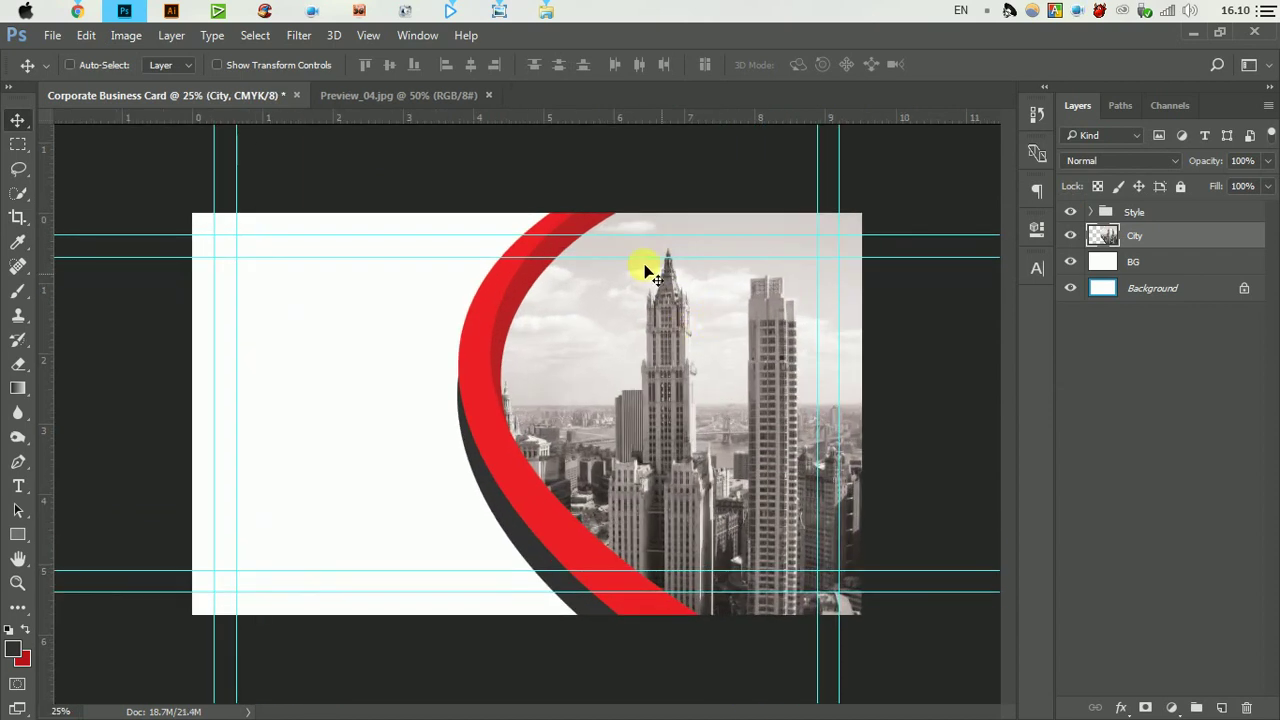
left_click(298, 35)
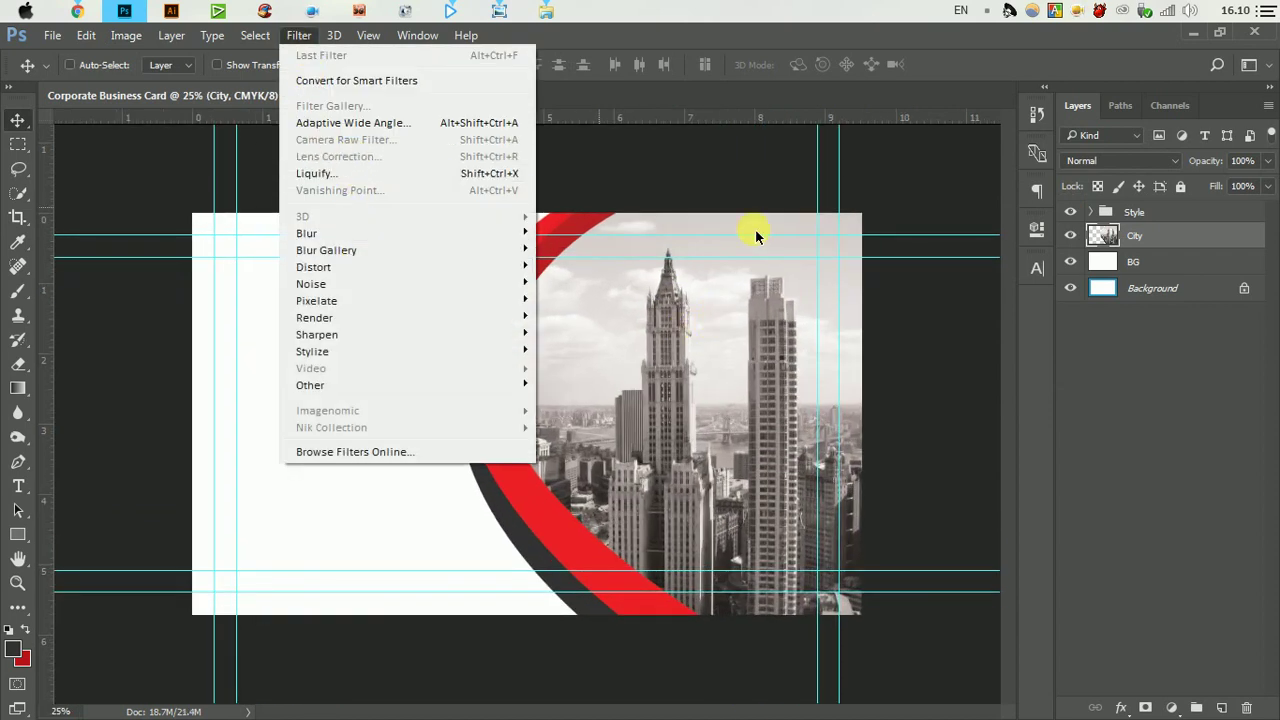
- Convert the City layer to a smart object from its layer menu
left_click(1143, 238)
right_click(1152, 238)
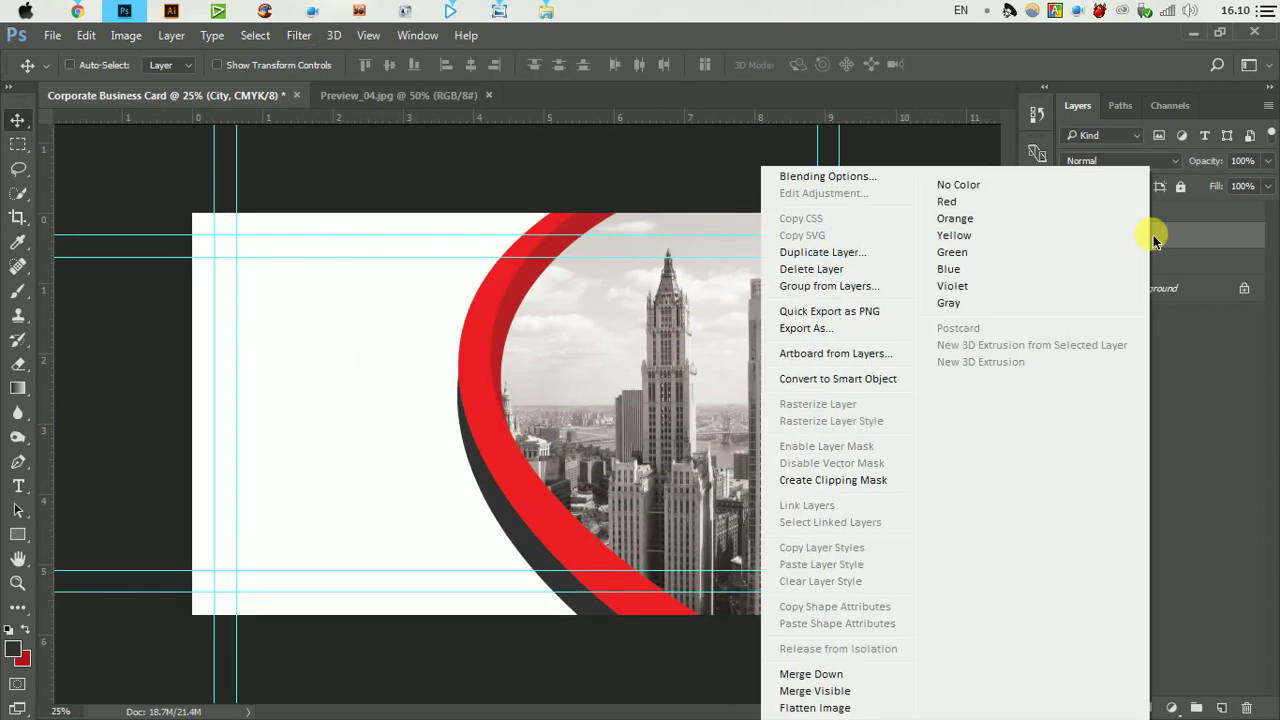
left_click(870, 380)
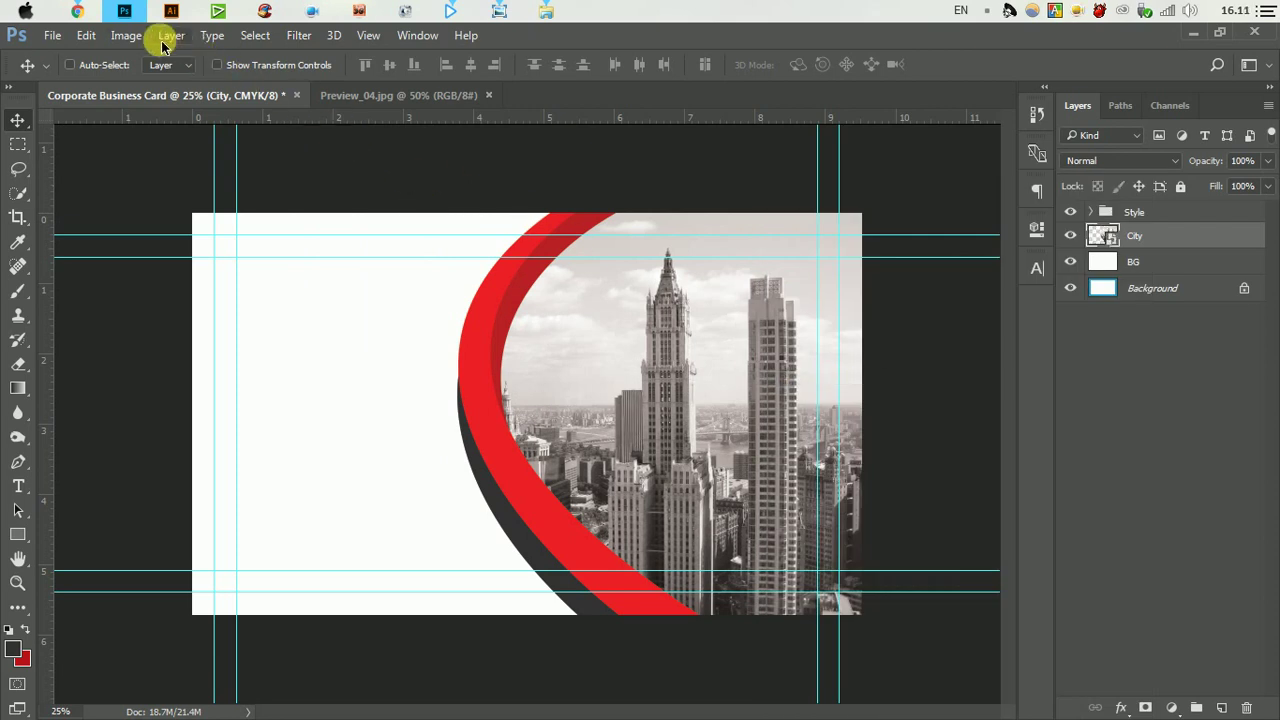
left_click(126, 35)
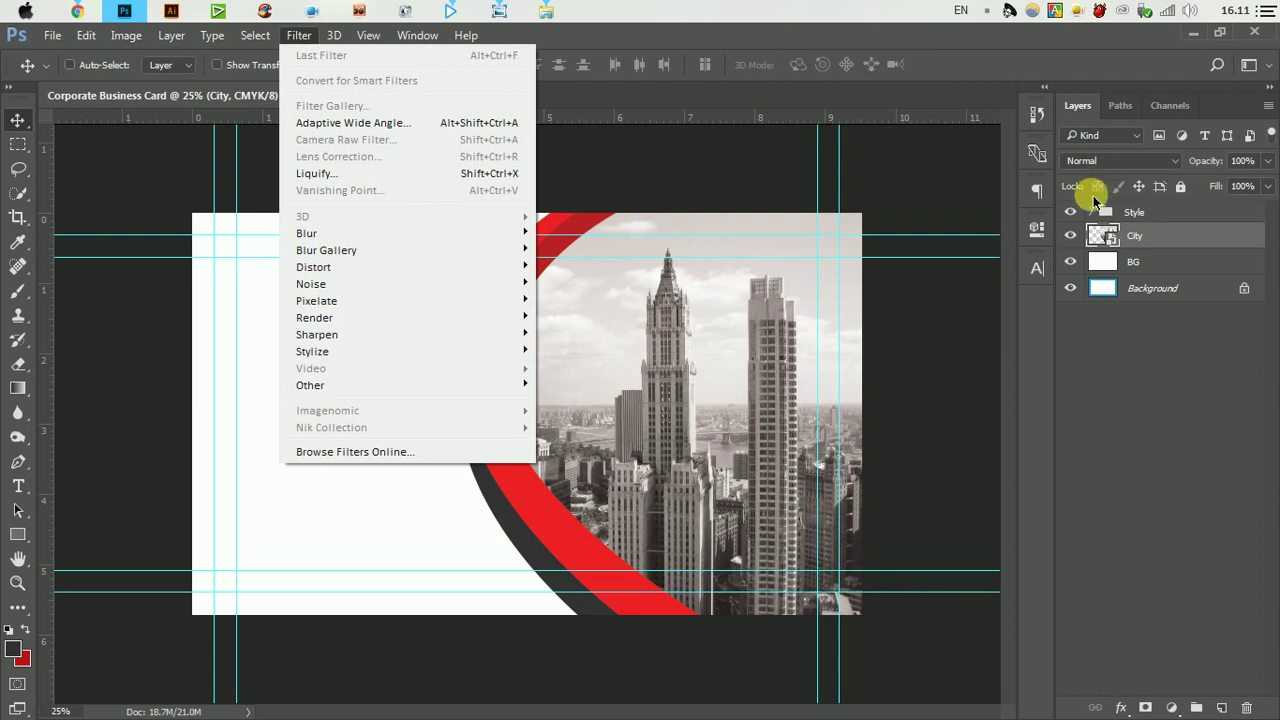
left_click(950, 175)
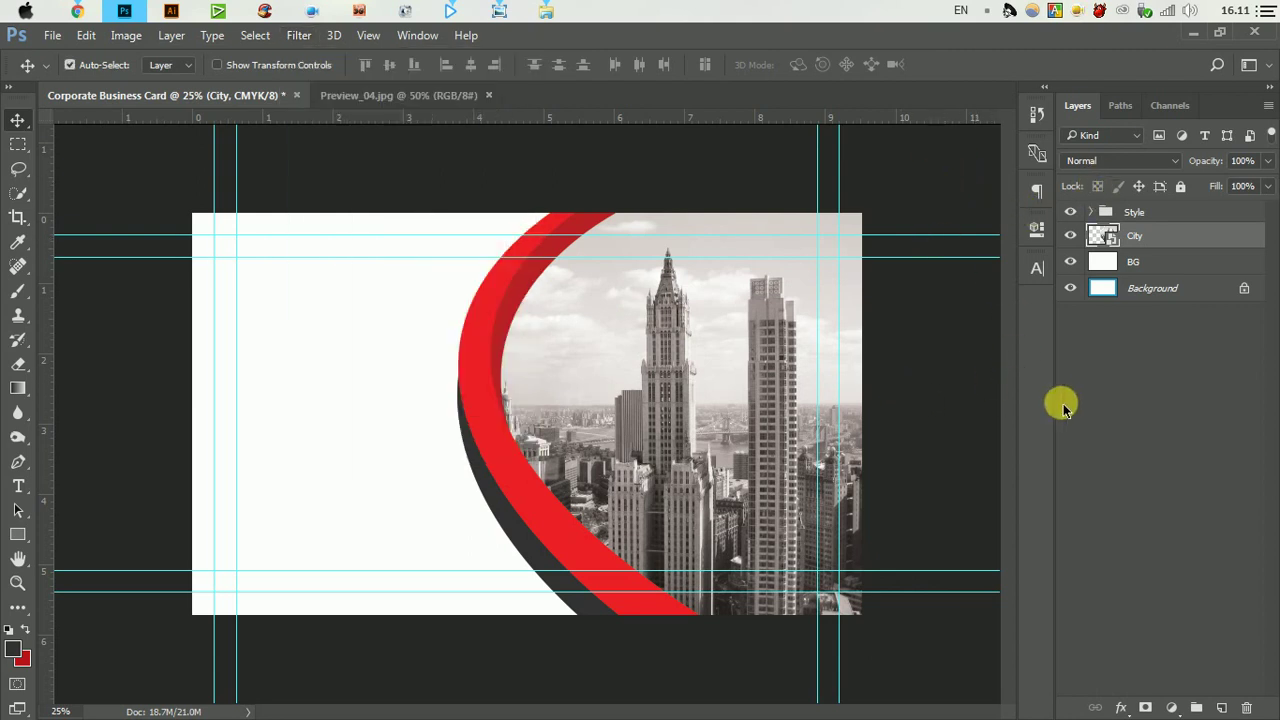
left_click(126, 35)
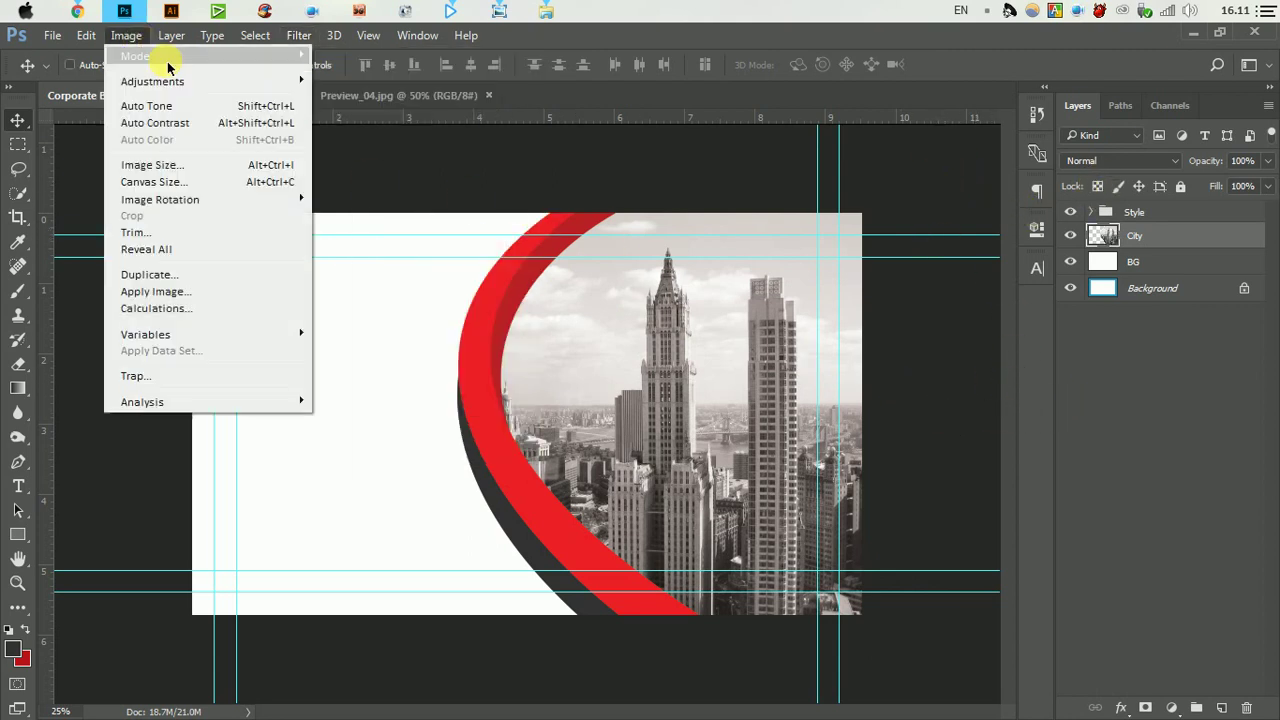
- Apply Selective Color to the City photo's Blacks: Cyan -4, Yellow +4, Black +52
left_click(423, 350)
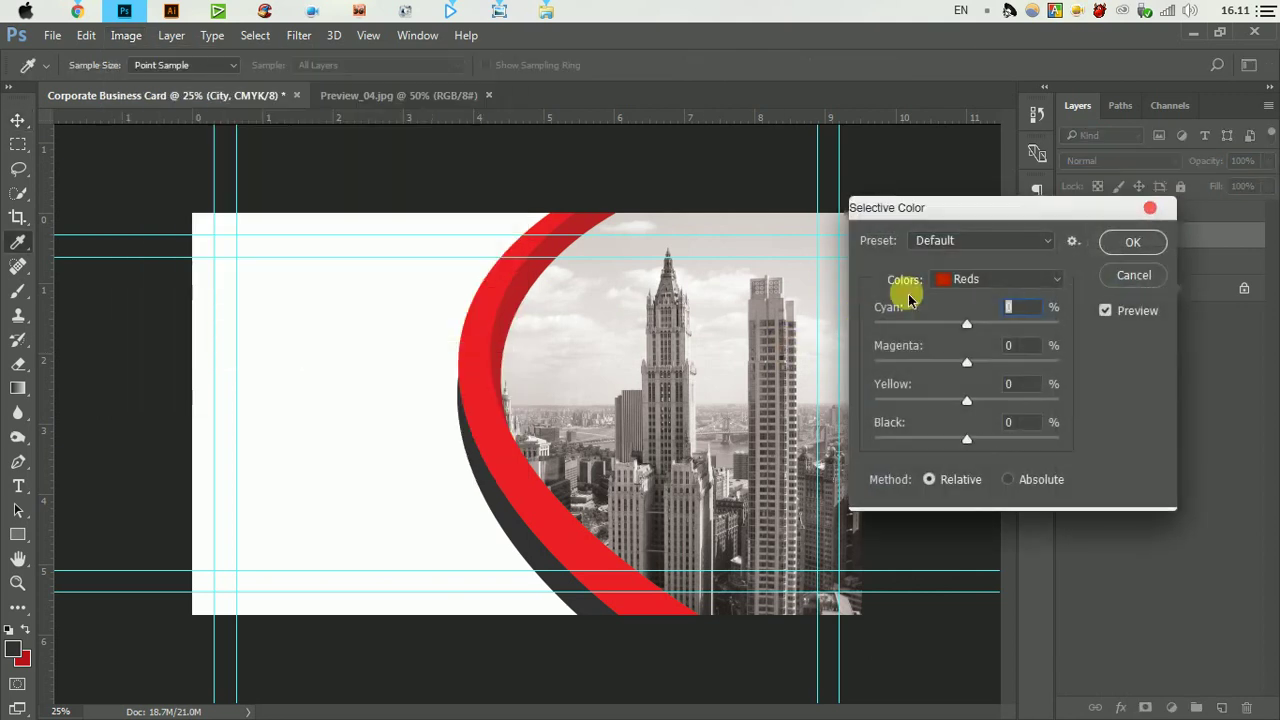
left_click(966, 279)
left_click(962, 428)
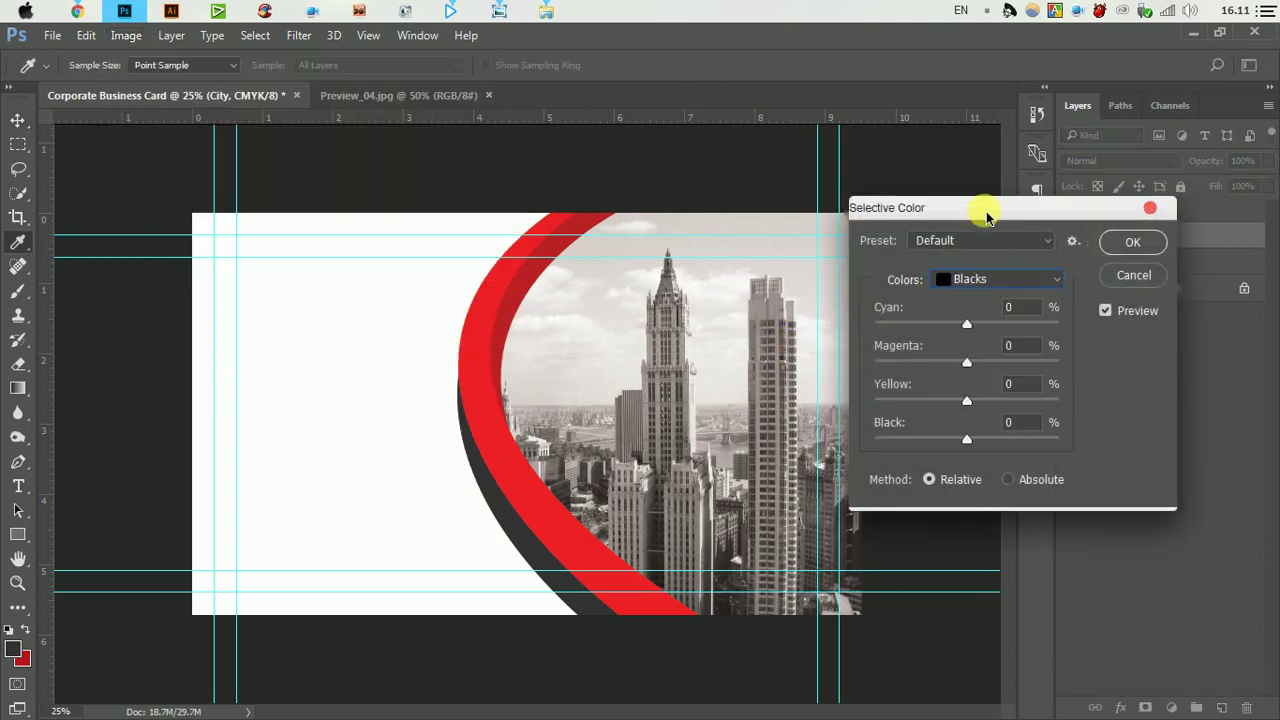
left_click_drag(987, 220, 1124, 258)
mouse_move(1103, 481)
left_mouse_down()
mouse_move(1051, 480)
mouse_move(1177, 495)
left_mouse_up()
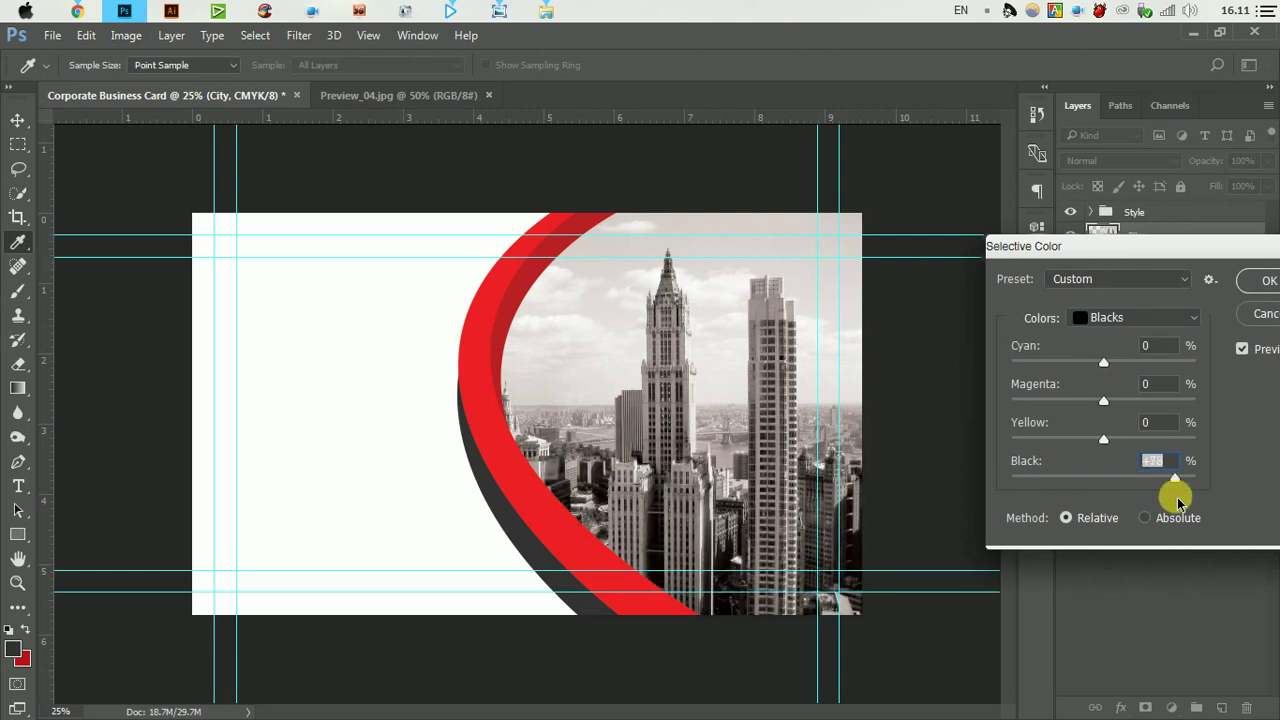
mouse_move(1103, 438)
left_mouse_down()
mouse_move(1057, 434)
mouse_move(1167, 455)
mouse_move(1117, 458)
left_mouse_up()
left_click(1115, 362)
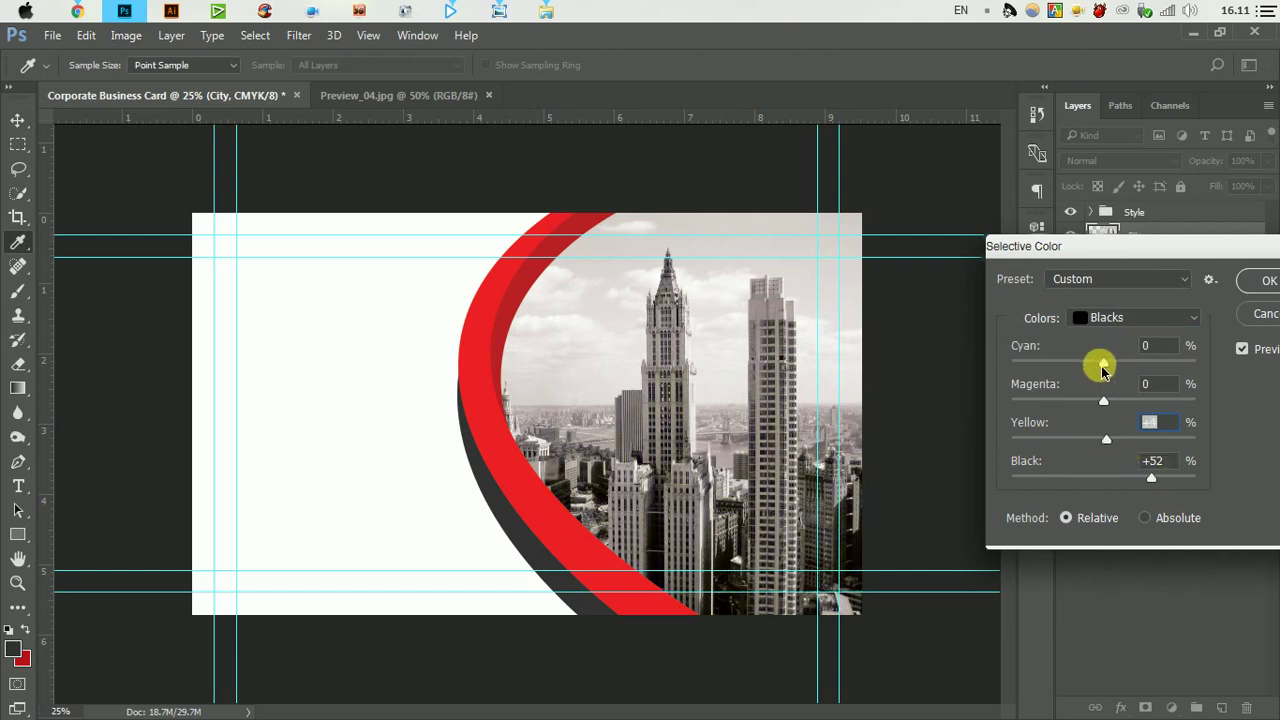
mouse_move(1103, 366)
left_mouse_down()
mouse_move(1052, 366)
mouse_move(1094, 367)
left_mouse_up()
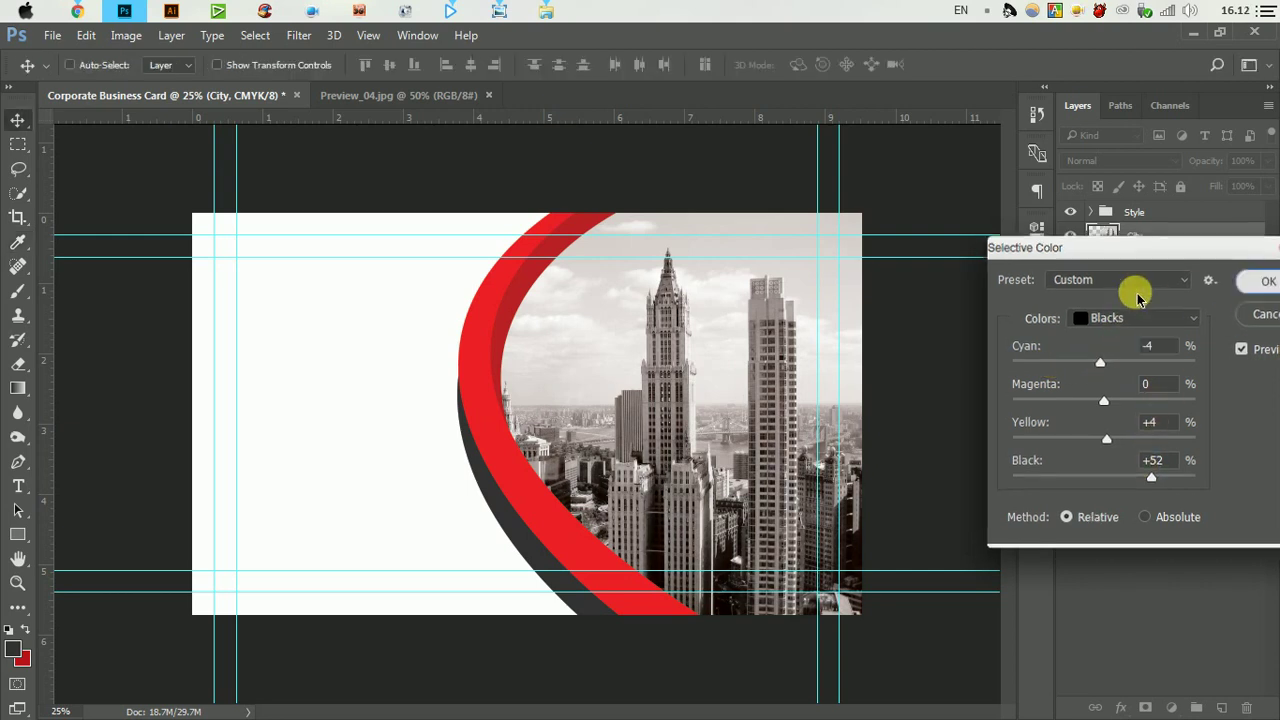
key("Return")
- Select the City and Style layers and shift them slightly to the right
key("ctrl+minus")
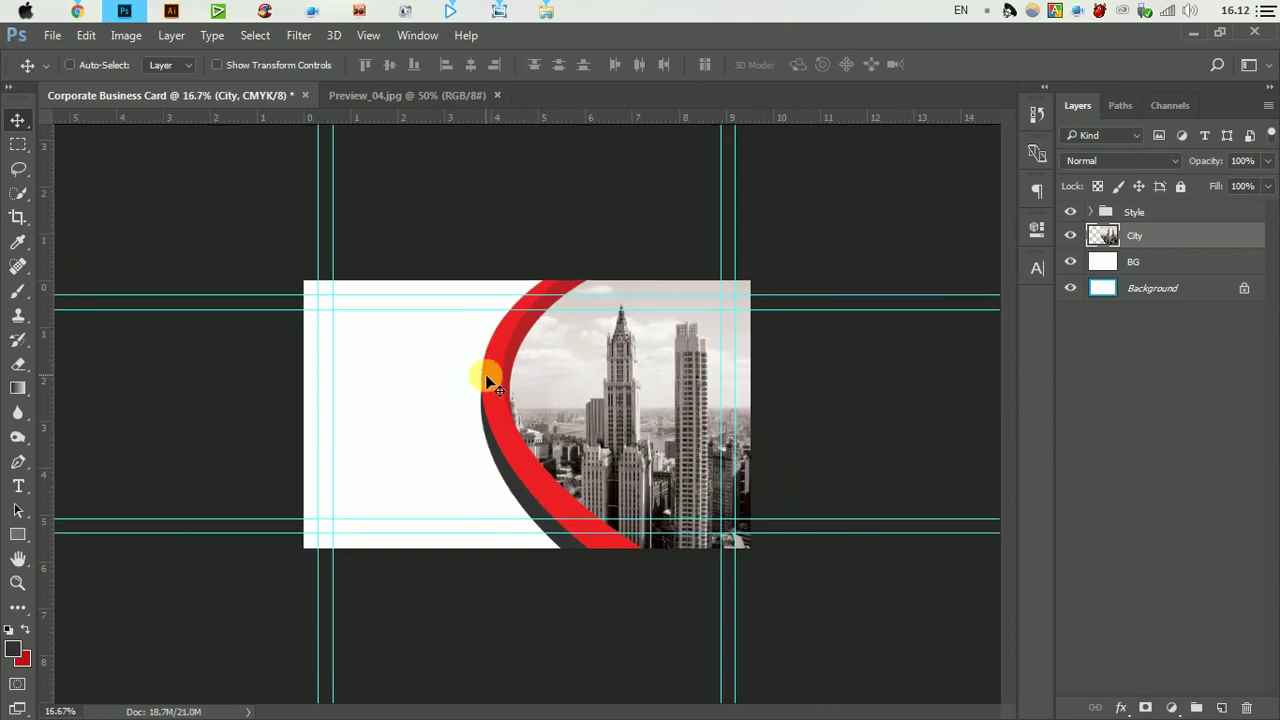
key("ctrl+plus")
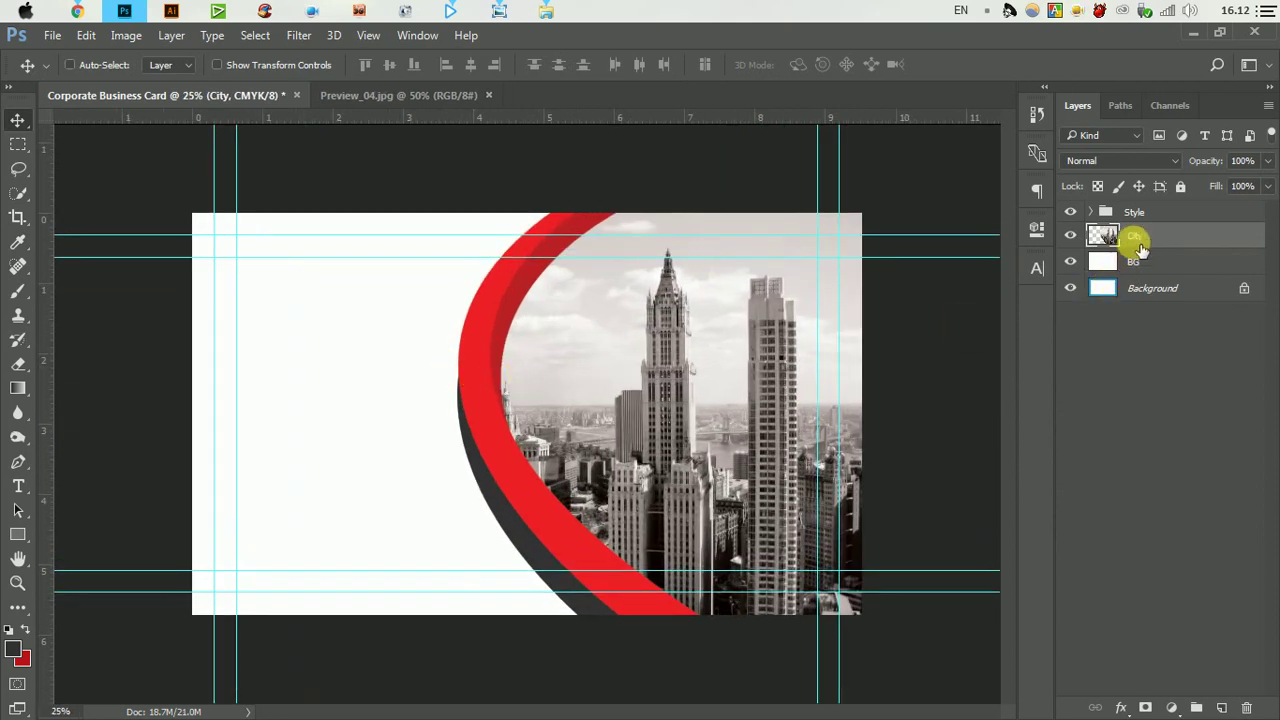
left_click(1134, 212, "ctrl")
left_click_drag(654, 368, 684, 374)
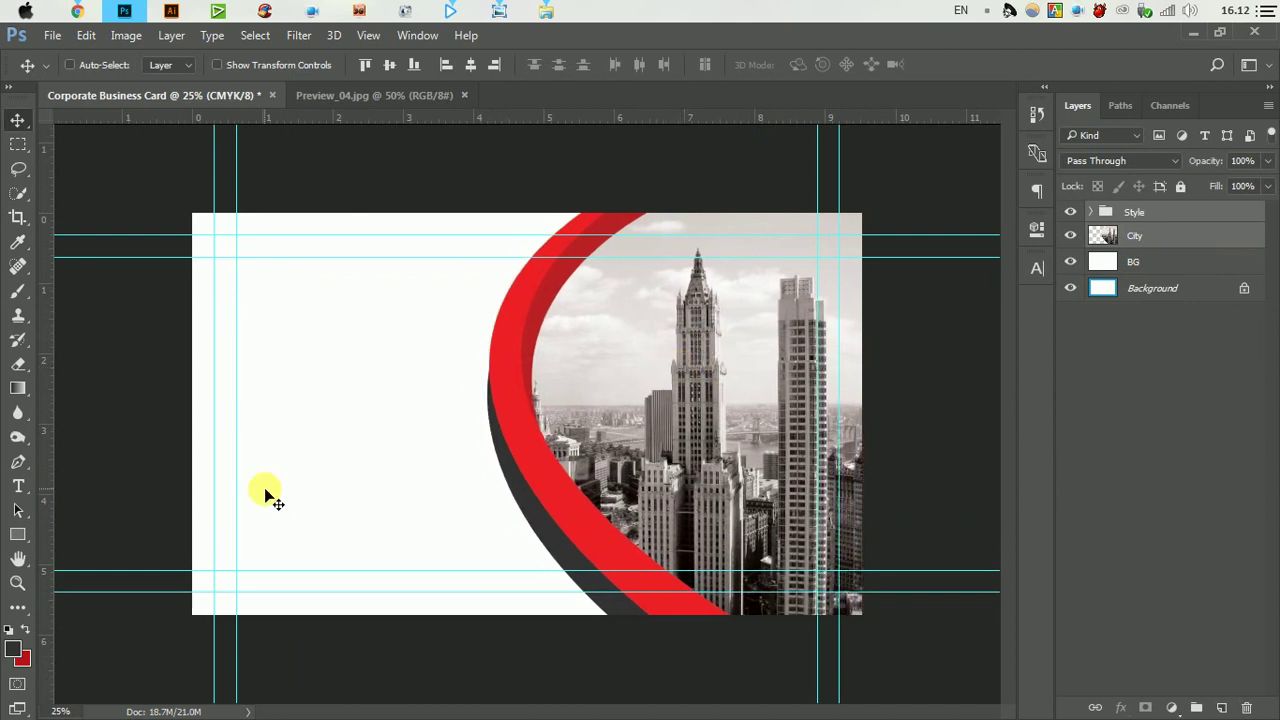
- Draw a small circle with the Ellipse Tool near the card's left edge
right_click(18, 540)
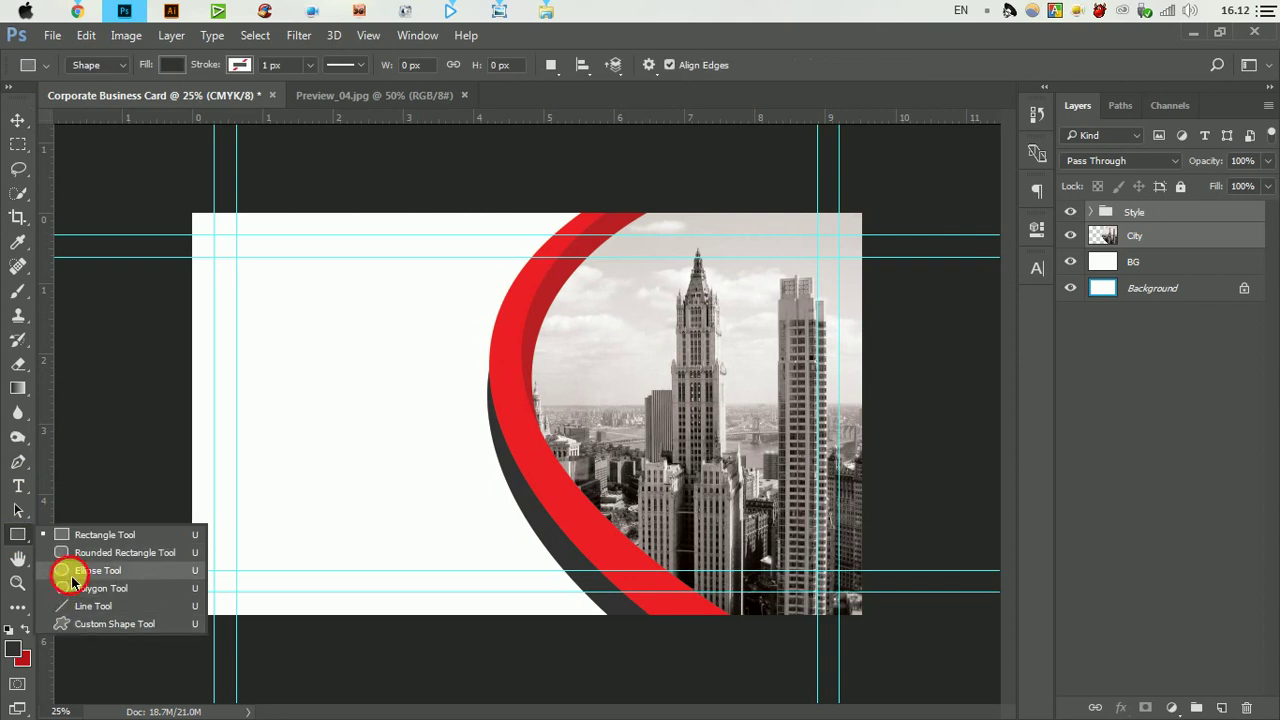
left_click(63, 568)
mouse_move(259, 335)
left_mouse_down()
mouse_move(304, 390)
mouse_move(281, 357)
left_mouse_up()
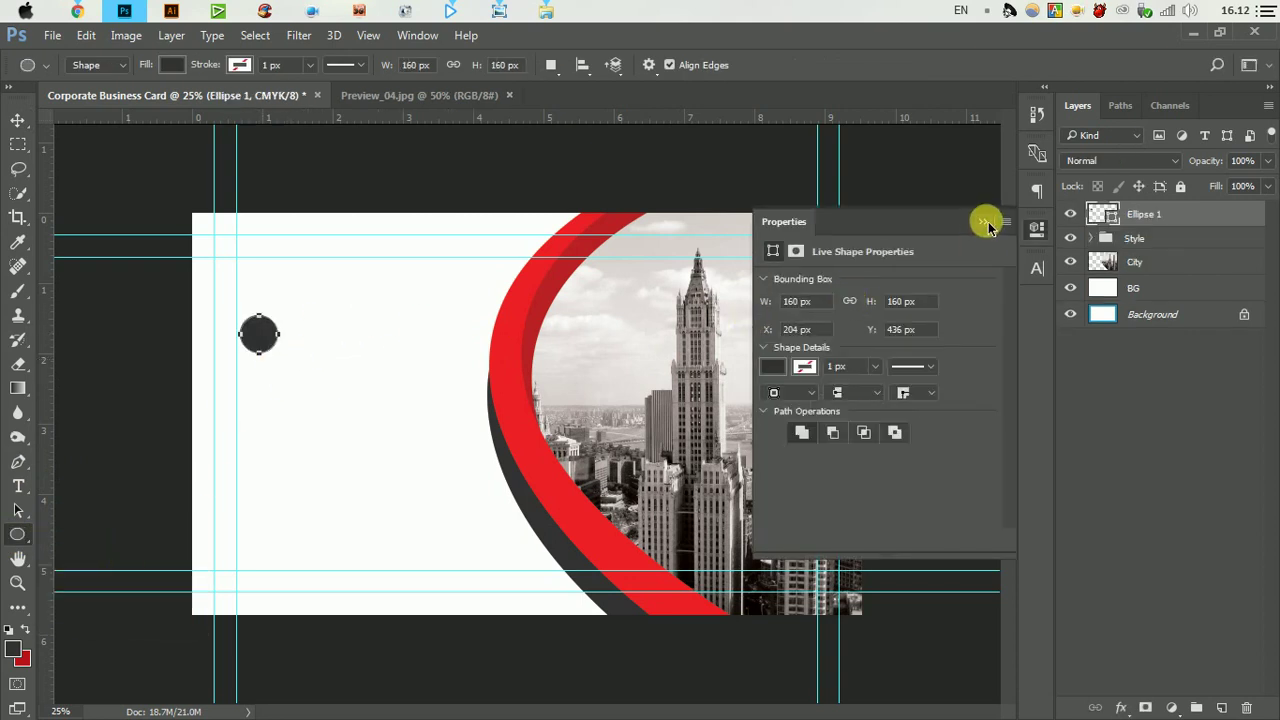
left_click(985, 222)
- Add a Gradient Overlay to the circle using the Foreground to Background preset
double_click(1209, 214)
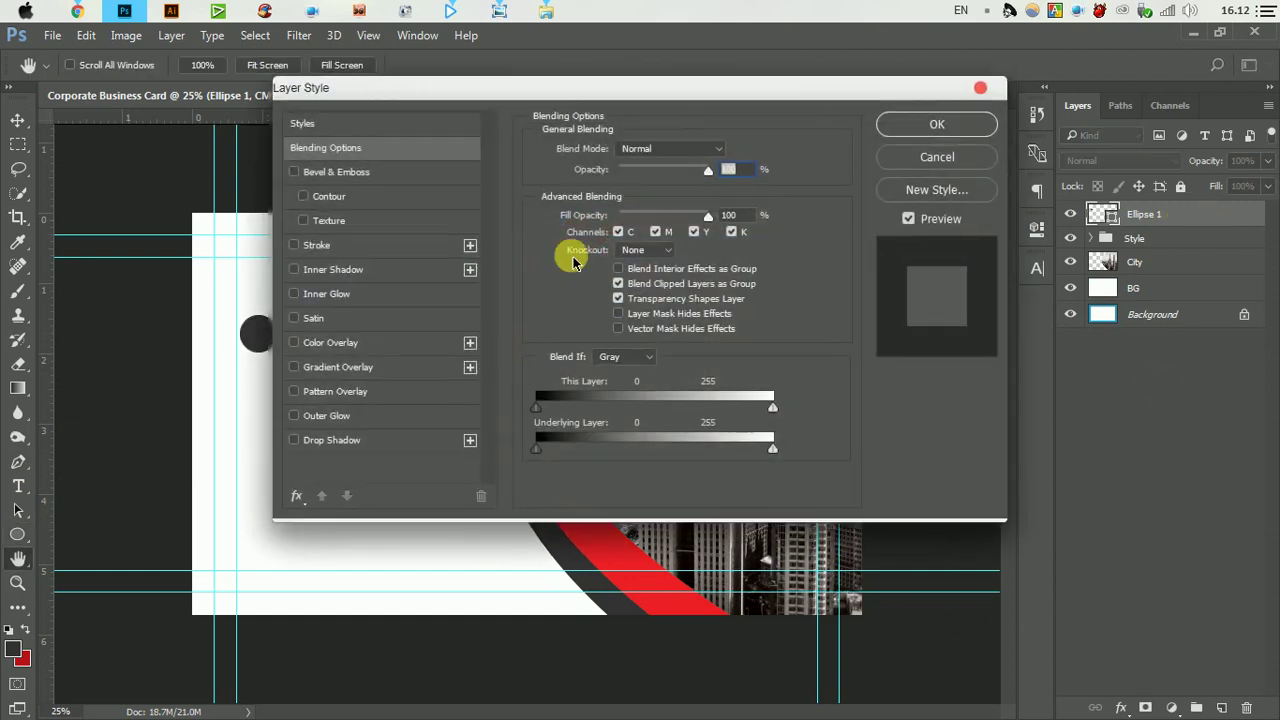
left_click_drag(525, 100, 964, 240)
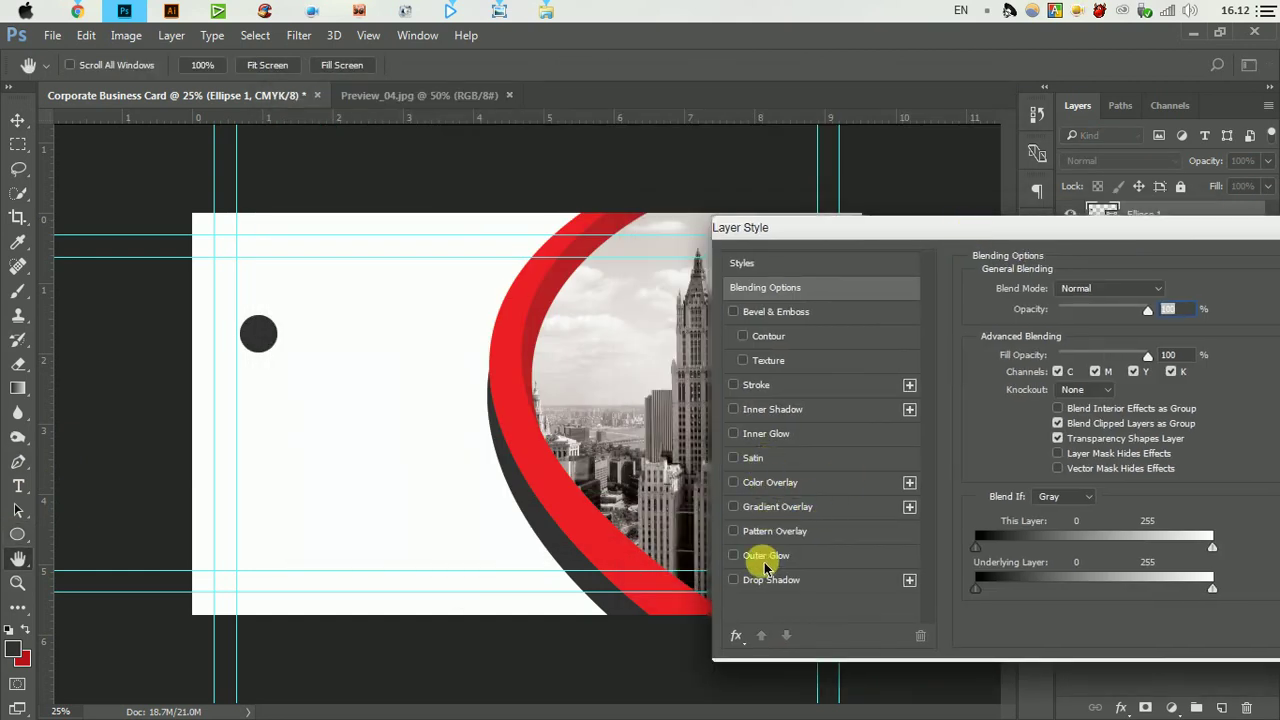
left_click(785, 507)
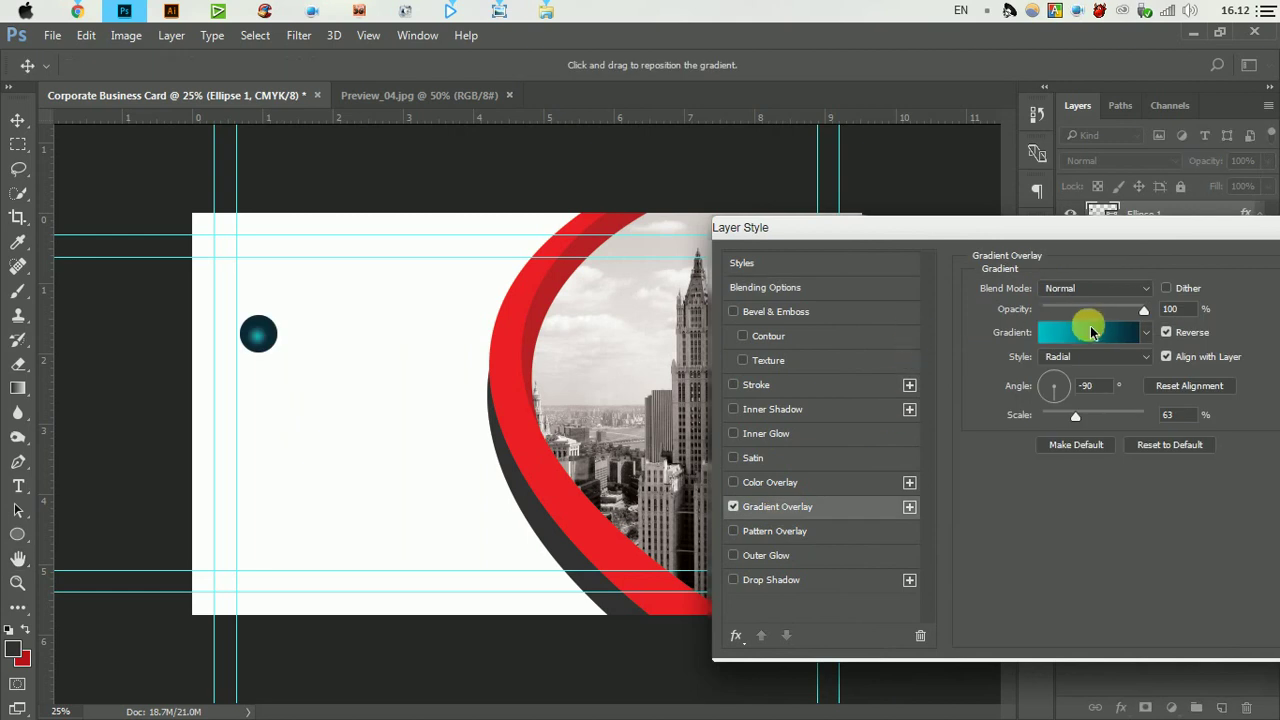
left_click(1078, 328)
left_click_drag(717, 148, 955, 281)
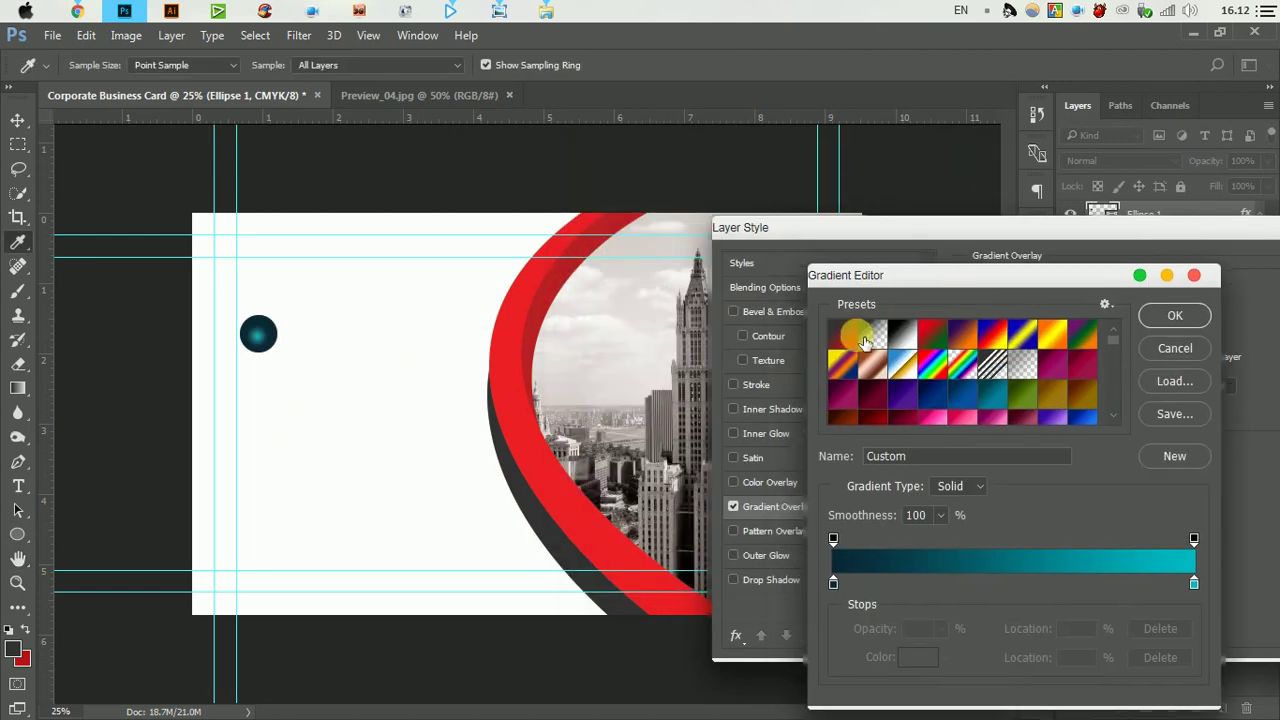
left_click(842, 334)
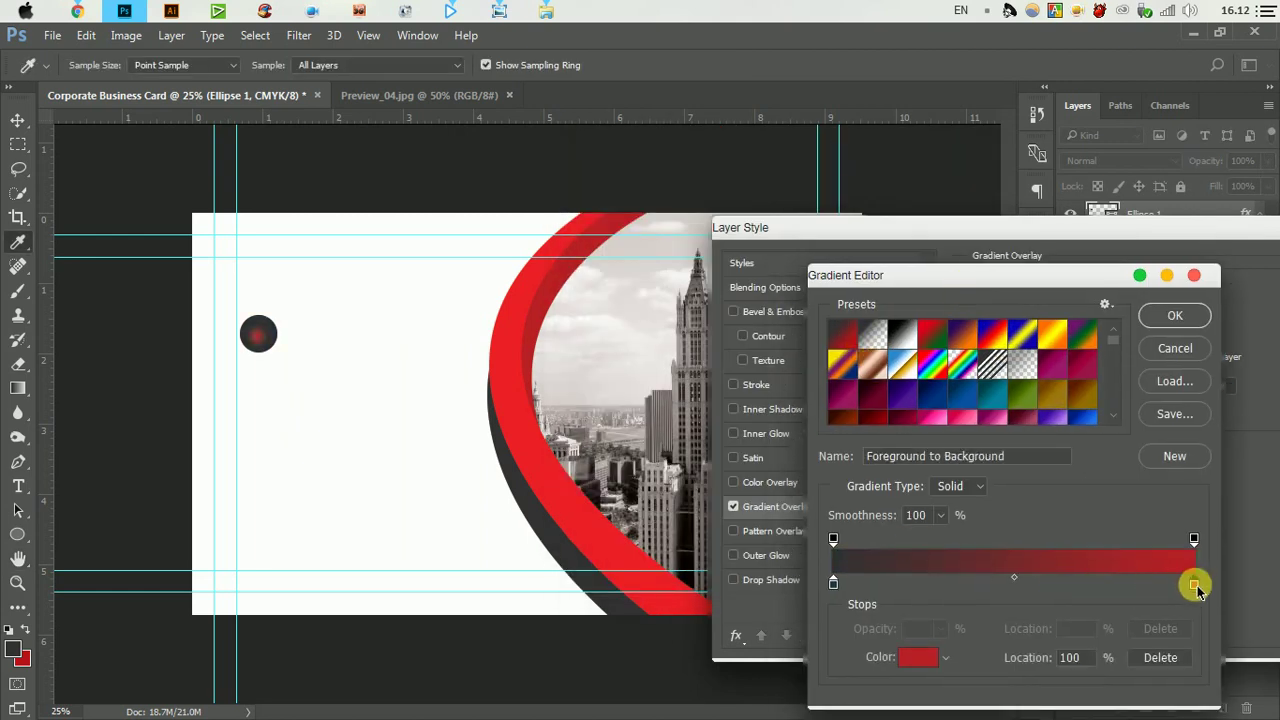
- Set both gradient stops to red and confirm the all-red gradient
double_click(1194, 585)
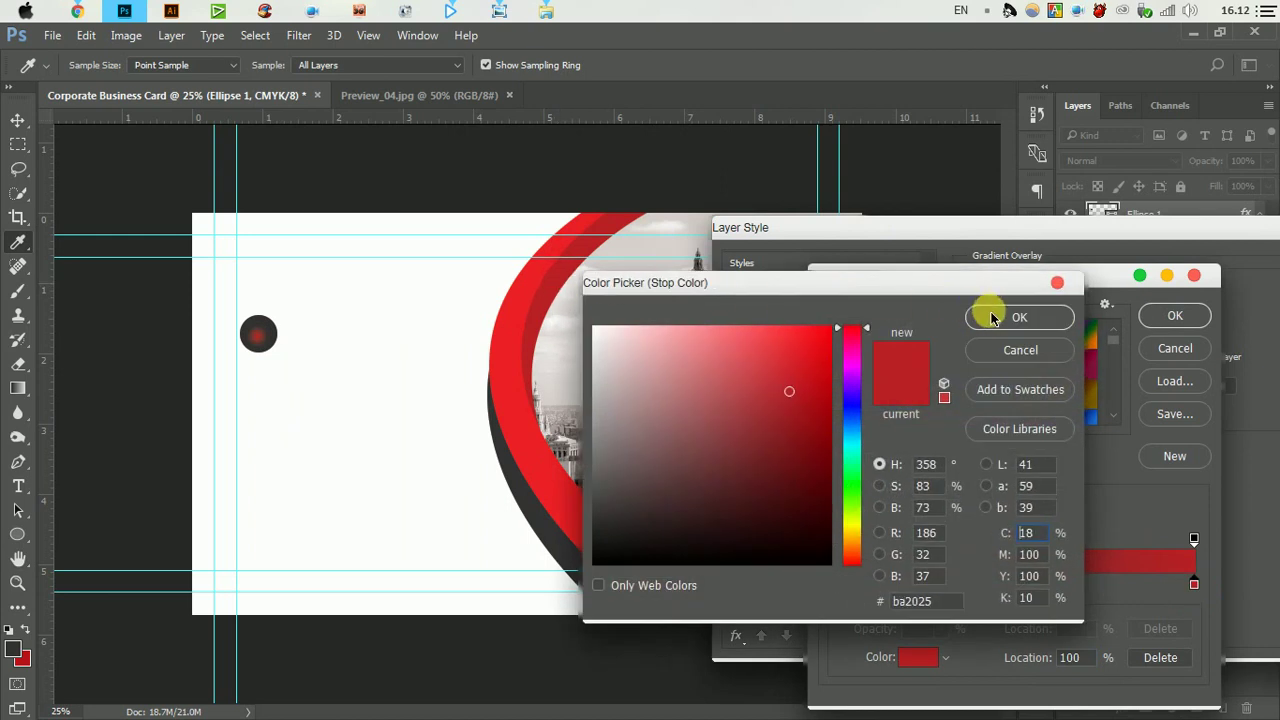
left_click(985, 316)
left_click(833, 584)
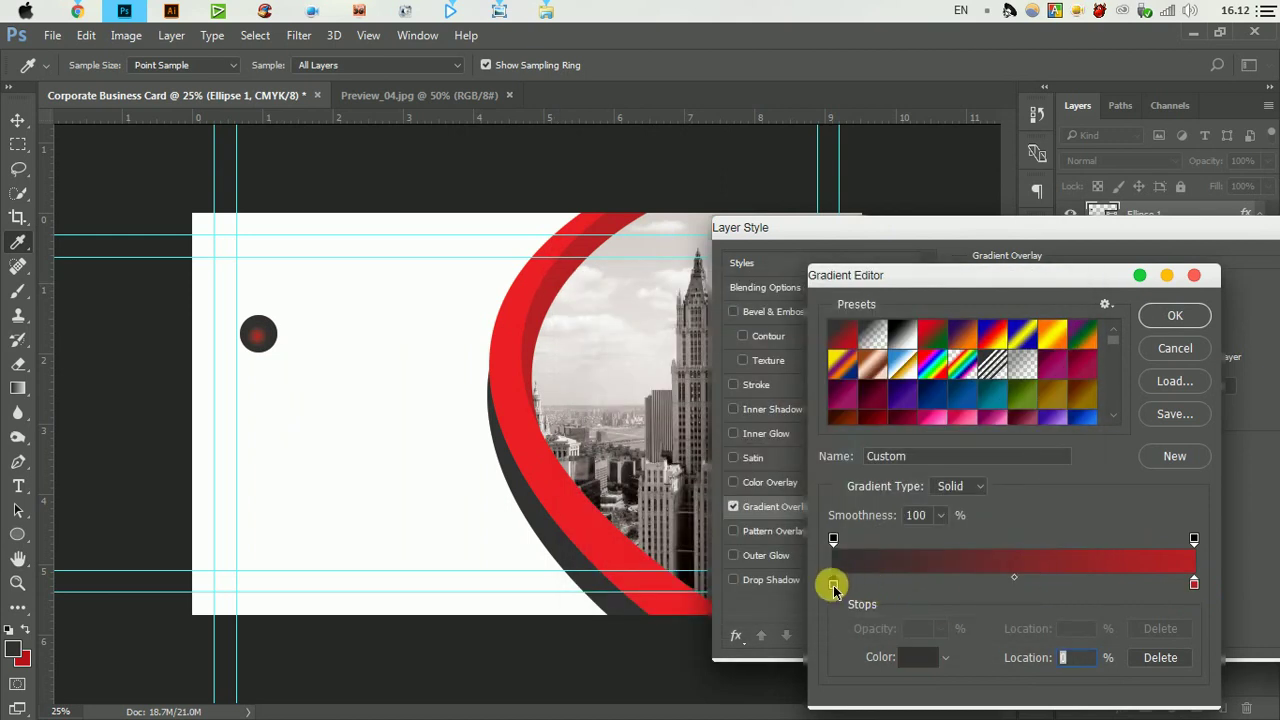
double_click(833, 584)
left_click(258, 334)
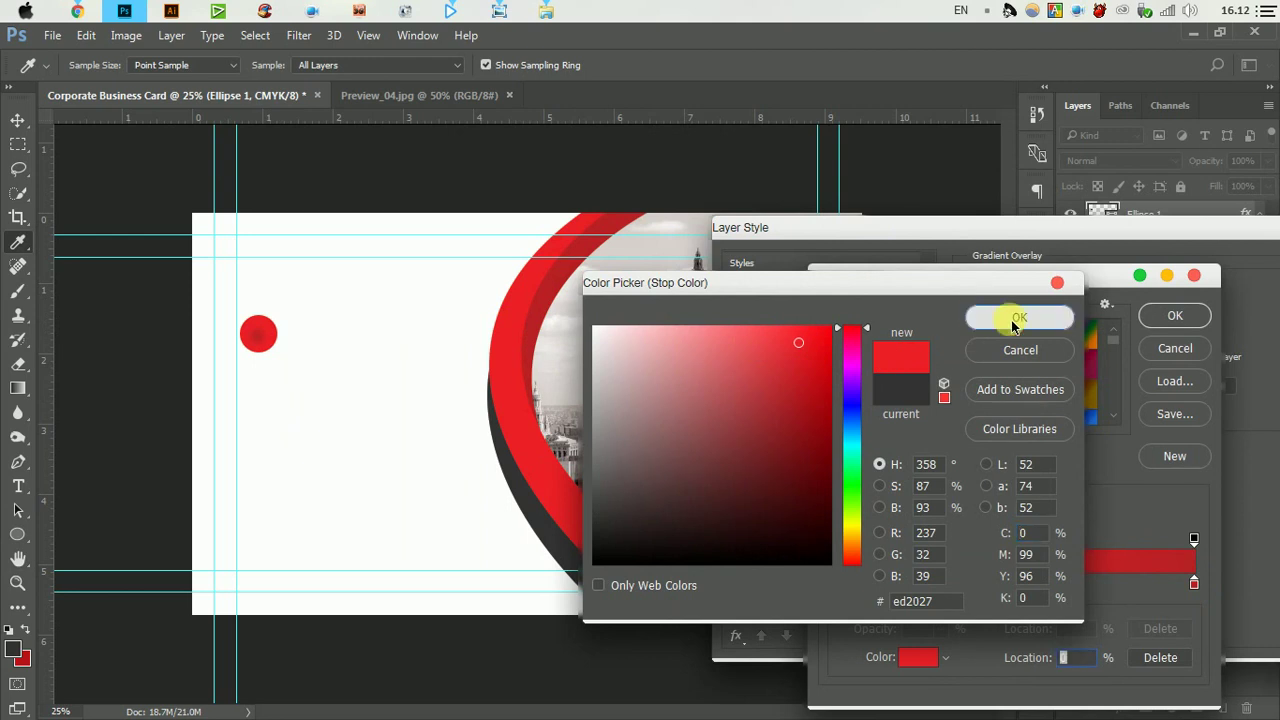
left_click(979, 317)
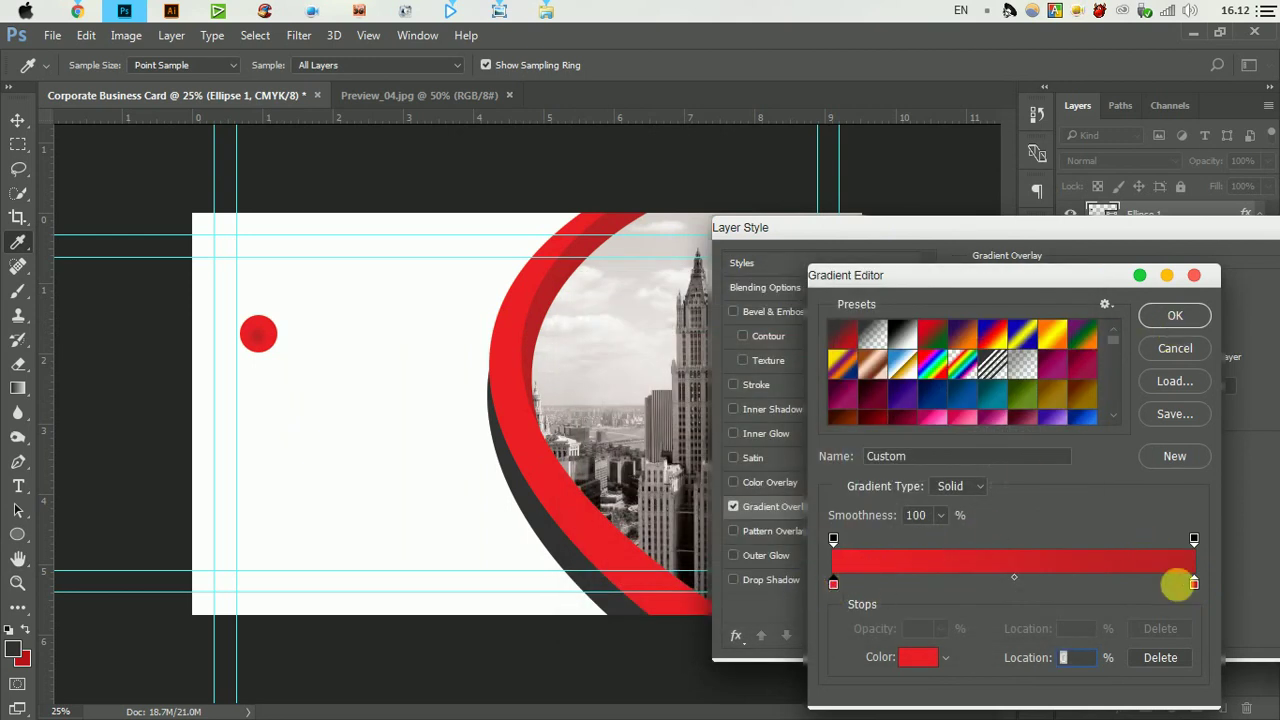
left_click(1175, 315)
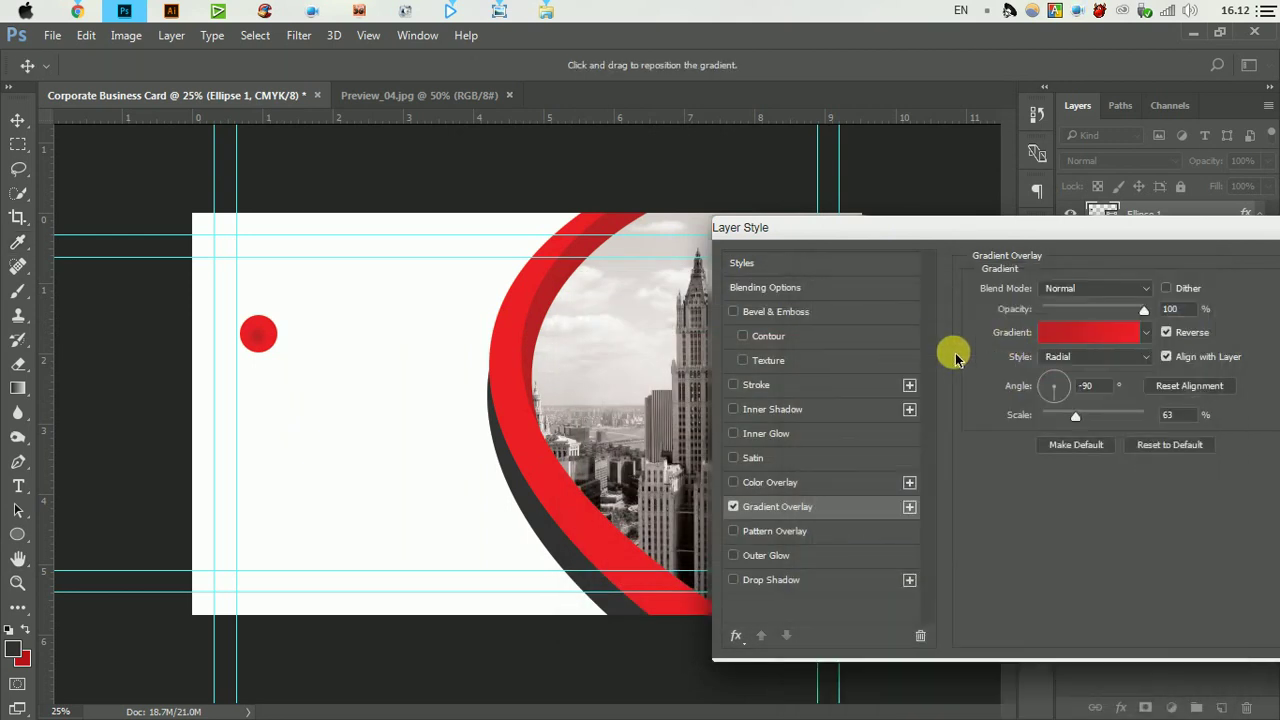
- Make the circle's gradient Linear at 42% scale with a -180° angle
key("ctrl+plus")
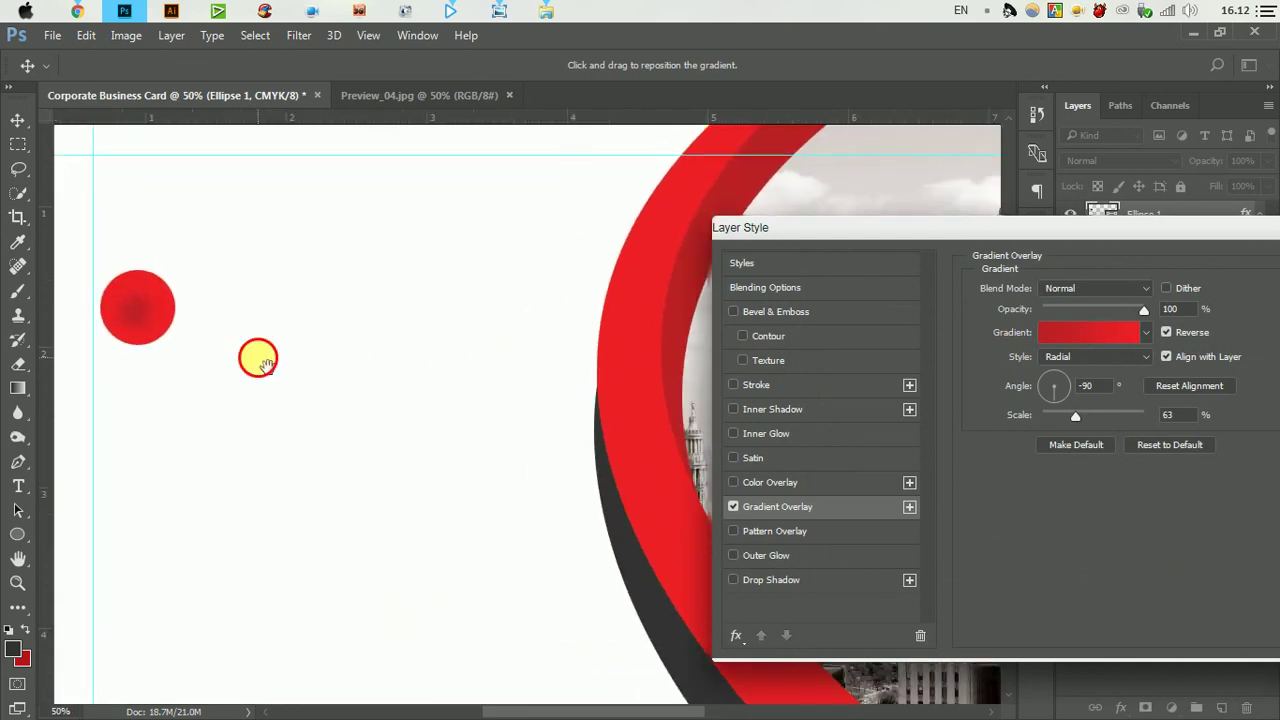
left_click_drag(265, 365, 543, 466)
left_click(1060, 358)
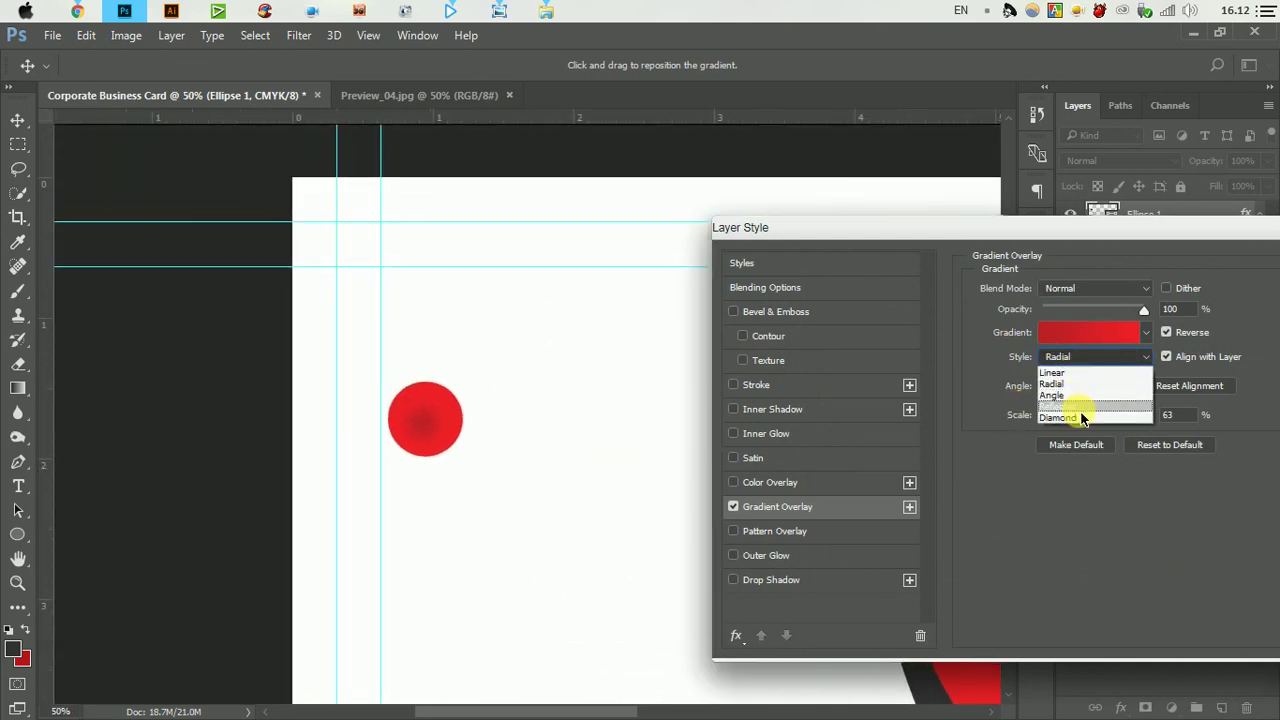
left_click(1066, 373)
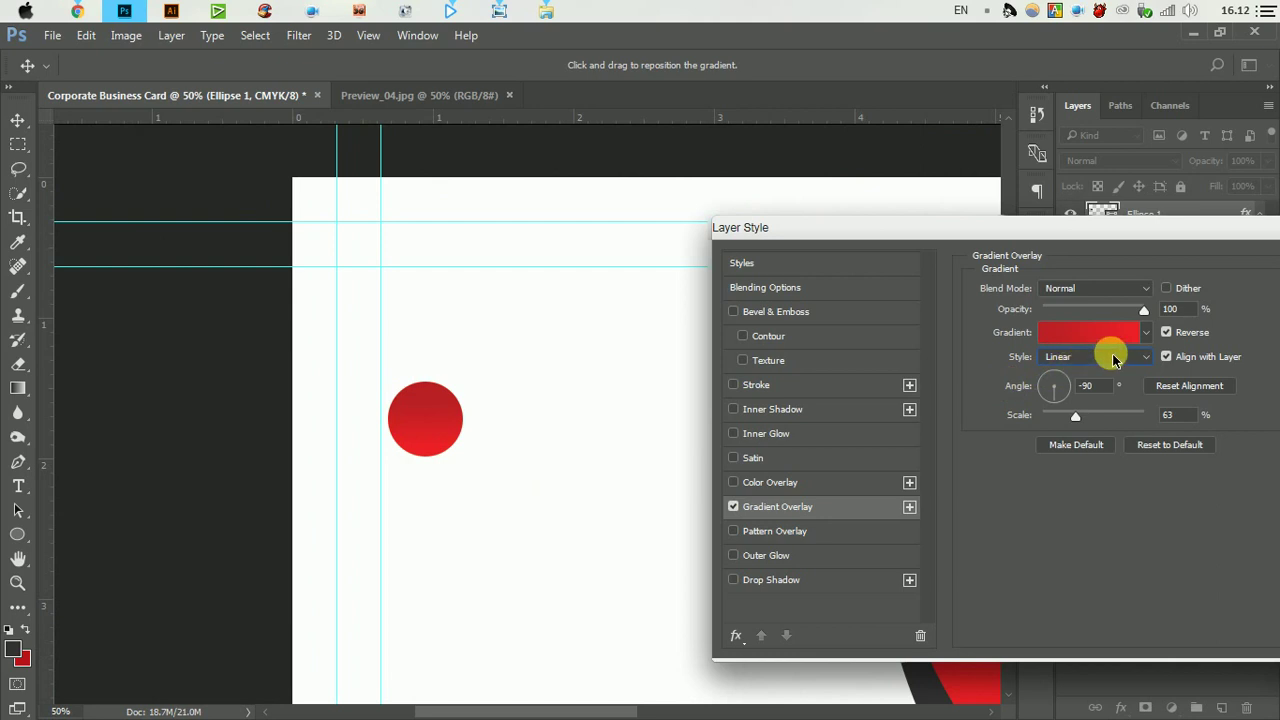
mouse_move(1075, 415)
left_mouse_down()
mouse_move(1160, 416)
mouse_move(1040, 428)
left_mouse_up()
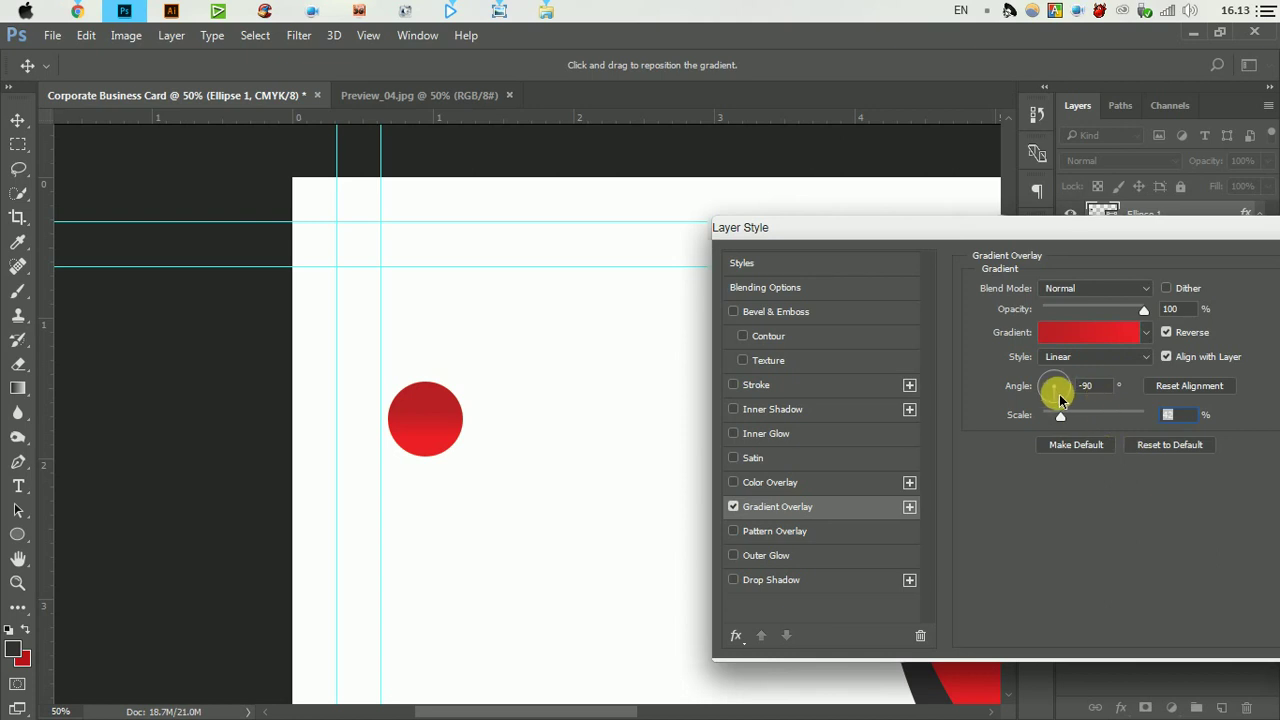
left_click(1045, 395)
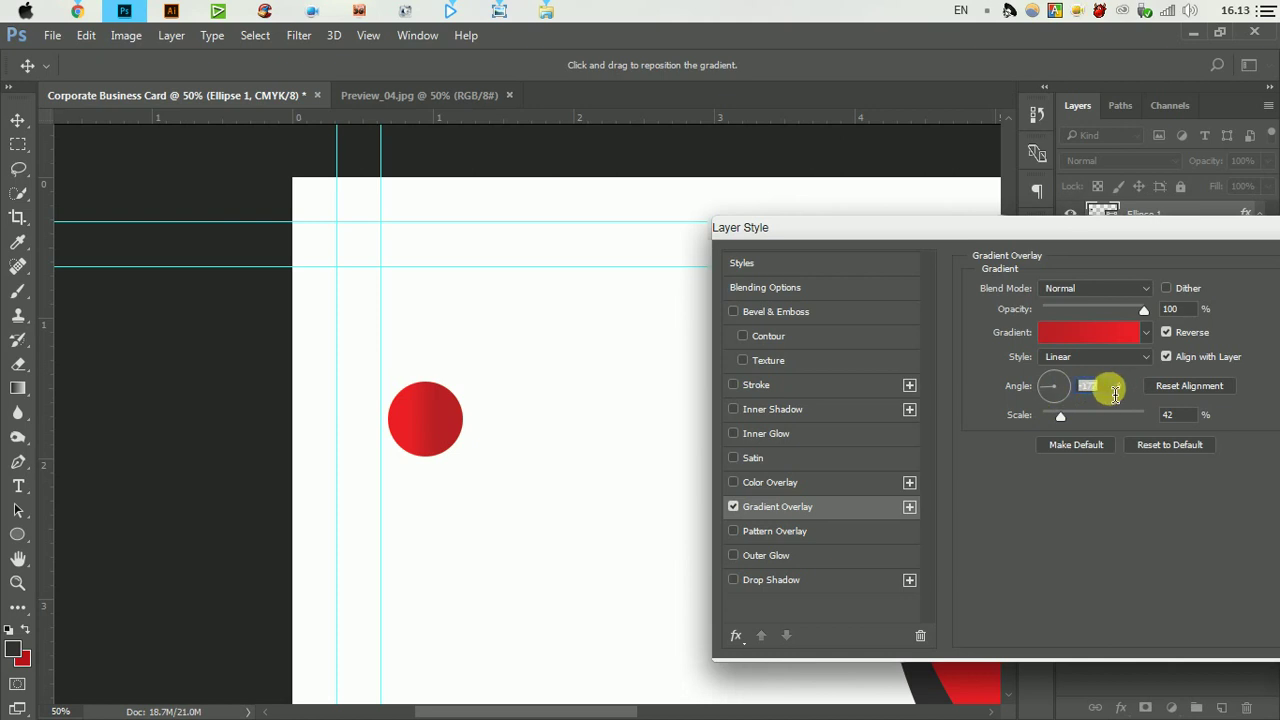
type("-18")
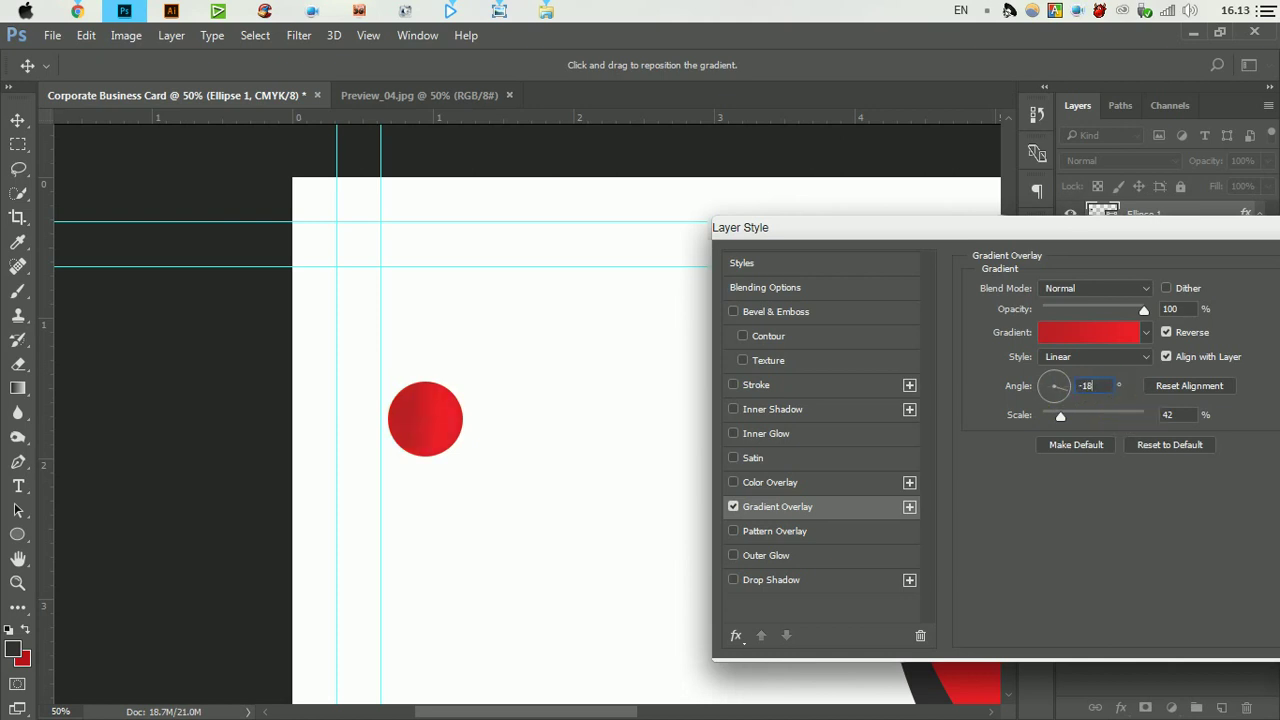
type("0")
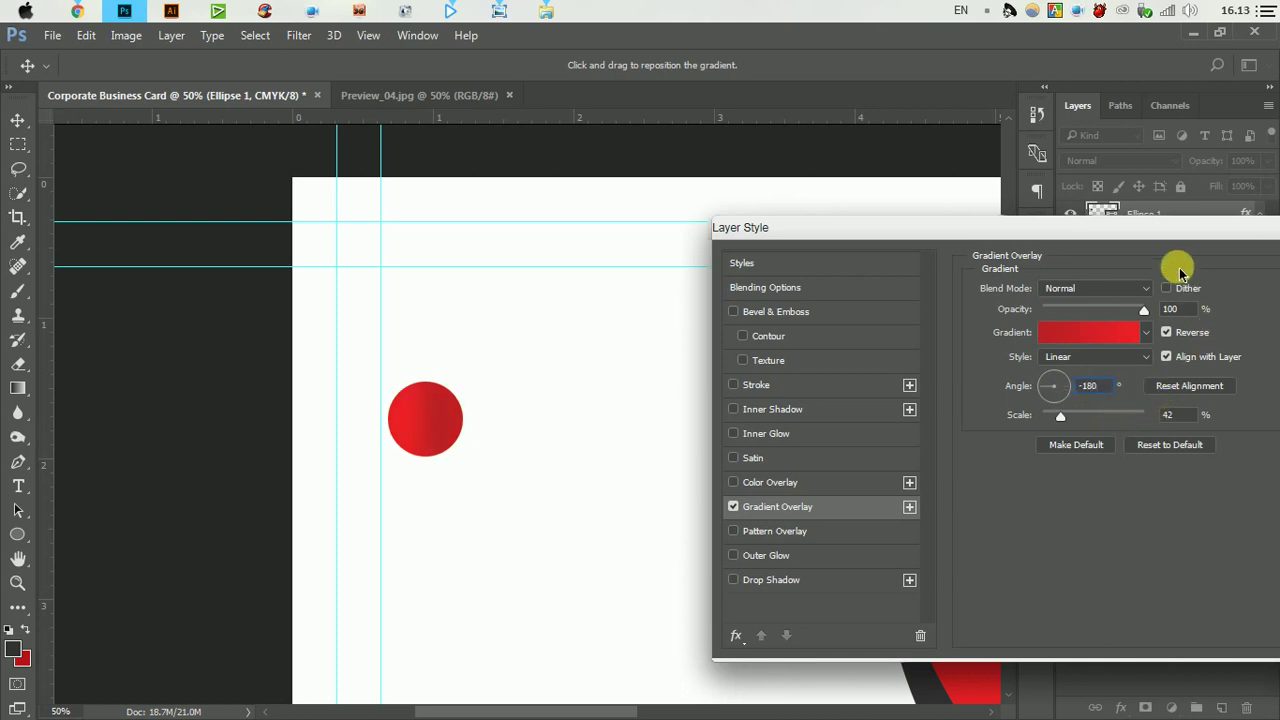
- Brighten the left gradient stop's red and apply the gradient overlay
left_click(1104, 336)
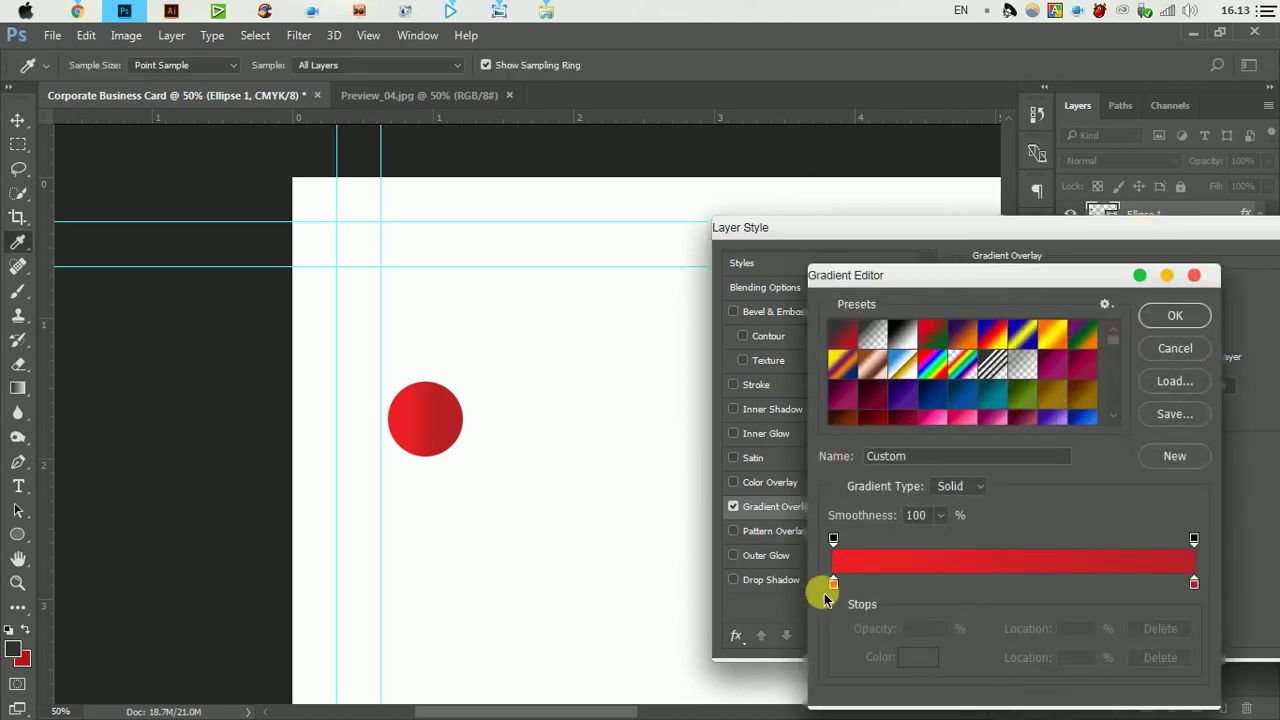
double_click(834, 590)
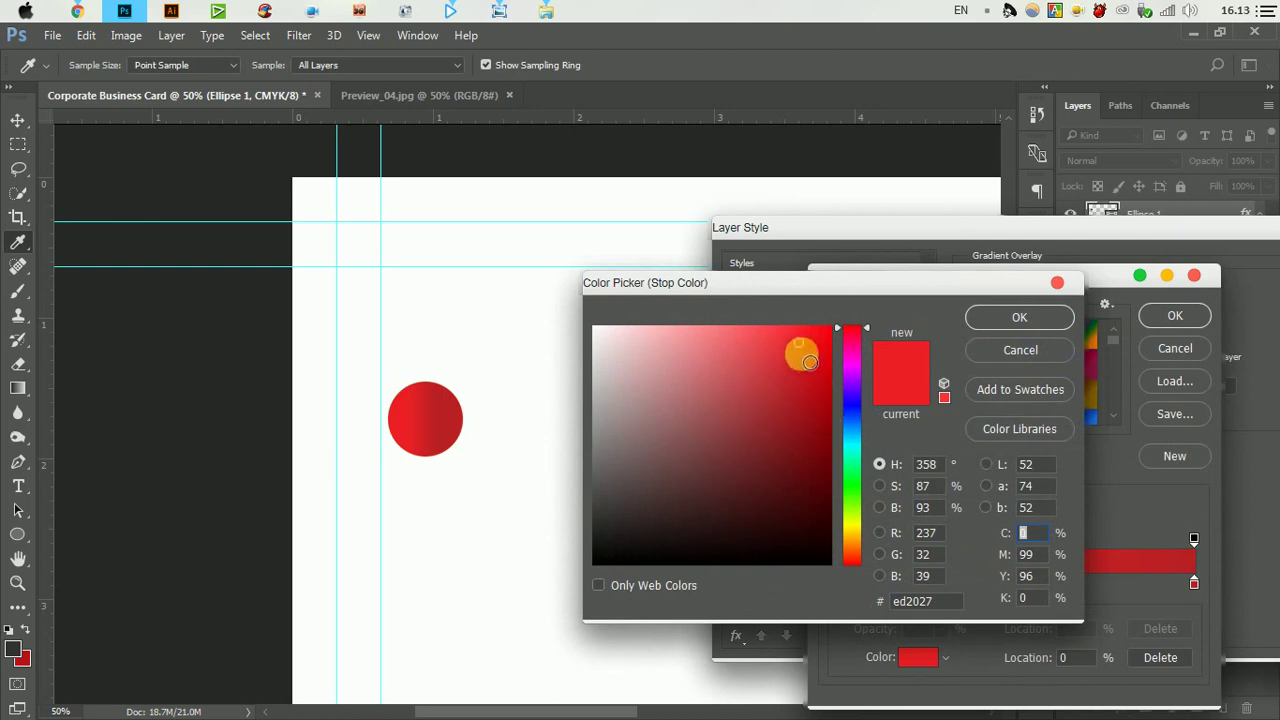
left_click(811, 335)
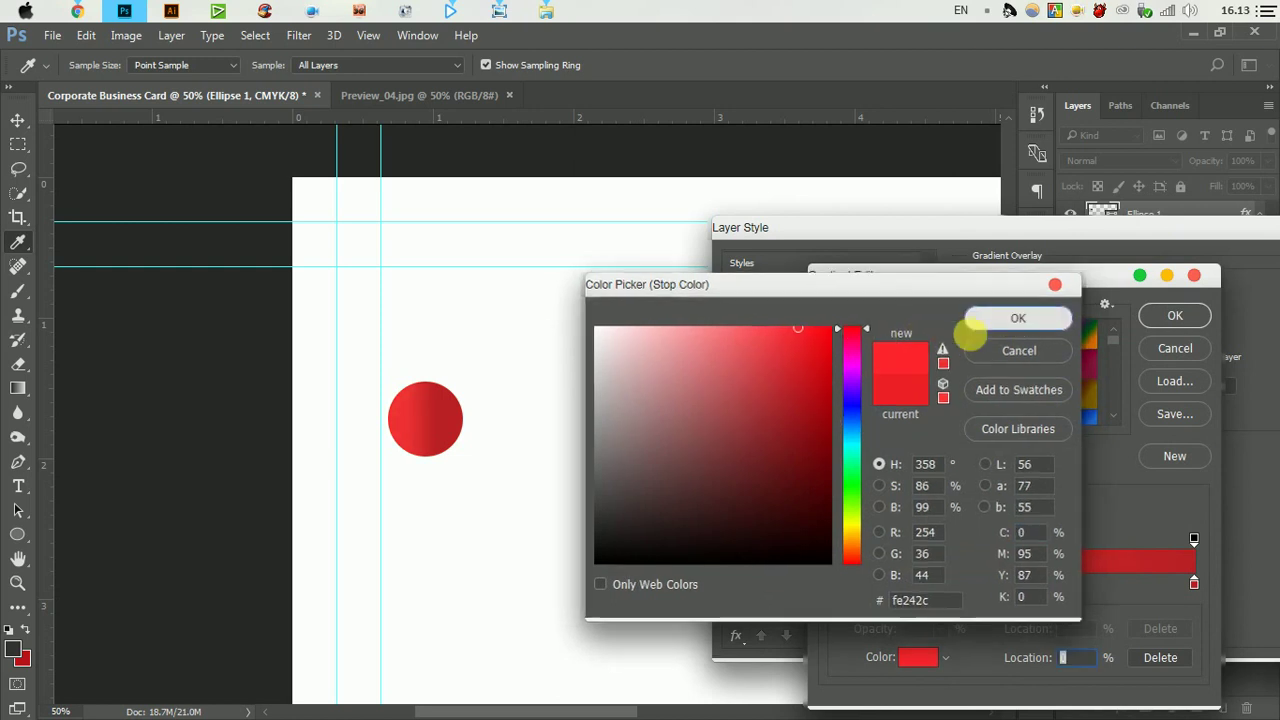
left_click(1019, 318)
left_click(1175, 315)
left_click_drag(1157, 240, 903, 249)
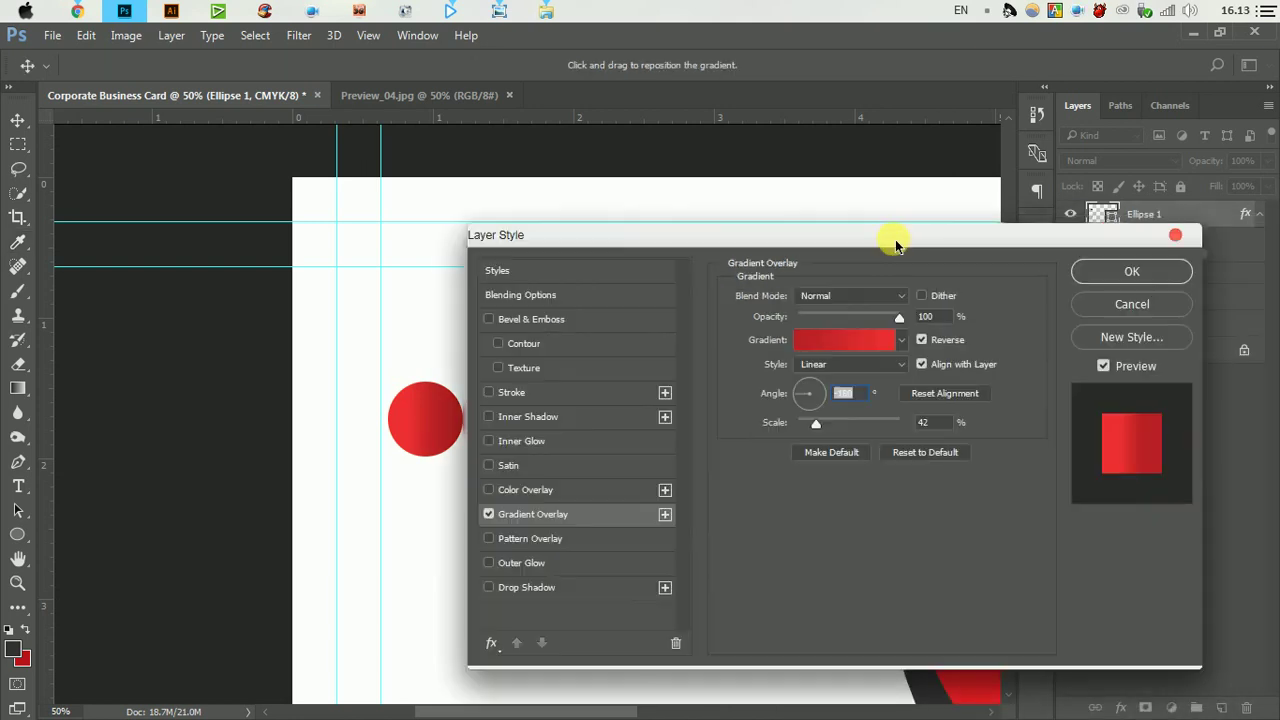
left_click(1115, 271)
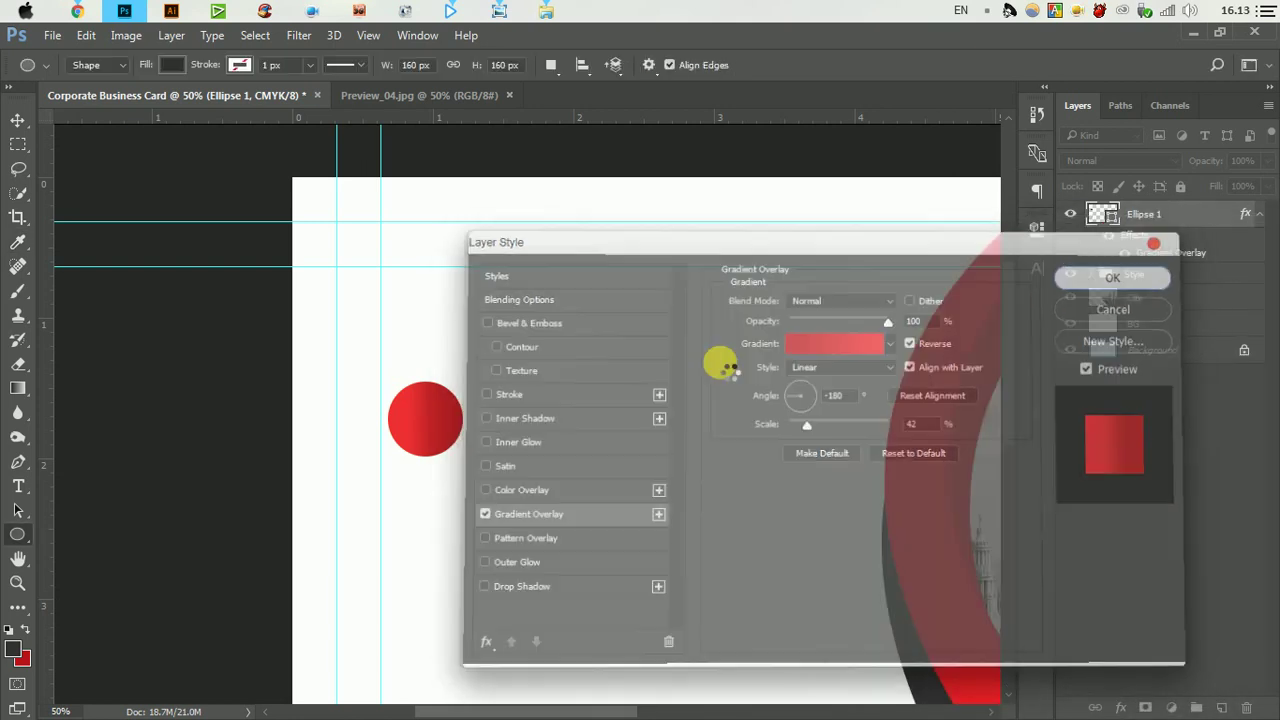
- Move the red circle down and Alt-drag two copies stacked below it
left_click(562, 392, "alt")
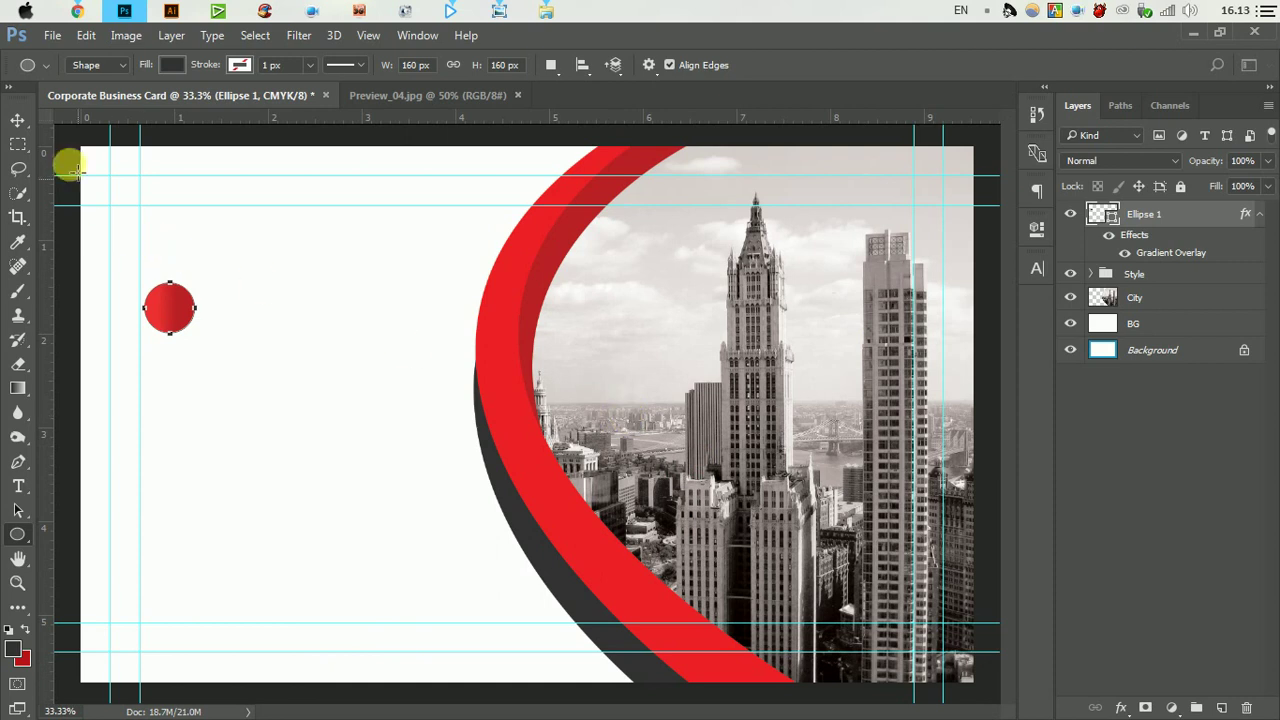
left_click(17, 119)
mouse_move(182, 298)
left_mouse_down()
mouse_move(193, 493)
mouse_move(181, 411)
left_mouse_up()
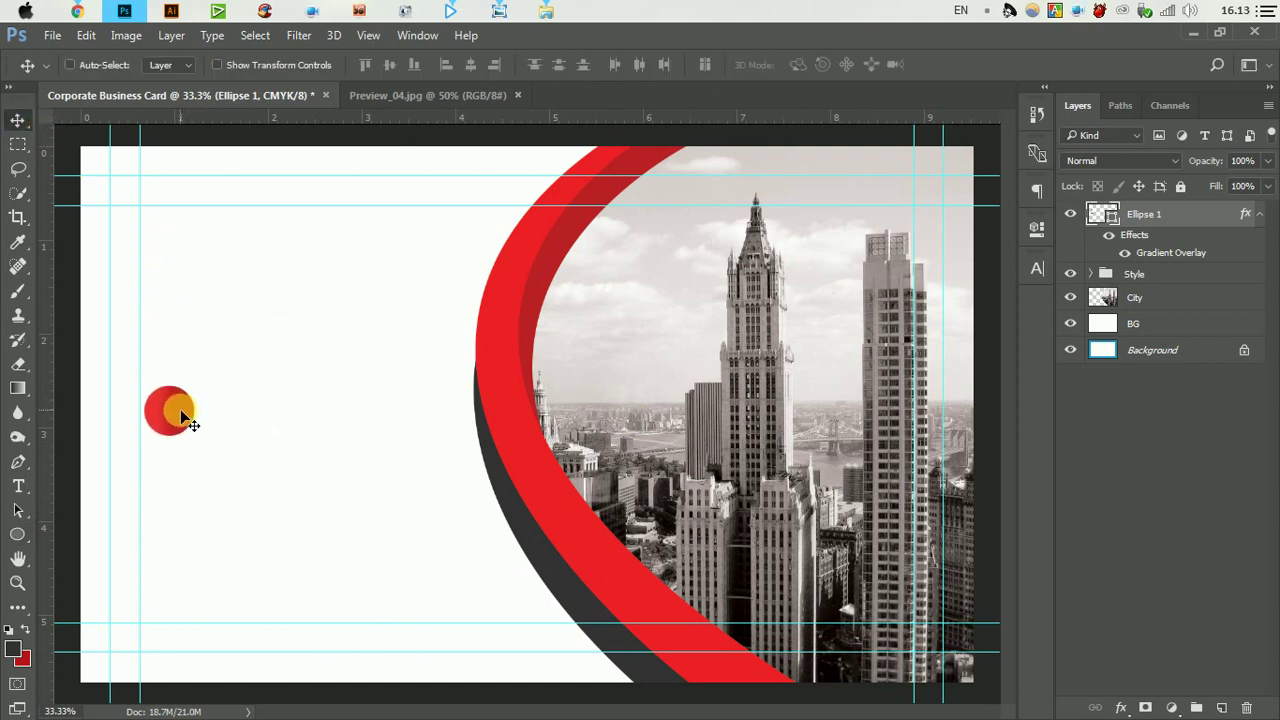
left_click_drag(181, 411, 183, 477)
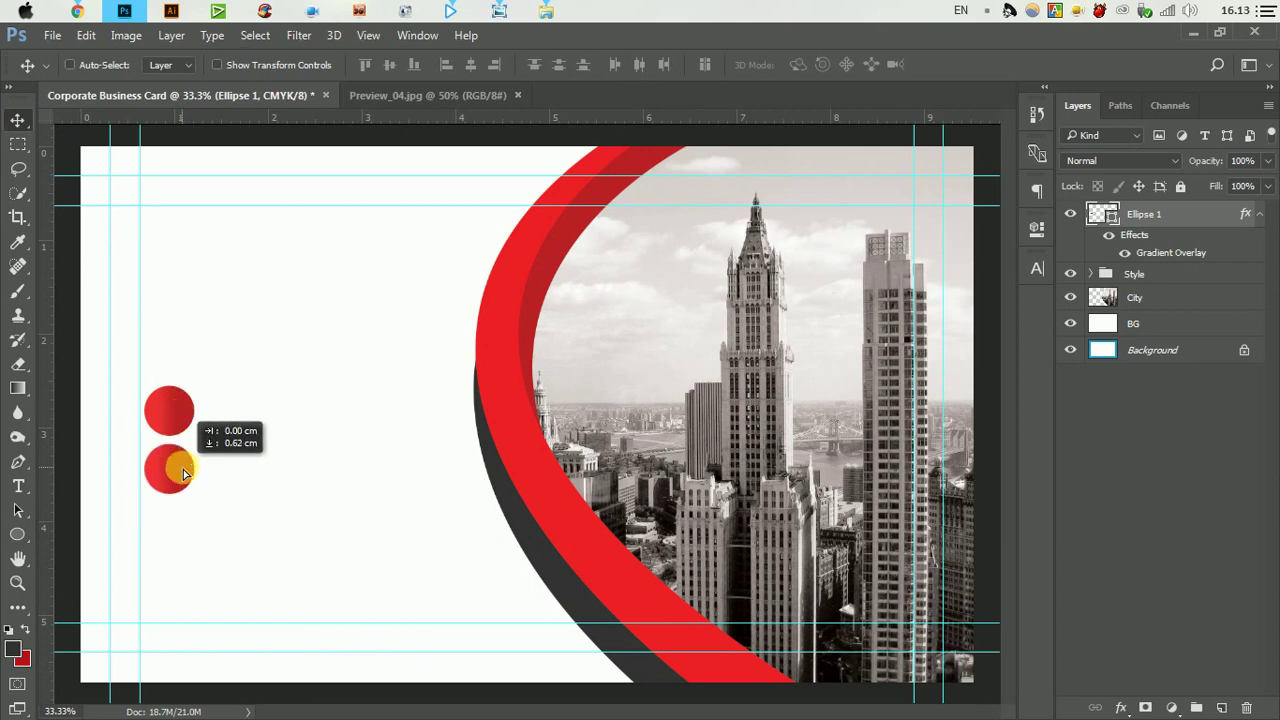
left_click_drag(181, 477, 182, 544)
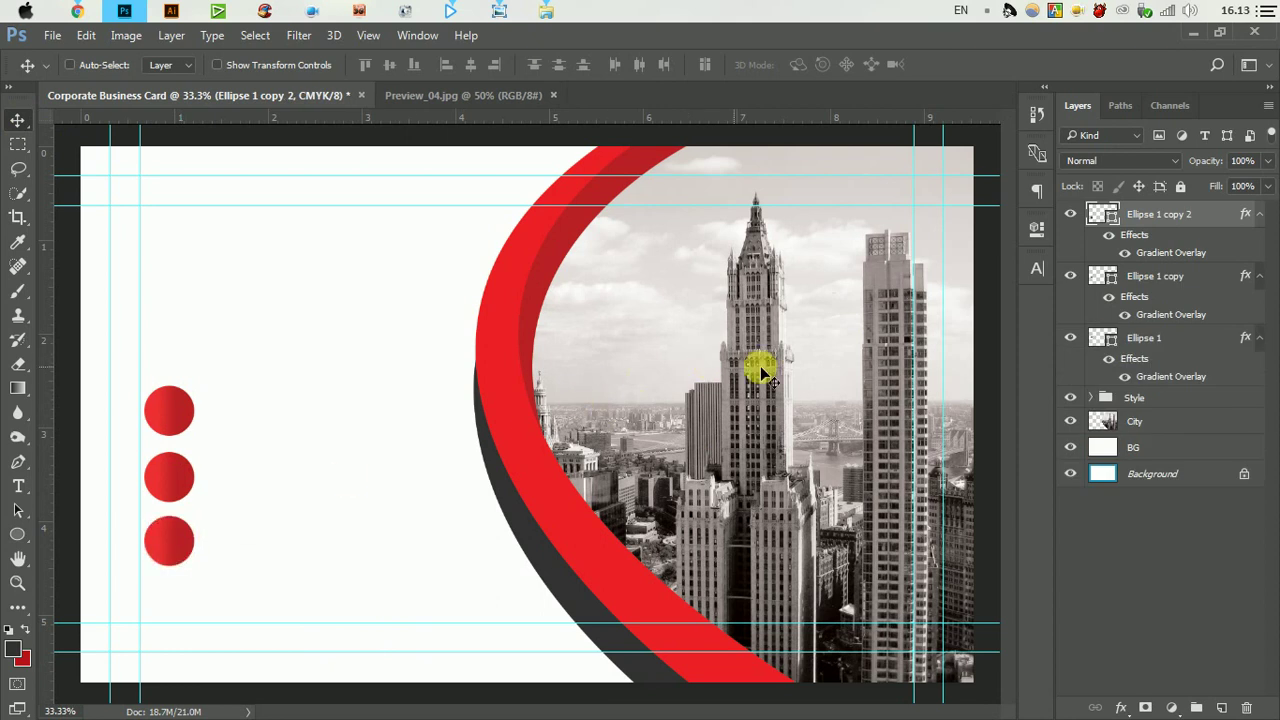
- Collapse the three circles' effect lists and select the top circle, Ellipse 1
left_click(1250, 277)
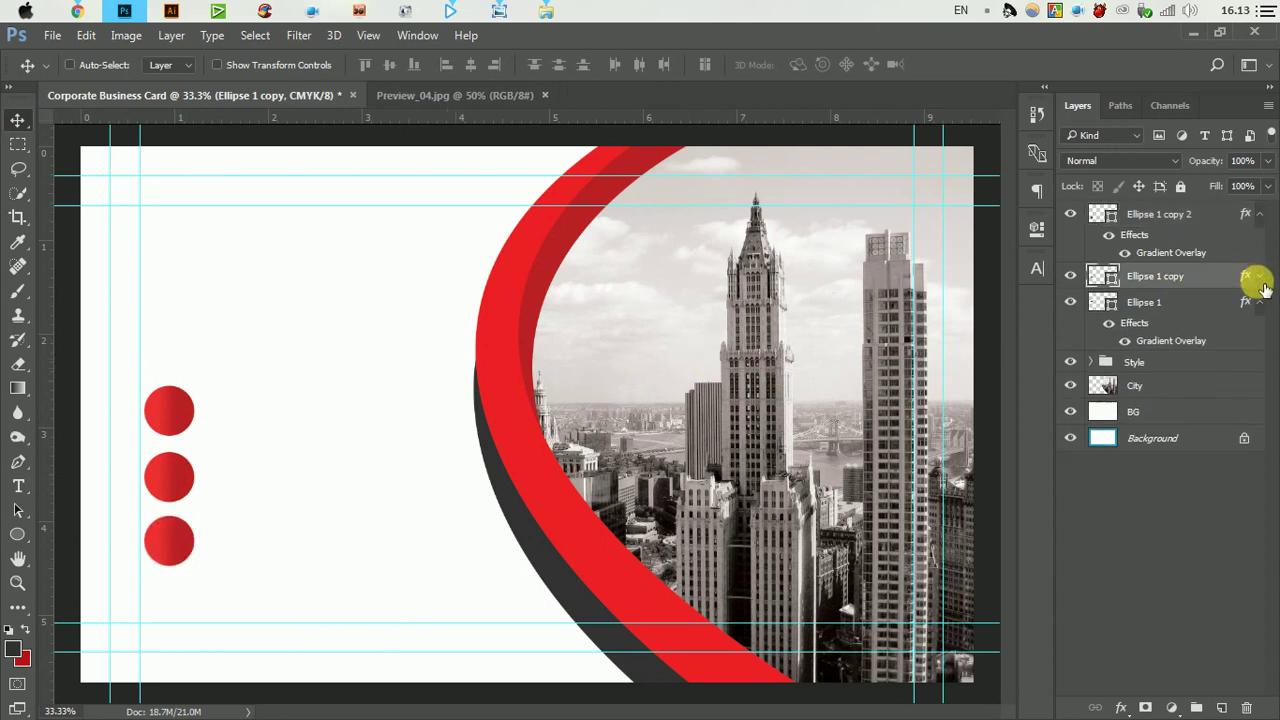
left_click(1260, 303)
left_click(1259, 215)
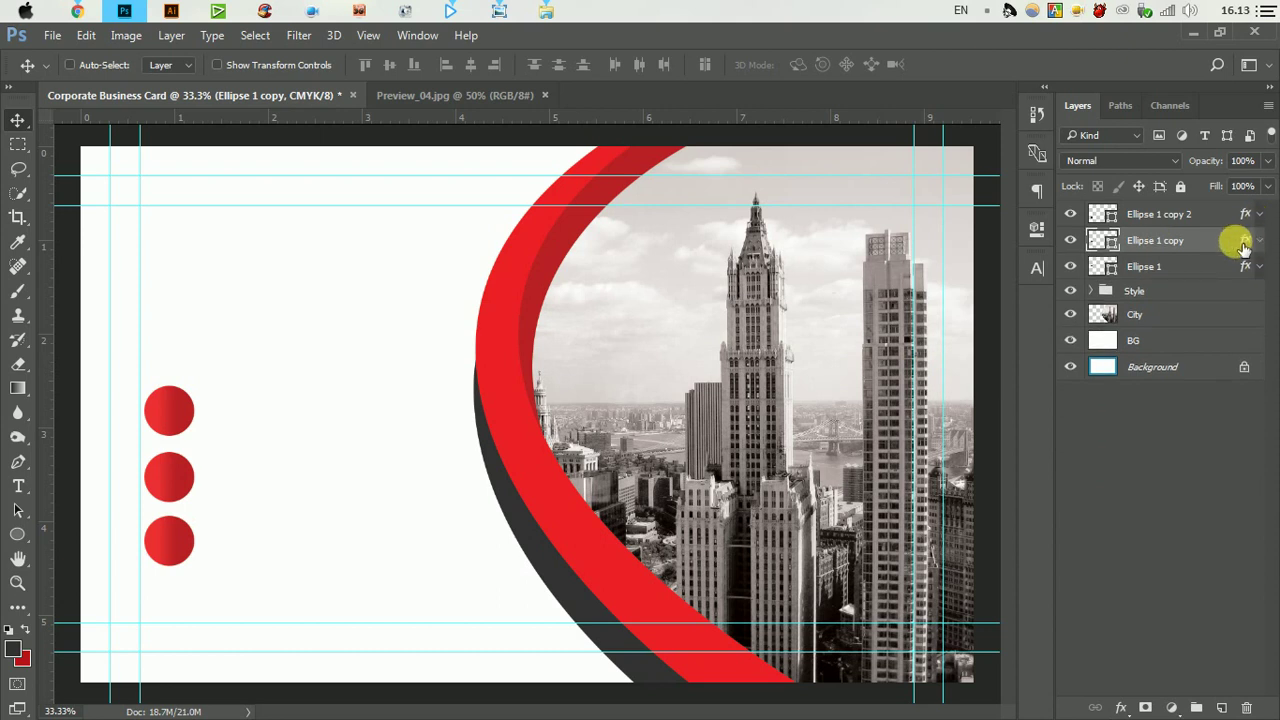
left_click(1142, 270)
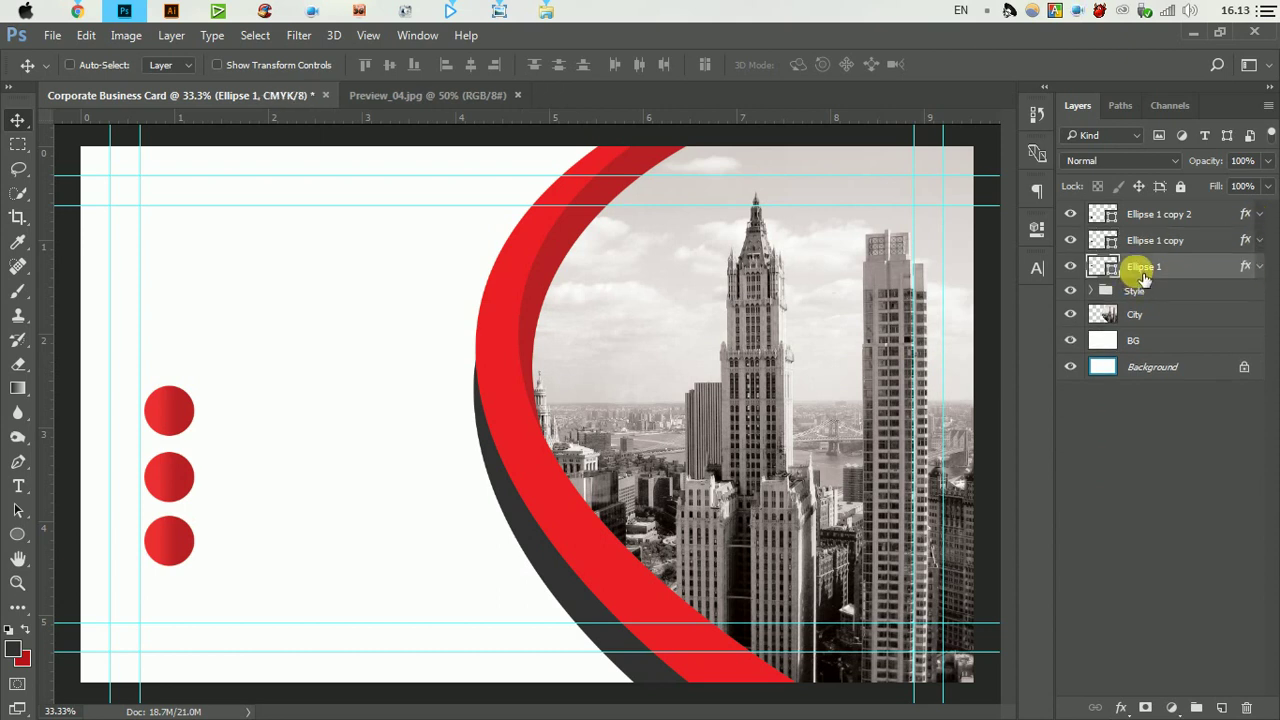
left_click(1145, 214)
left_click(1166, 270)
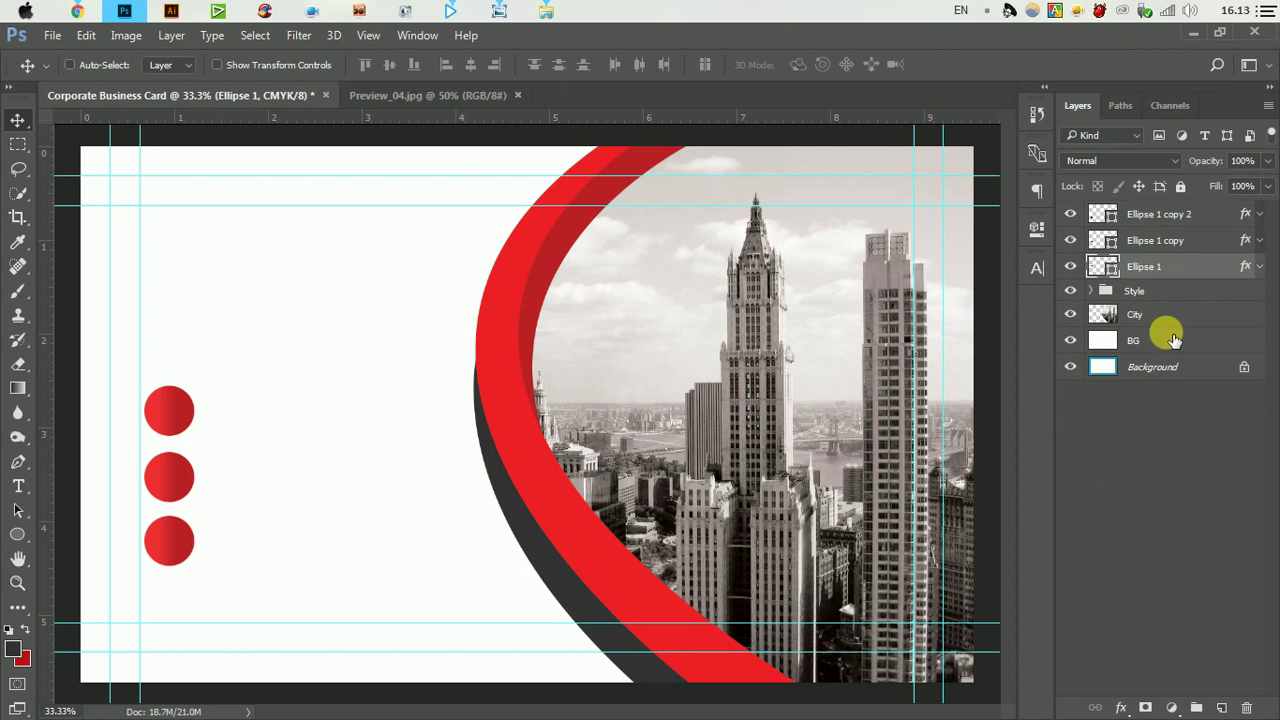
- Create a new group named Call and move Ellipse 1 into it
left_click(1196, 707)
double_click(1140, 264)
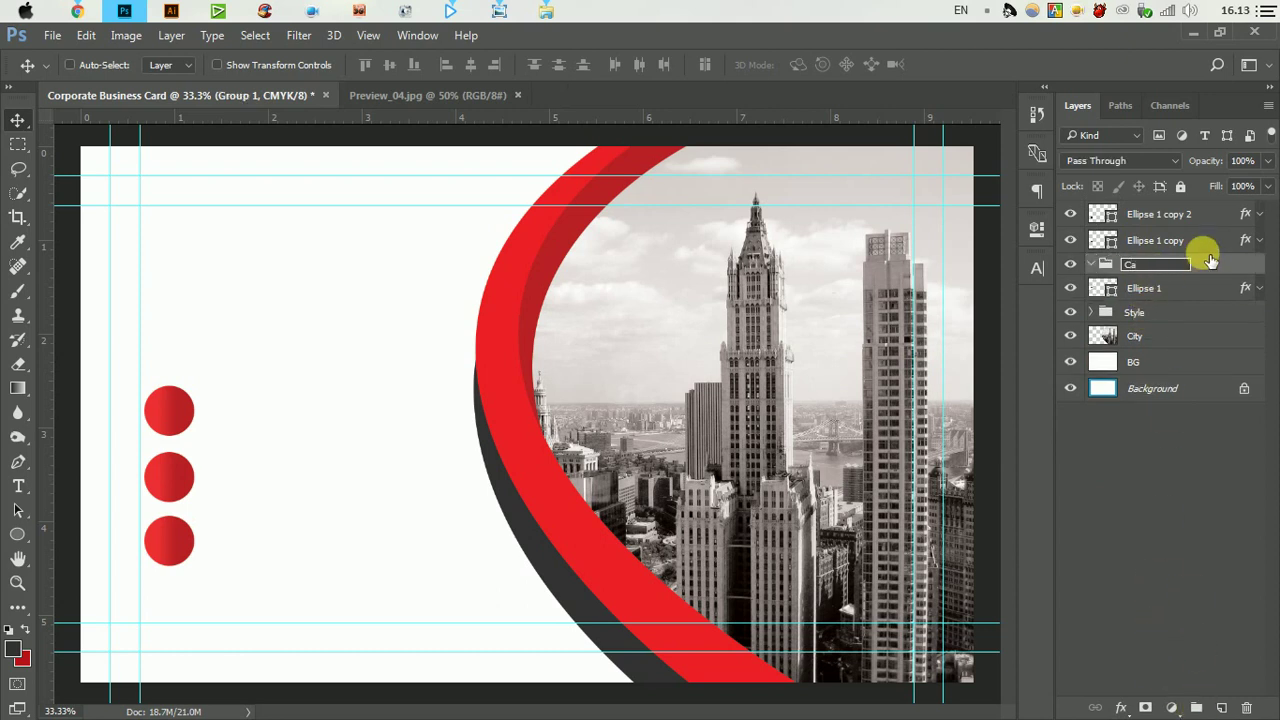
left_click(1088, 268)
mouse_move(1143, 288)
left_mouse_down()
mouse_move(1097, 290)
mouse_move(1108, 275)
mouse_move(1185, 300)
left_mouse_up()
left_click(1070, 288)
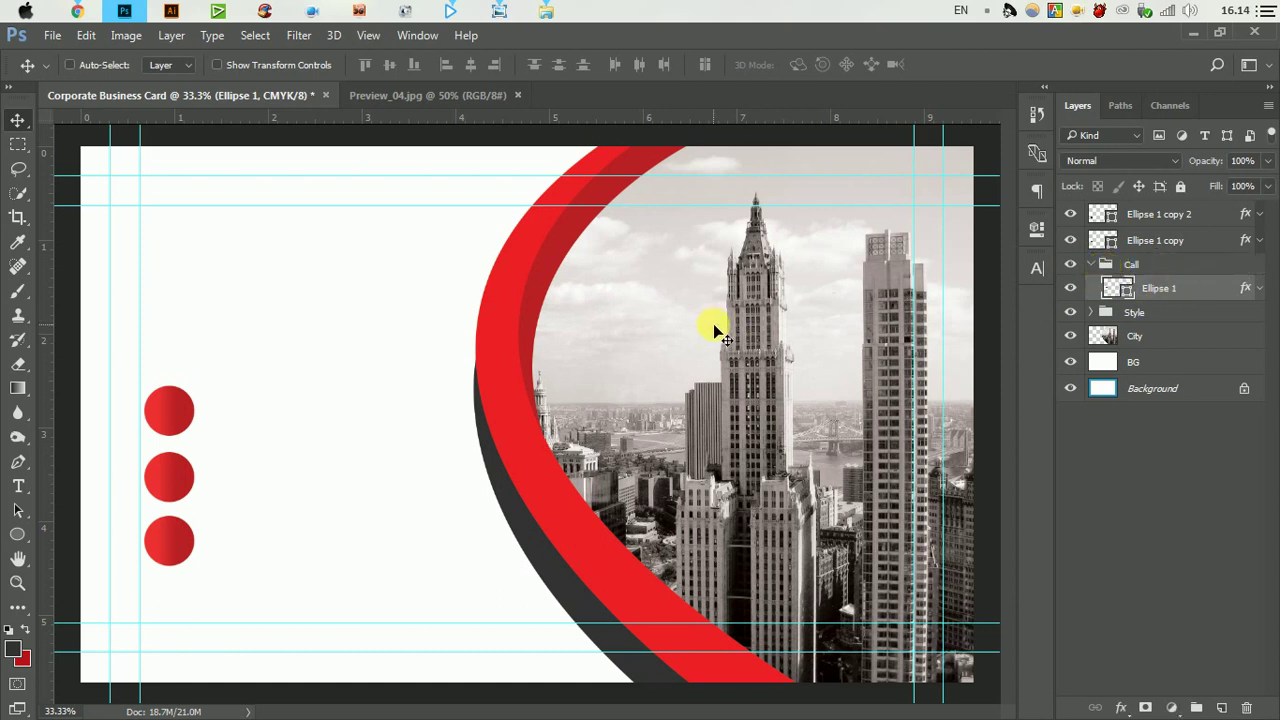
left_click(553, 8)
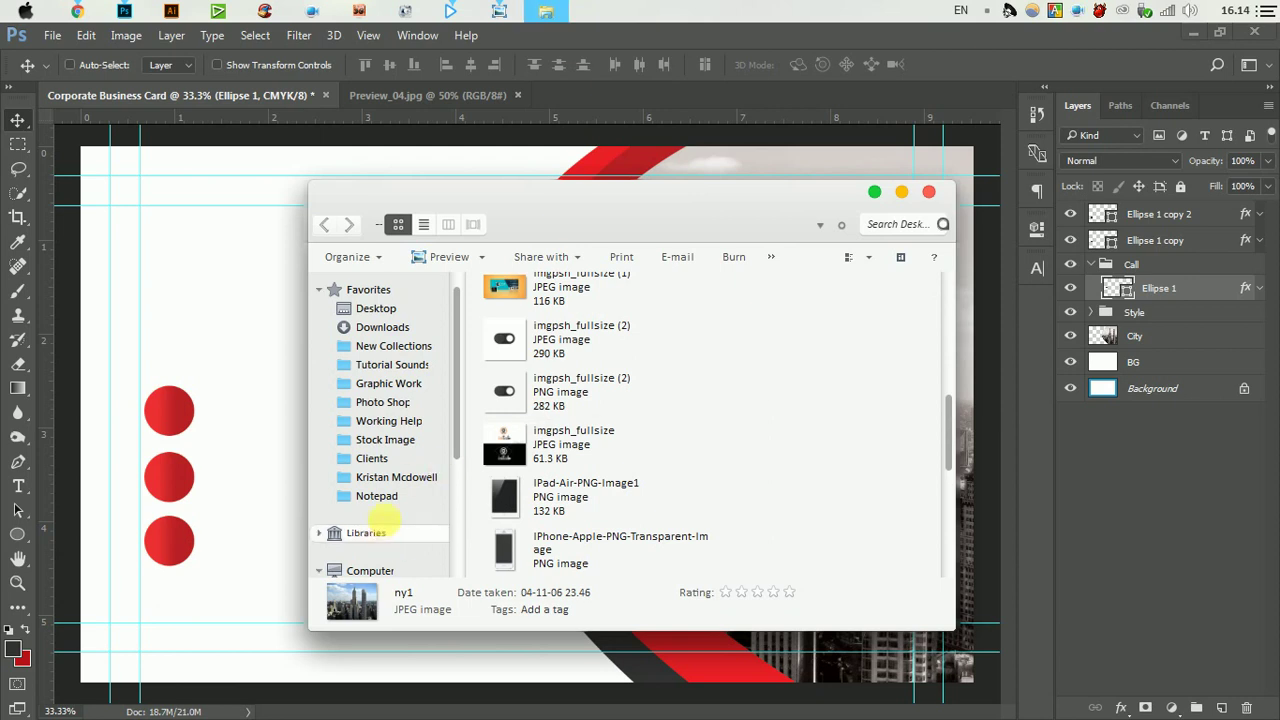
- Browse Stock Image > Business Card and open the Call Icons folder of 17 phone icons
left_click(440, 440)
left_click(588, 462)
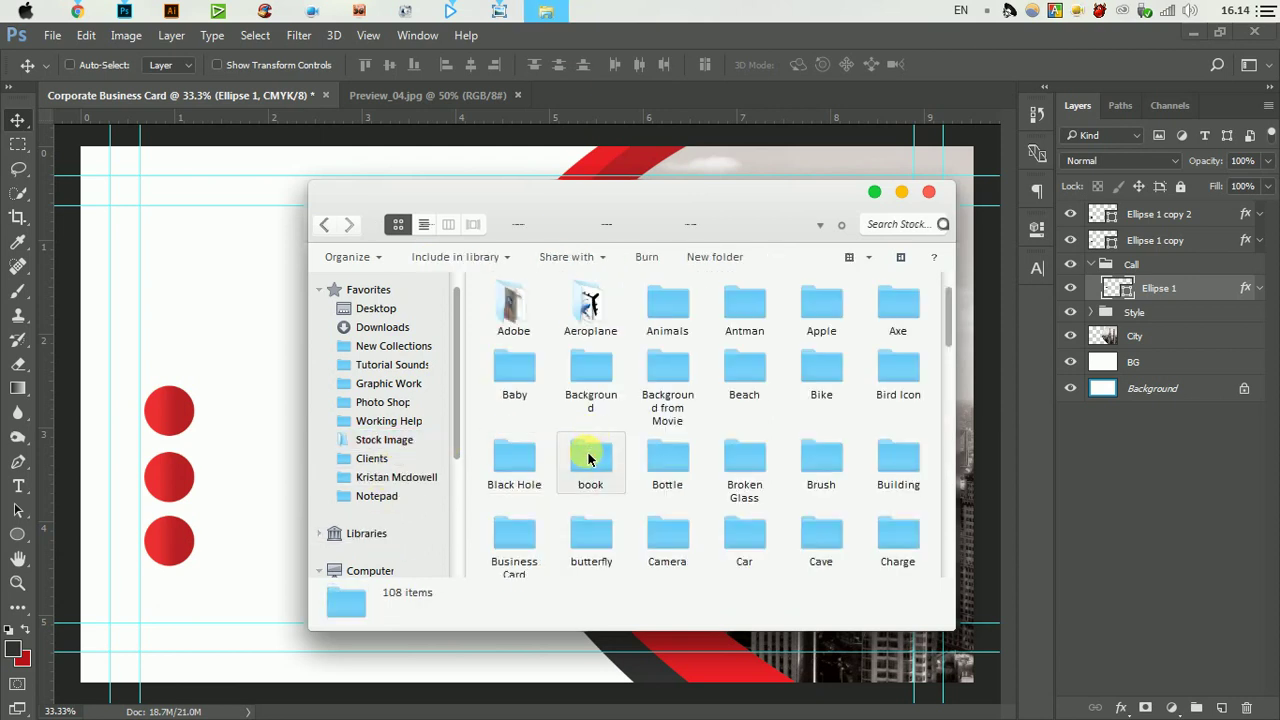
double_click(520, 538)
left_click(562, 360)
double_click(565, 362)
scroll(595, 358, "down", 5)
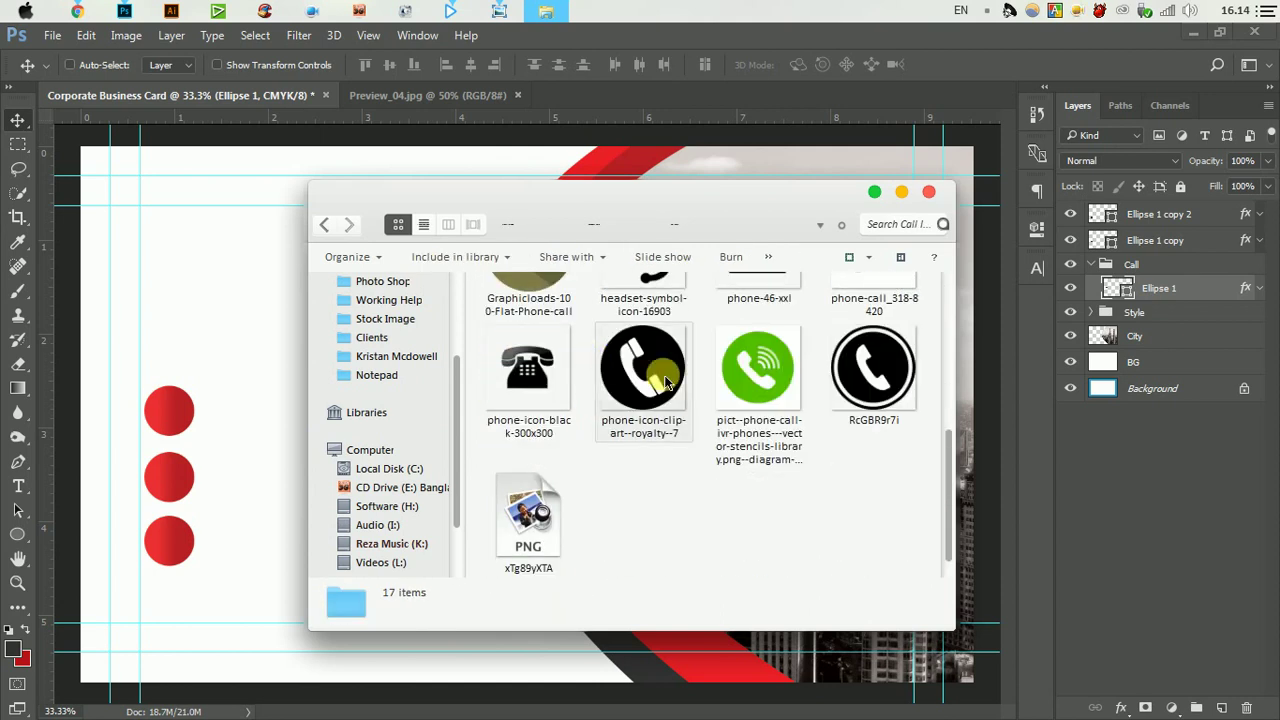
scroll(611, 364, "up", 1)
scroll(740, 370, "up", 2)
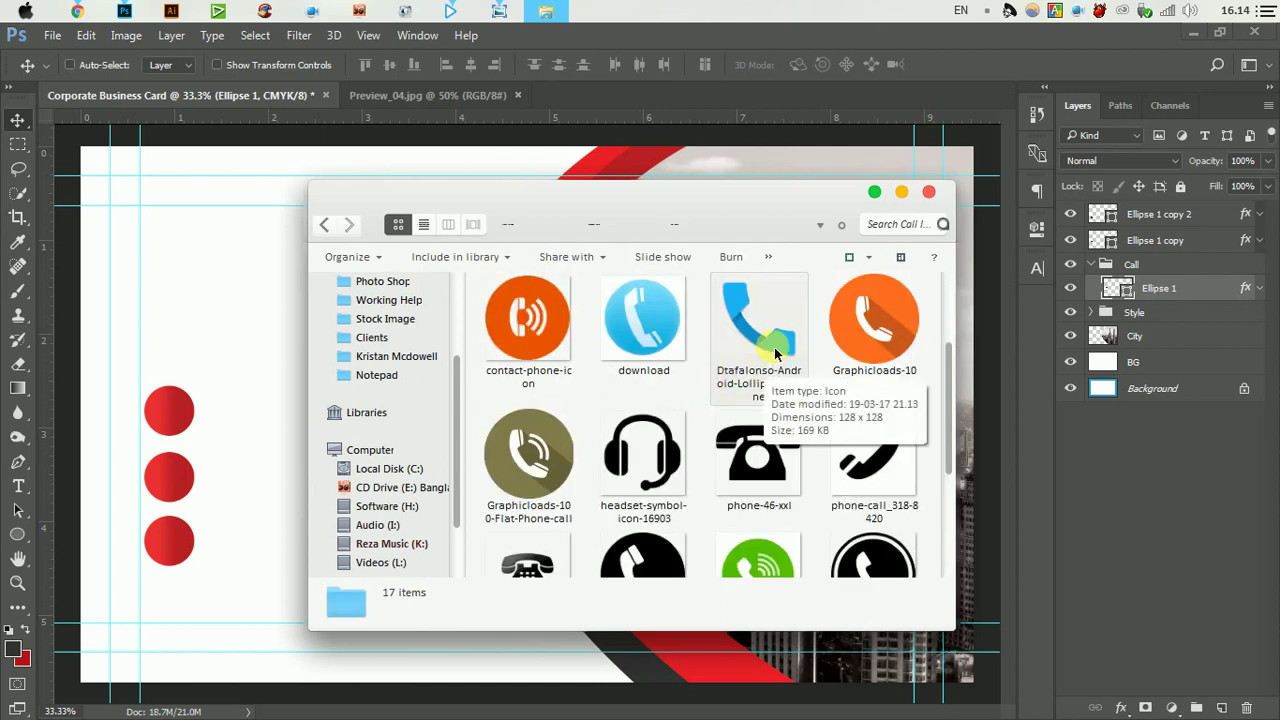
- Place the headset icon, shrink it into the top red circle, and rename its layer Call
scroll(776, 349, "down", 1)
left_click_drag(643, 355, 210, 414)
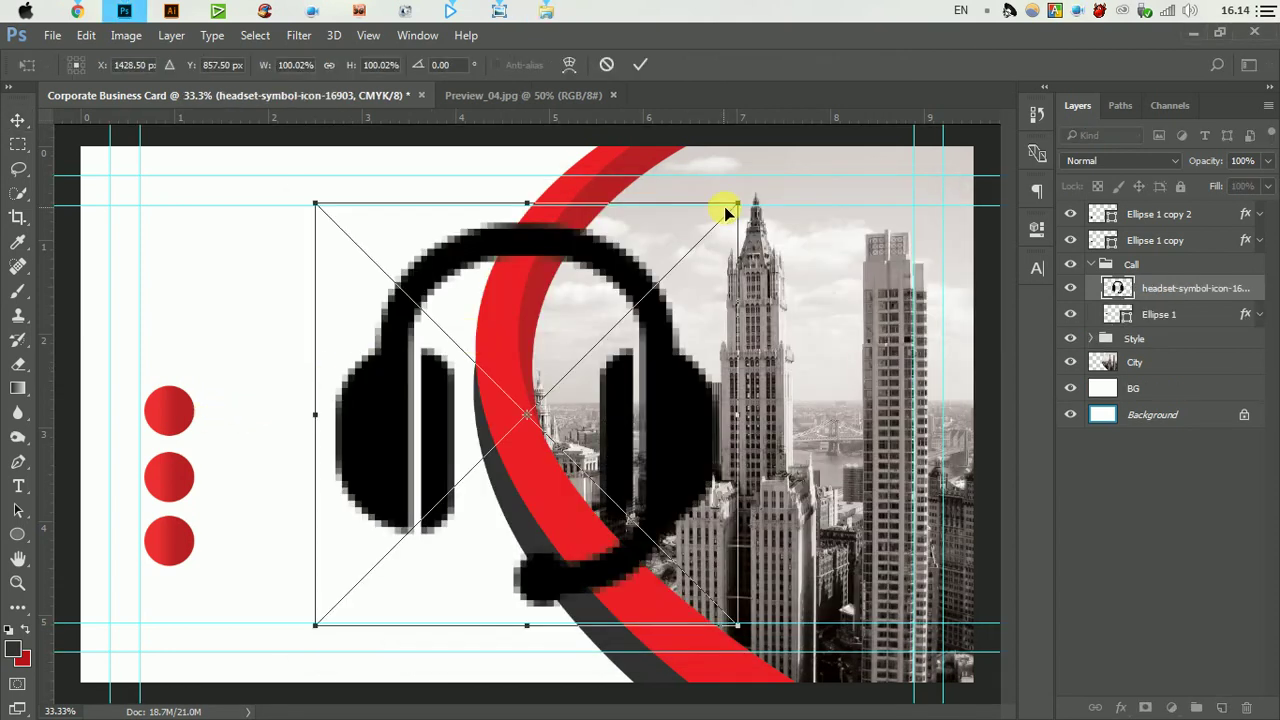
left_click_drag(733, 213, 336, 540)
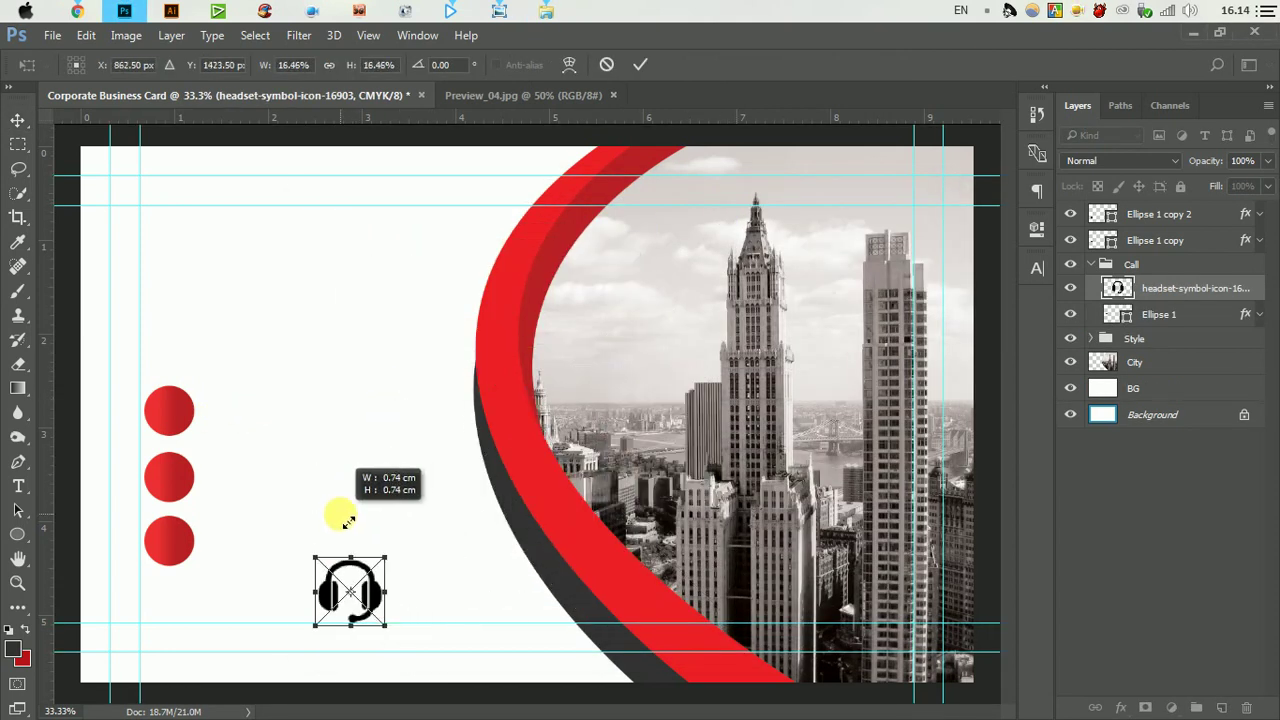
left_click_drag(336, 540, 311, 566)
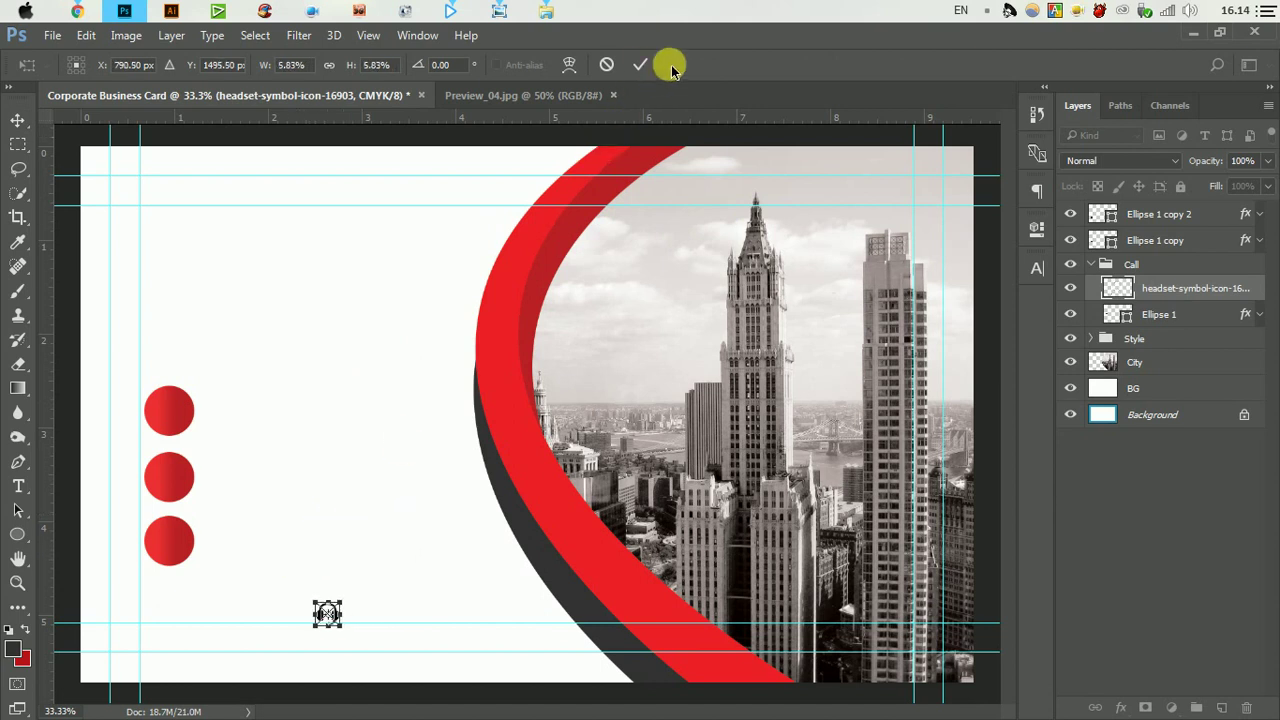
left_click(640, 64)
left_click_drag(330, 614, 171, 410)
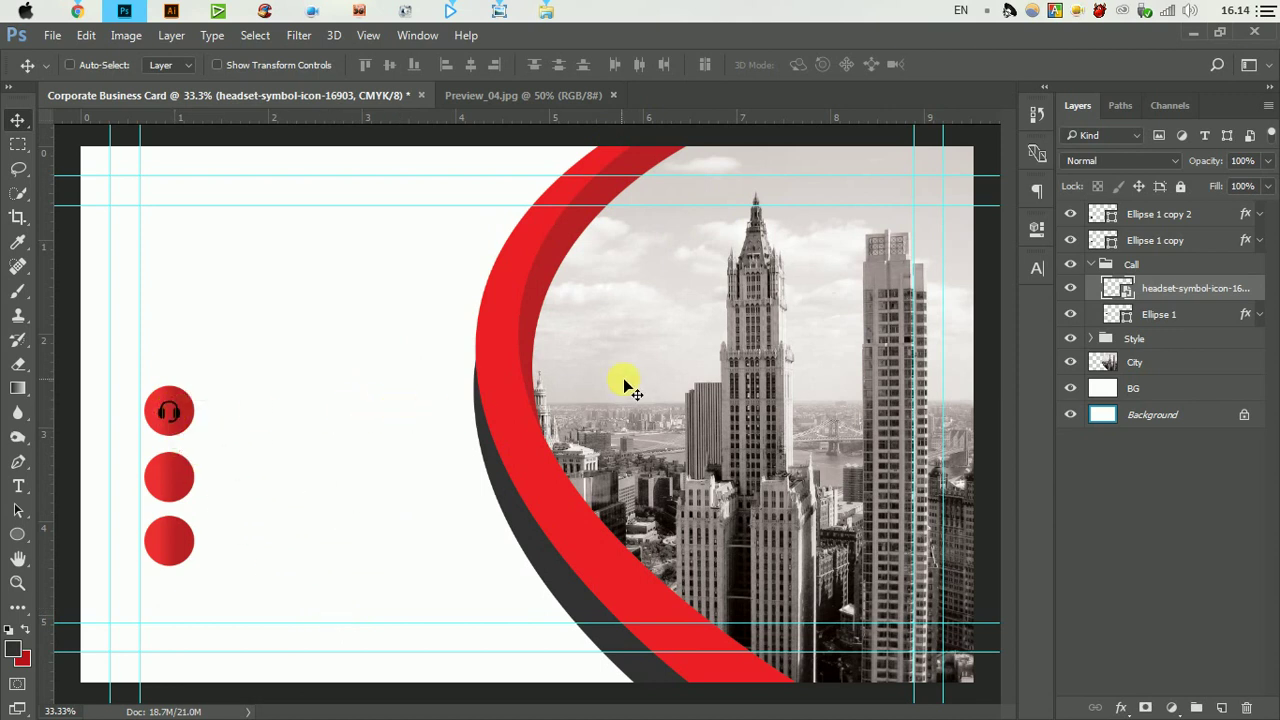
double_click(1195, 289)
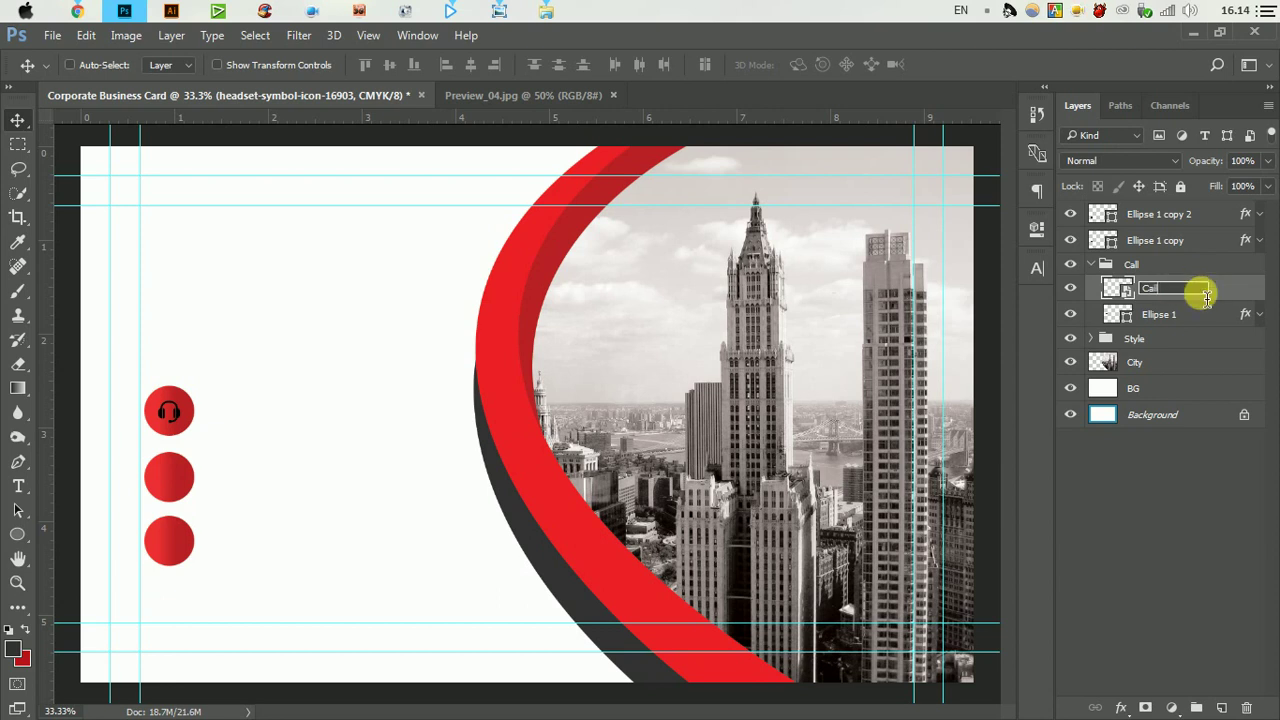
key("Return")
double_click(1200, 291)
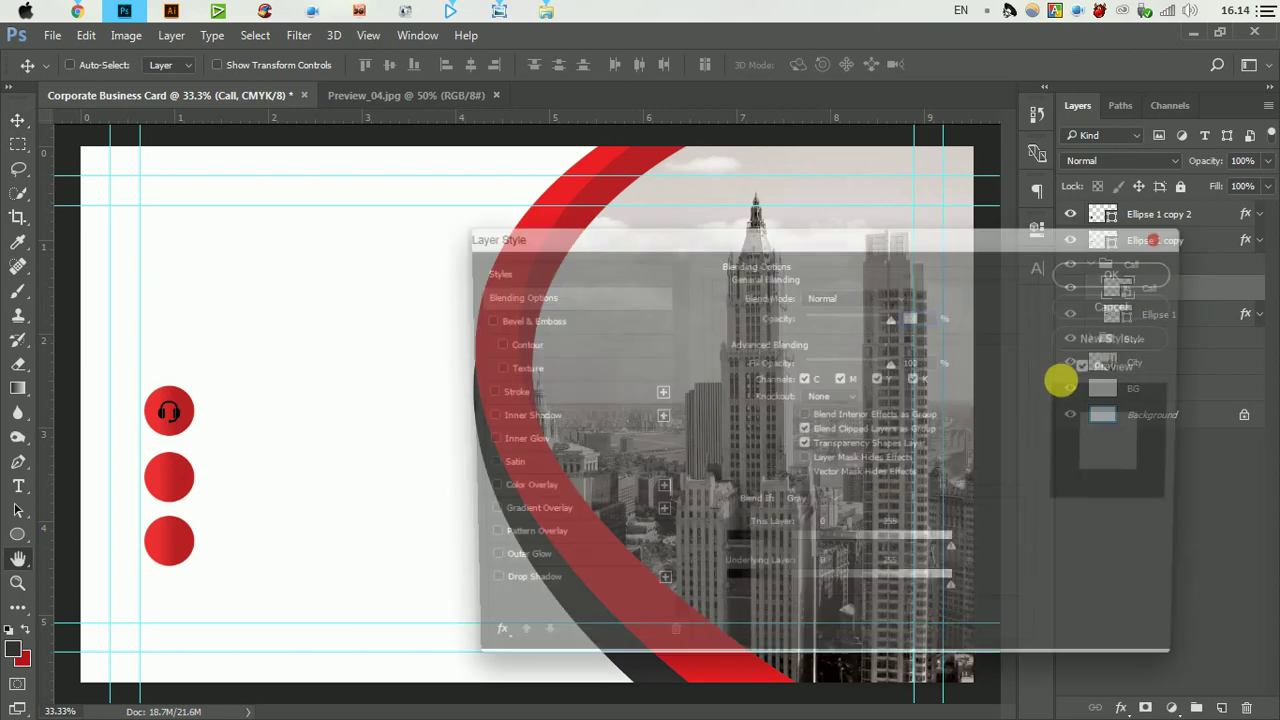
- Apply a white #ffffff Color Overlay to the headset icon and collapse the Call group
left_click(517, 491)
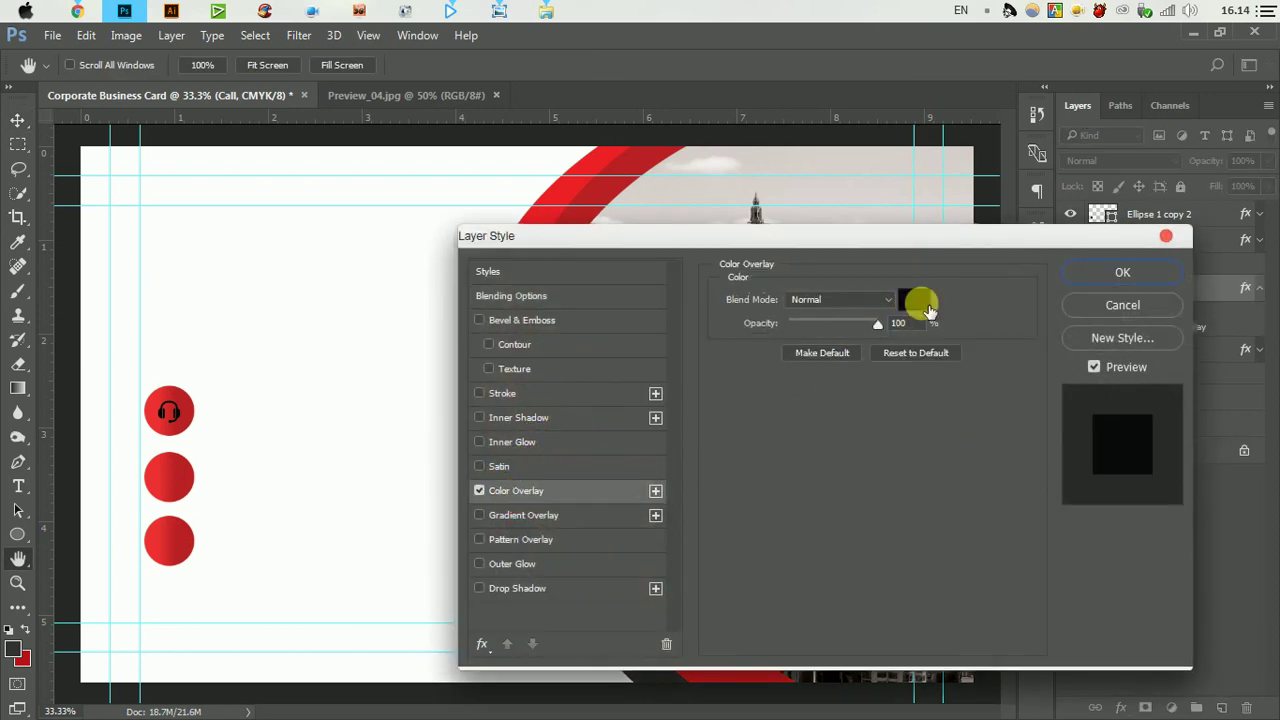
left_click(912, 294)
left_click(340, 290)
left_click(1037, 310)
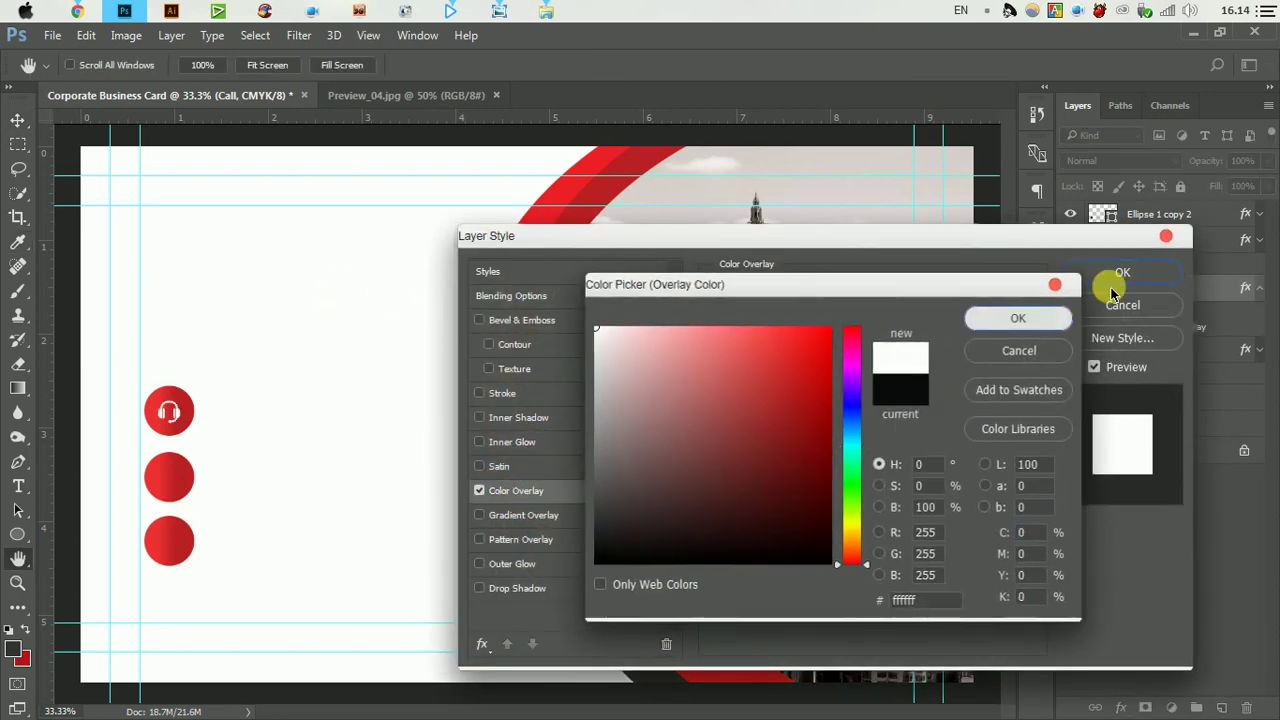
left_click(1085, 275)
left_click(178, 437, "ctrl")
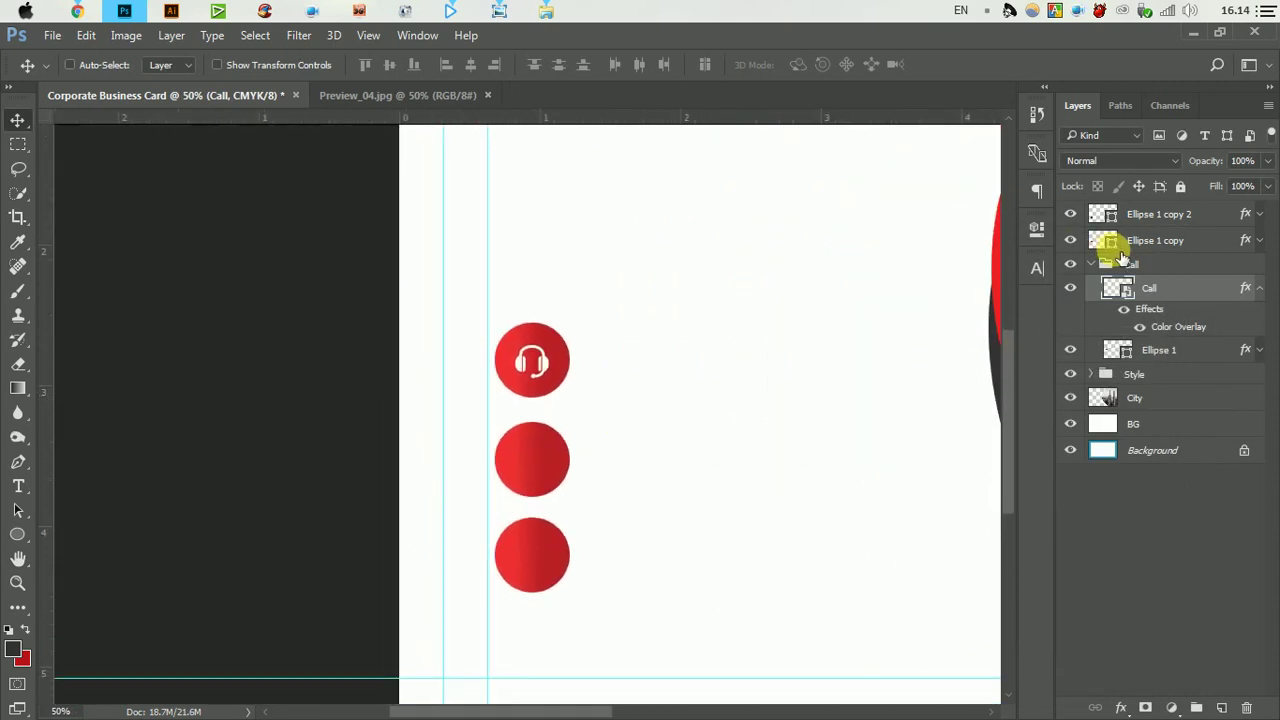
left_click(1100, 265)
left_click(1155, 242)
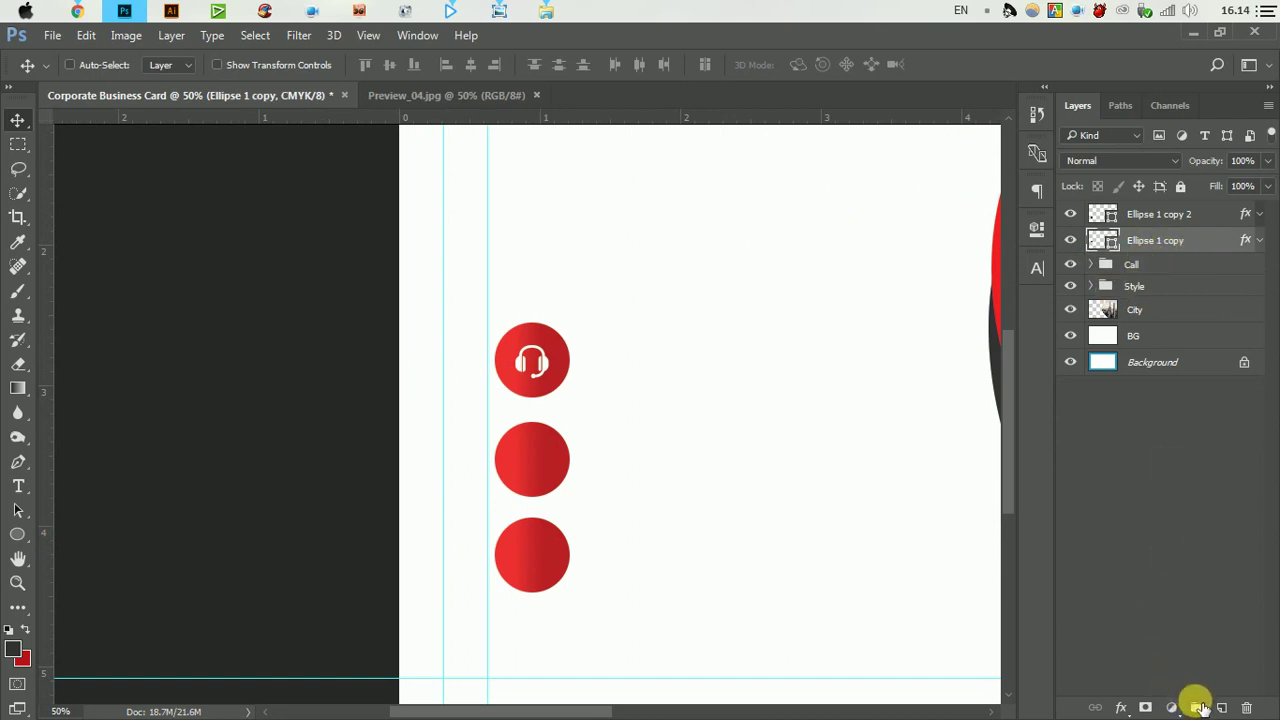
- Create a group named Message and move Ellipse 1 copy into it
left_click(1197, 707)
double_click(1140, 238)
type("Messag")
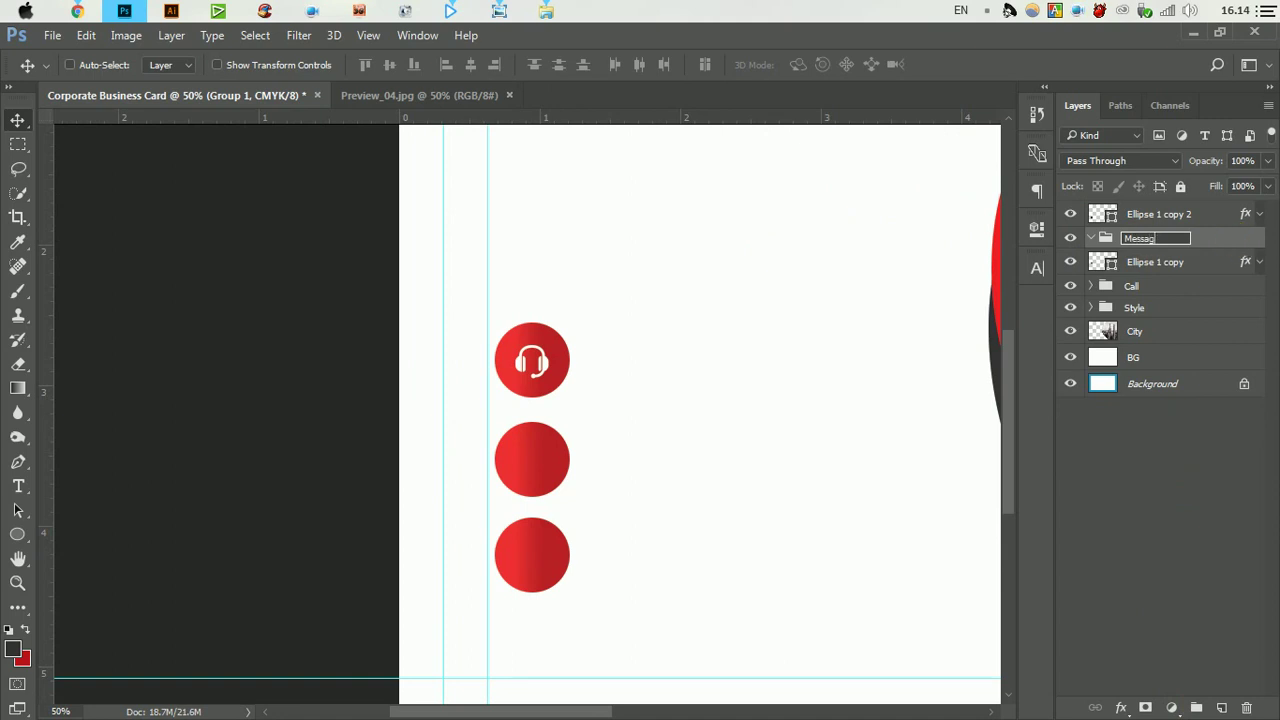
type("e")
left_click(1241, 246)
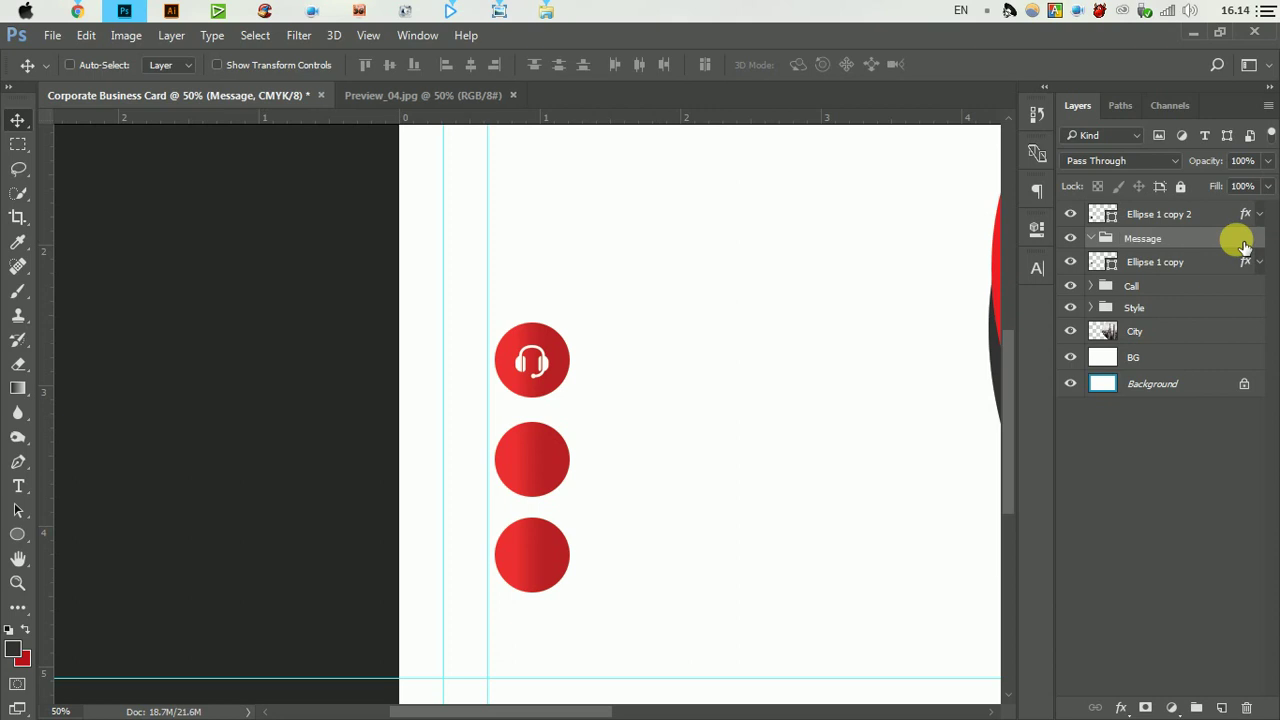
left_click_drag(1145, 260, 1162, 246)
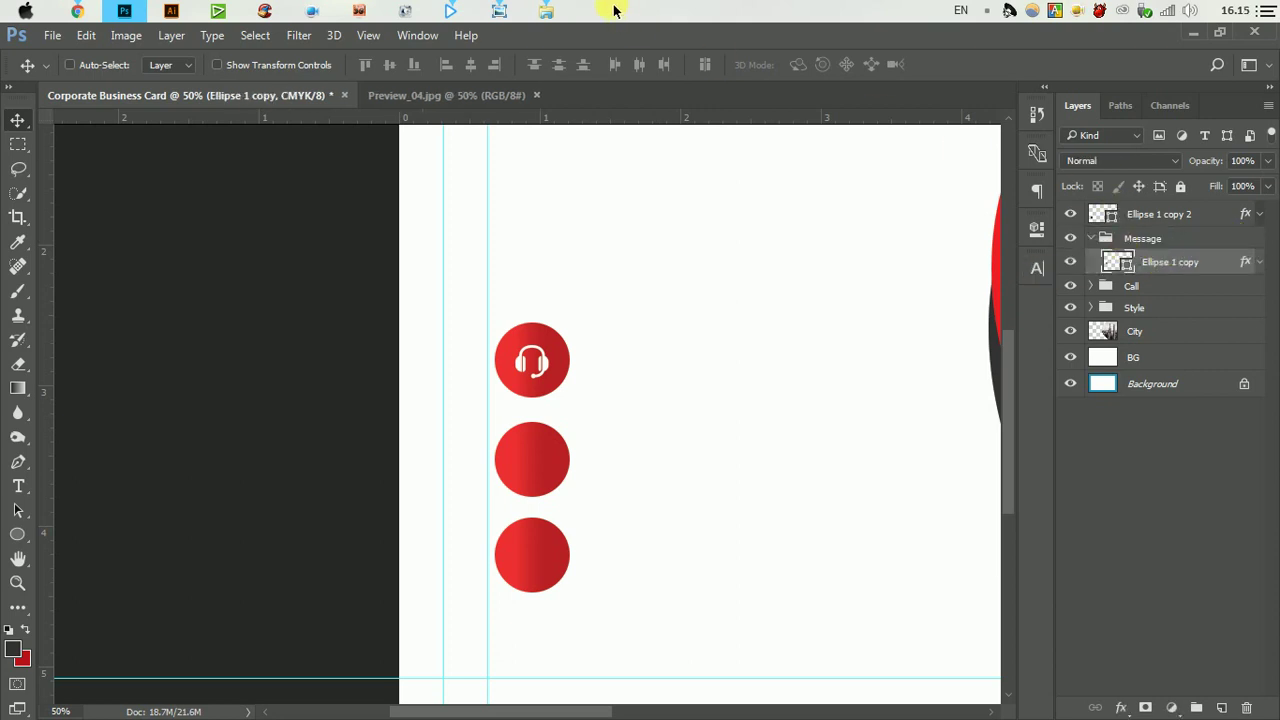
- Place the circled email icon from the Mail folder, scaled proportionally to about 21%
left_click(552, 10)
left_click(328, 228)
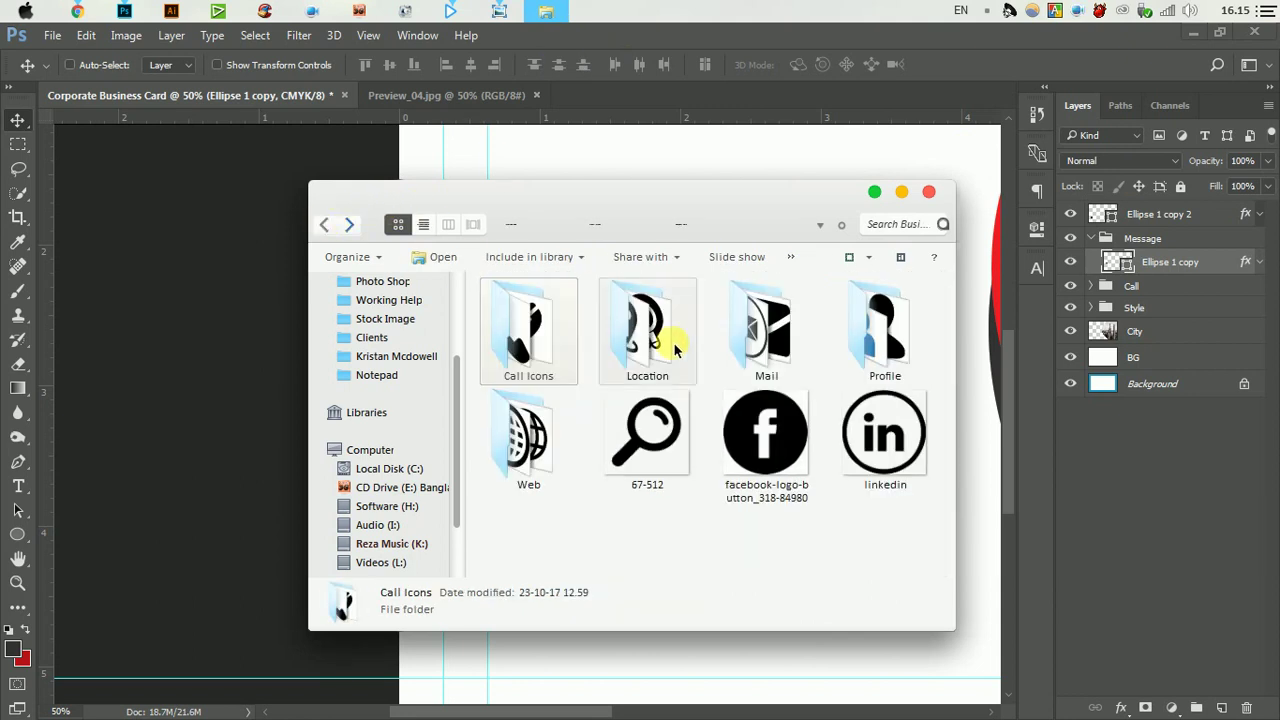
double_click(798, 353)
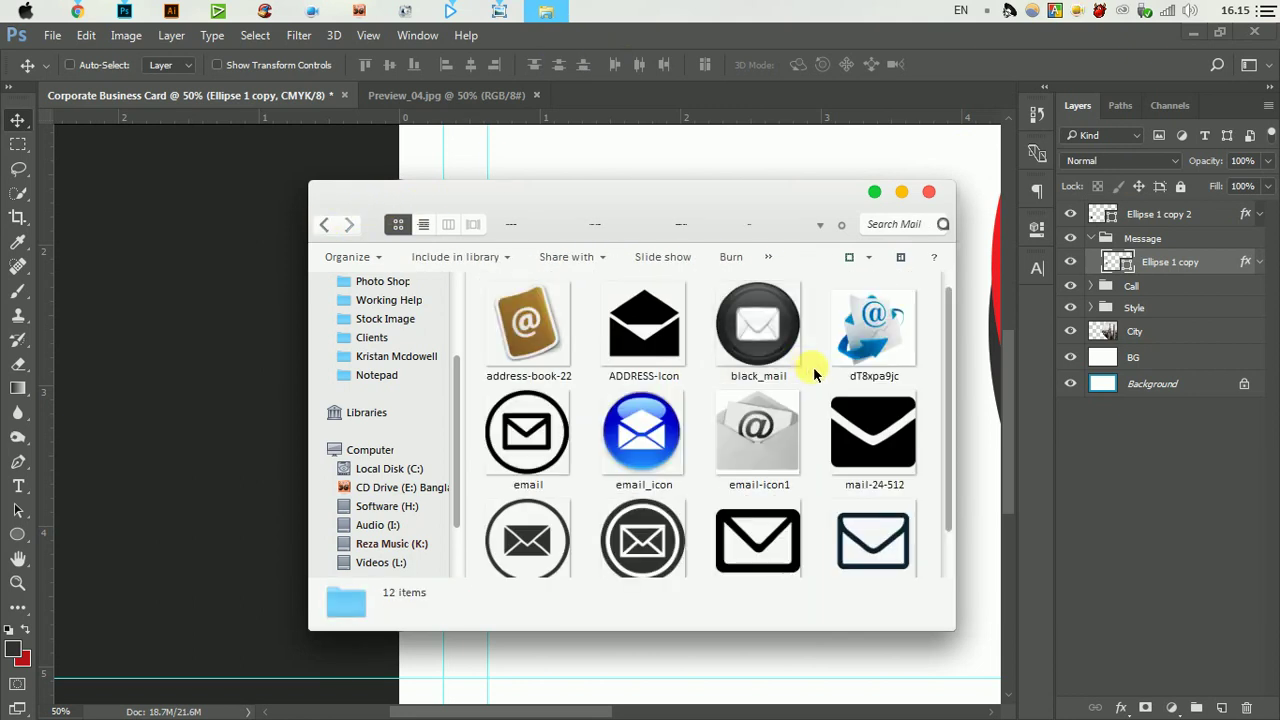
mouse_move(550, 440)
left_mouse_down()
mouse_move(360, 232)
mouse_move(468, 138)
mouse_move(628, 187)
left_mouse_up()
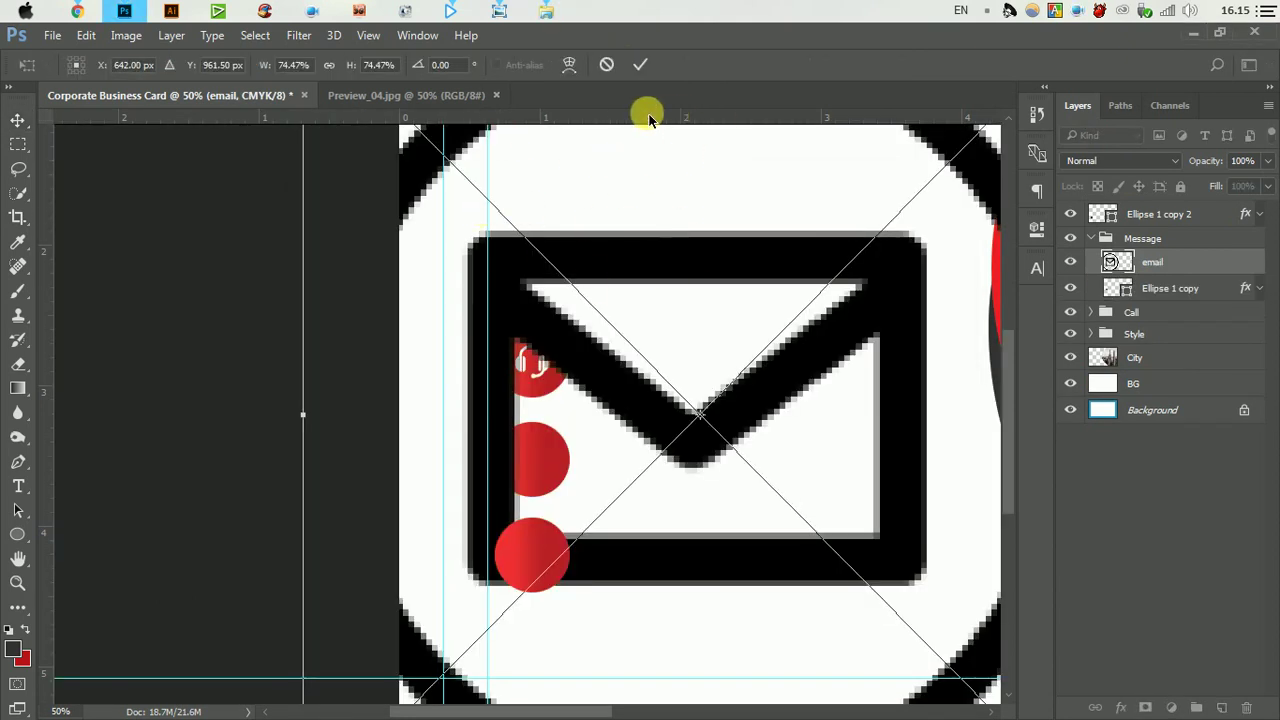
left_click(329, 65)
left_click_drag(293, 70, 214, 71)
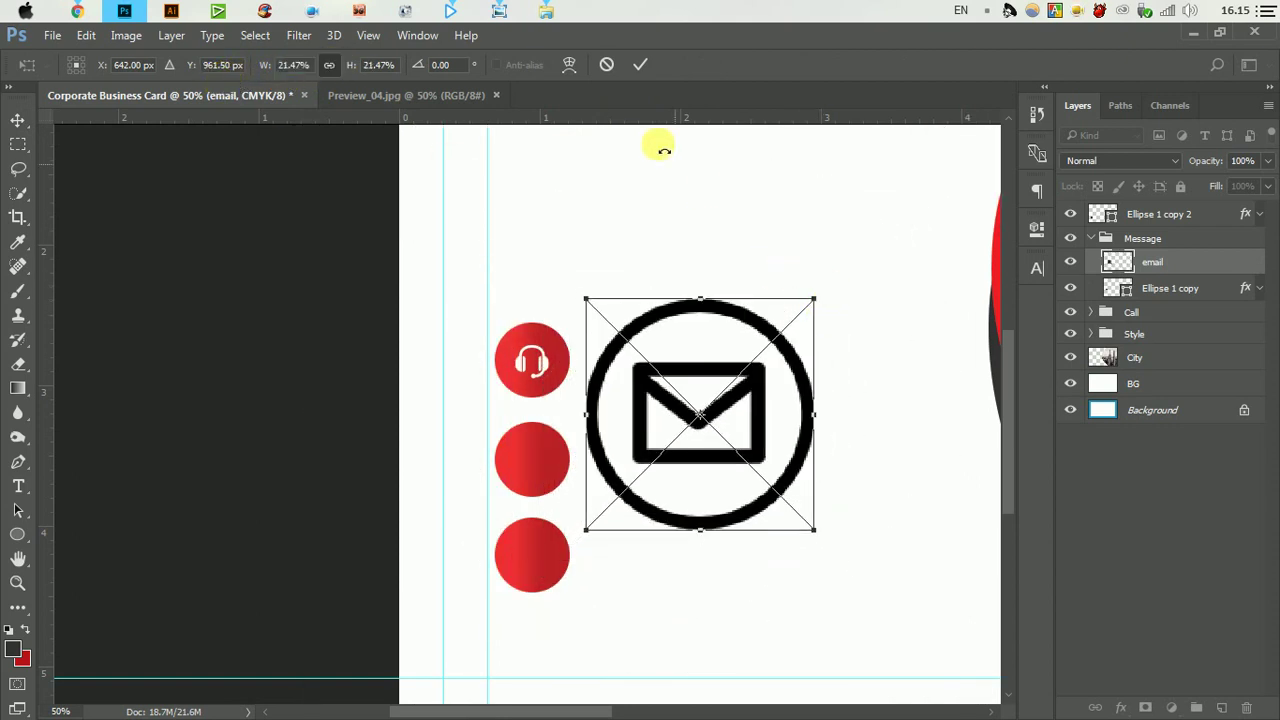
left_click(643, 65)
- Choose the Eraser Tool and begin converting the email layer to pixels
left_click(18, 365)
left_click(85, 363)
left_click(648, 373)
- Rasterize the email layer and erase its black ring with a smaller eraser brush
left_click(620, 311)
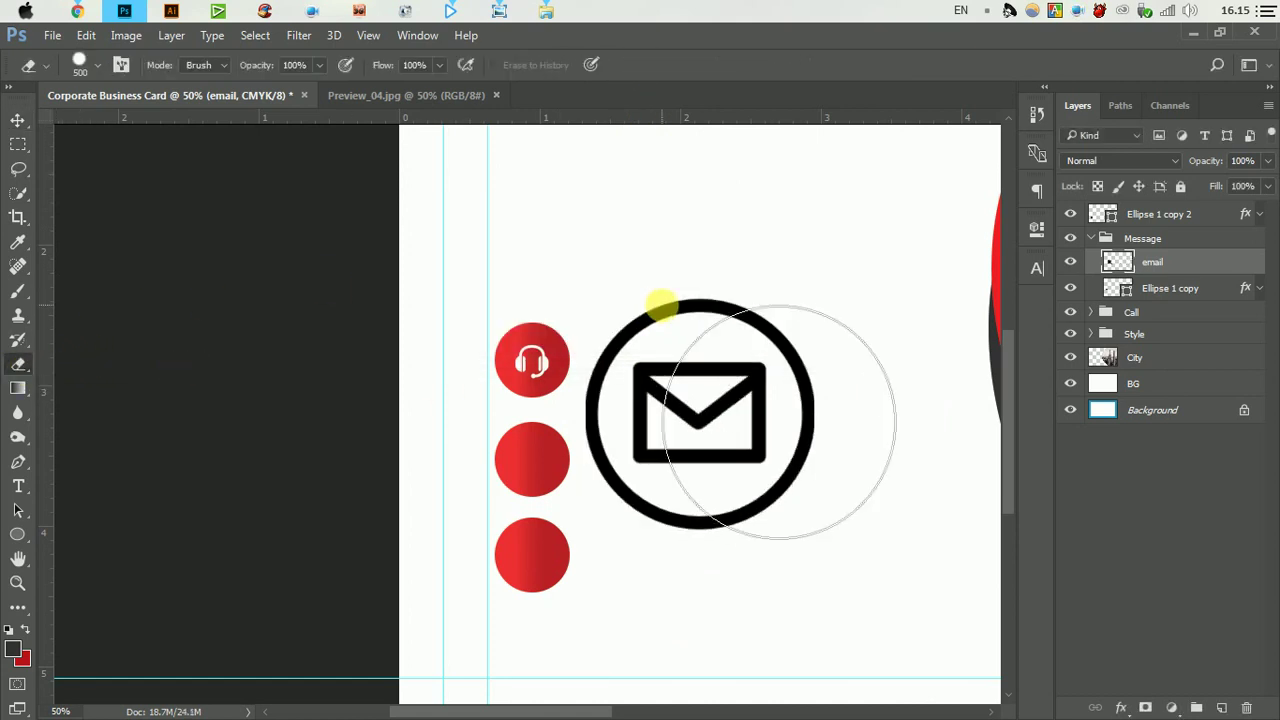
key("bracketleft")
key("bracketleft")
key("bracketleft")
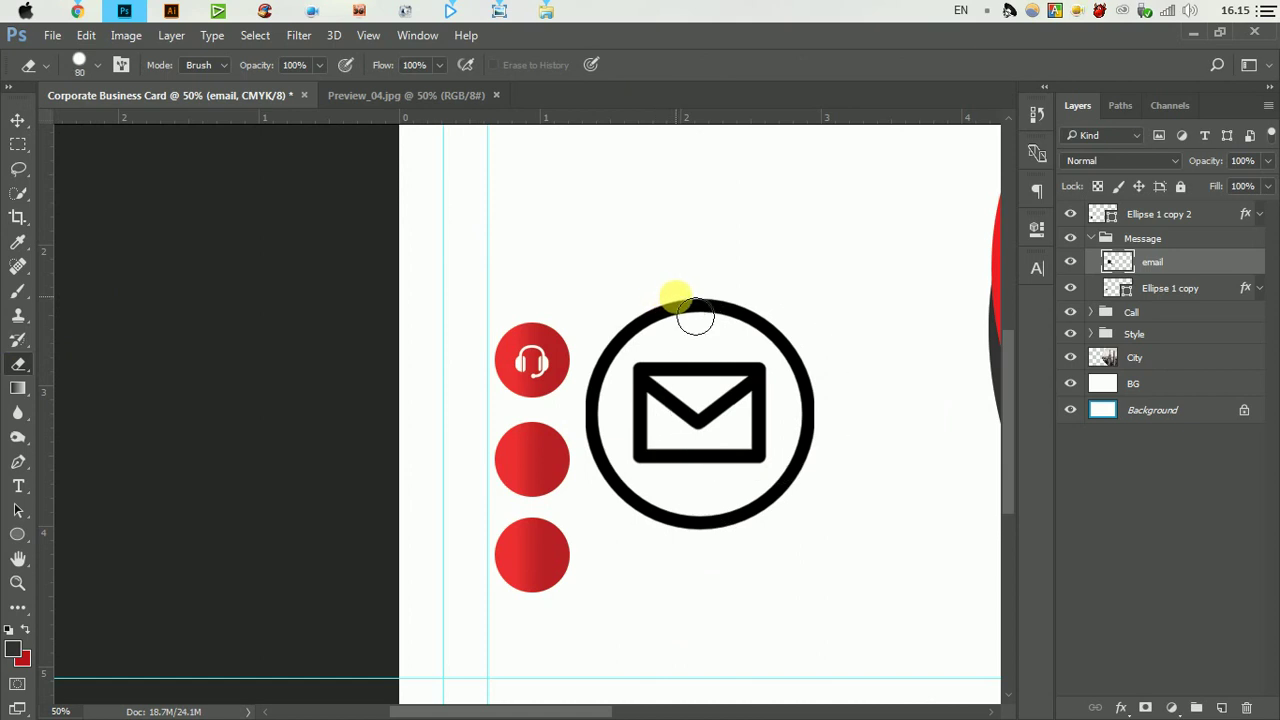
mouse_move(697, 328)
left_mouse_down()
mouse_move(794, 516)
mouse_move(674, 526)
mouse_move(739, 544)
mouse_move(649, 520)
mouse_move(606, 446)
mouse_move(611, 360)
mouse_move(675, 329)
mouse_move(606, 363)
left_mouse_up()
- Shrink the envelope to about a quarter size and move it onto the middle red circle
left_click(18, 121)
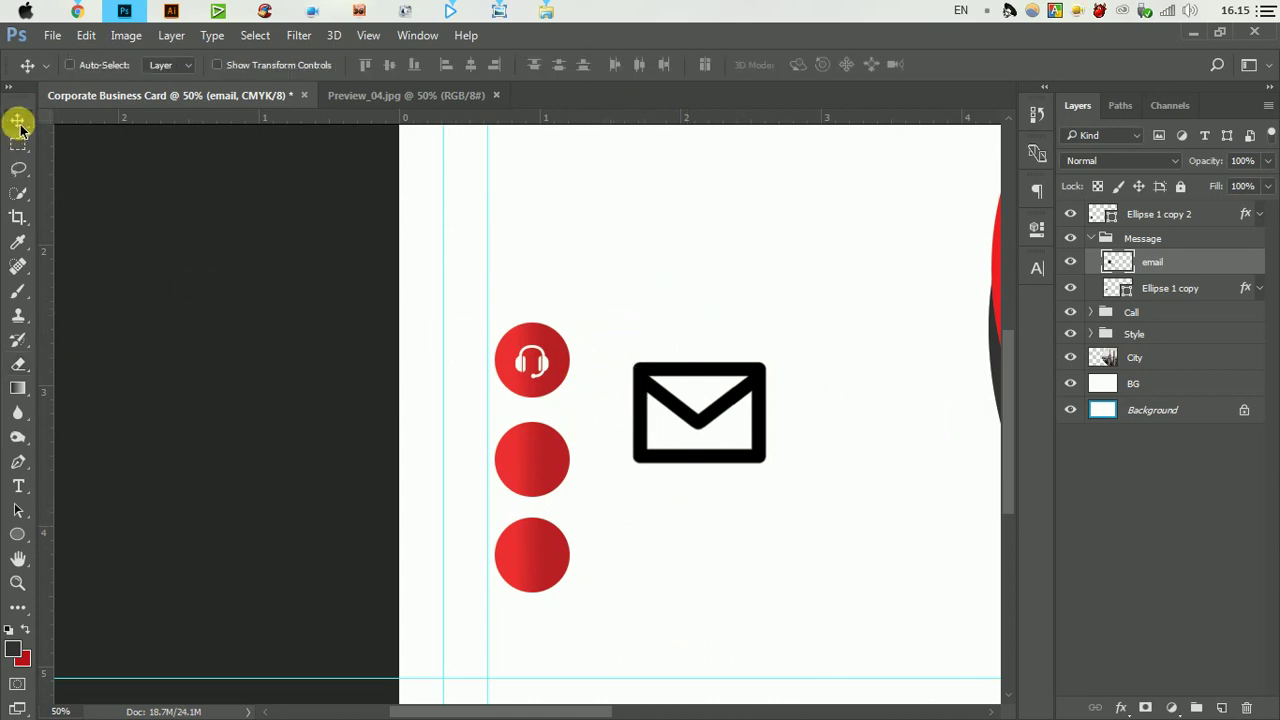
key("ctrl+t")
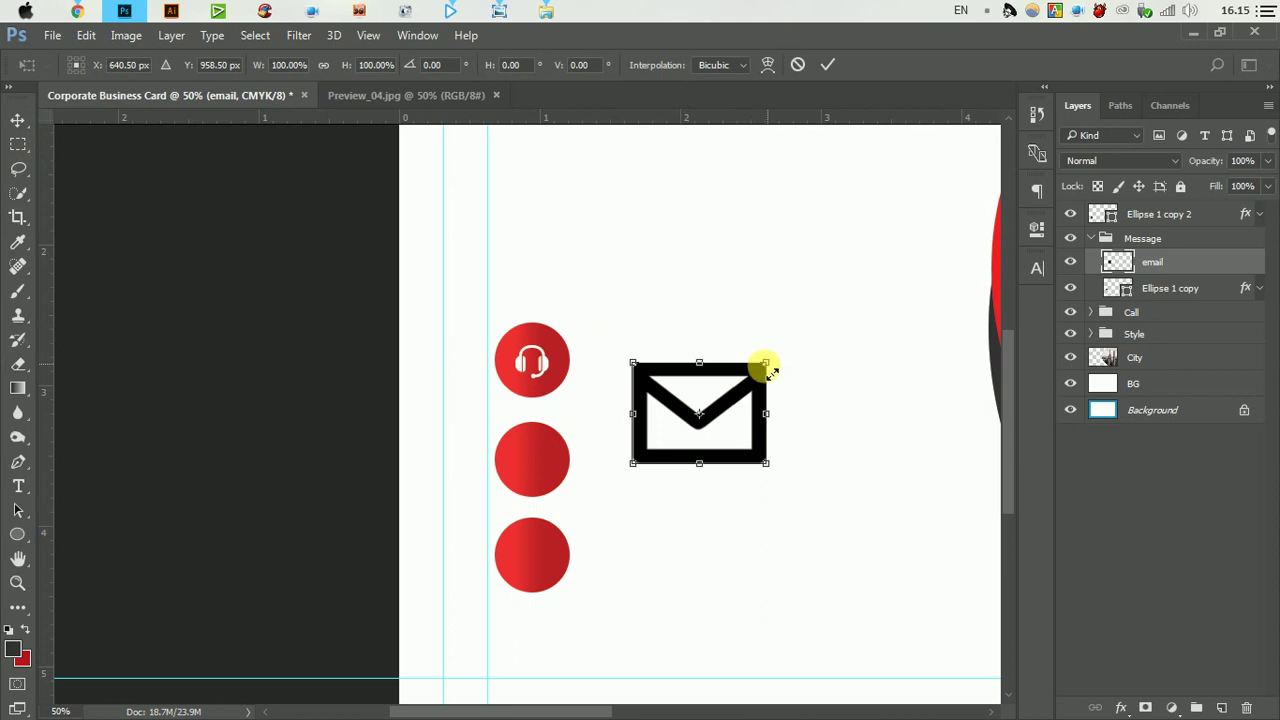
left_click_drag(767, 366, 668, 439)
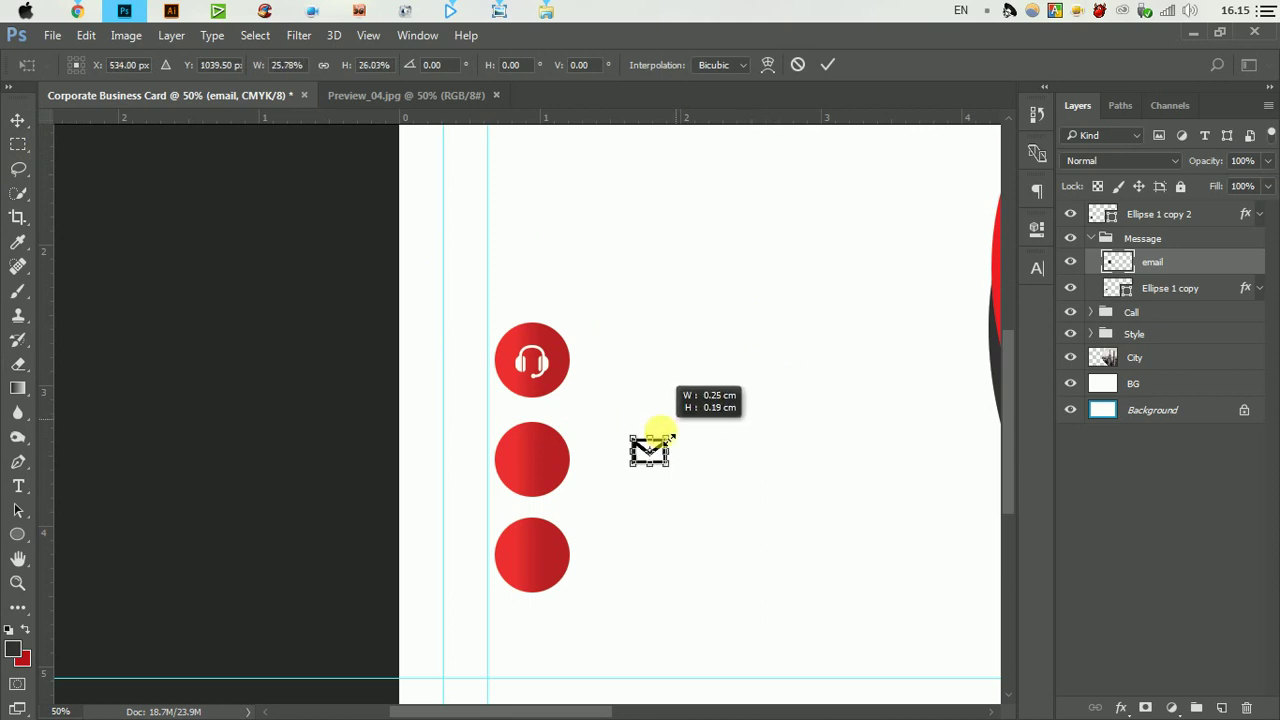
left_click(828, 64)
mouse_move(652, 447)
left_mouse_down()
mouse_move(548, 357)
mouse_move(541, 452)
left_mouse_up()
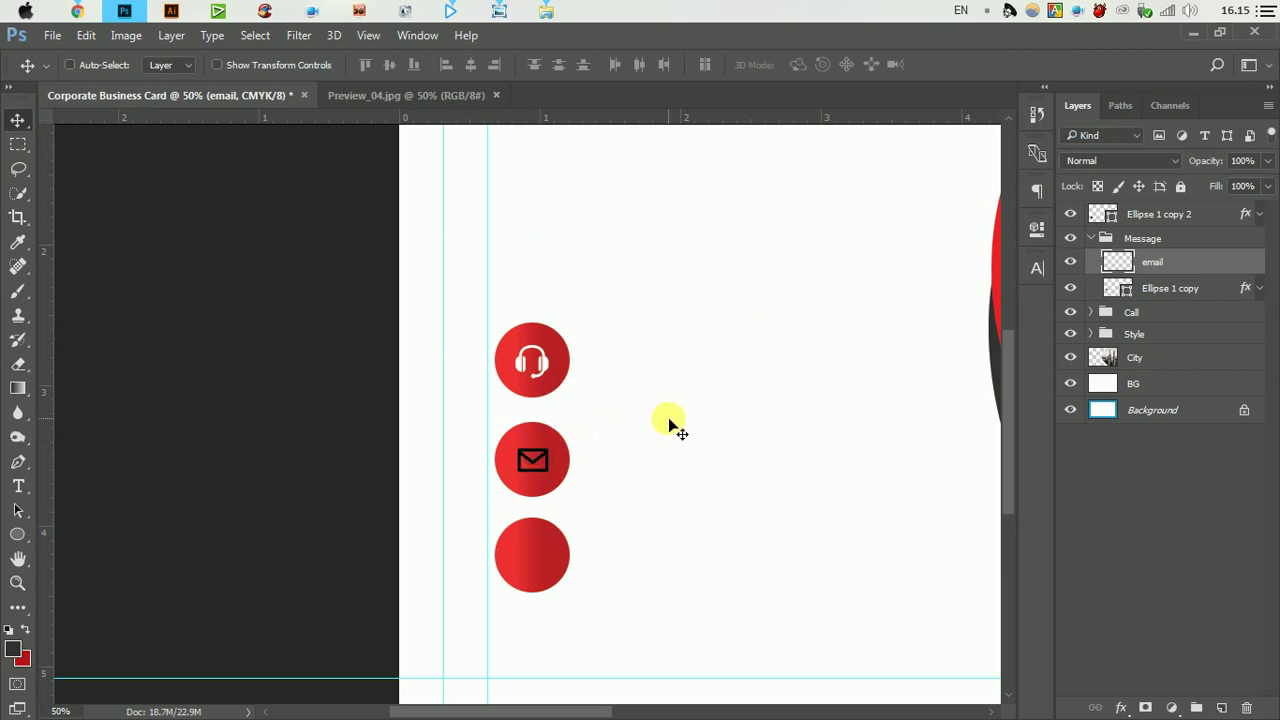
- Paste the circle's gradient style onto the email layer by mistake, then delete that Gradient Overlay
right_click(1236, 287)
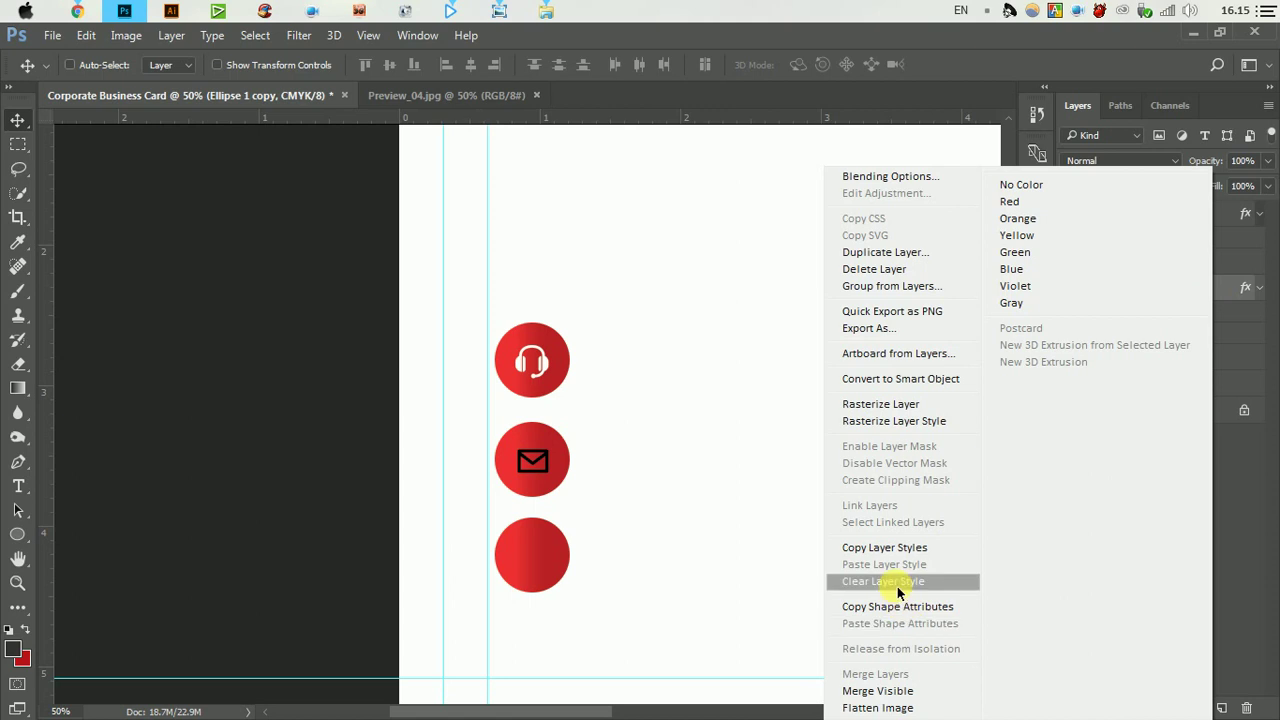
left_click(884, 549)
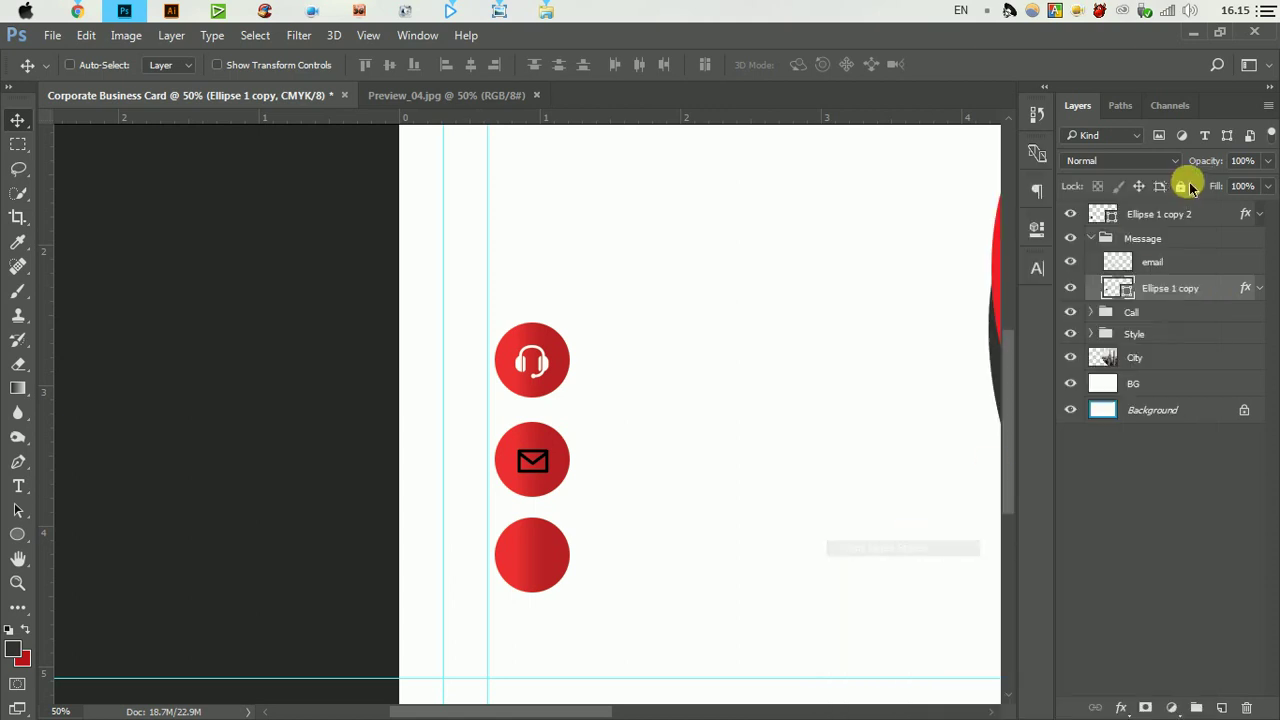
left_click(1178, 265)
right_click(1178, 265)
left_click(878, 565)
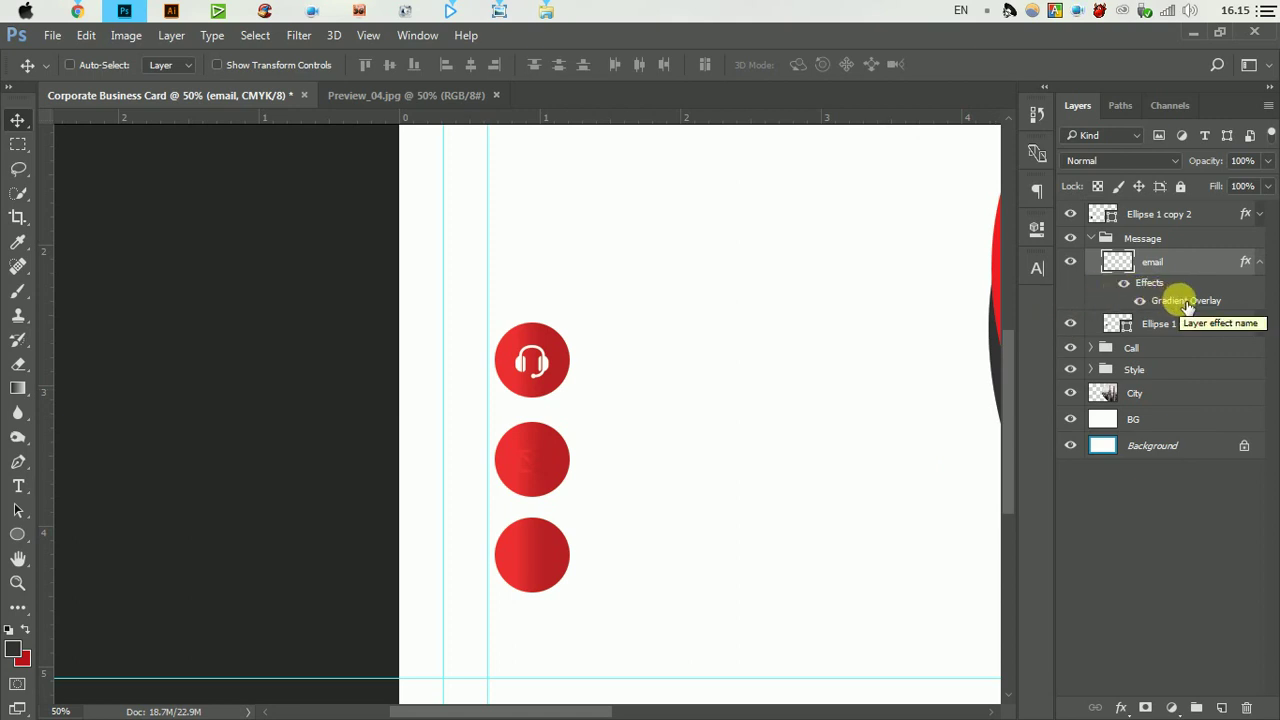
left_click_drag(1176, 304, 1246, 707)
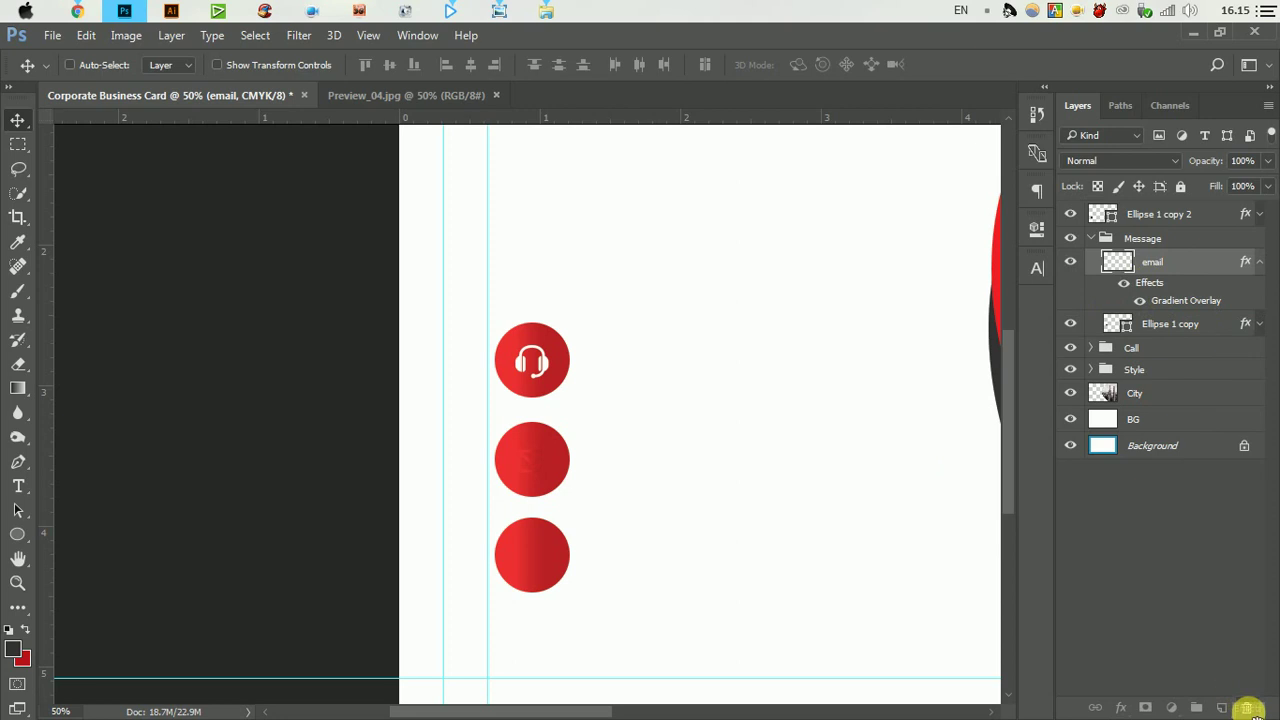
- Copy the Call icon's colour-overlay style and paste it onto the email layer
left_click(1092, 312)
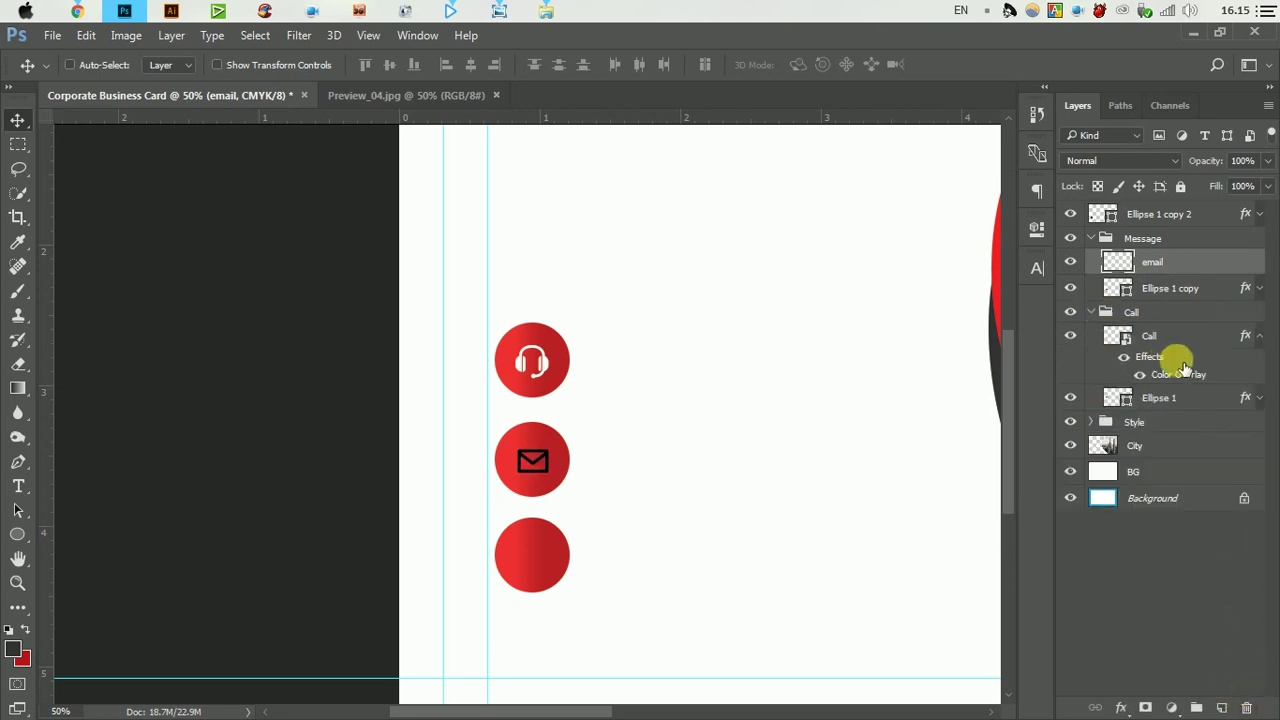
left_click(1167, 342)
right_click(1168, 342)
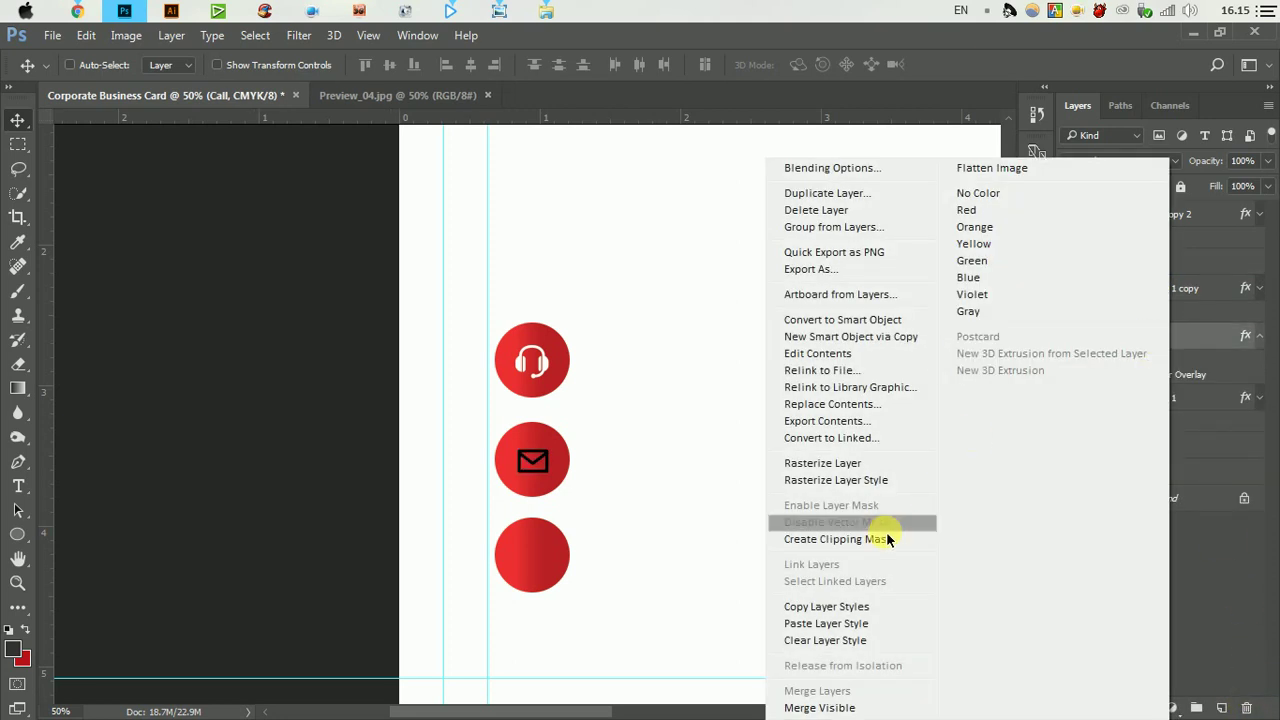
left_click(847, 609)
left_click(1260, 337)
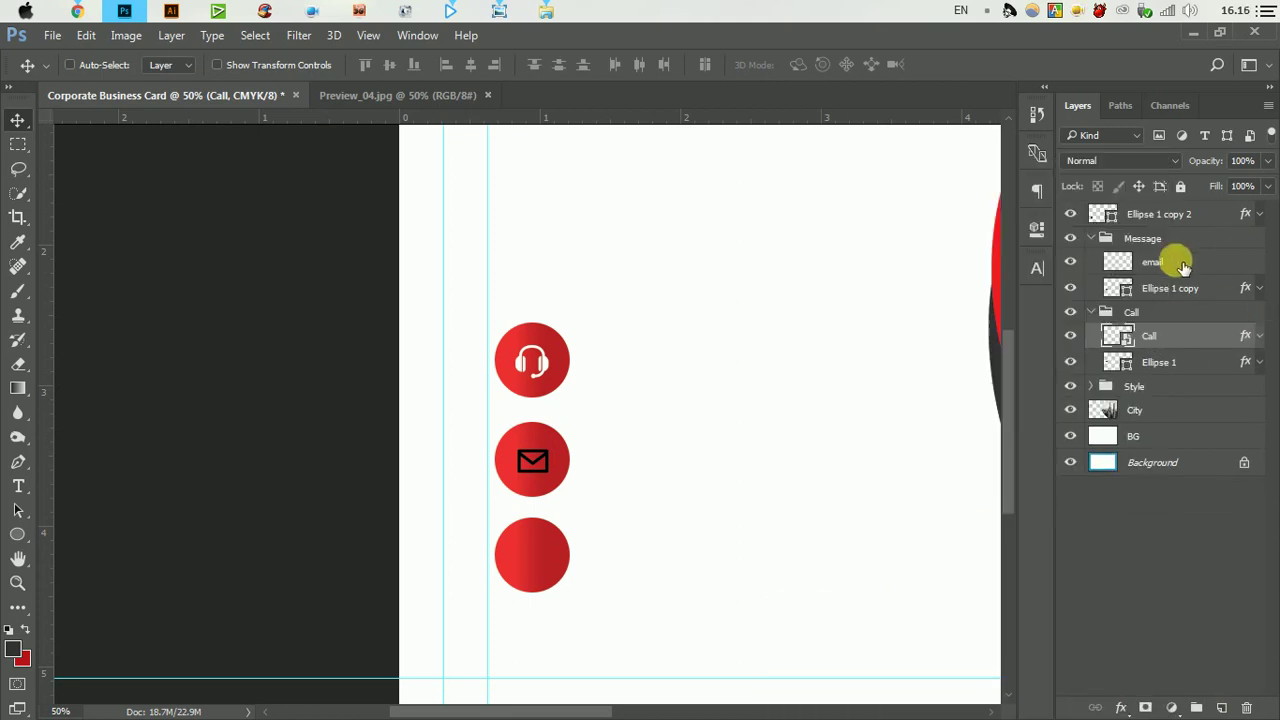
left_click(1183, 263)
right_click(1183, 263)
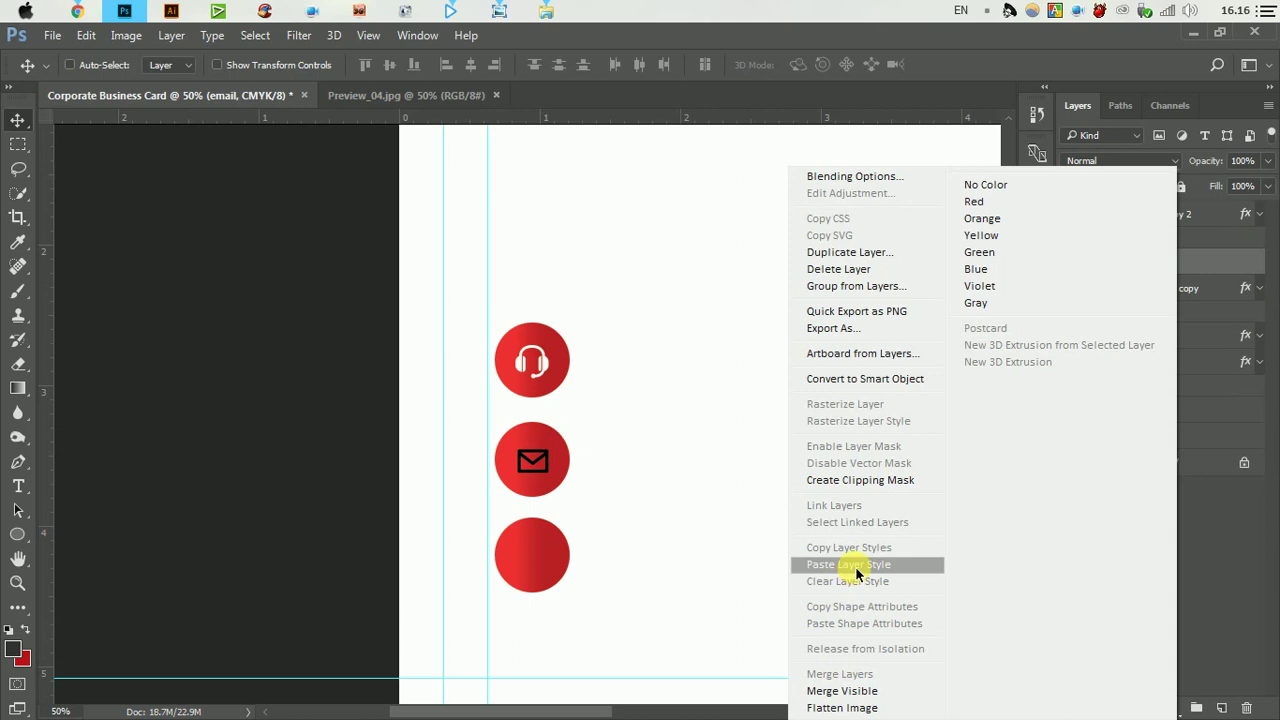
left_click(855, 566)
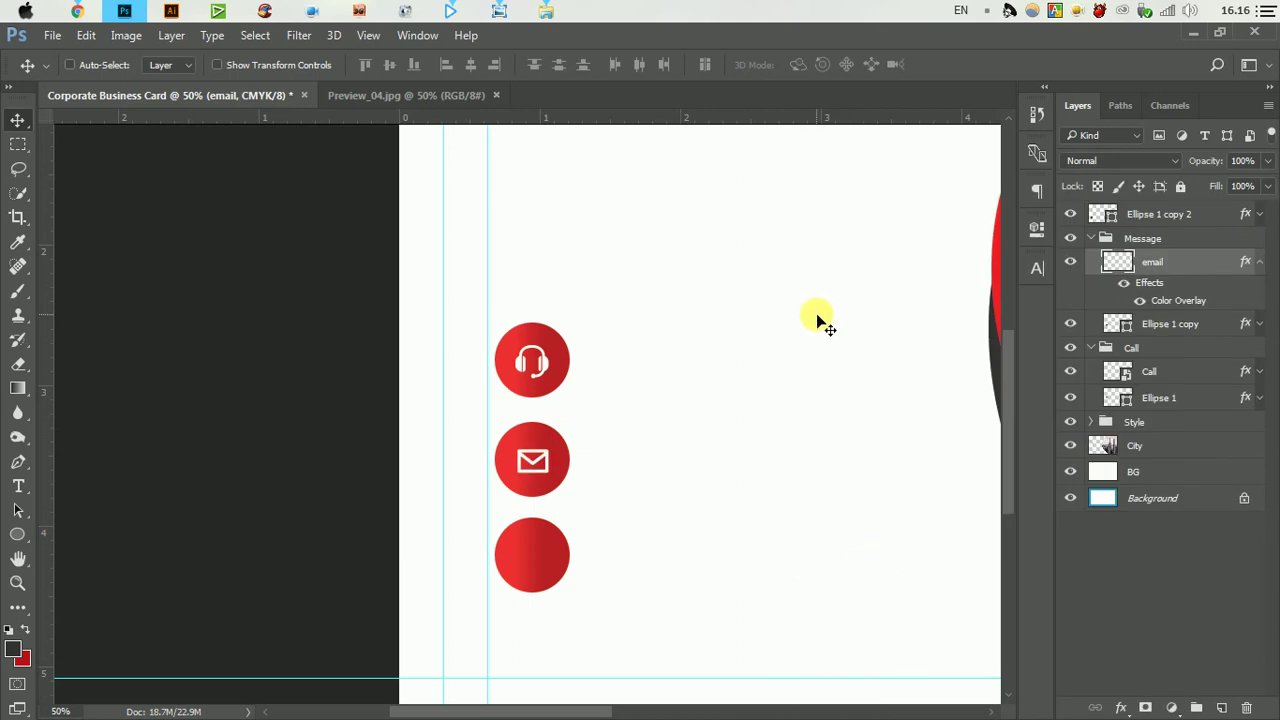
left_click(1100, 240)
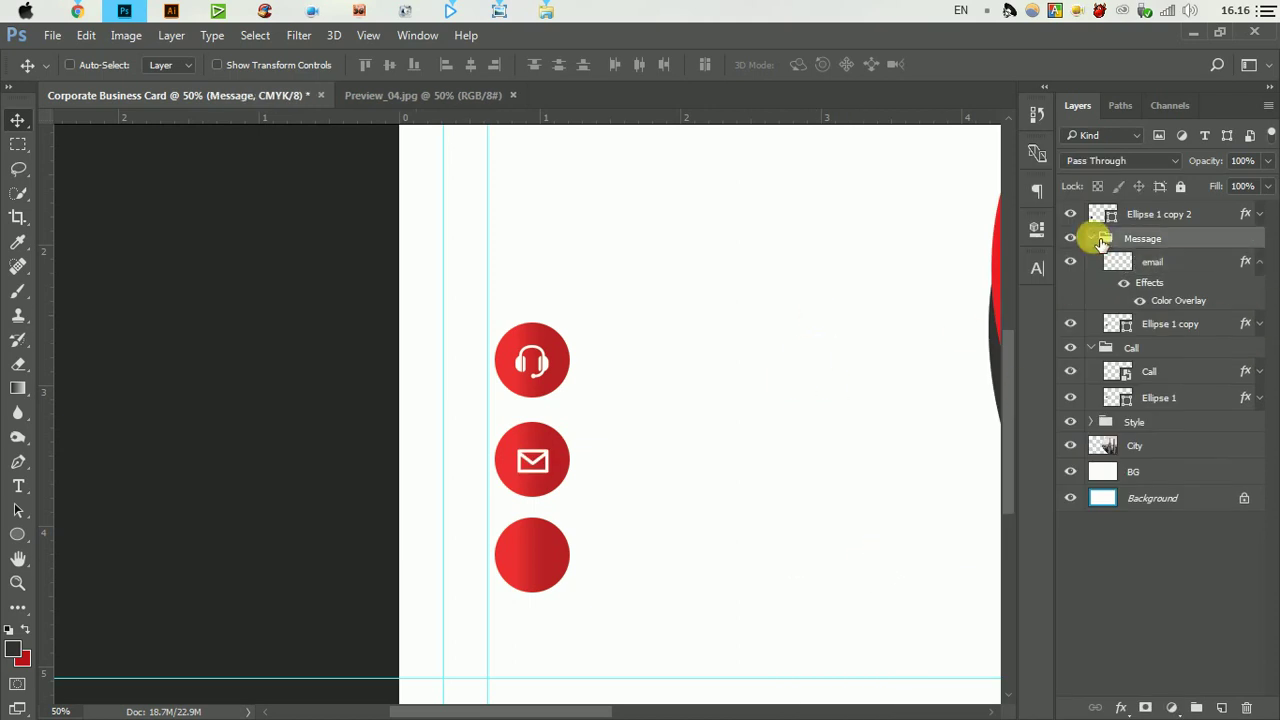
- Create a group named Location containing Ellipse 1 copy 2
left_click(1157, 212)
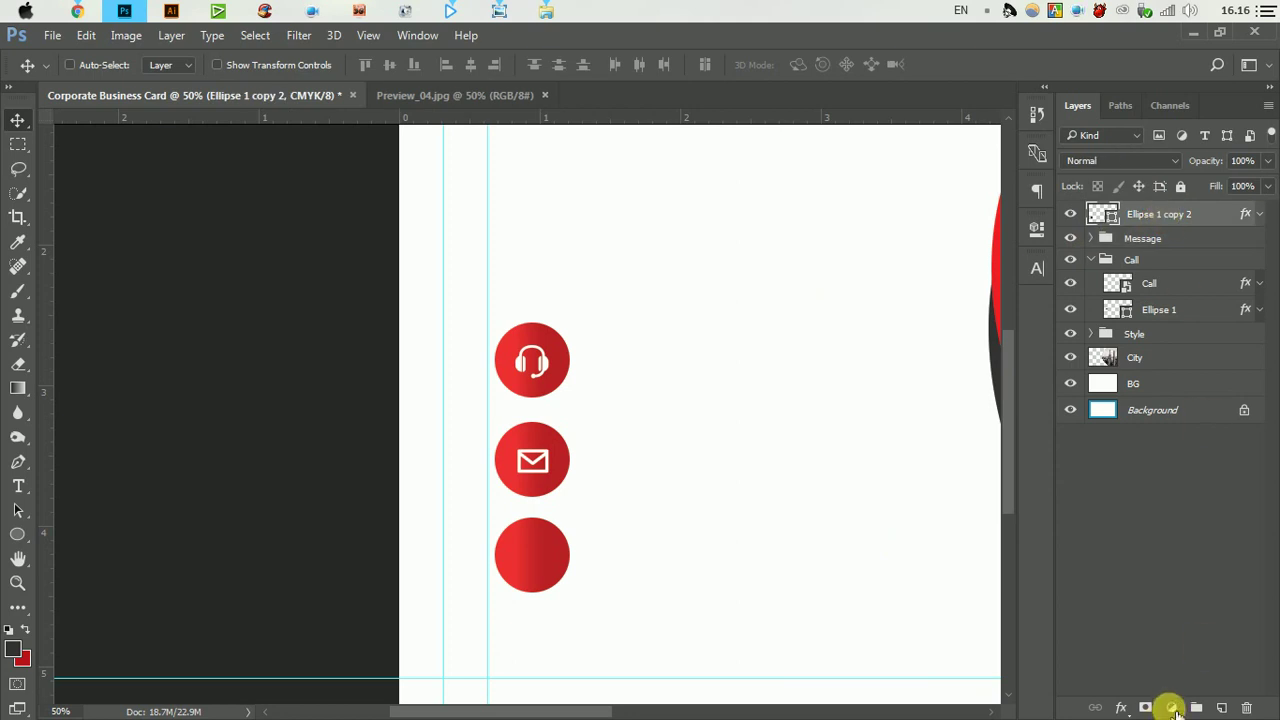
left_click(1197, 707)
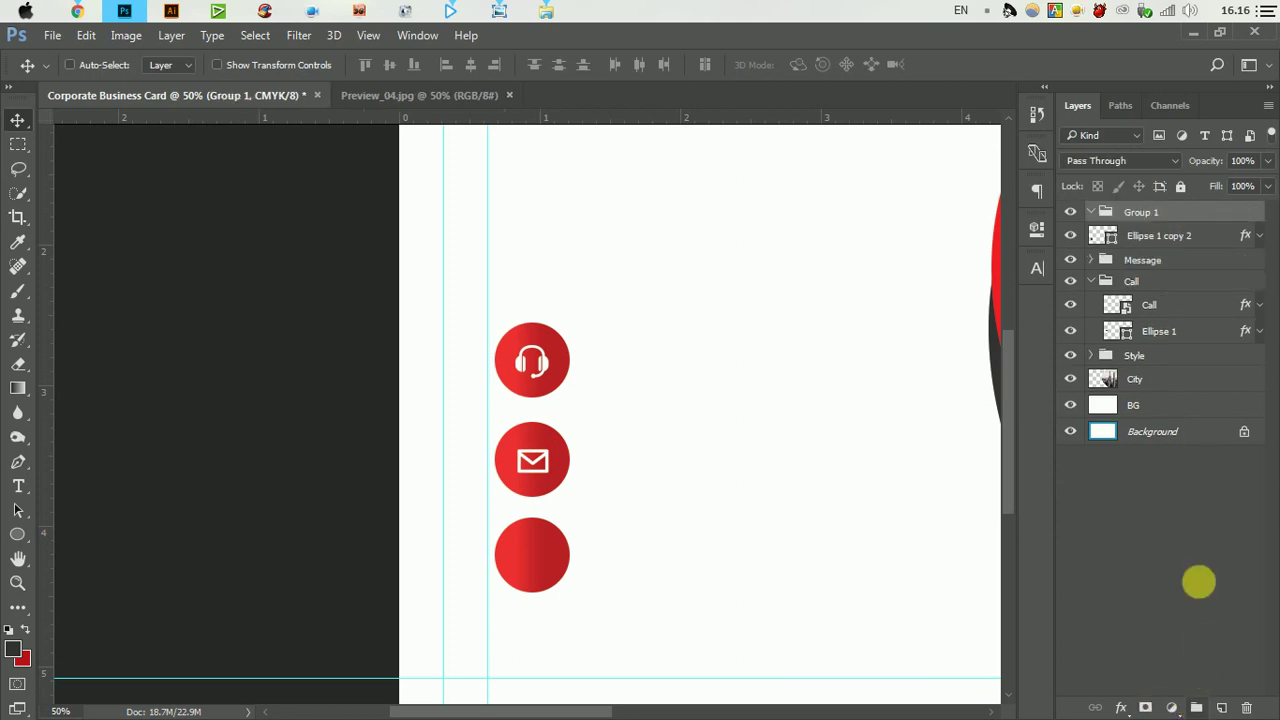
double_click(1146, 215)
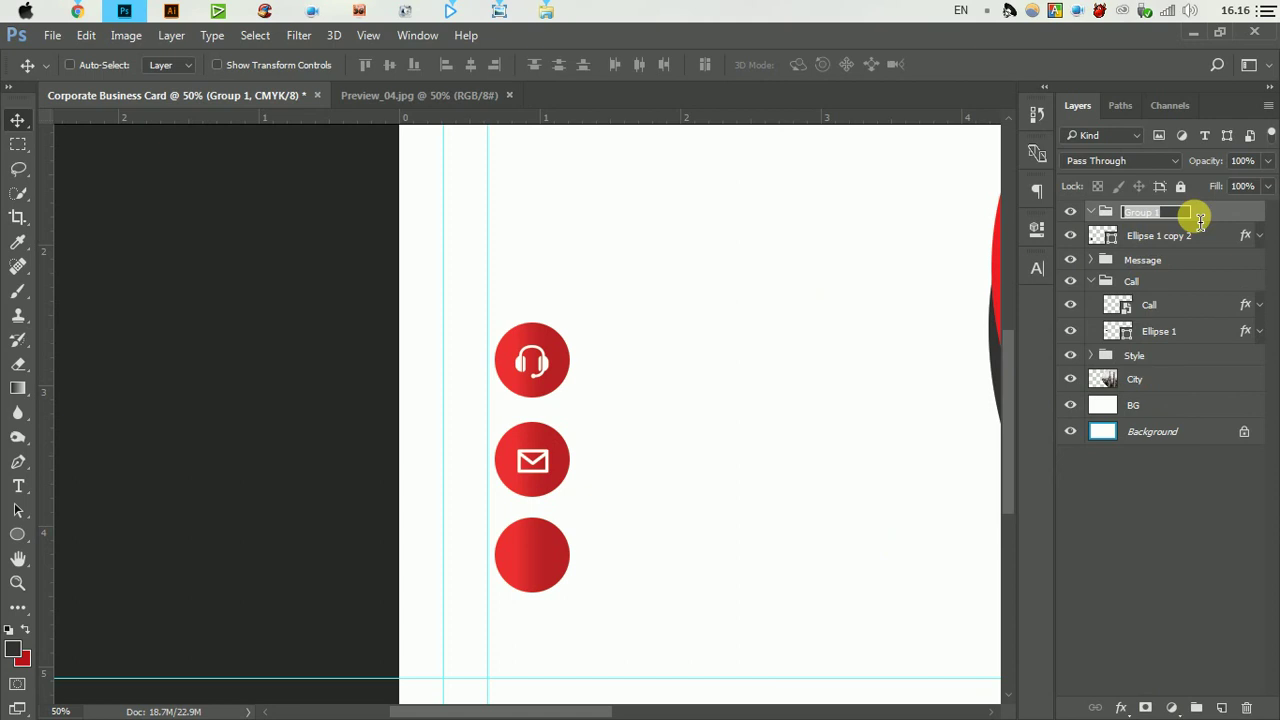
type("Location")
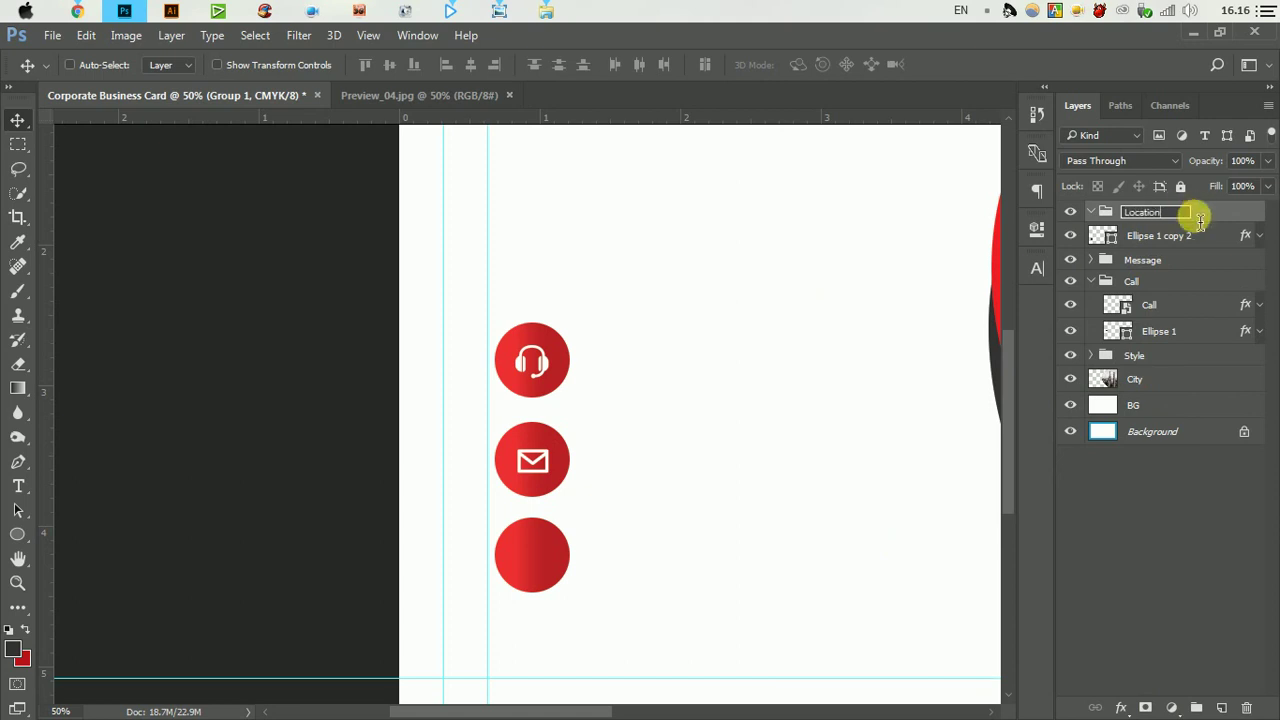
key("Return")
left_click_drag(1182, 230, 1117, 222)
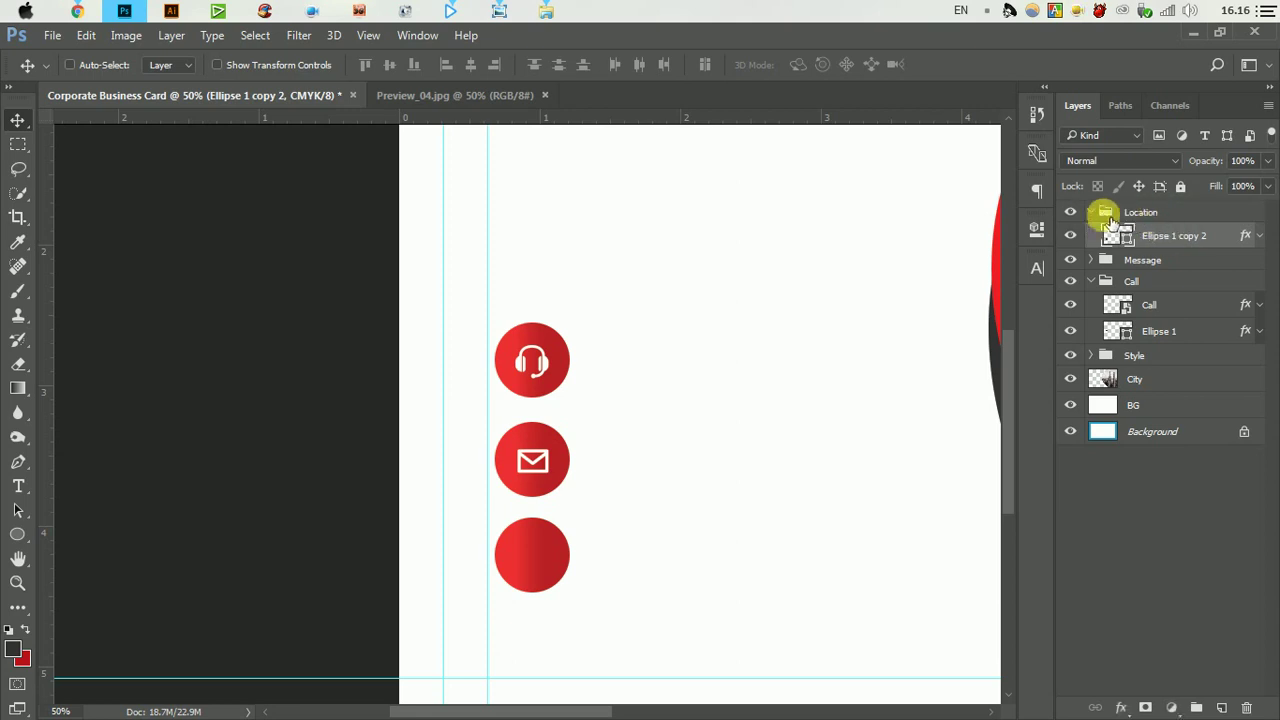
left_click(1100, 213)
left_click(1091, 212)
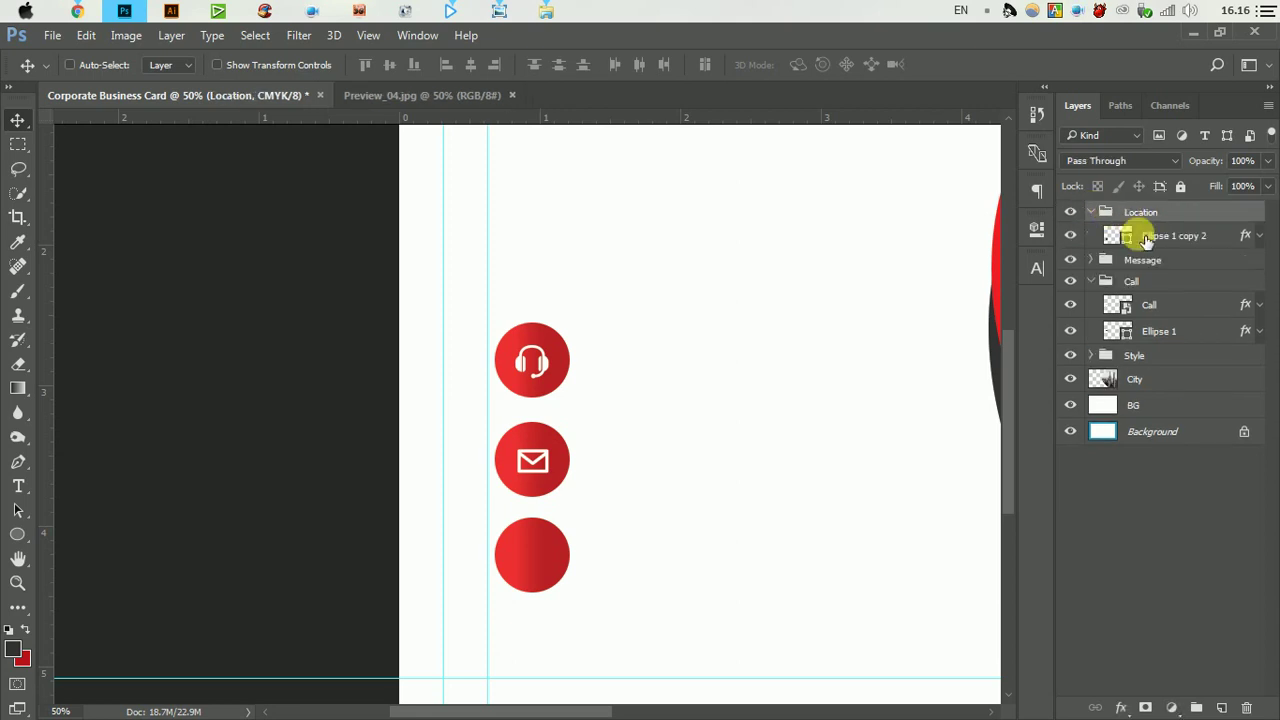
- Browse the business card icon folders to the Location icons folder
left_click(545, 10)
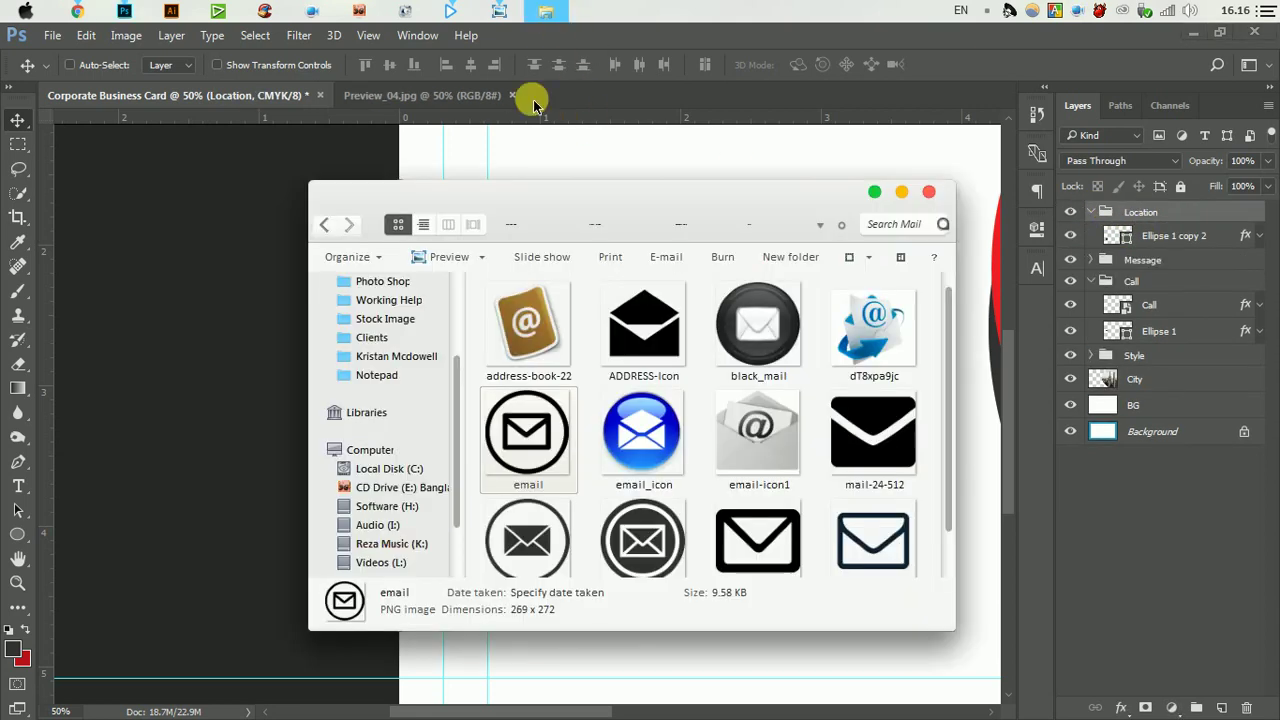
left_click(323, 224)
double_click(538, 435)
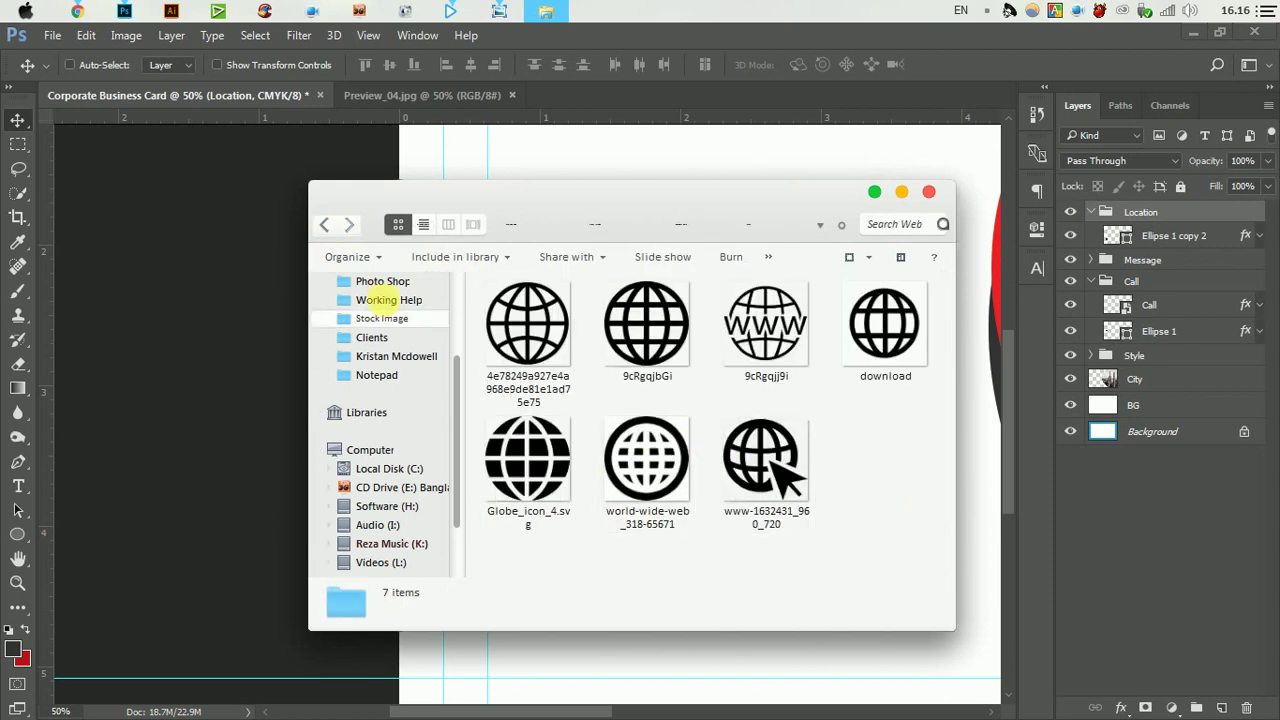
left_click(325, 225)
left_click(878, 348)
left_click(773, 349)
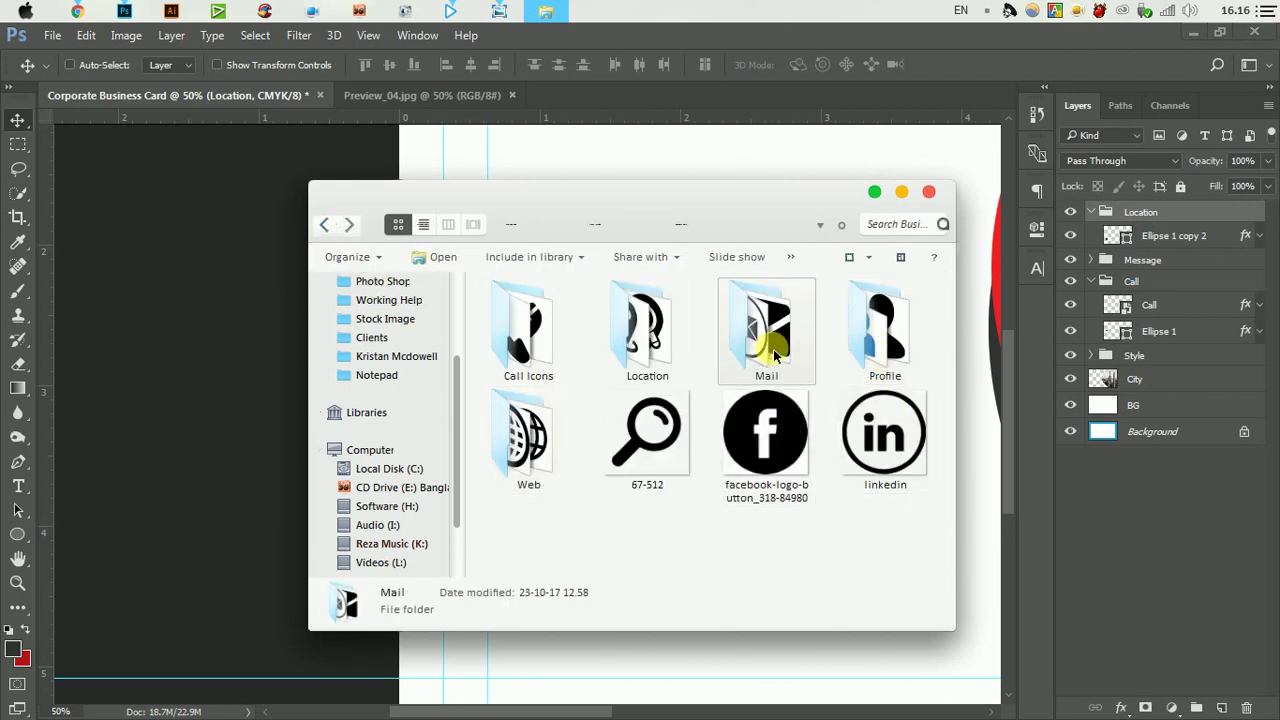
double_click(655, 358)
left_click(658, 439)
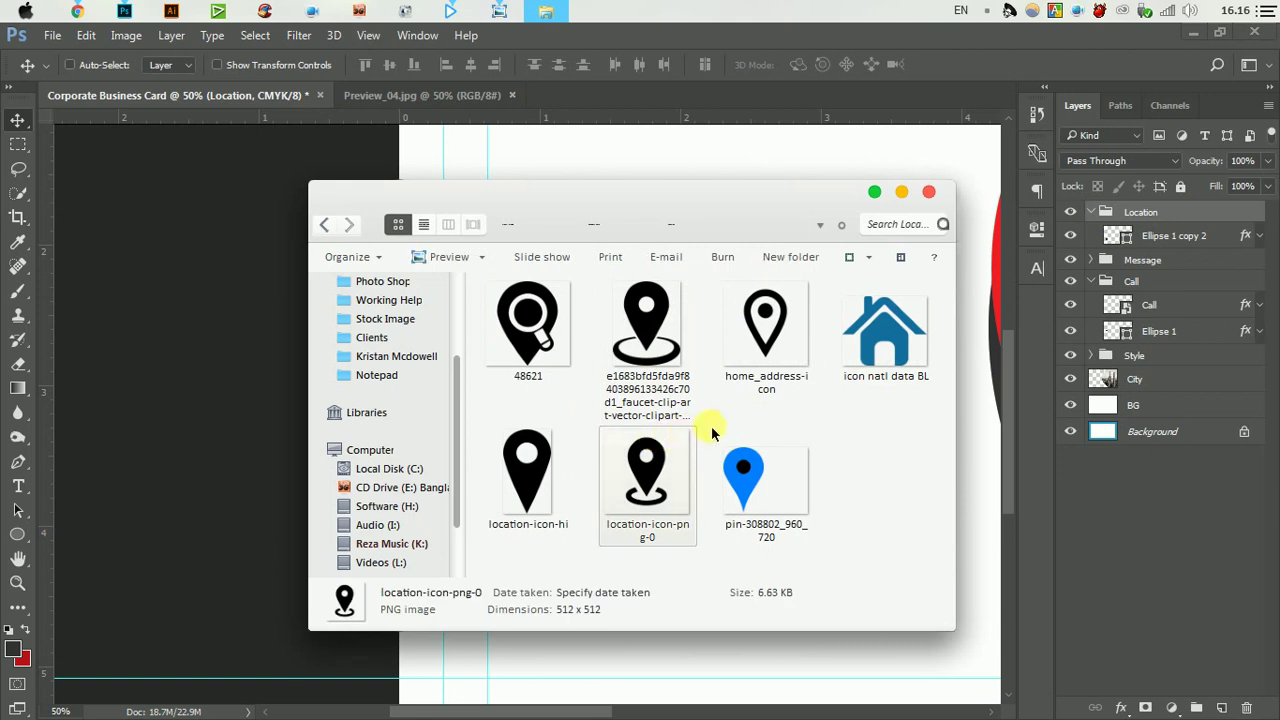
- Place the blue house icon, shrink it proportionally, and move it onto the bottom red circle
left_click_drag(890, 360, 276, 371)
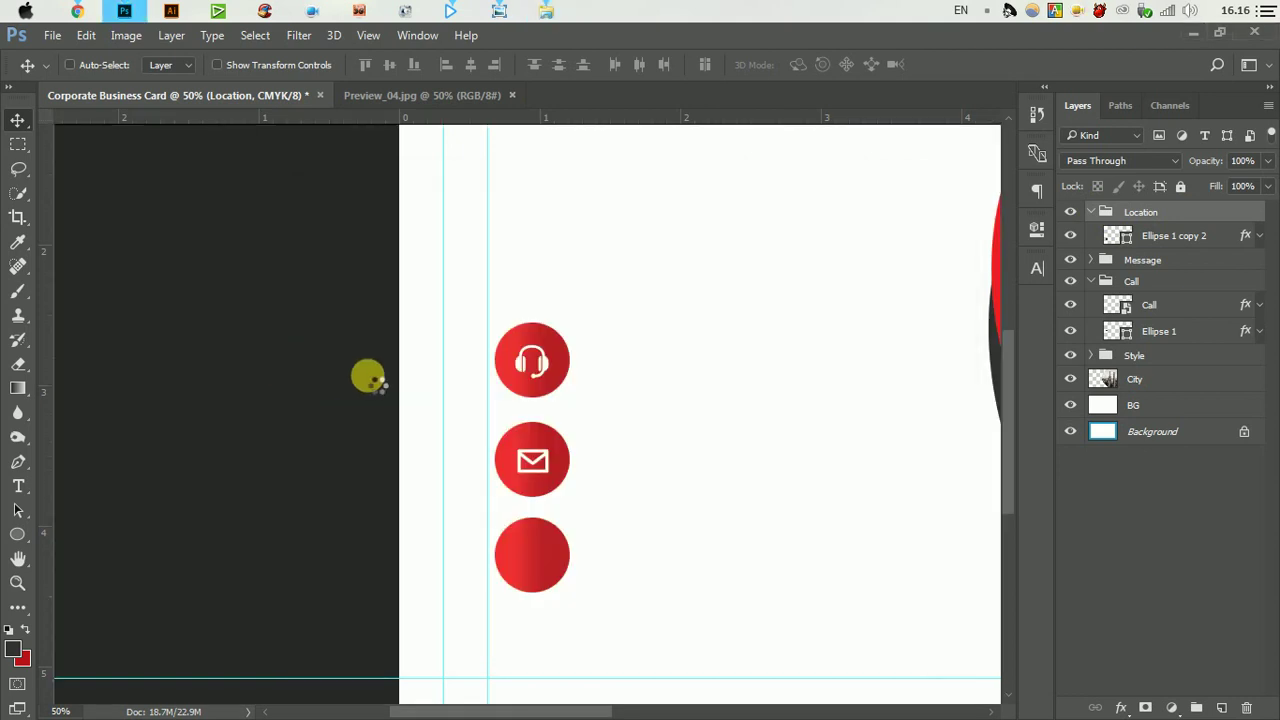
left_click(329, 65)
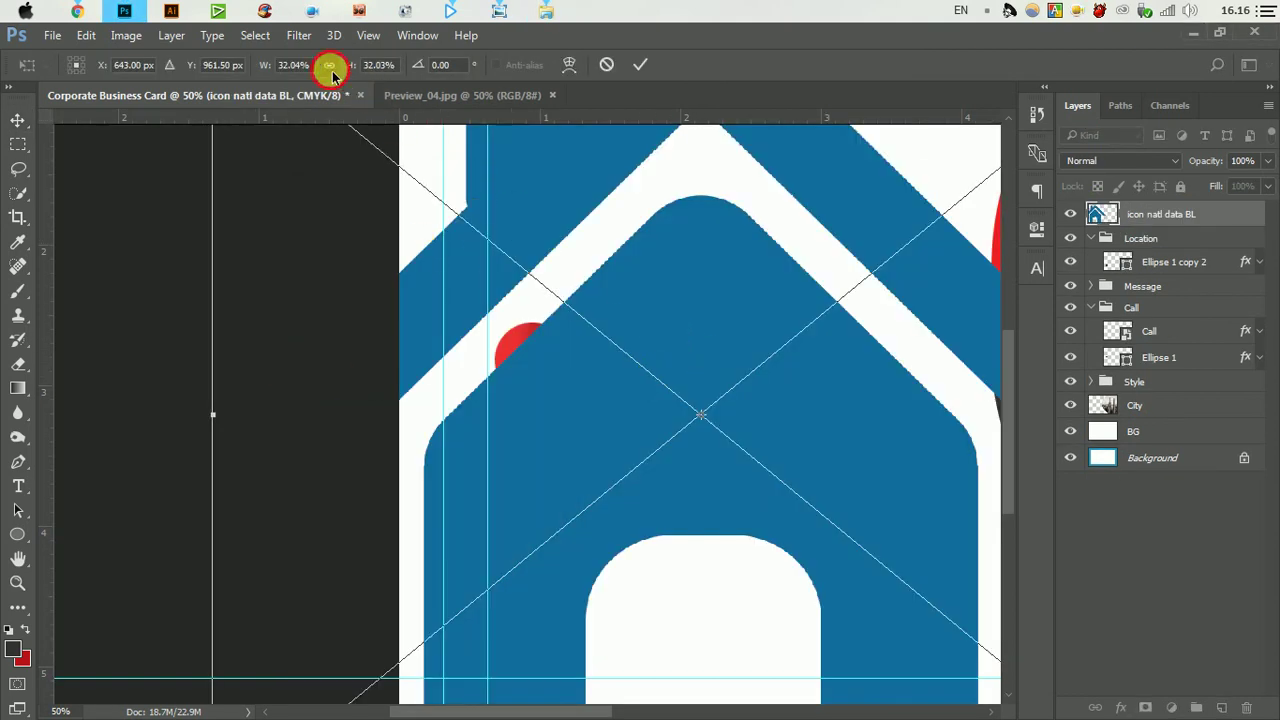
mouse_move(258, 75)
left_mouse_down()
mouse_move(200, 63)
mouse_move(190, 77)
mouse_move(235, 88)
left_mouse_up()
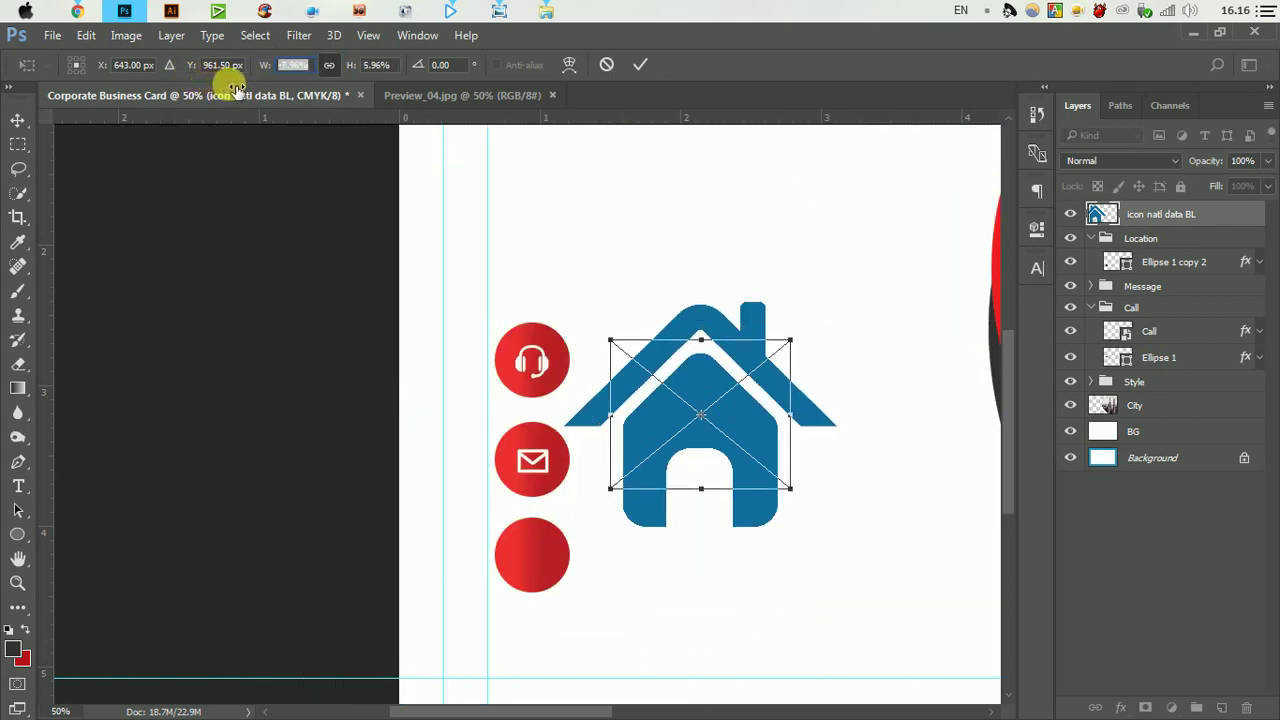
left_click_drag(235, 88, 240, 86)
left_click_drag(733, 387, 719, 399)
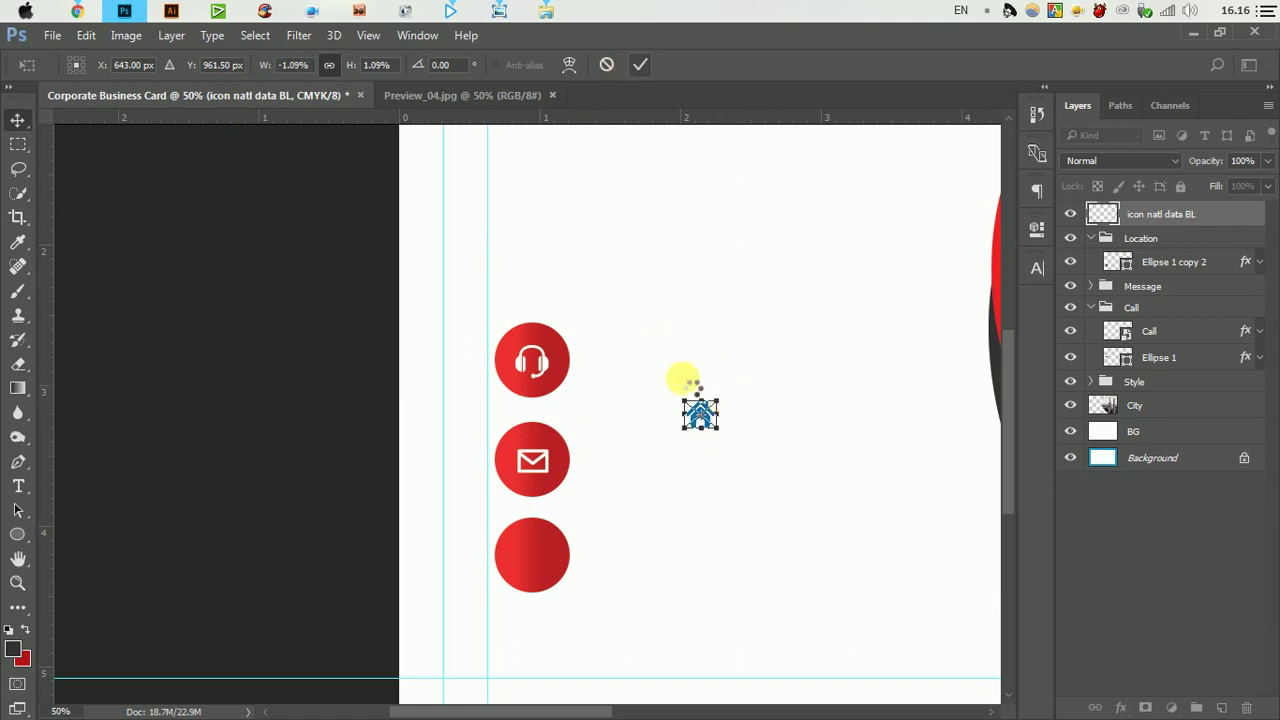
key("Return")
mouse_move(714, 420)
left_mouse_down()
mouse_move(537, 457)
mouse_move(553, 548)
left_mouse_up()
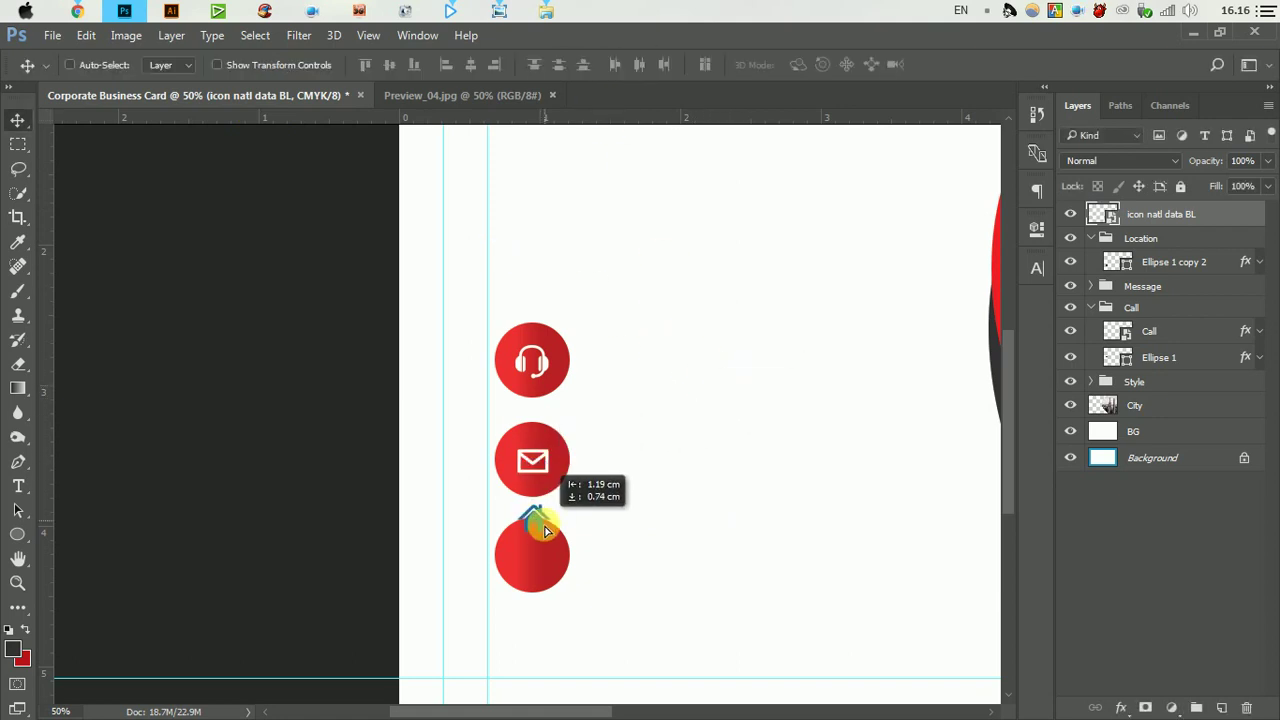
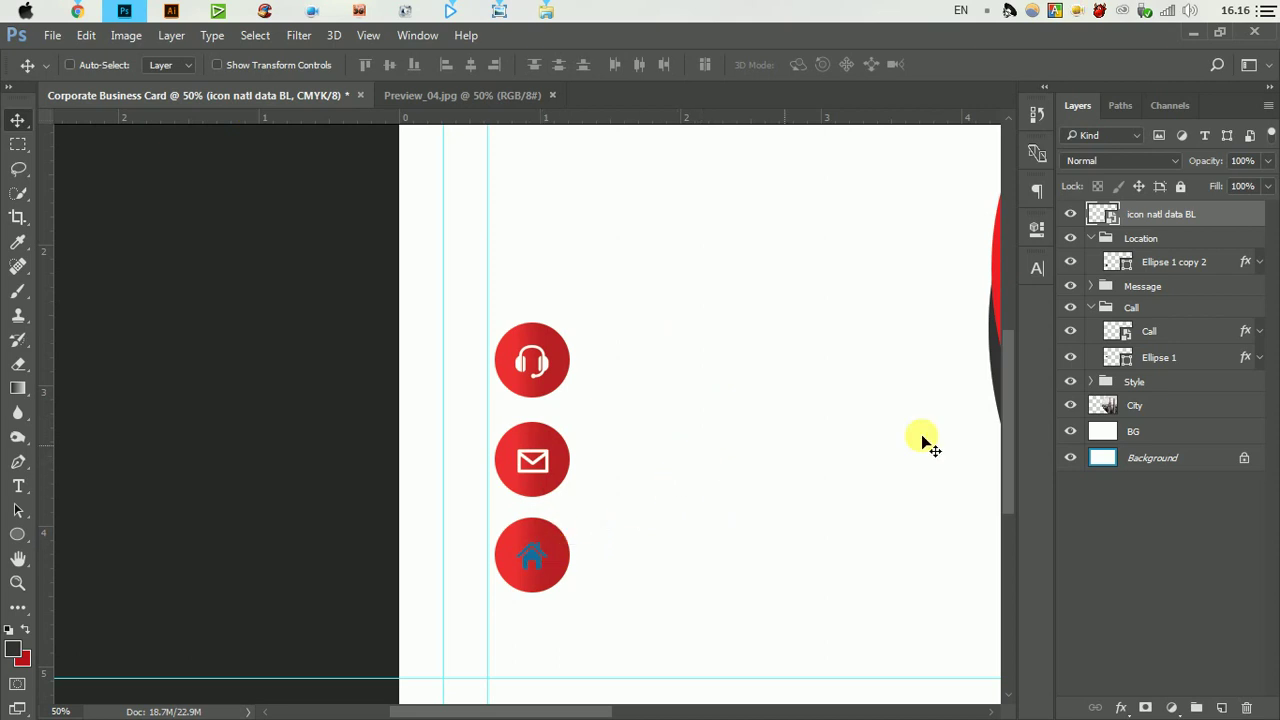
- Paste the white layer style onto the house icon and move it into the Location group
right_click(1211, 220)
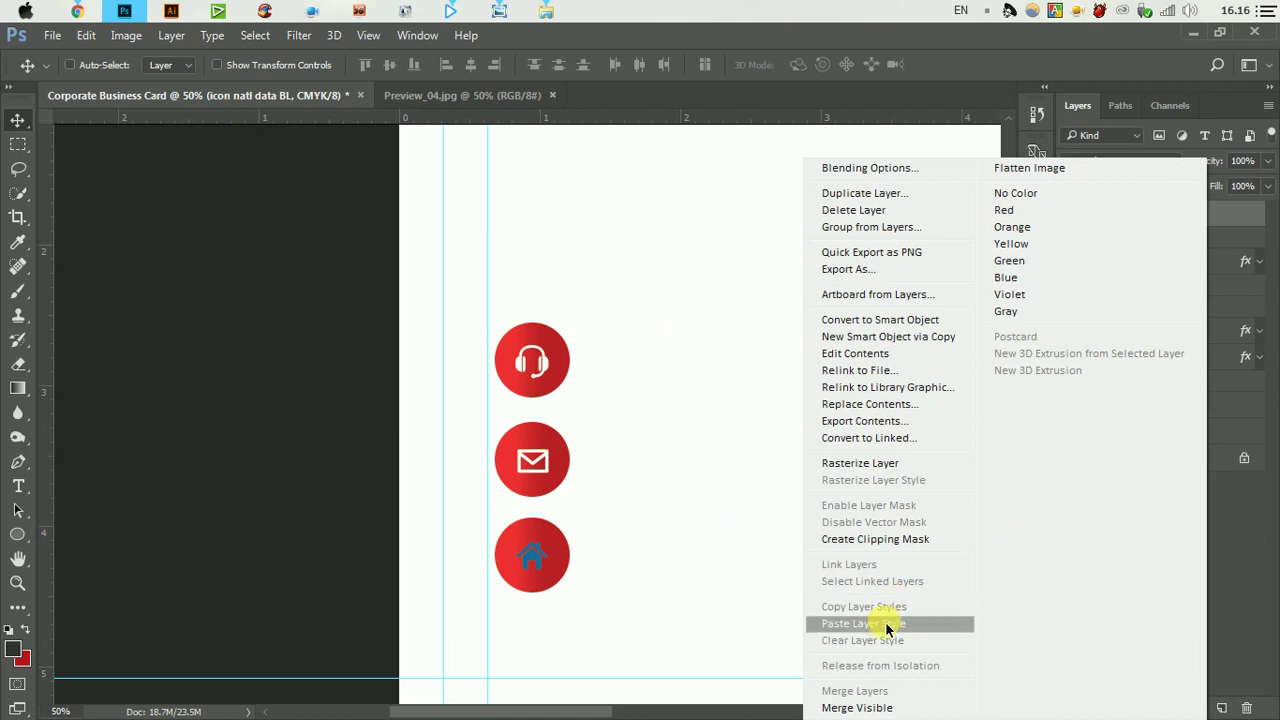
left_click(900, 623)
left_click(1259, 215)
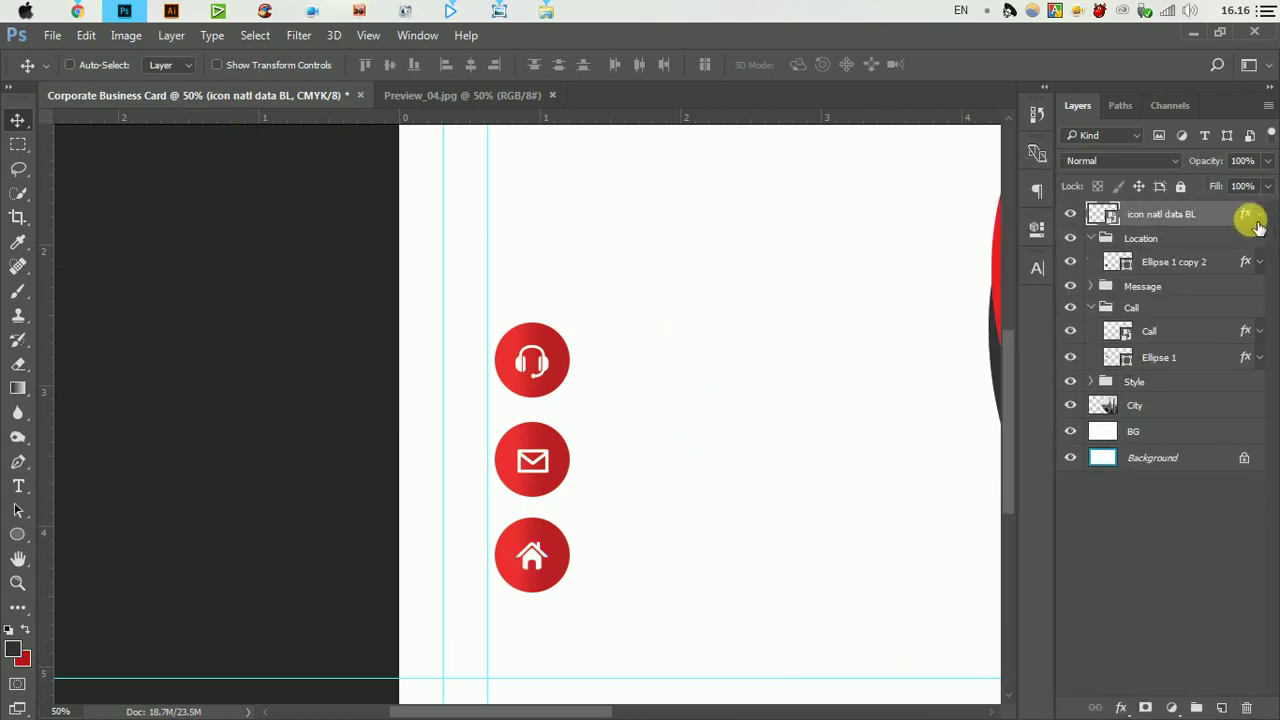
mouse_move(1152, 222)
left_mouse_down()
mouse_move(1163, 260)
mouse_move(1145, 242)
left_mouse_up()
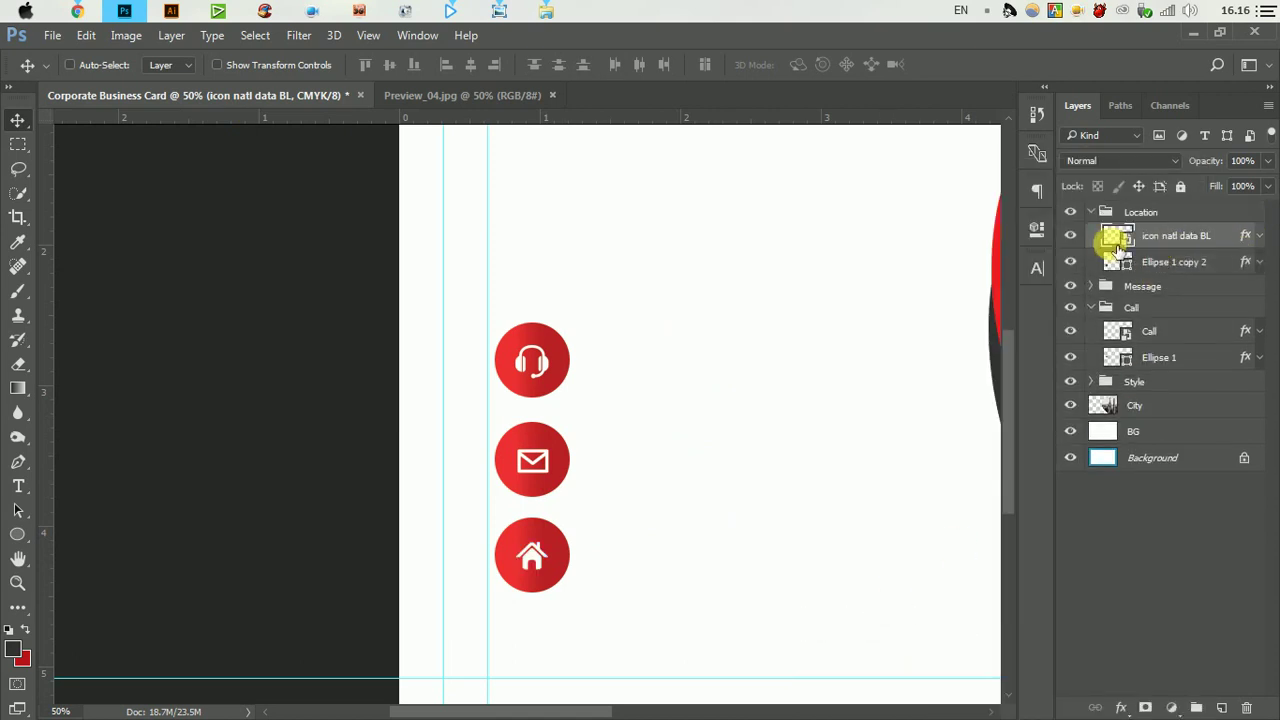
- Collapse the Location and Call groups, then select the Call icon layer
left_click(1102, 212)
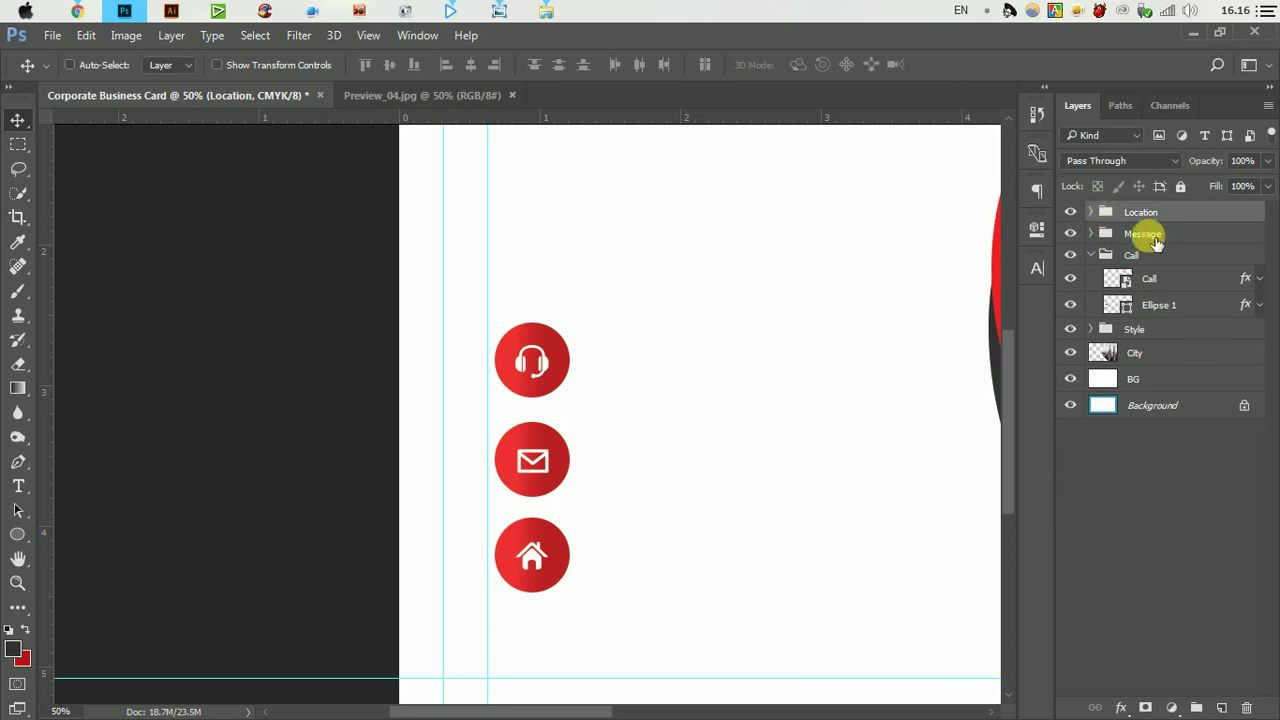
left_click(1092, 255)
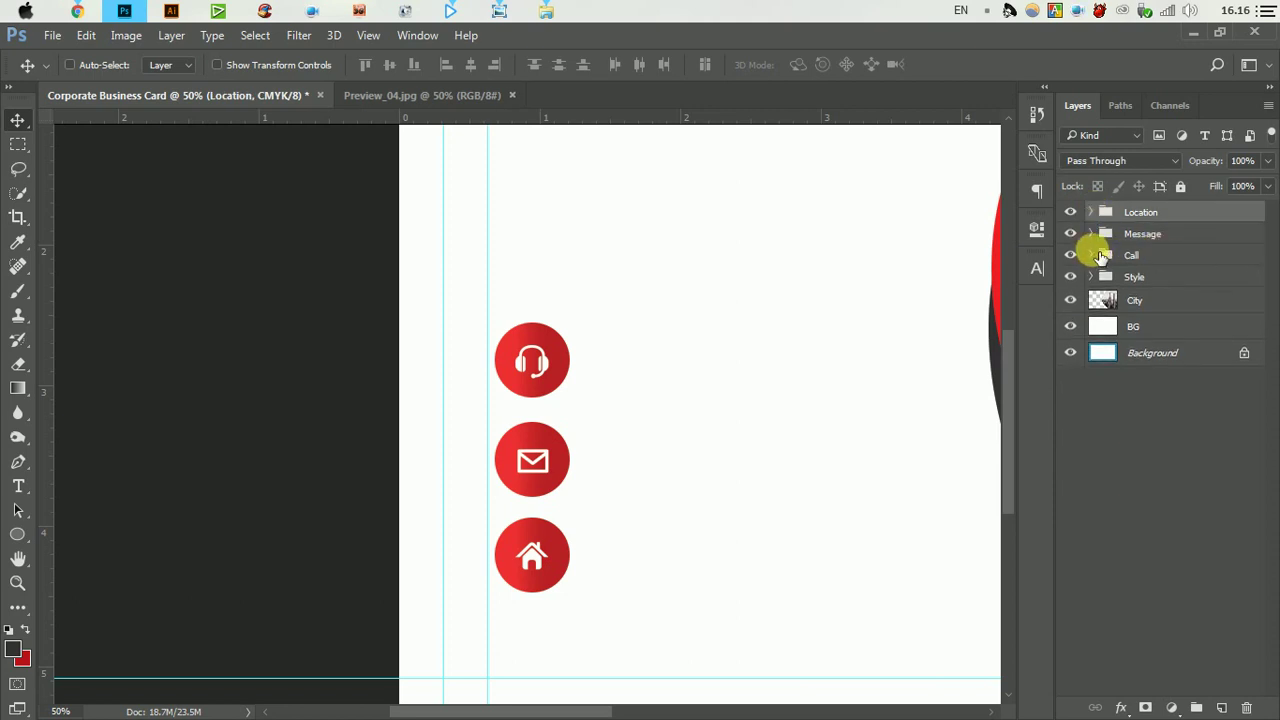
left_click(1092, 255)
left_click(1145, 238, "ctrl")
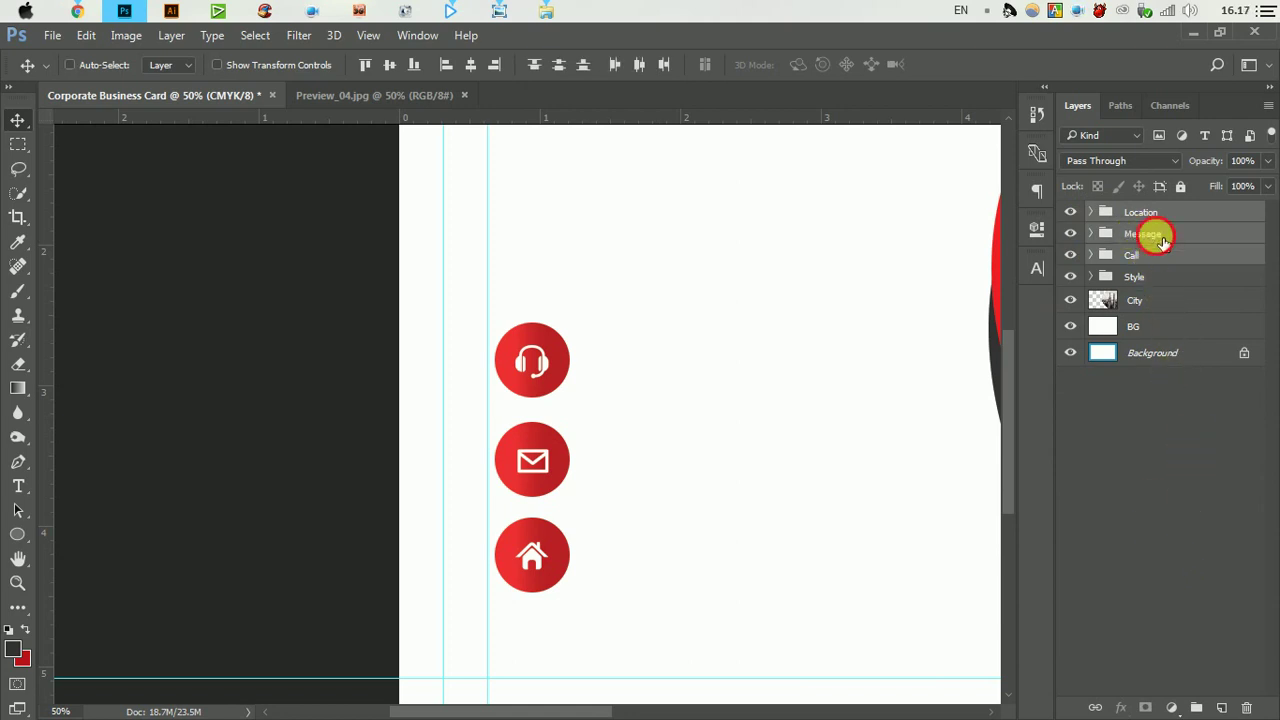
left_click(1142, 234)
left_click(1092, 255)
left_click(1150, 280)
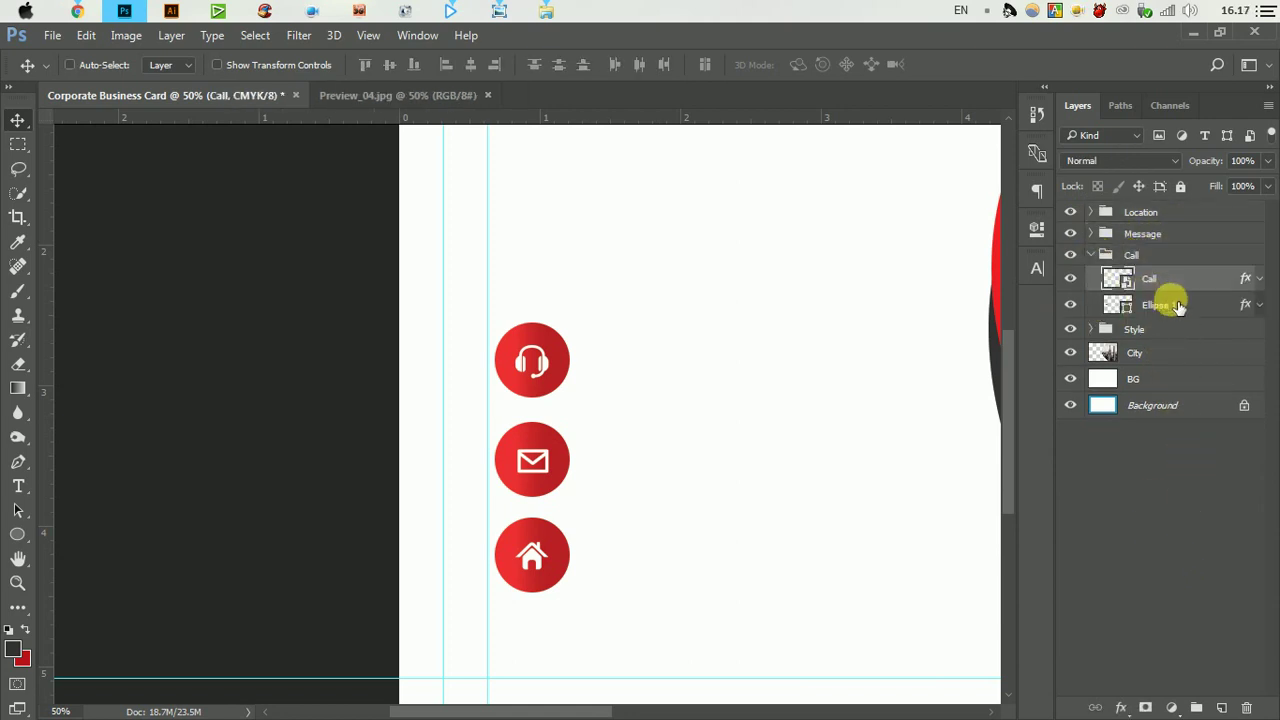
left_click(18, 485)
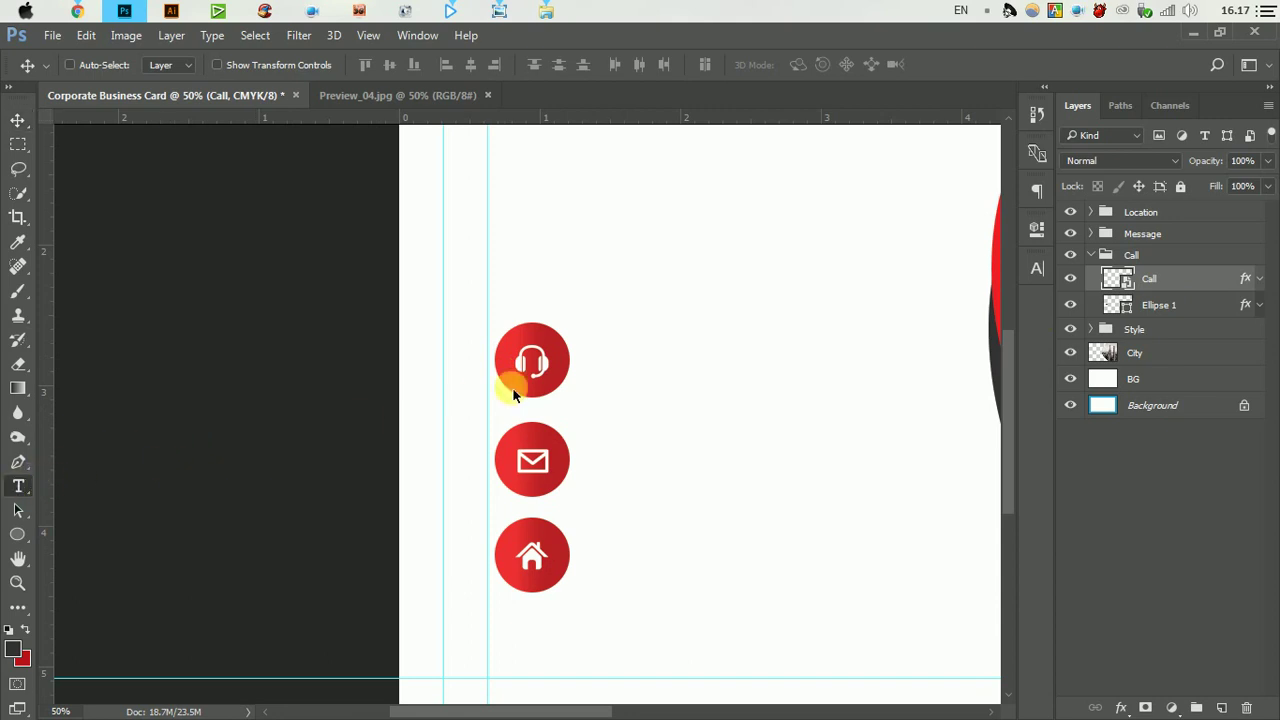
- Drag a vertical guide beside the icons and move the Info group to the top of the layers
left_click_drag(45, 403, 610, 432)
left_click(620, 355)
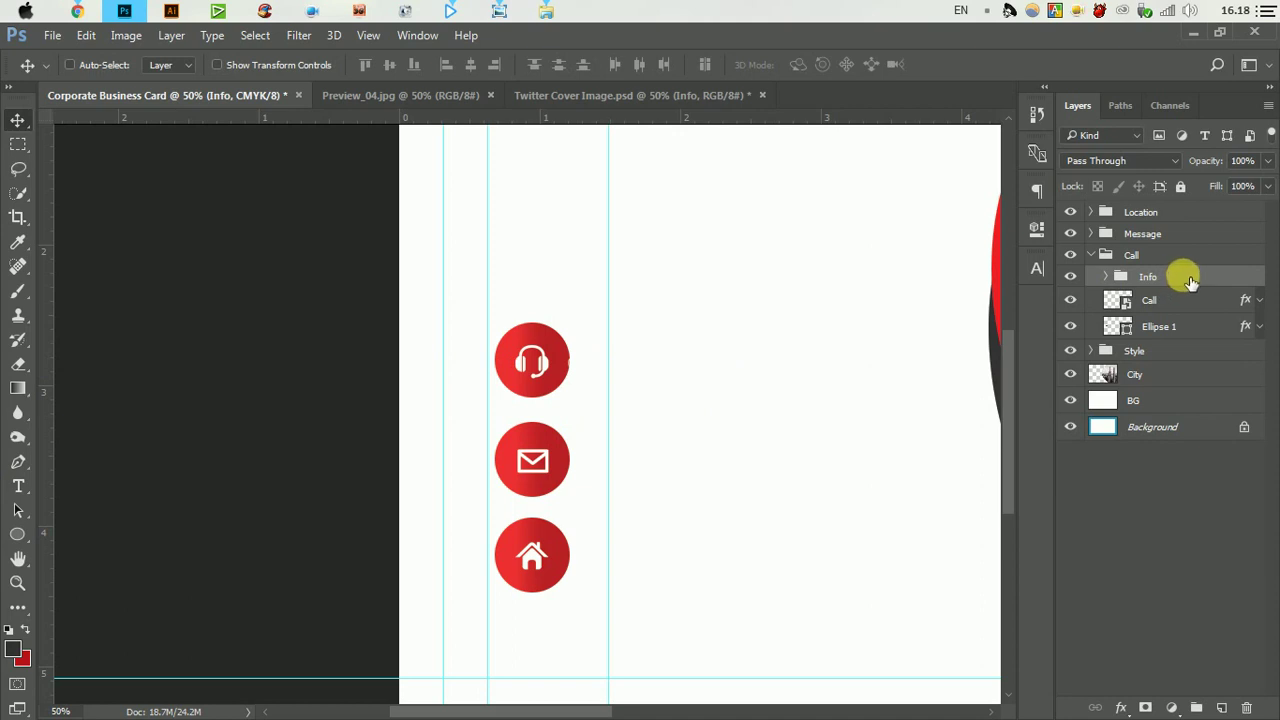
mouse_move(1160, 275)
left_mouse_down()
mouse_move(1147, 228)
mouse_move(1165, 248)
mouse_move(1157, 212)
left_mouse_up()
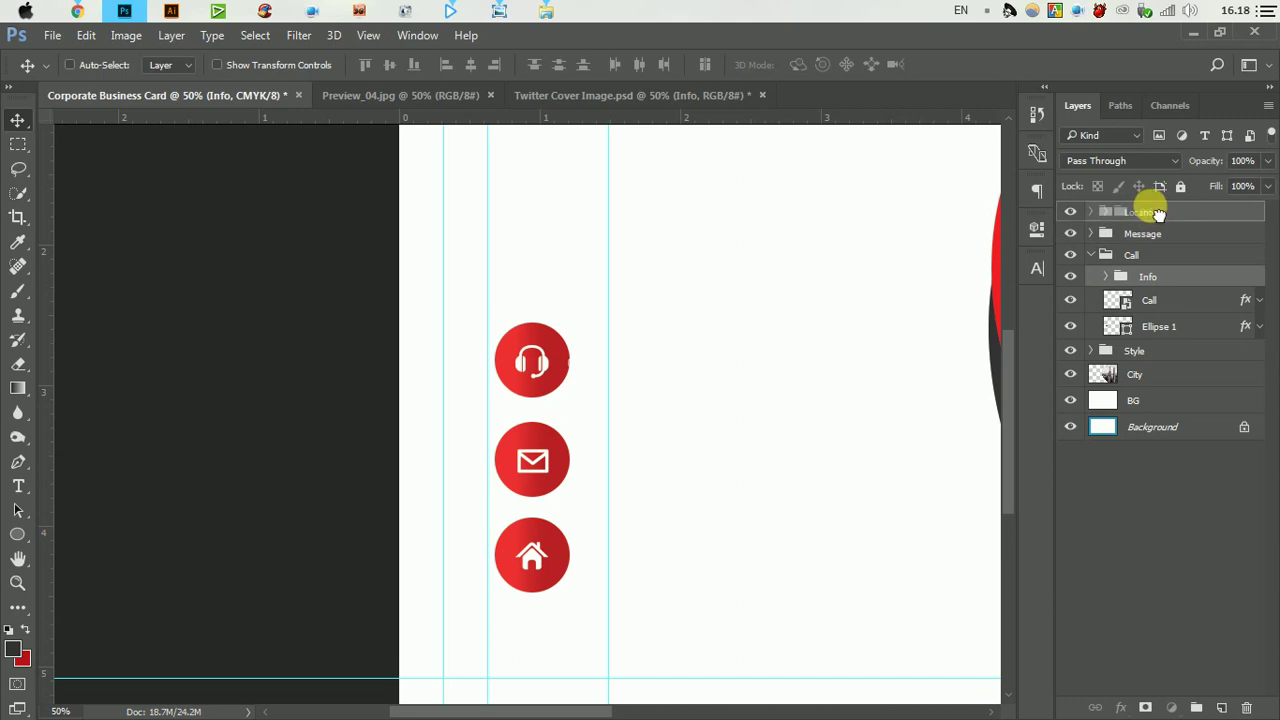
left_click_drag(1157, 212, 1150, 210)
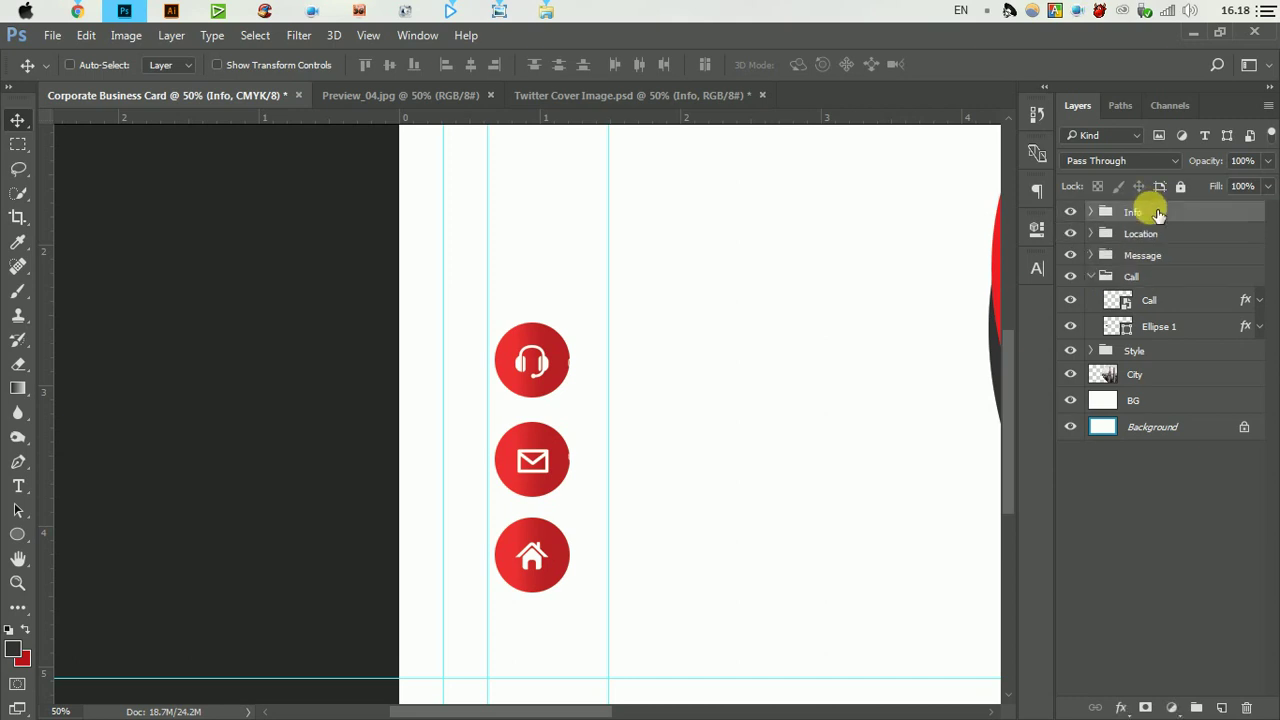
left_click(1094, 277)
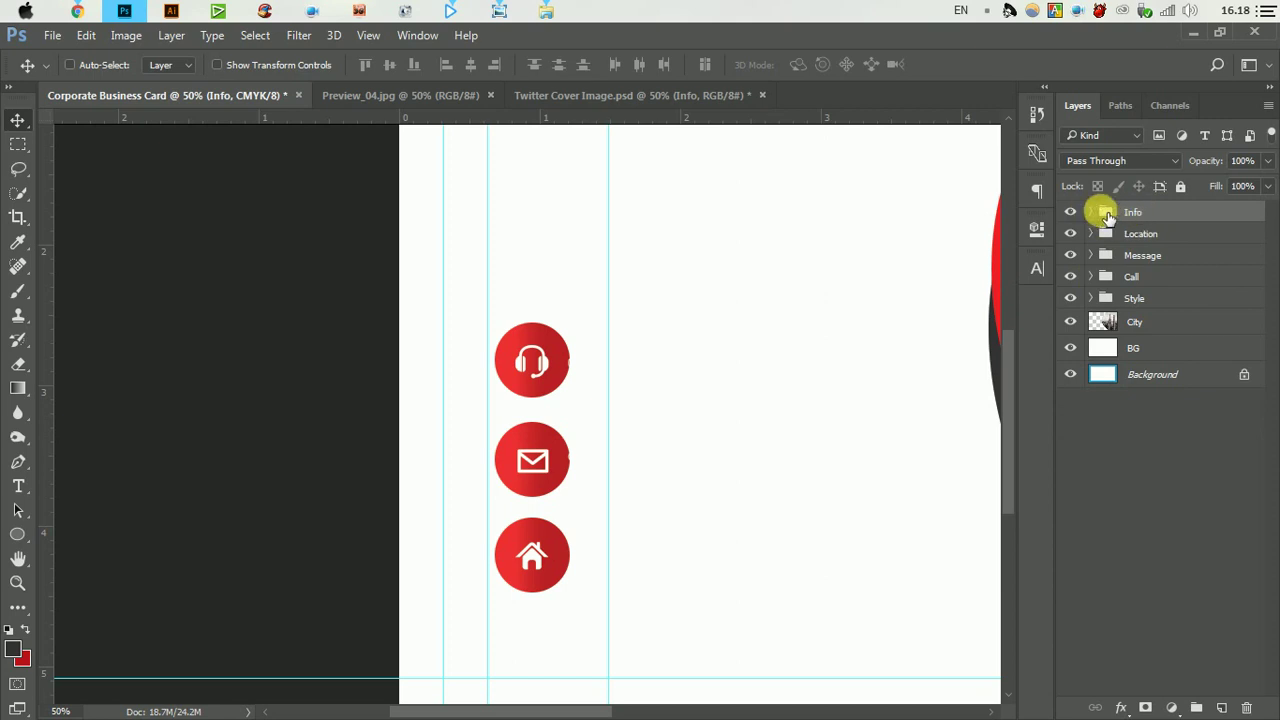
- Give the Info group a #212121 Color Overlay and nudge the contact text slightly right
double_click(1219, 221)
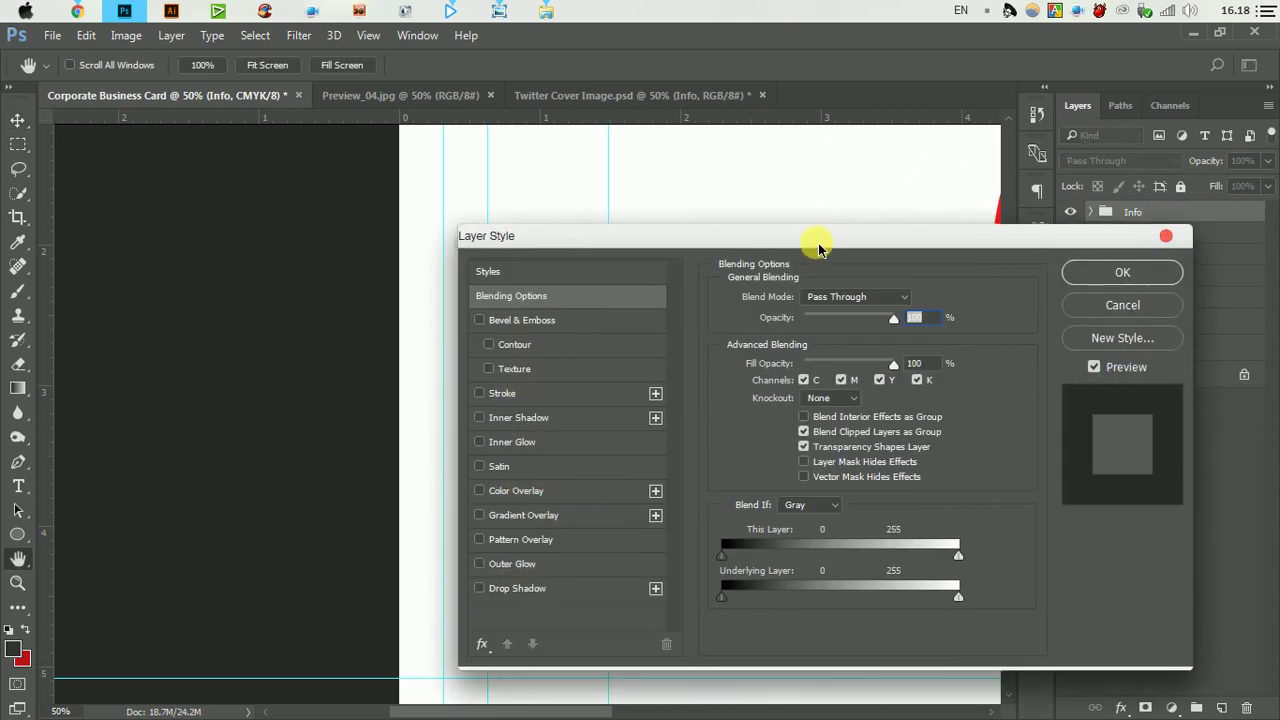
left_click_drag(817, 254, 1055, 216)
left_click(760, 487)
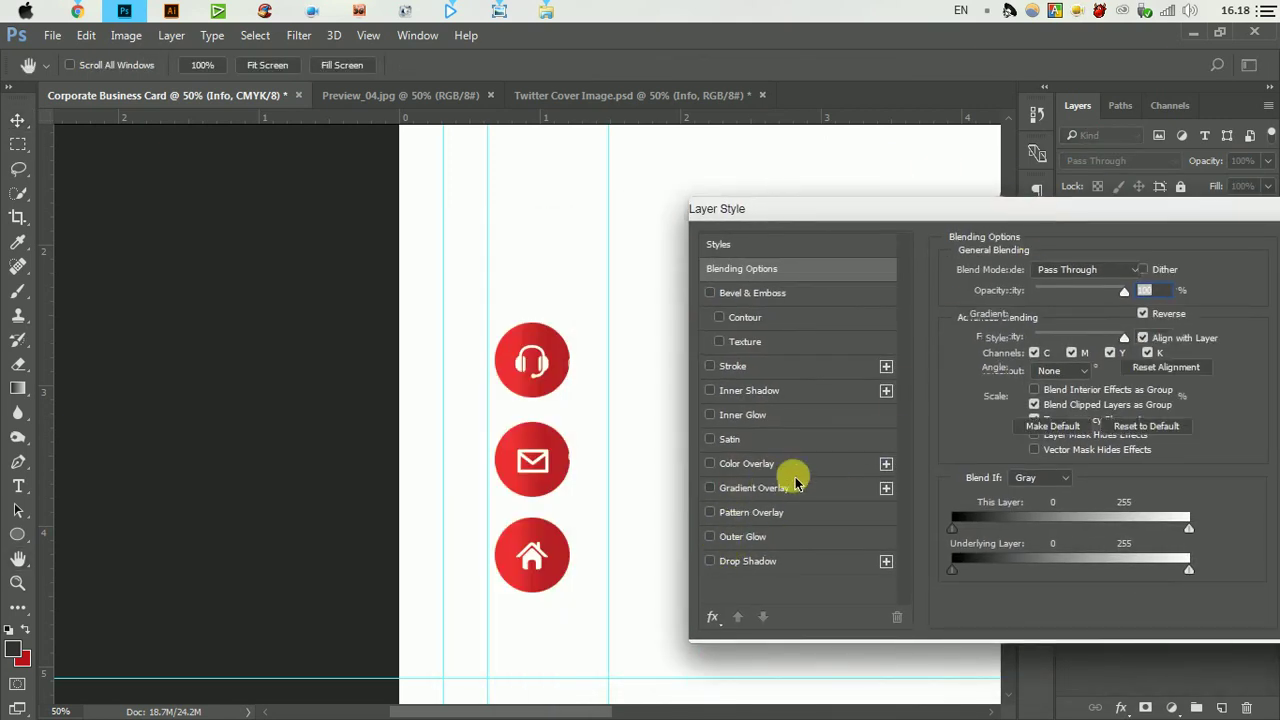
left_click(709, 488)
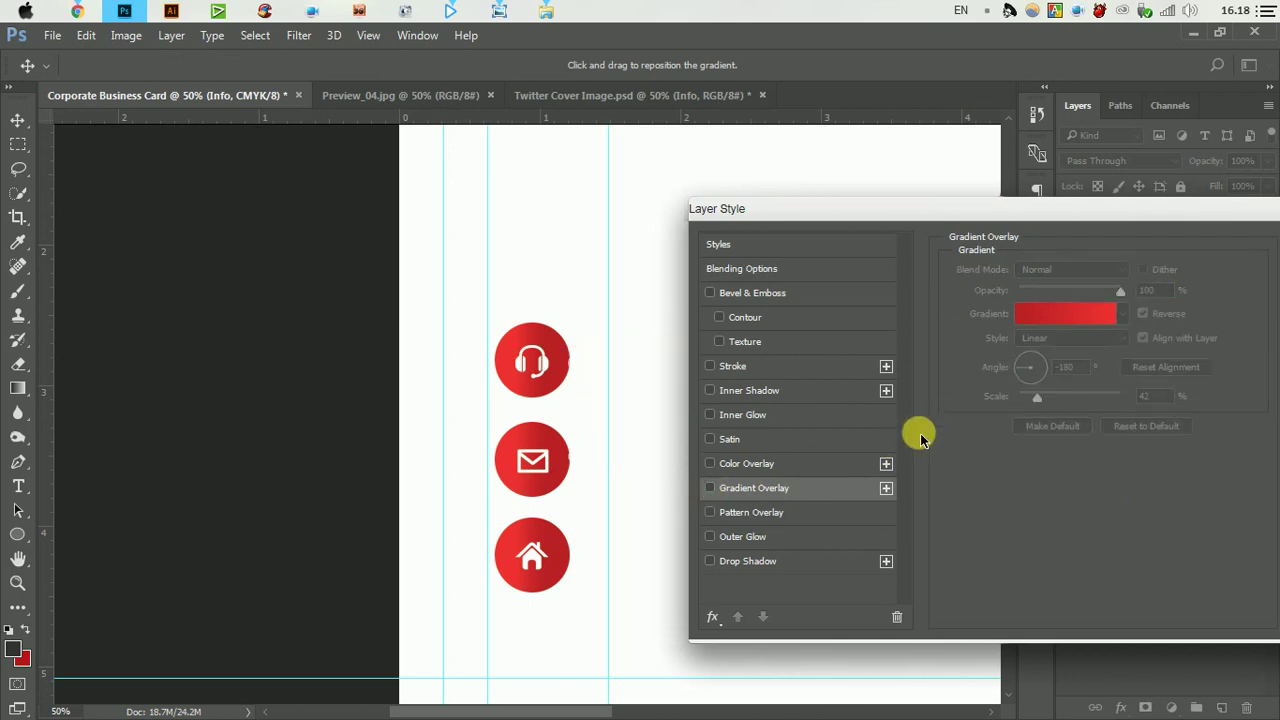
left_click(740, 464)
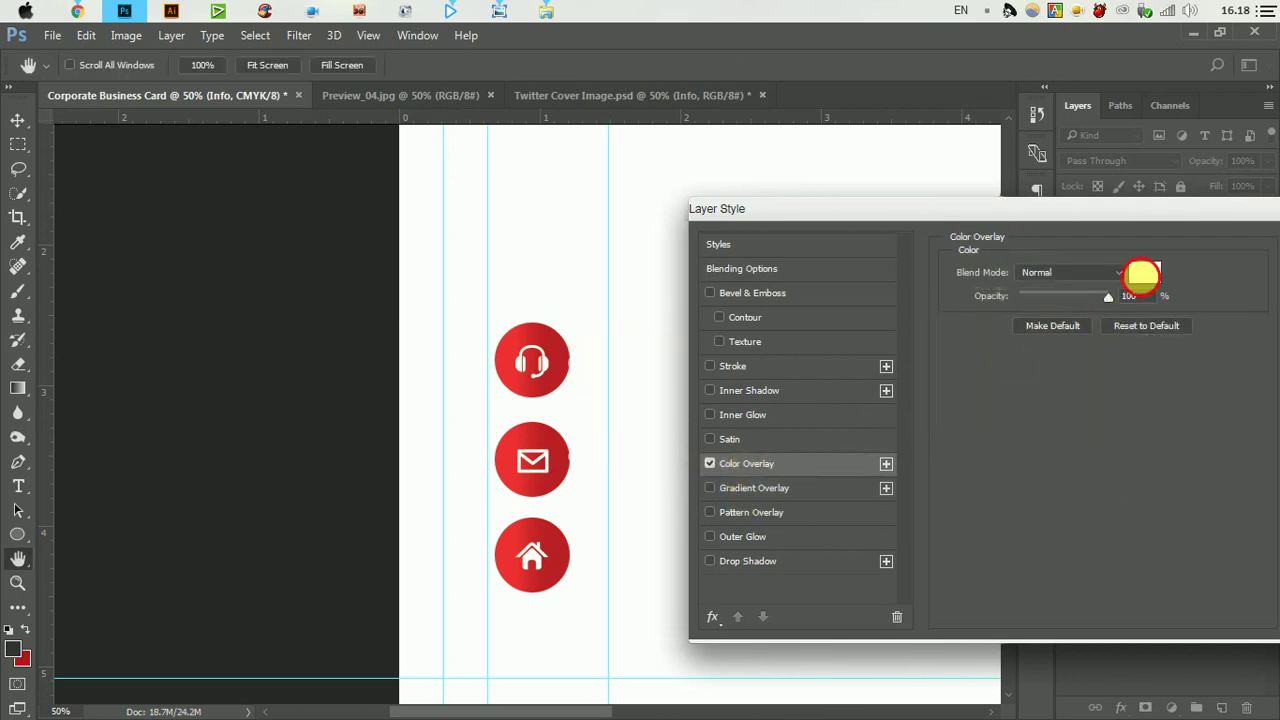
left_click(1142, 273)
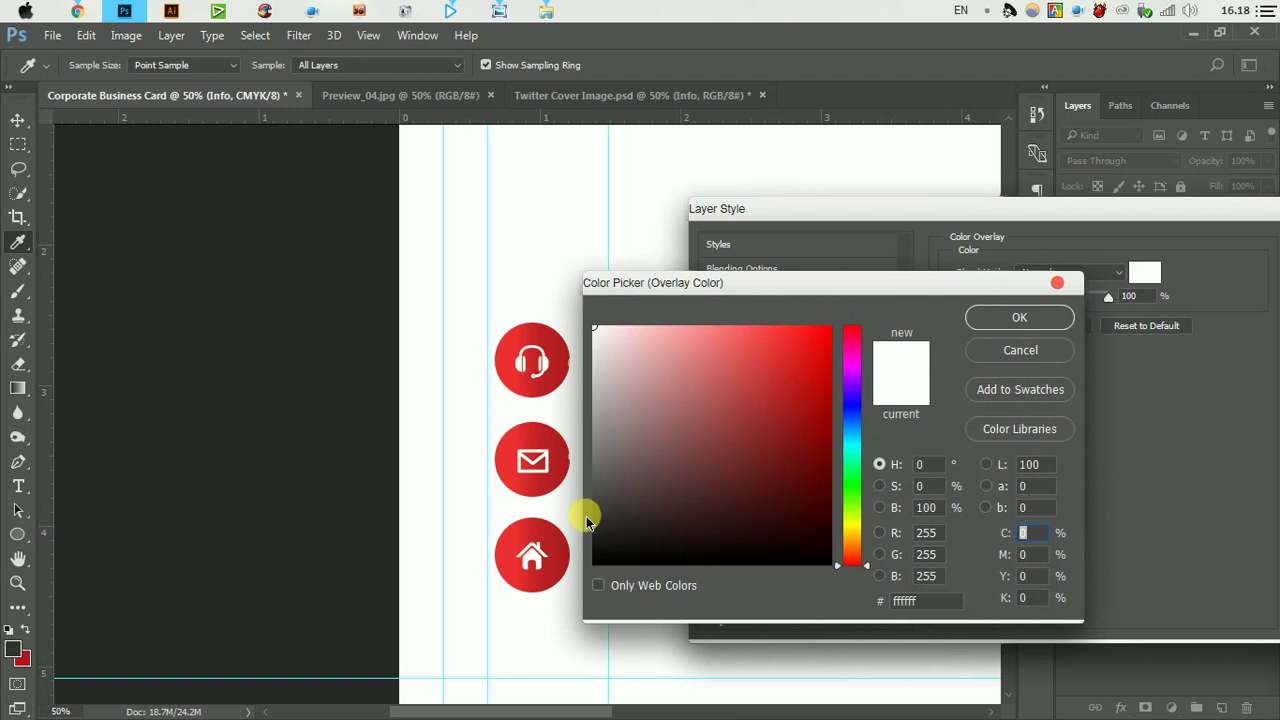
left_click(600, 541)
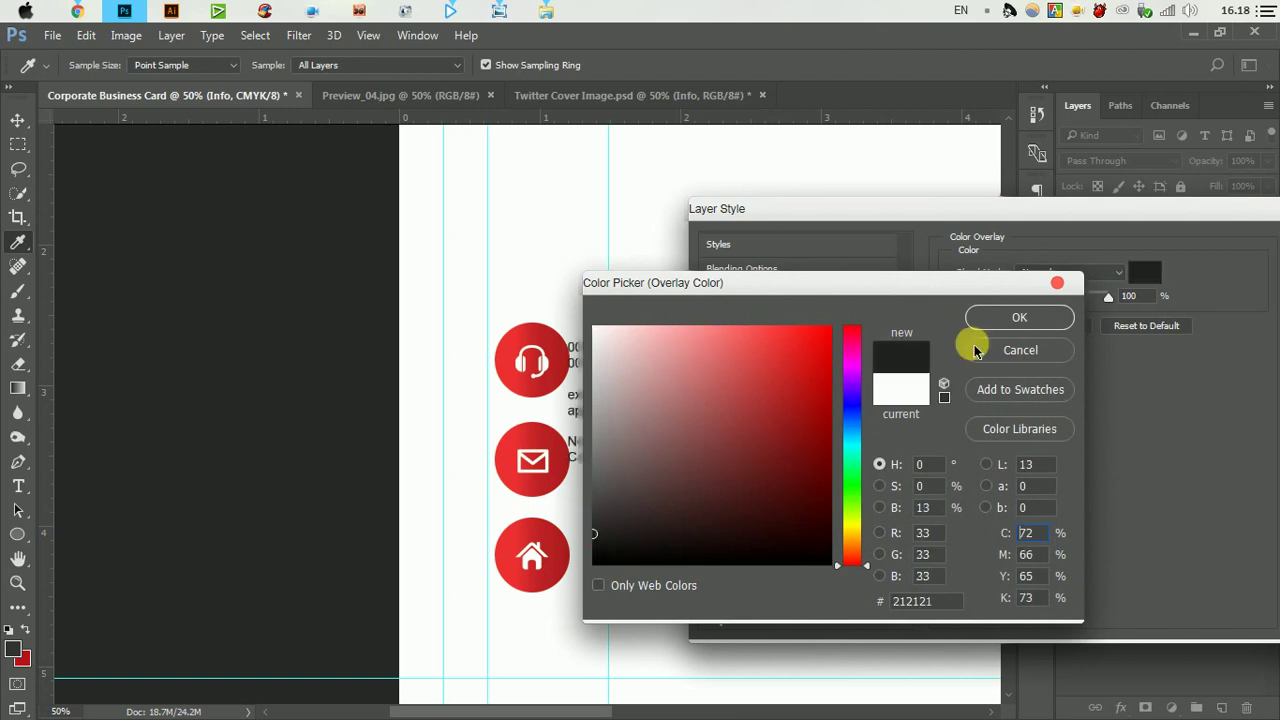
left_click(1045, 318)
left_click_drag(1094, 213, 828, 339)
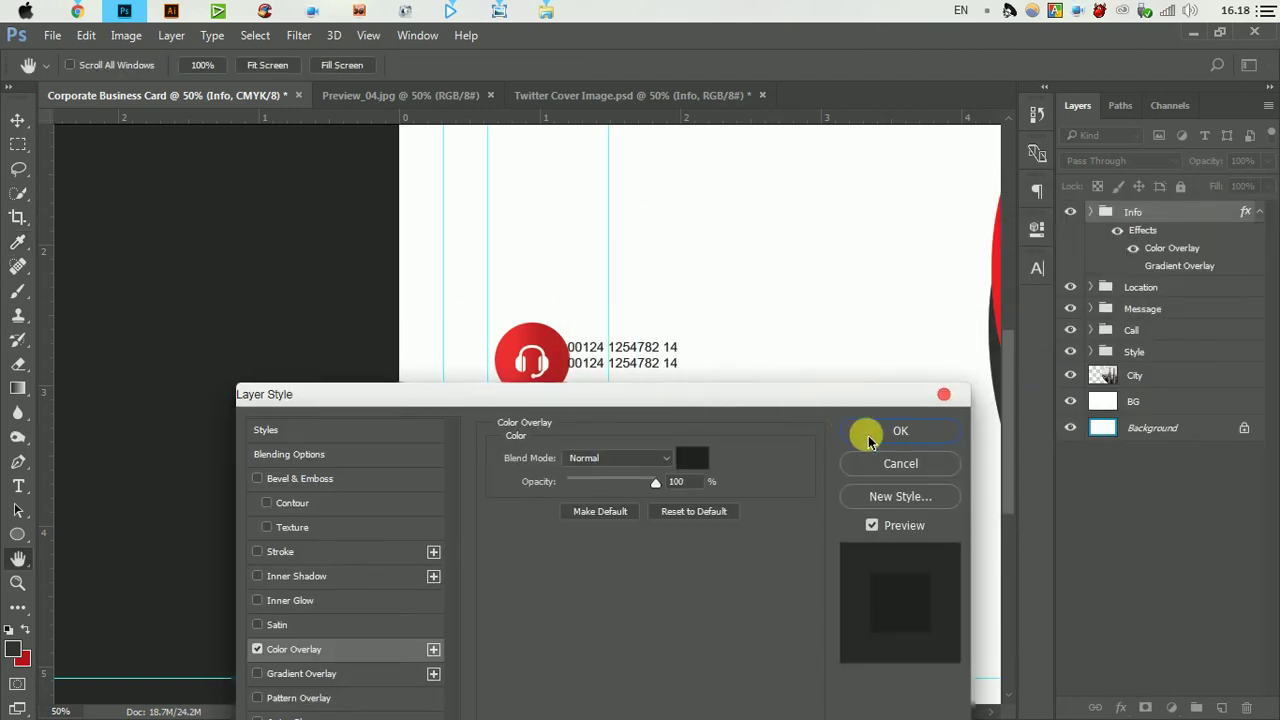
left_click(870, 430)
left_click_drag(728, 387, 746, 376)
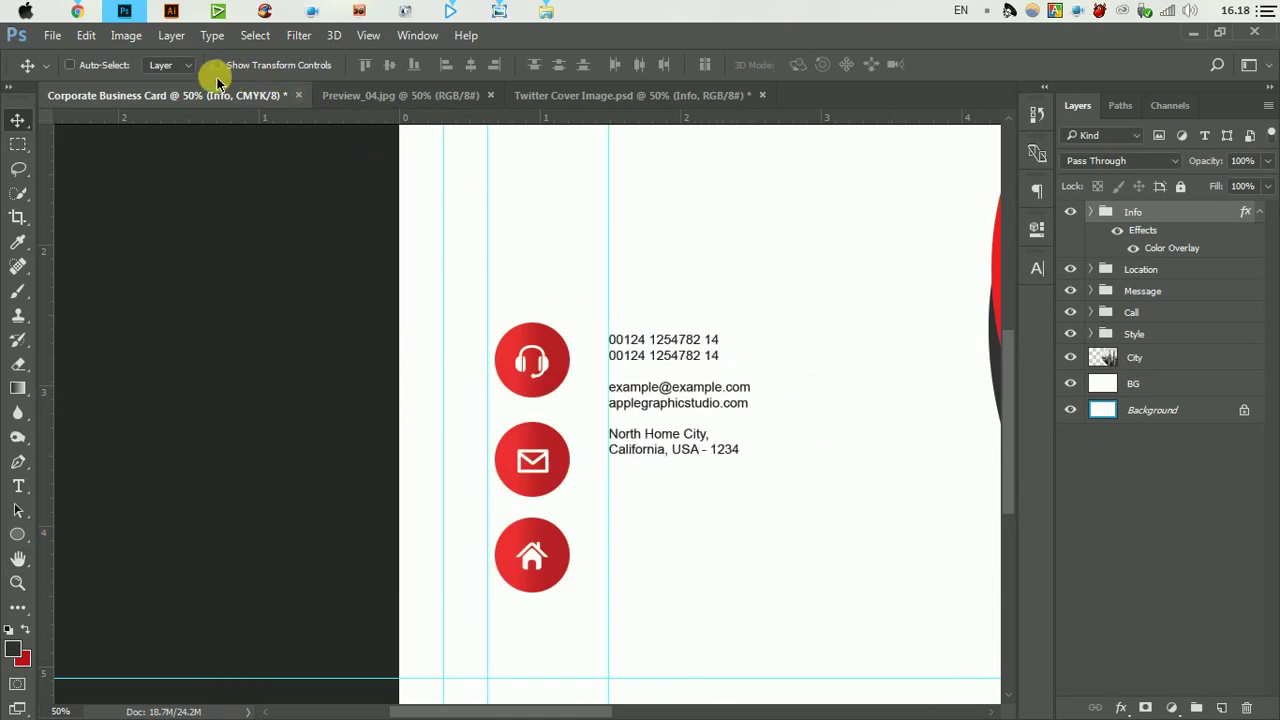
- Scale the contact text up to about 177% and nudge it up a pixel
left_click(86, 35)
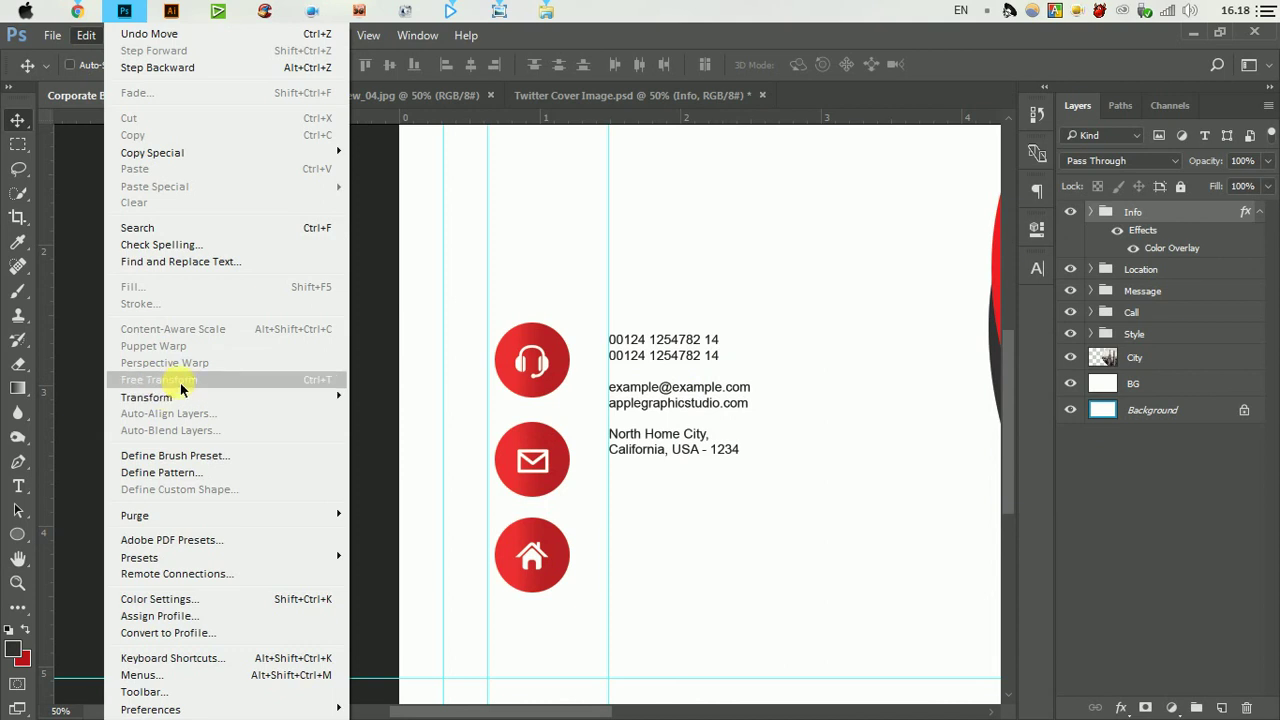
left_click(160, 380)
left_click_drag(753, 458, 882, 638)
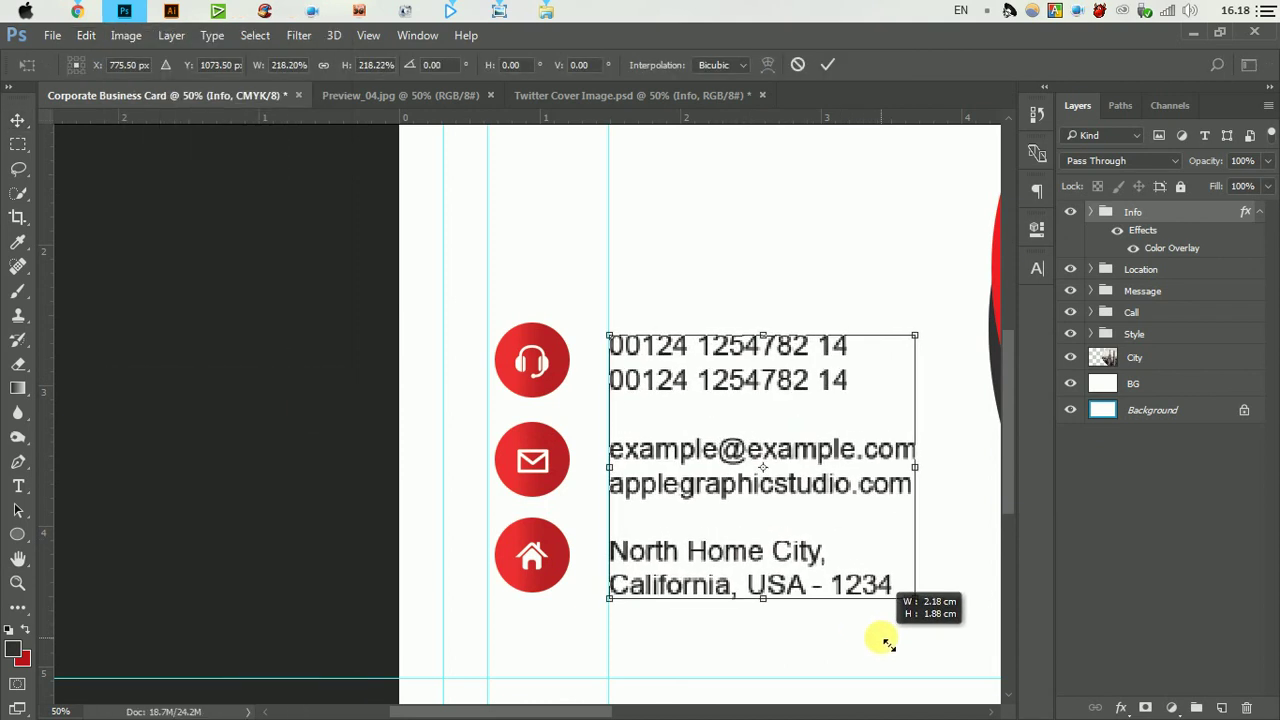
left_click_drag(882, 638, 877, 632)
left_click(827, 64)
key("Up")
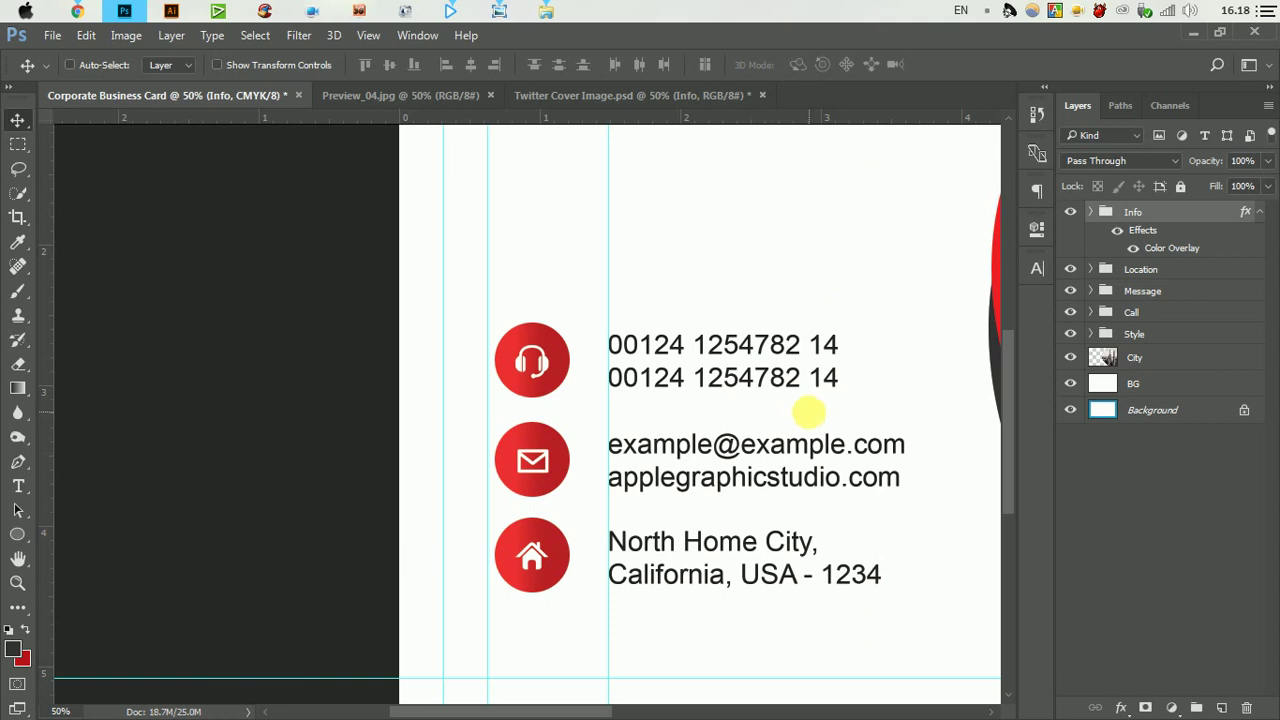
- Remove the stray vertical guide, nudge the contact details left, and collapse the Info effects
key("ctrl+minus")
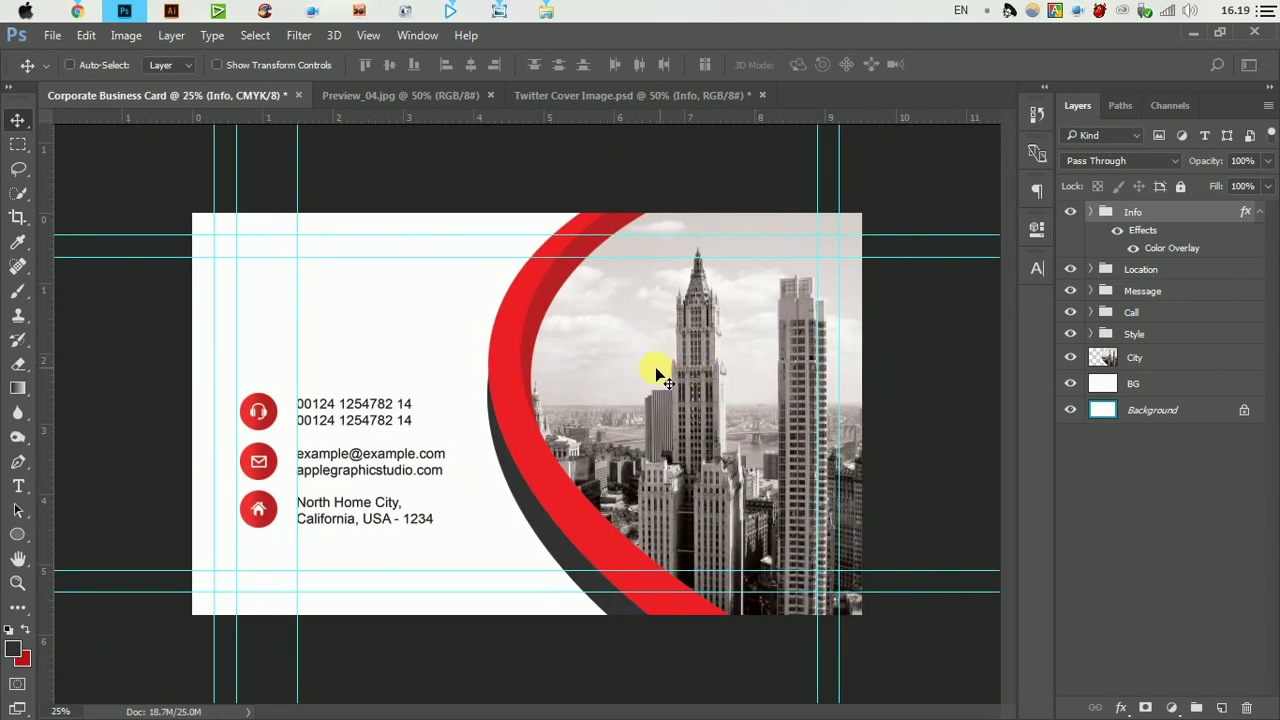
left_click_drag(297, 402, 57, 395)
key("Left")
key("Left")
key("Left")
key("Left")
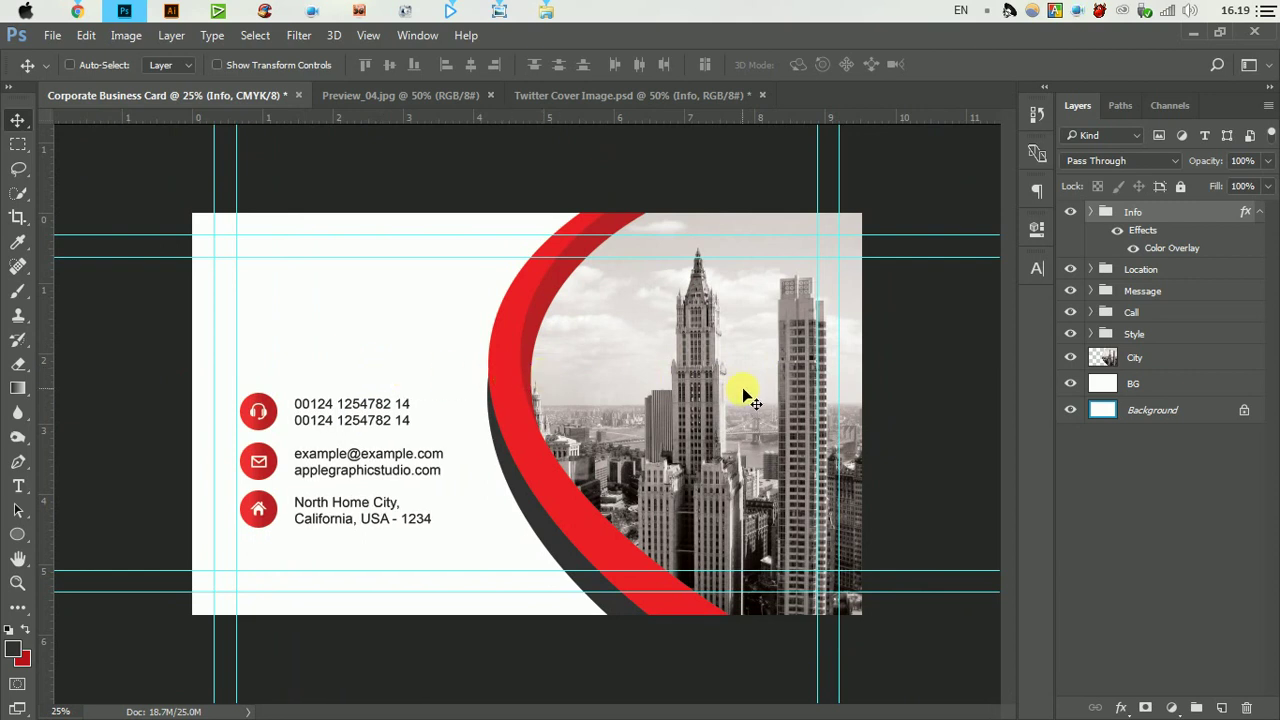
left_click(1266, 216)
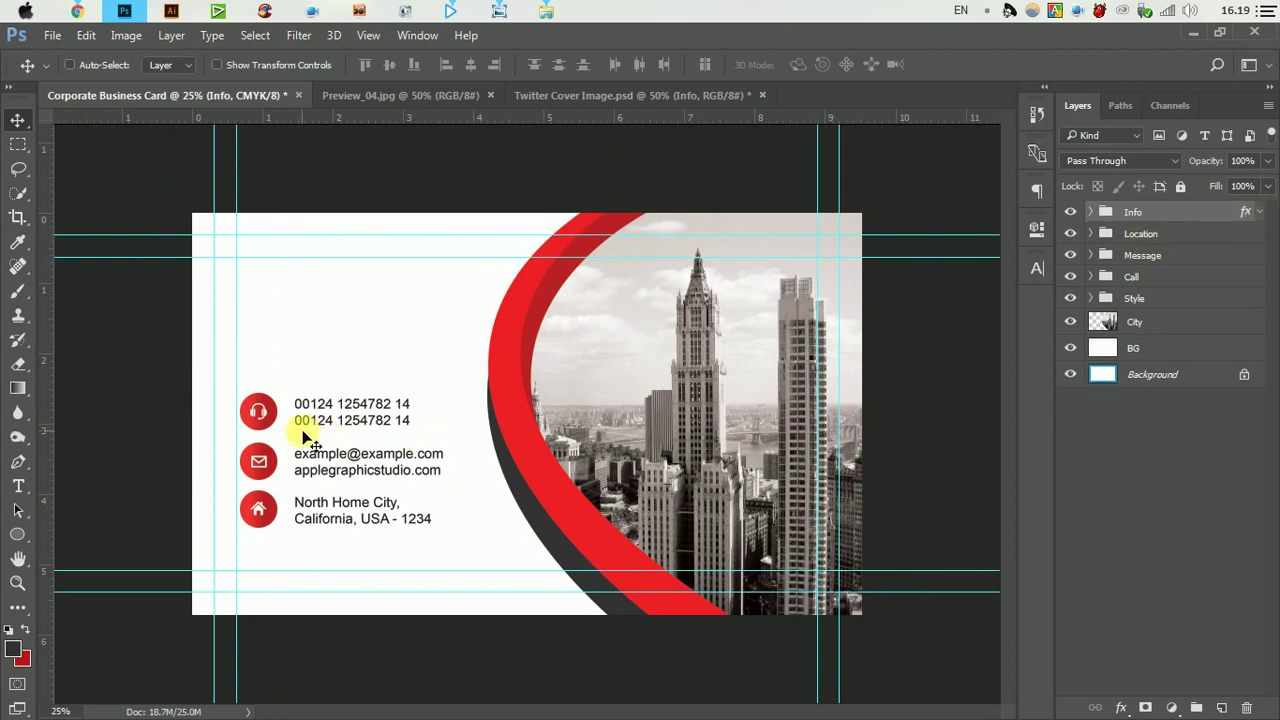
left_click(18, 487)
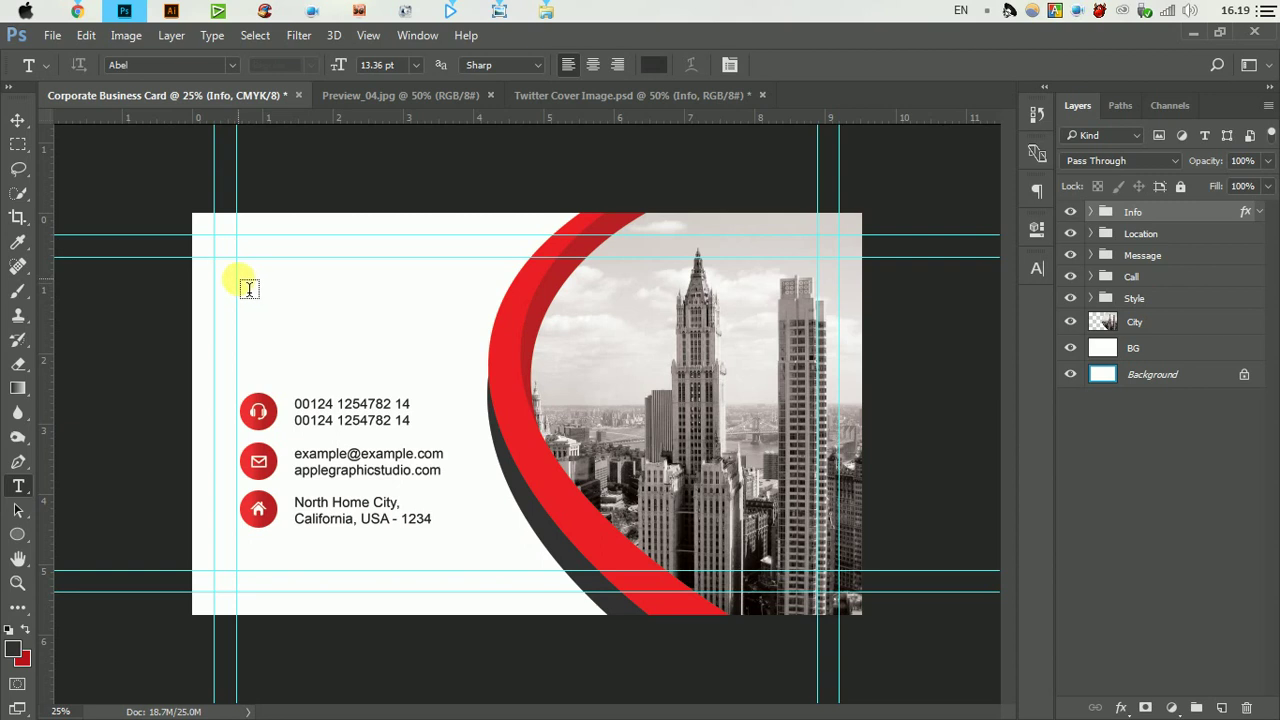
- Type the cardholder's name at the card's top left, correcting the mistyped letter
left_click(238, 280)
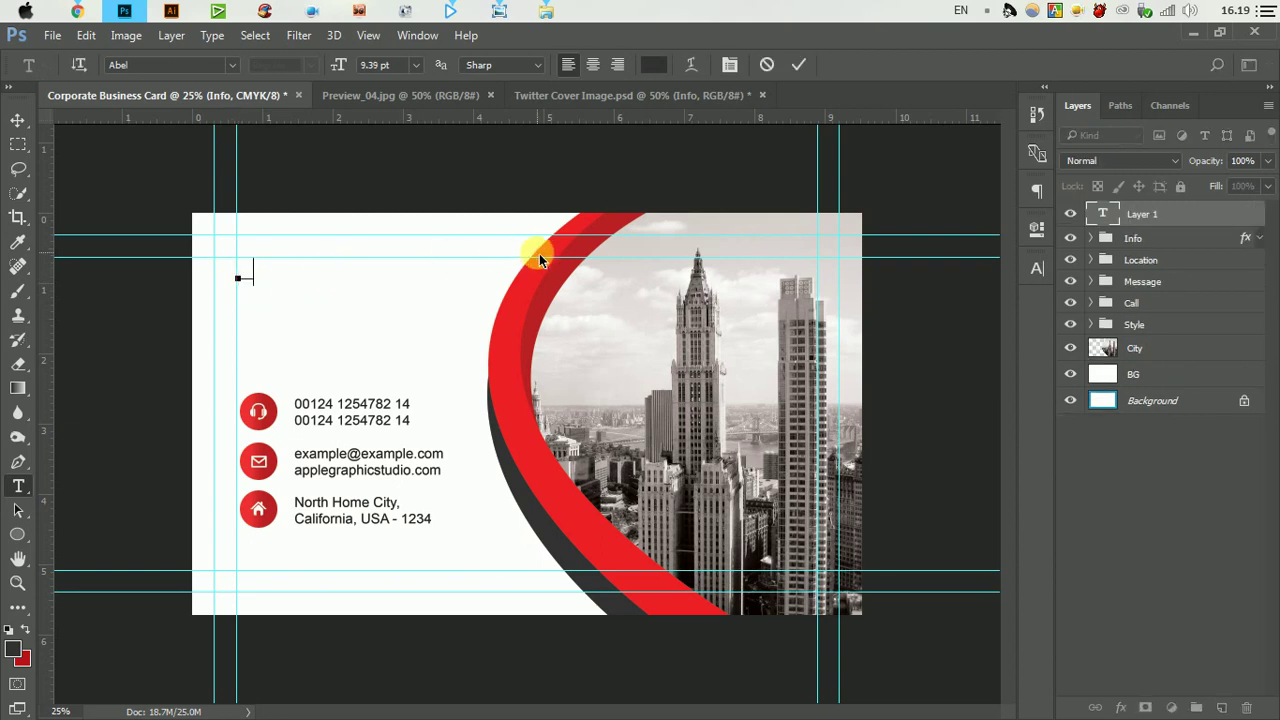
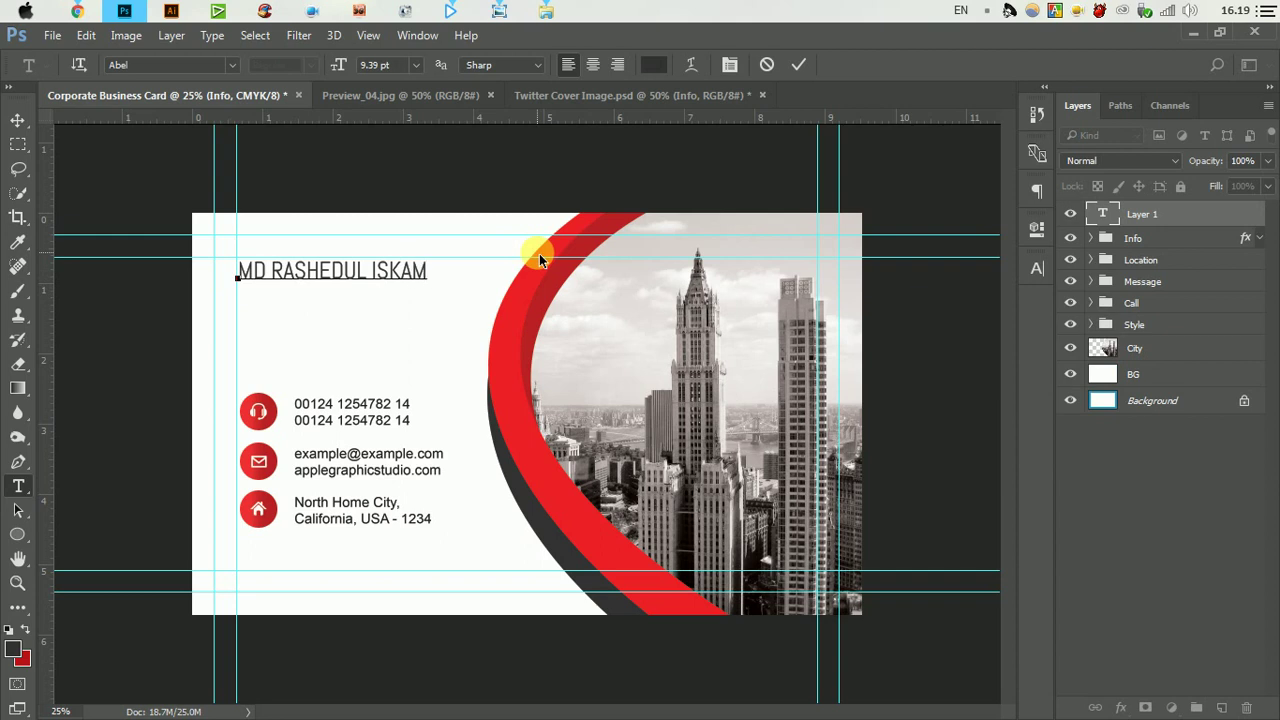
key("Left")
key("Left")
key("Left")
key("BackSpace")
type("L")
left_click(803, 70)
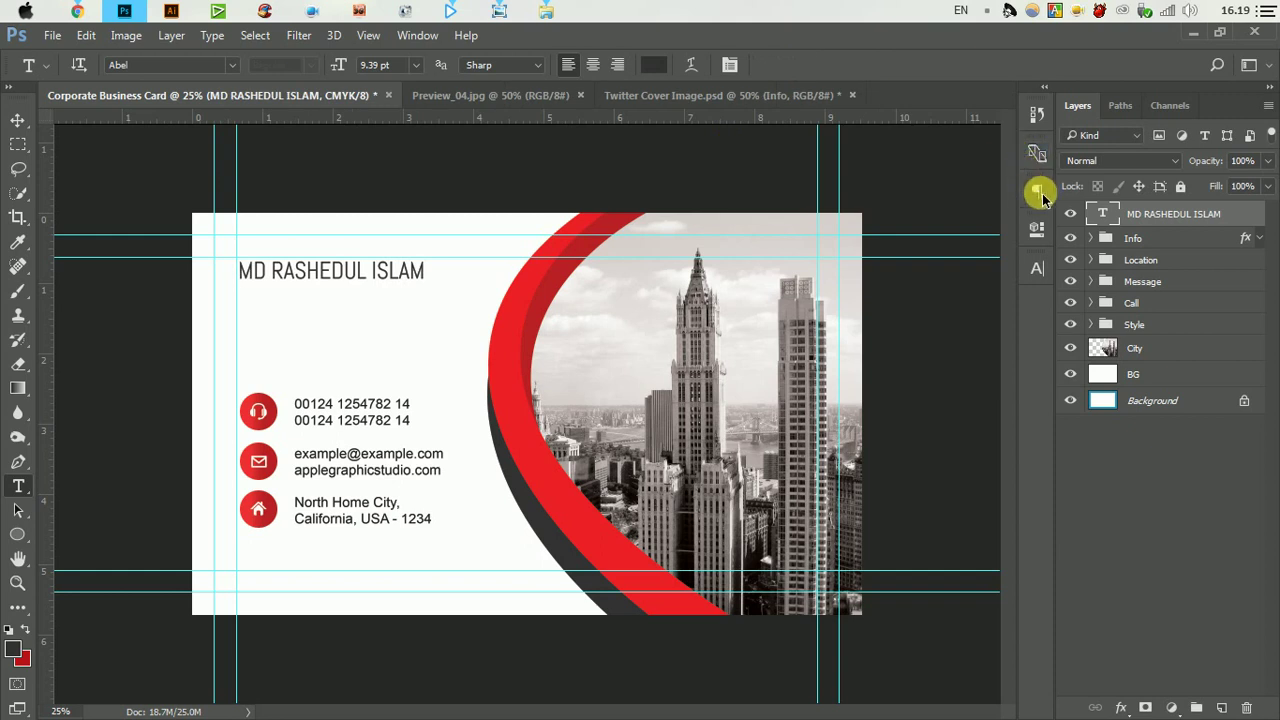
- Make the name heading bold with Faux Bold in the Character panel
left_click(1037, 268)
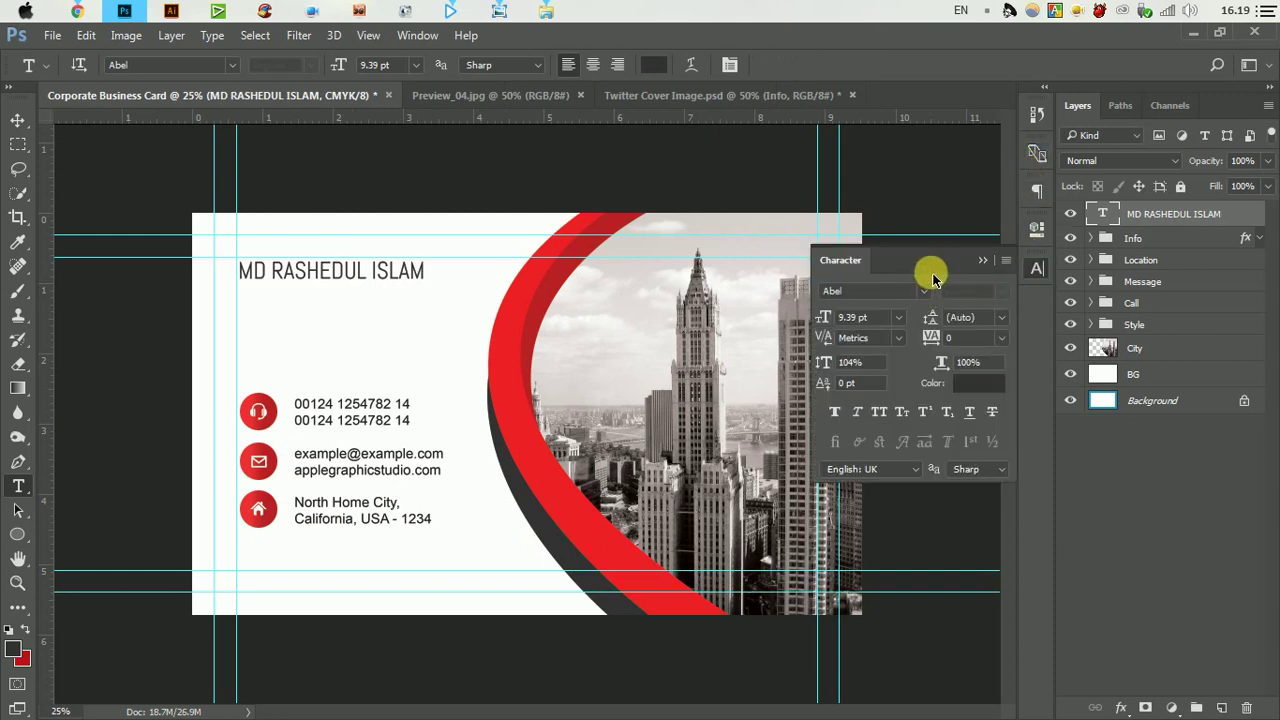
left_click(835, 411)
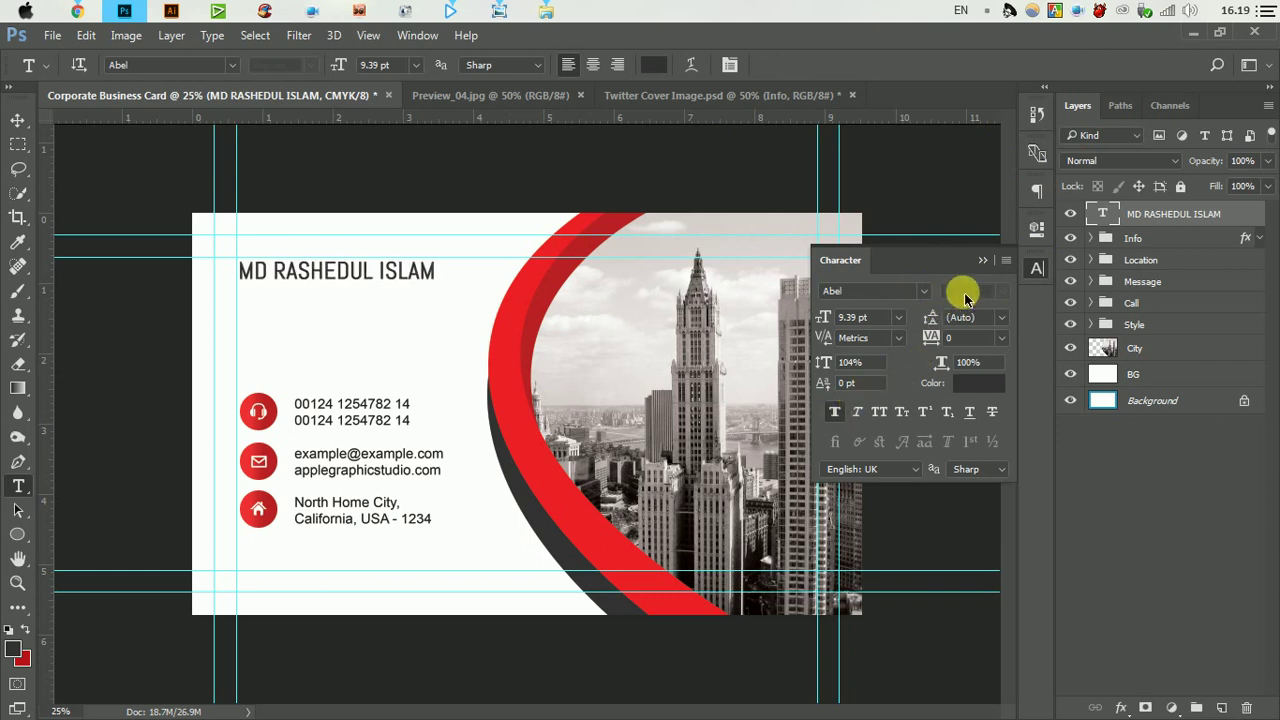
left_click(982, 259)
left_click(16, 121)
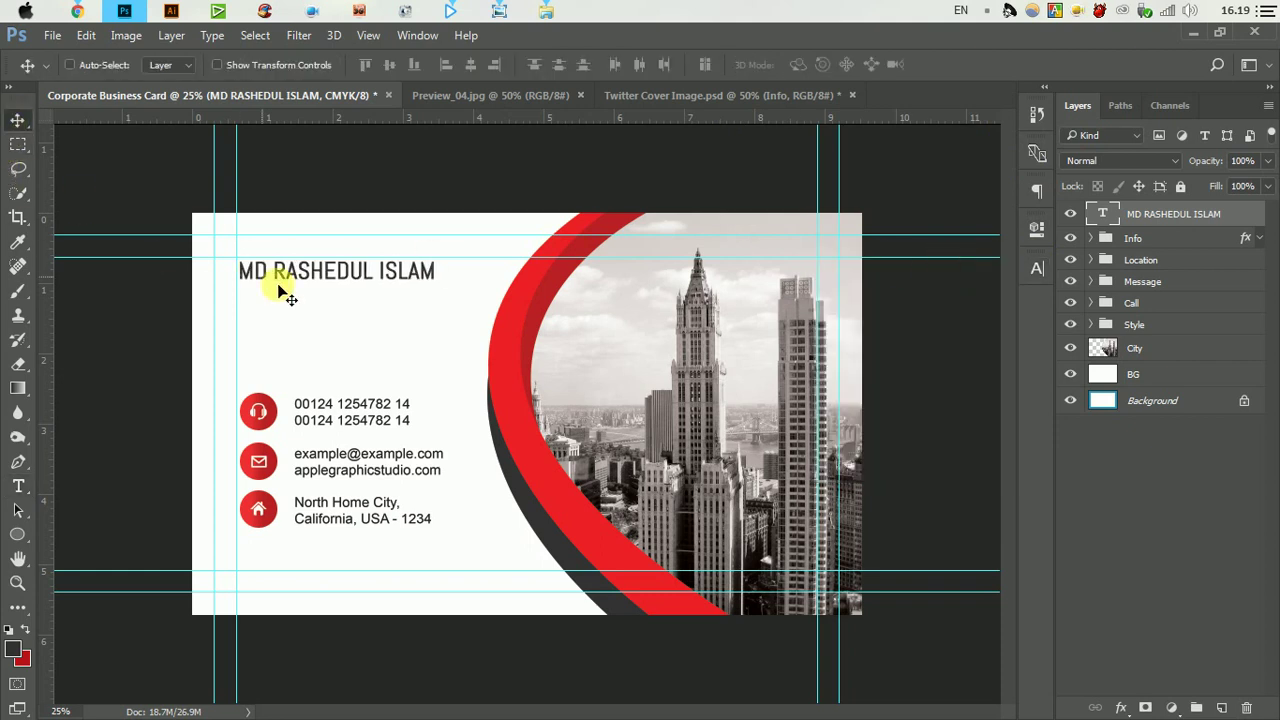
- Duplicate the name line below itself and retype it as a smaller 8 pt 'Graphic Designer'
left_click_drag(313, 278, 313, 306)
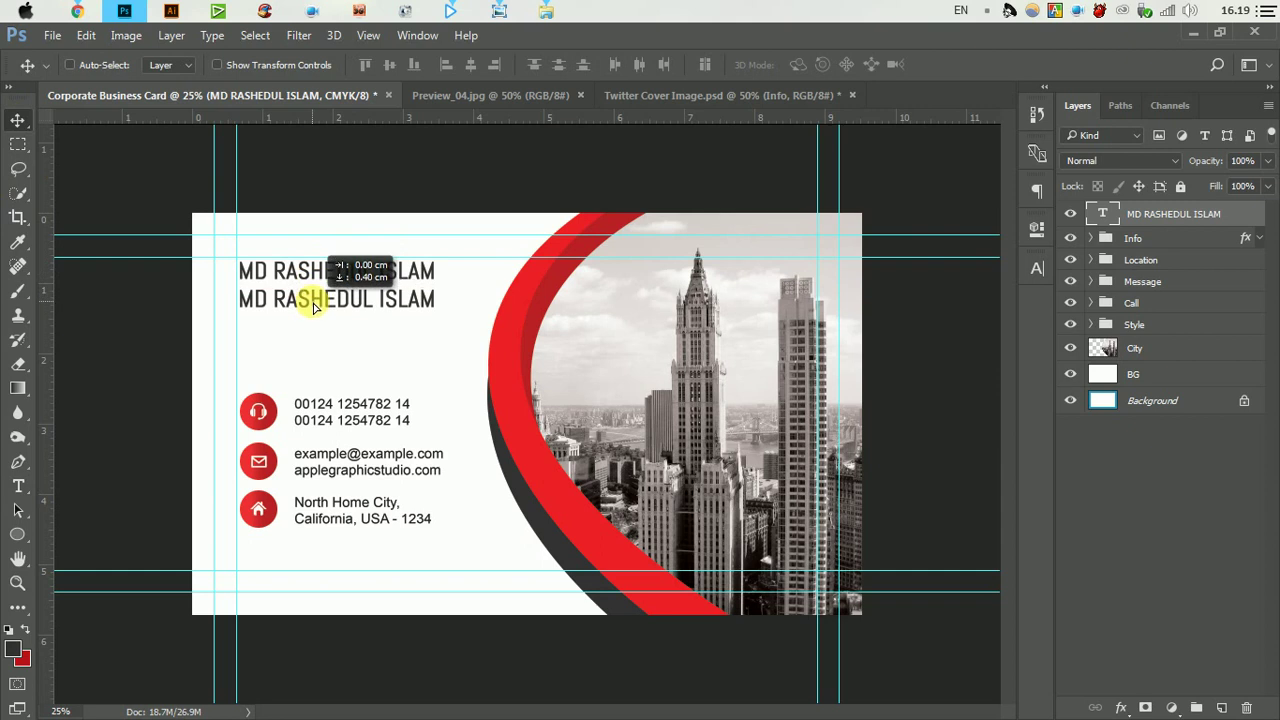
left_click(17, 487)
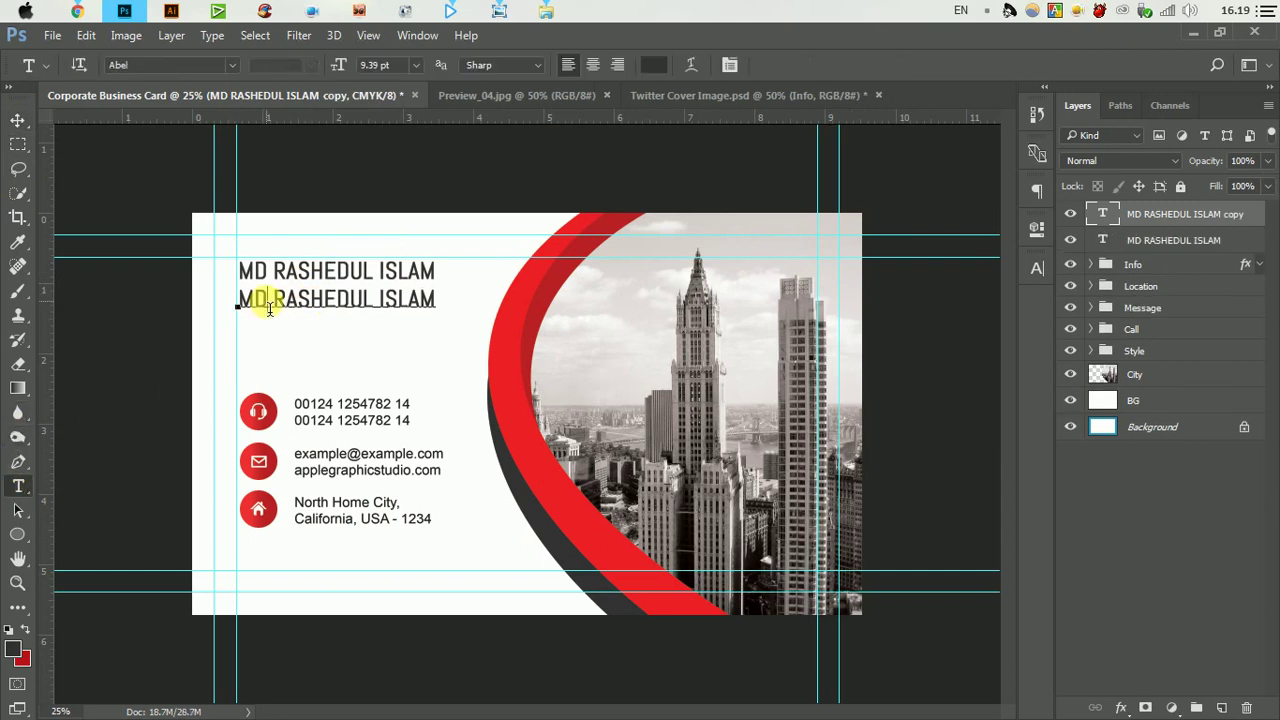
left_click(255, 300)
left_click_drag(238, 300, 516, 316)
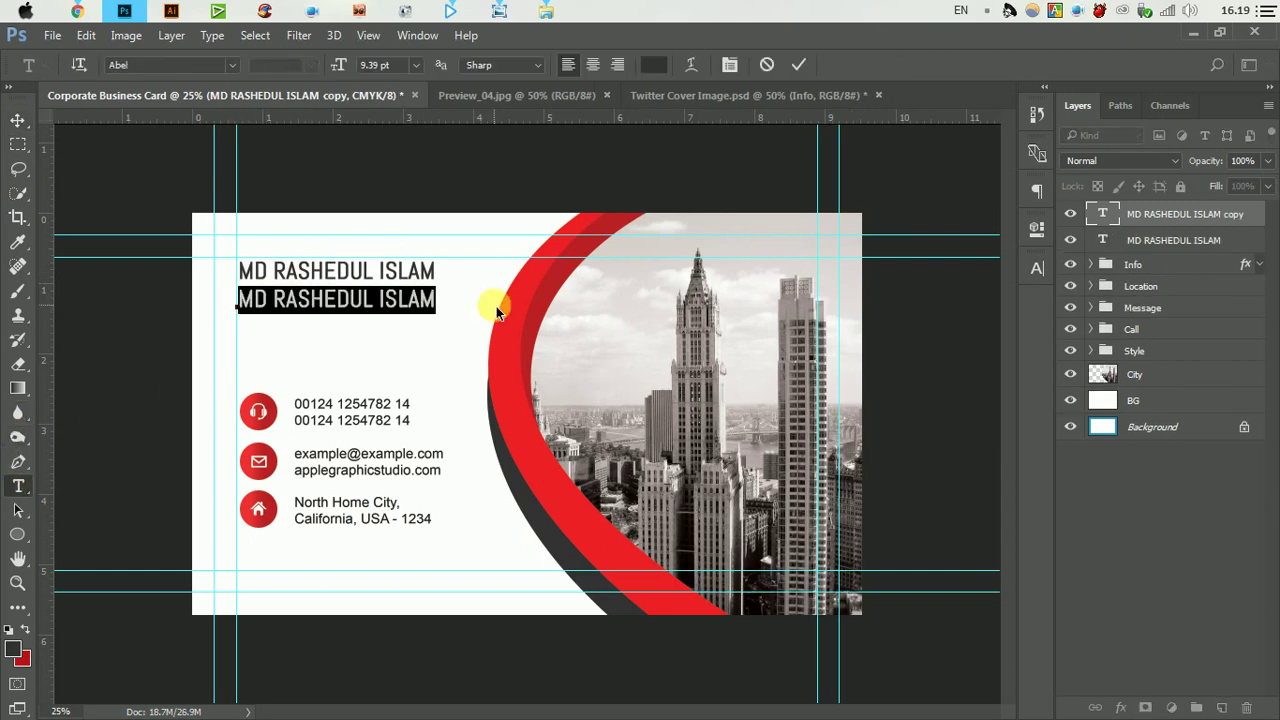
type("Gr ")
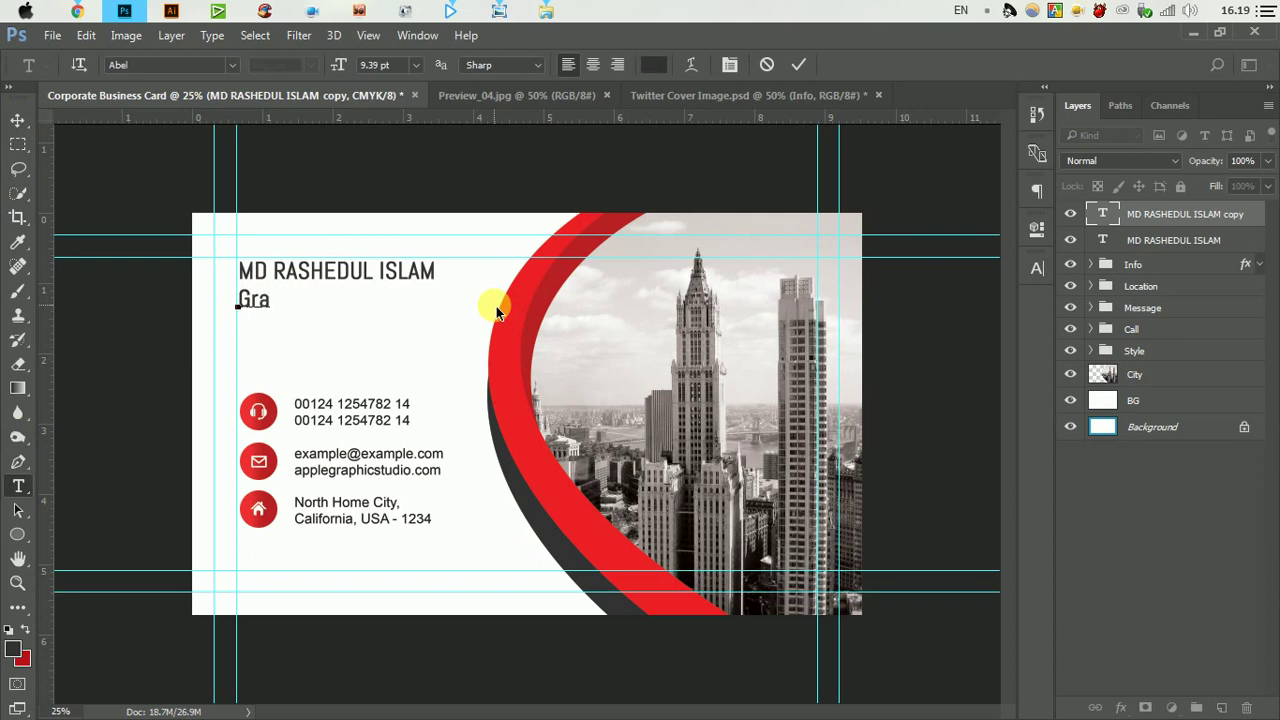
type("hic Designer")
key("ctrl+a")
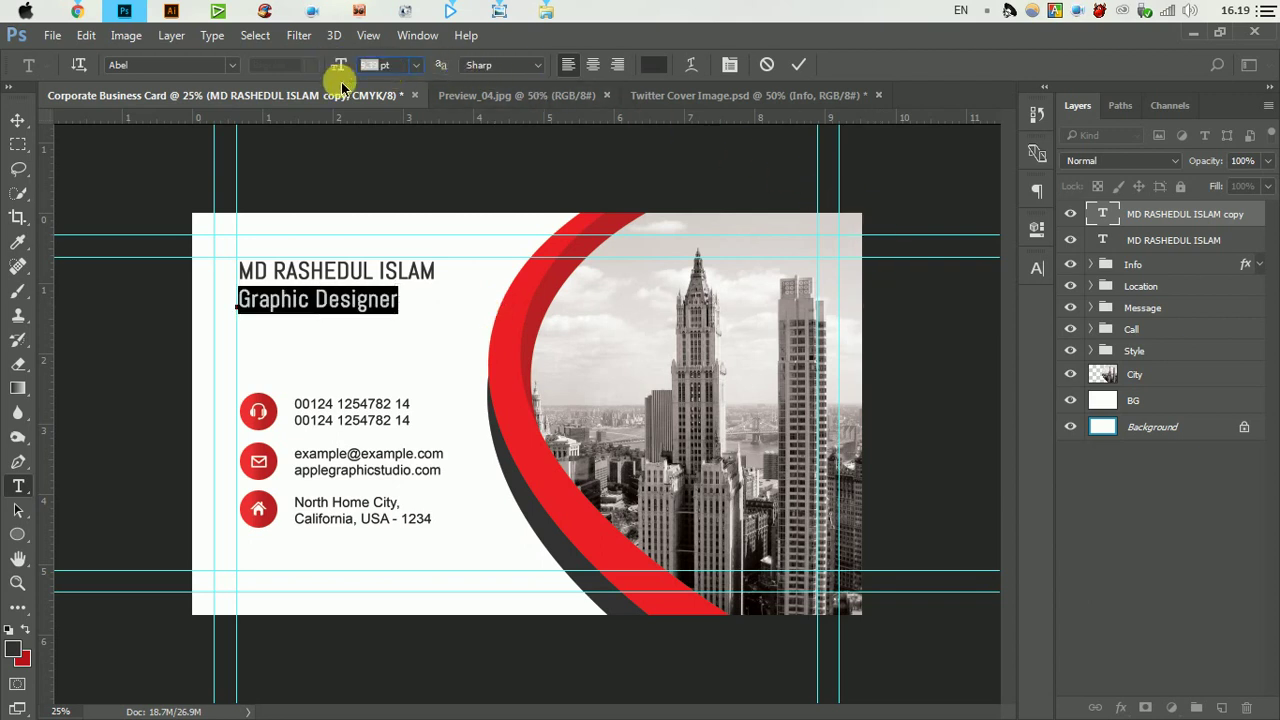
left_click_drag(390, 72, 354, 100)
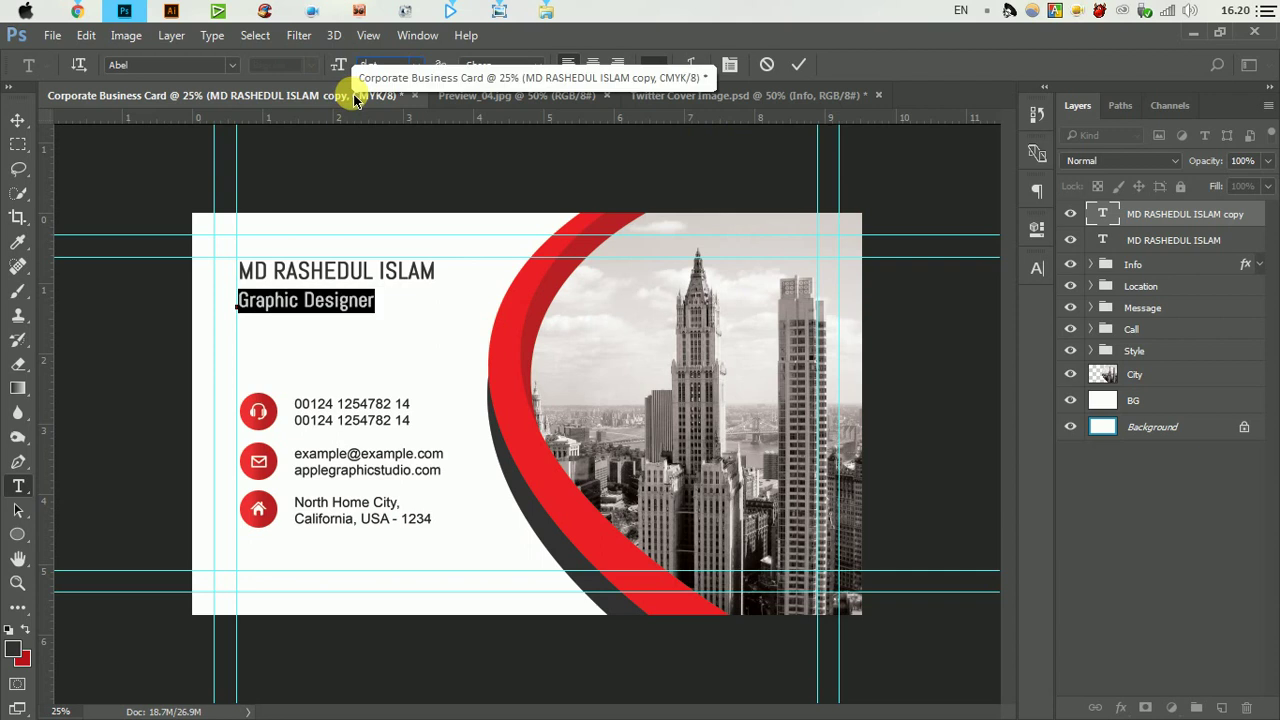
left_click(798, 64)
- Turn off Faux Bold on the Graphic Designer title
left_click(18, 120)
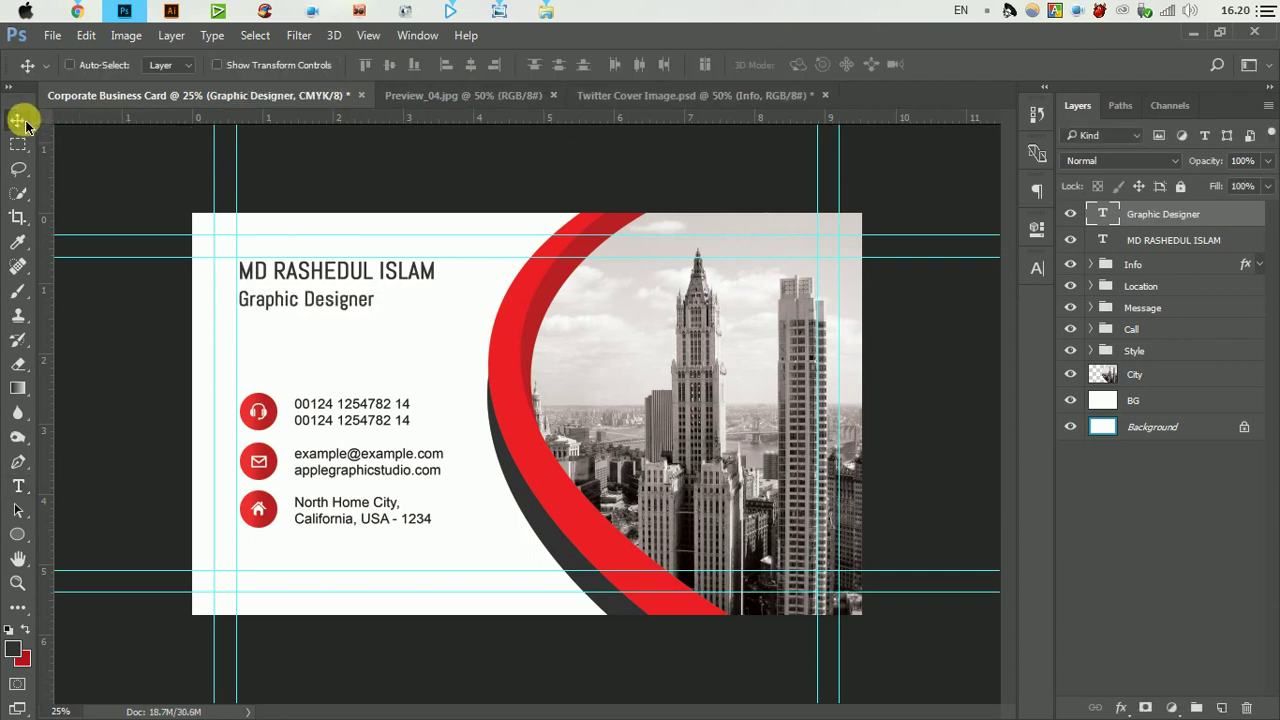
left_click(1037, 268)
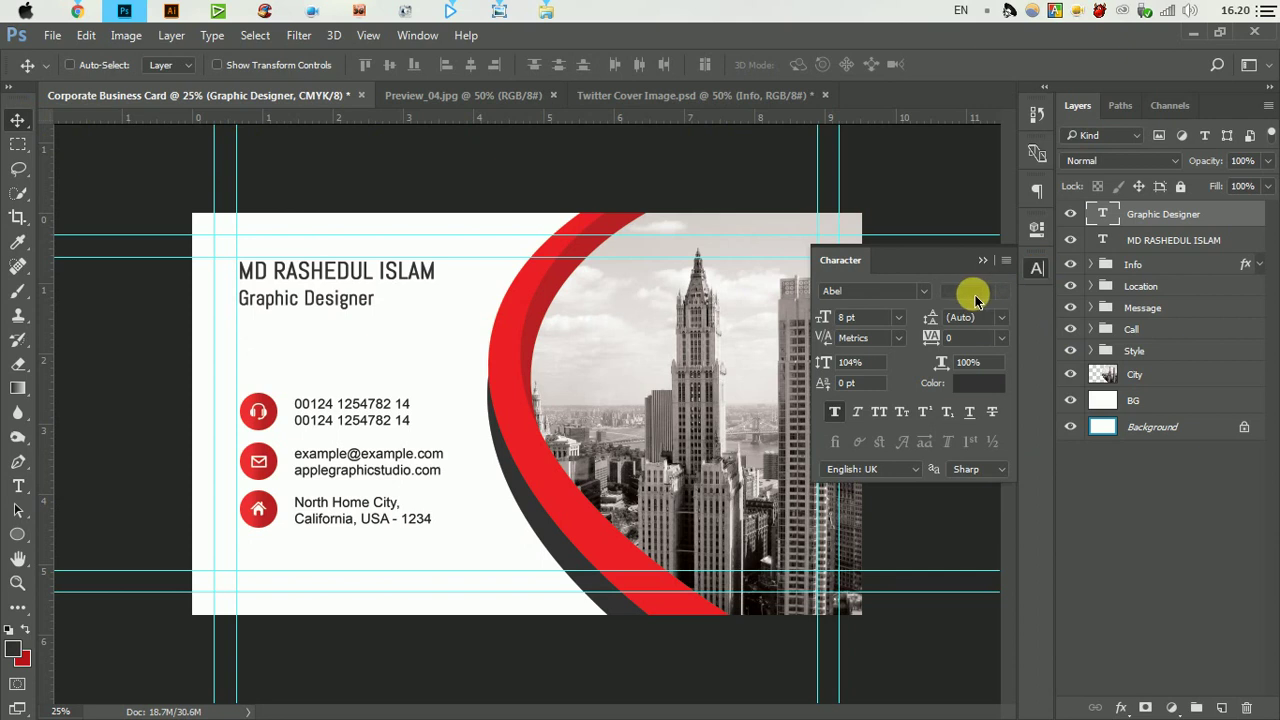
left_click(836, 420)
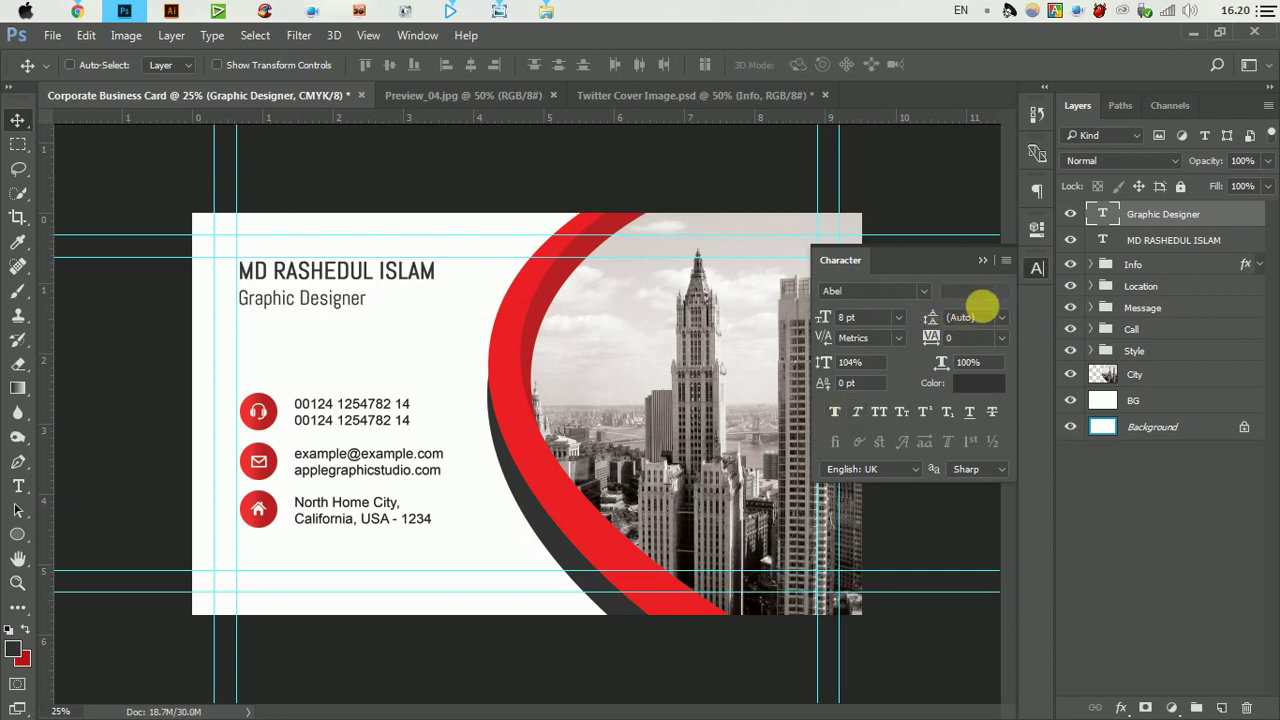
left_click(982, 260)
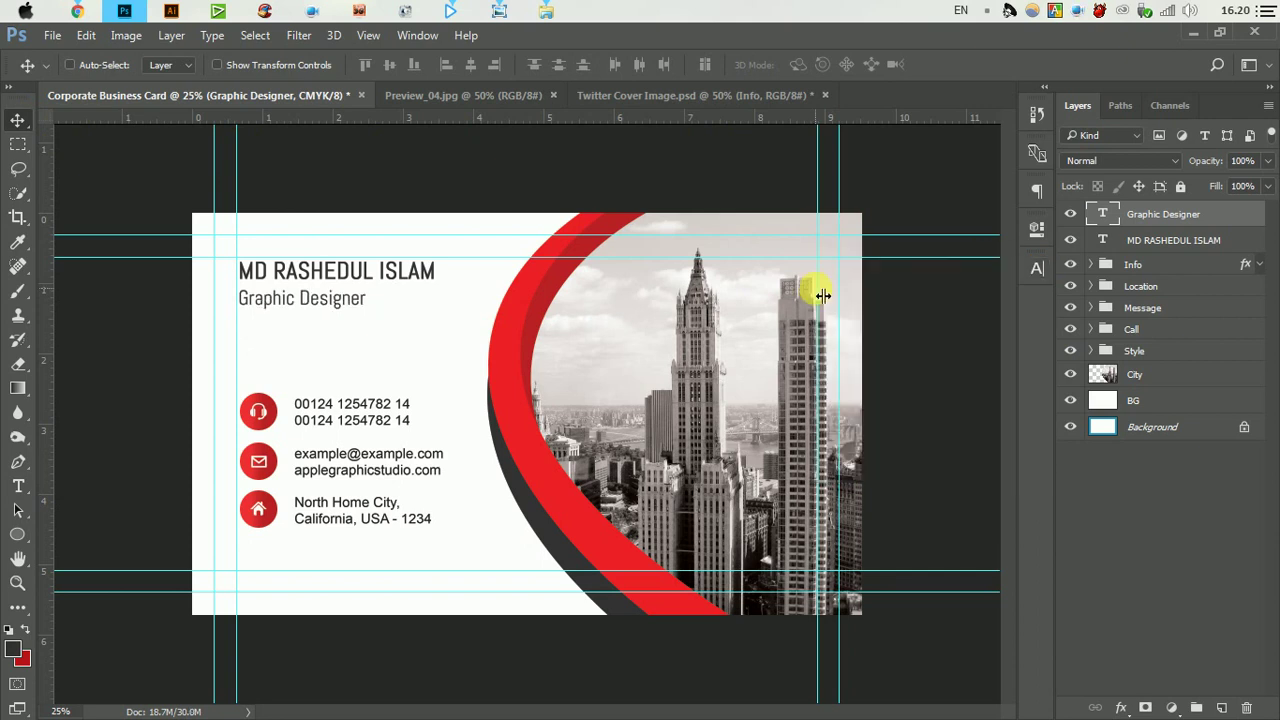
left_click(14, 545)
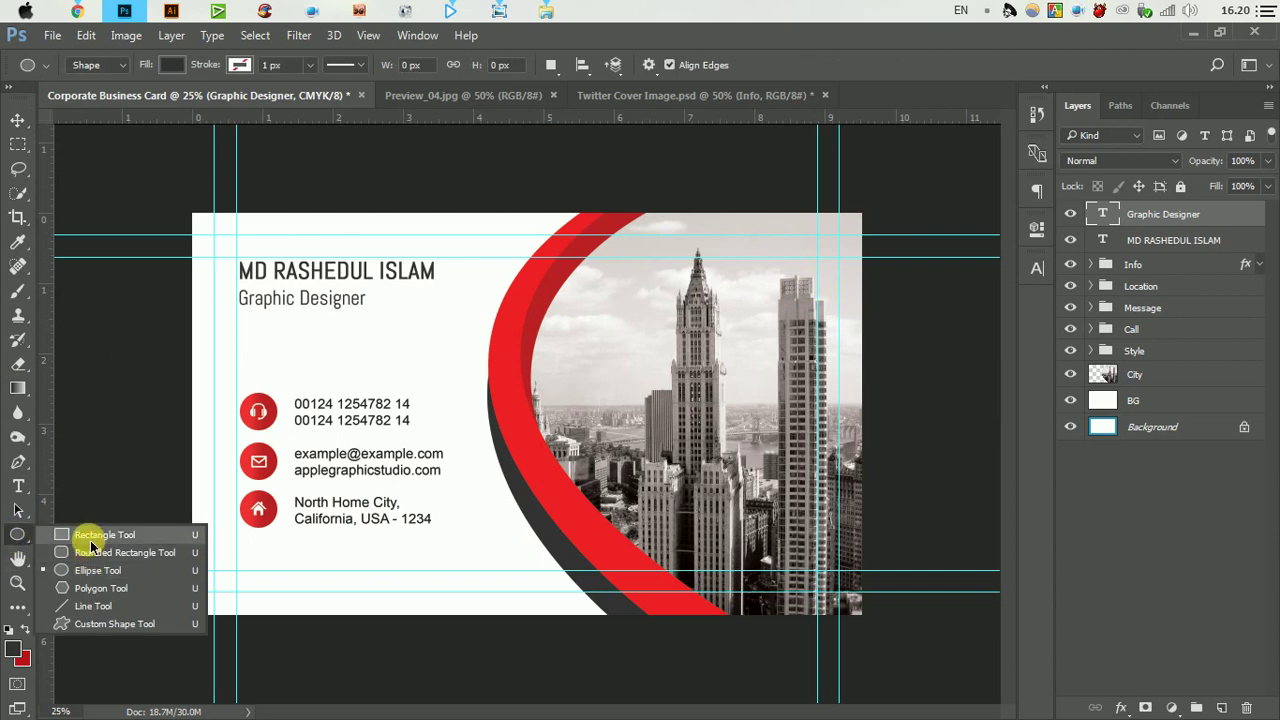
- Draw a thin bar under the title, fill it with the card's red, and copy it below the phone numbers
left_click(83, 535)
left_click_drag(243, 318, 366, 316)
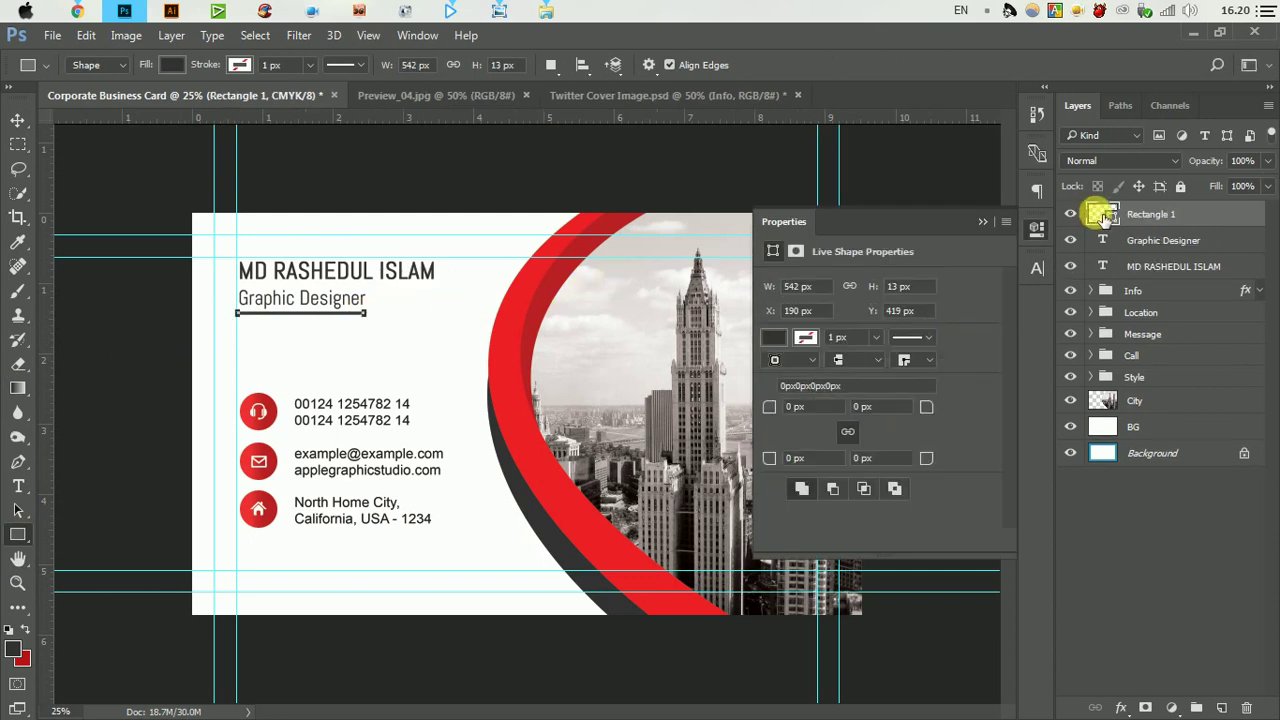
double_click(1102, 213)
left_click(538, 300)
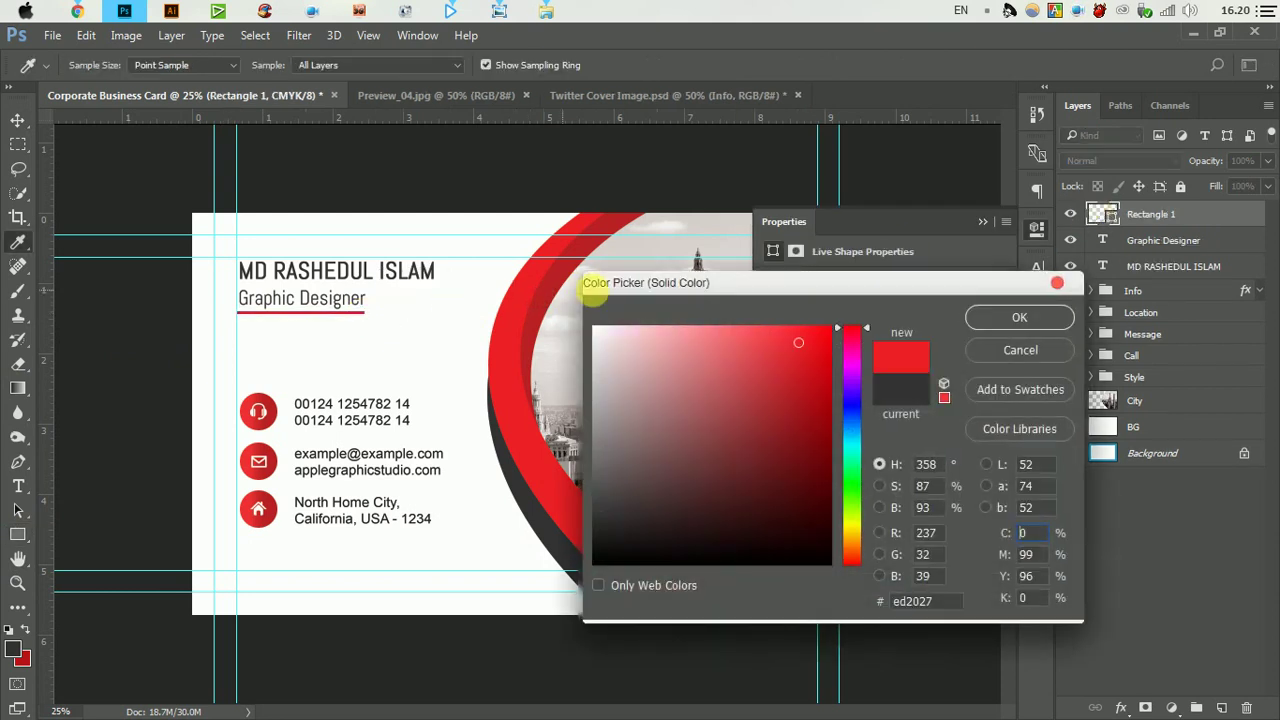
left_click(980, 316)
left_click(17, 121)
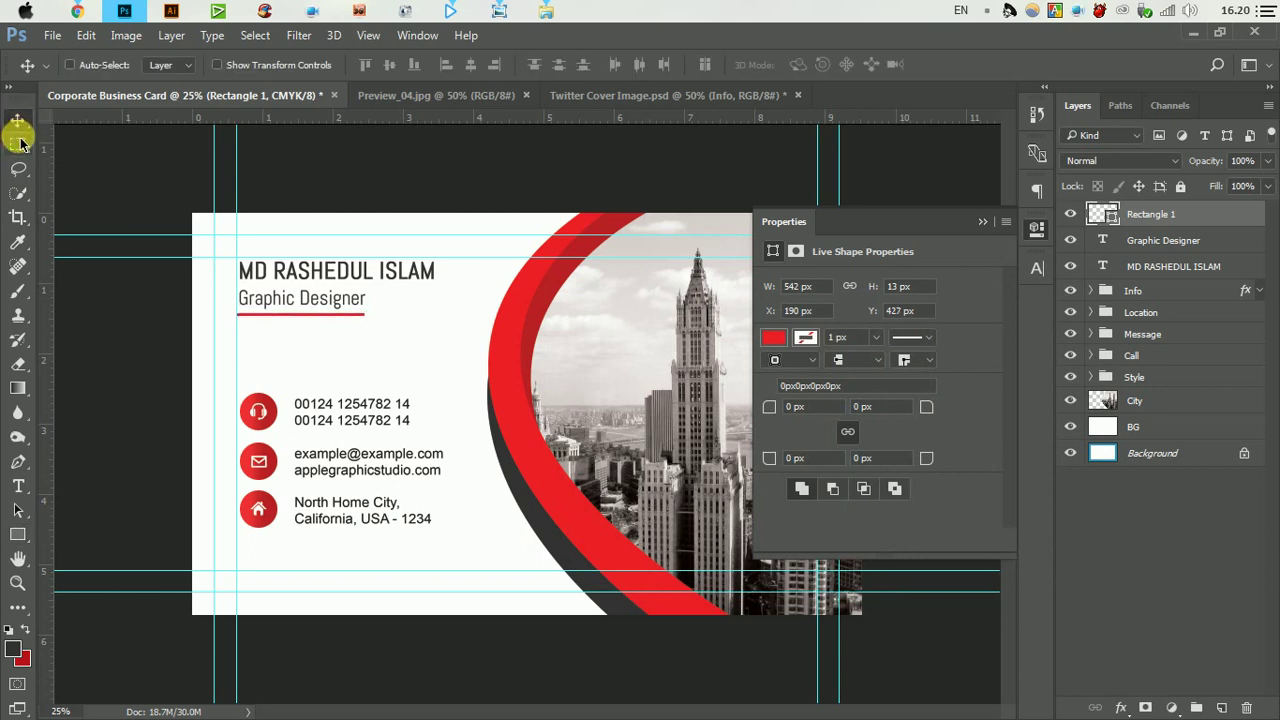
mouse_move(280, 318)
left_mouse_down()
mouse_move(288, 452)
mouse_move(290, 438)
left_mouse_up()
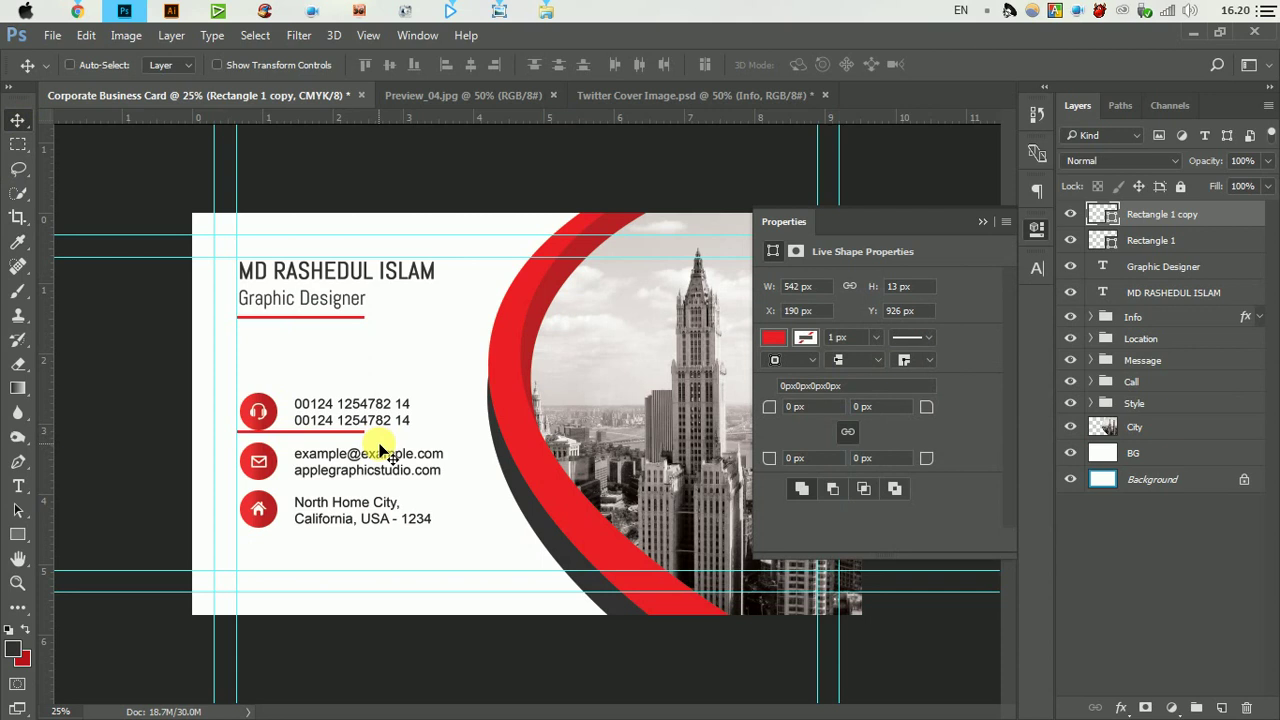
- Shorten the phone-line red divider to about 54% width from its left end
left_click(52, 35)
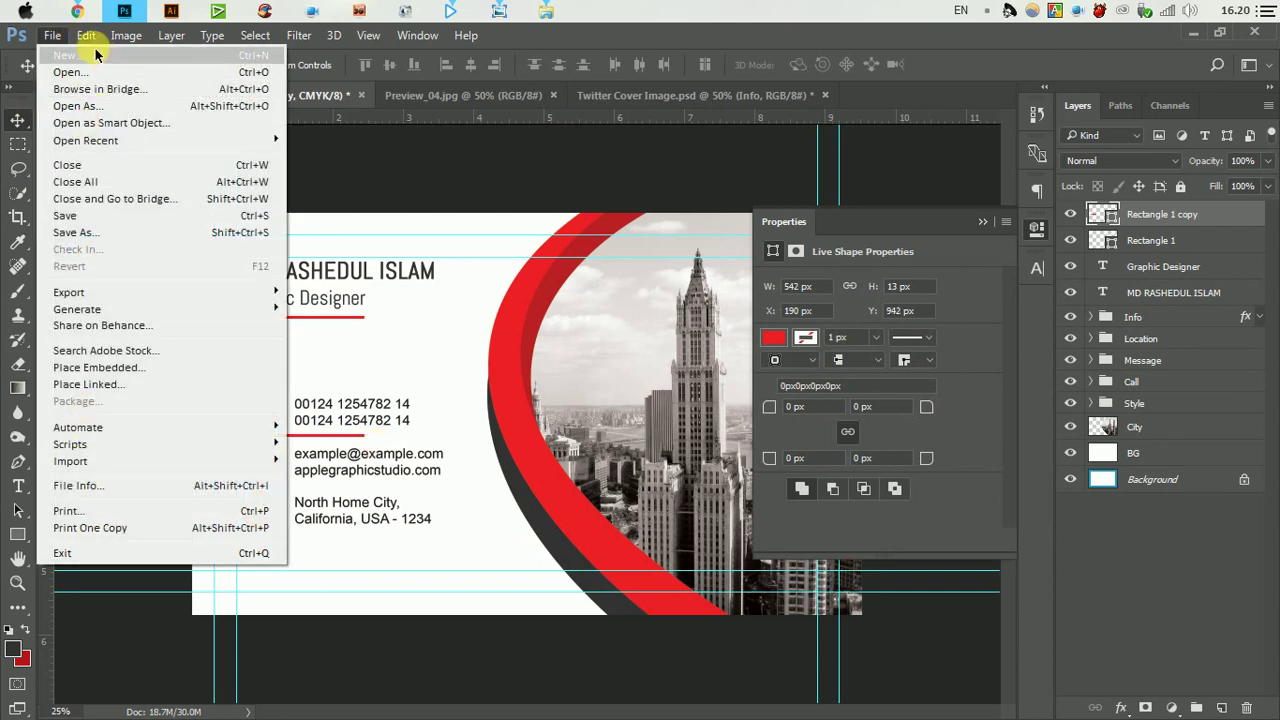
mouse_move(86, 35)
left_click(155, 382)
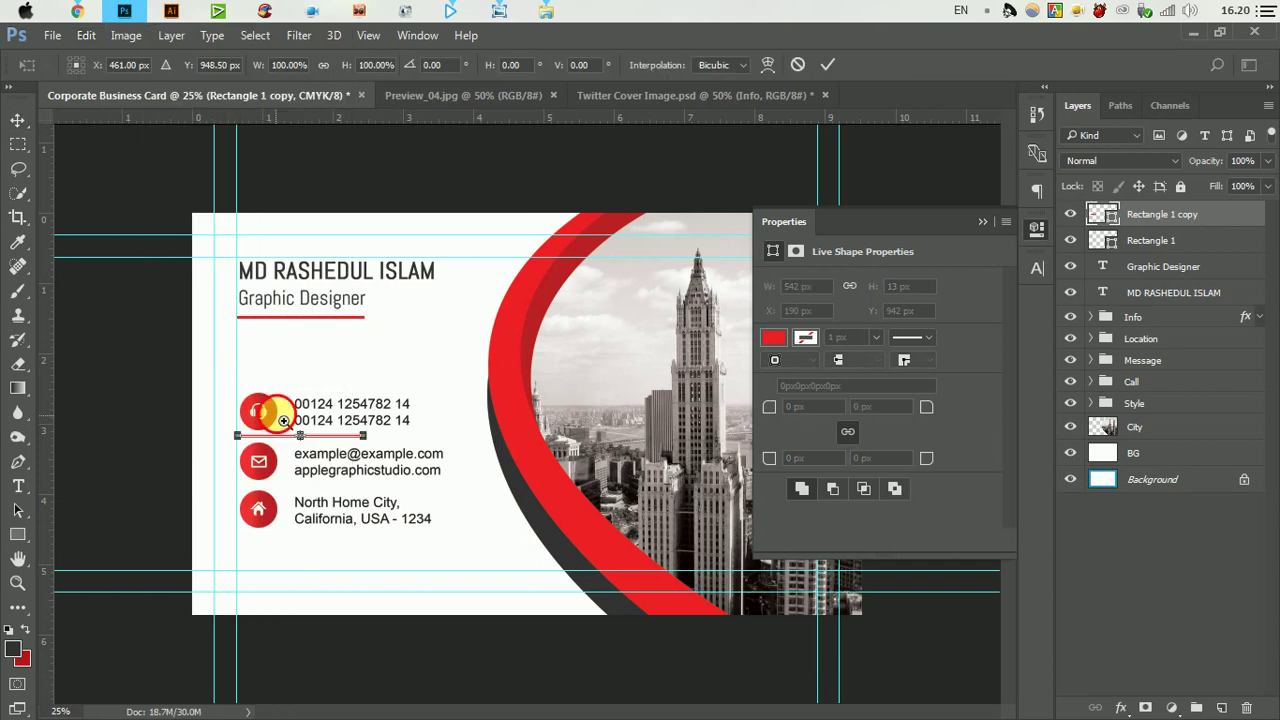
scroll(257, 414, "up", 2)
scroll(251, 429, "up", 2)
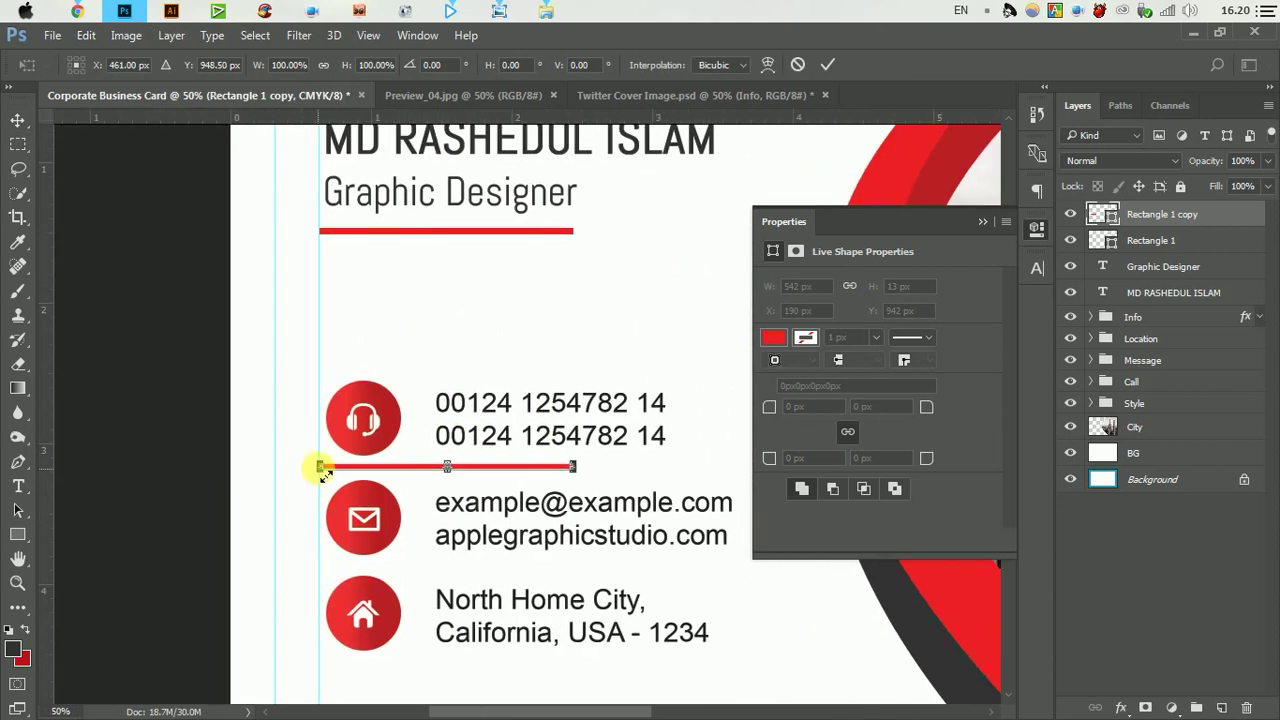
left_click_drag(320, 466, 437, 466)
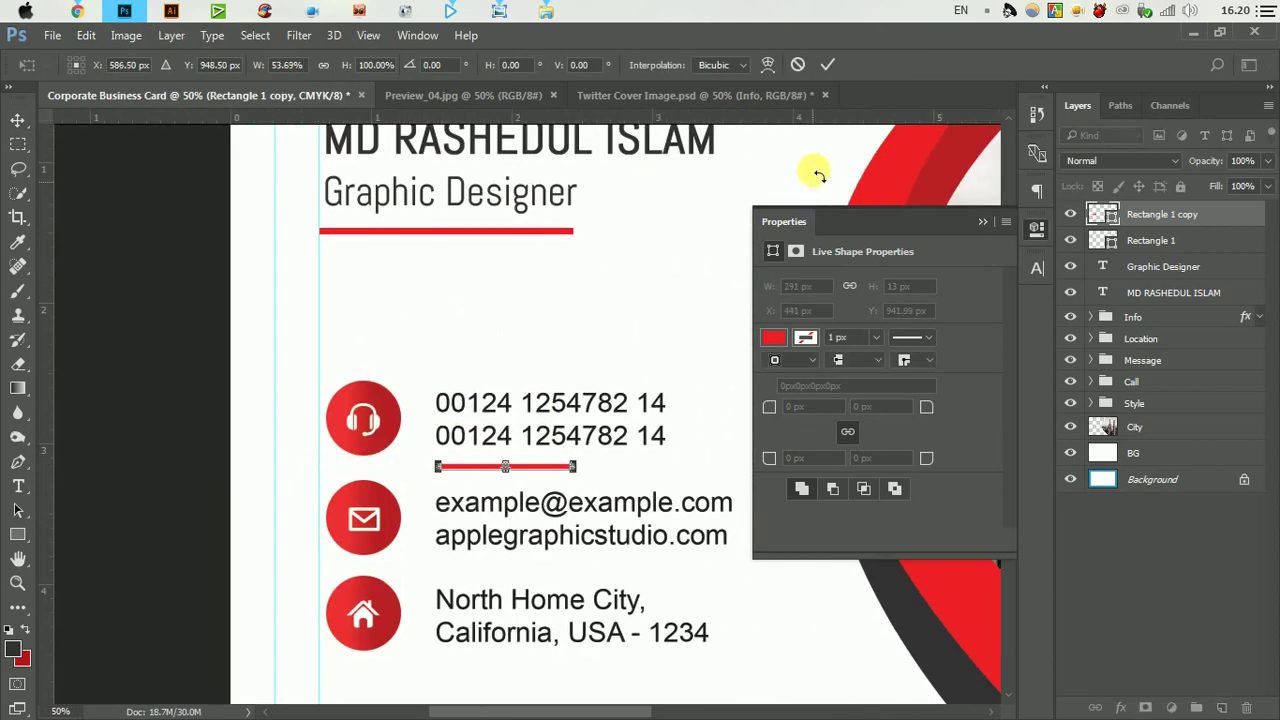
left_click(824, 68)
- Copy the divider below the email lines, nudge it up, and select all three line layers
left_click_drag(494, 466, 490, 573)
key("Up")
key("Up")
key("Up")
left_click_drag(603, 457, 387, 421)
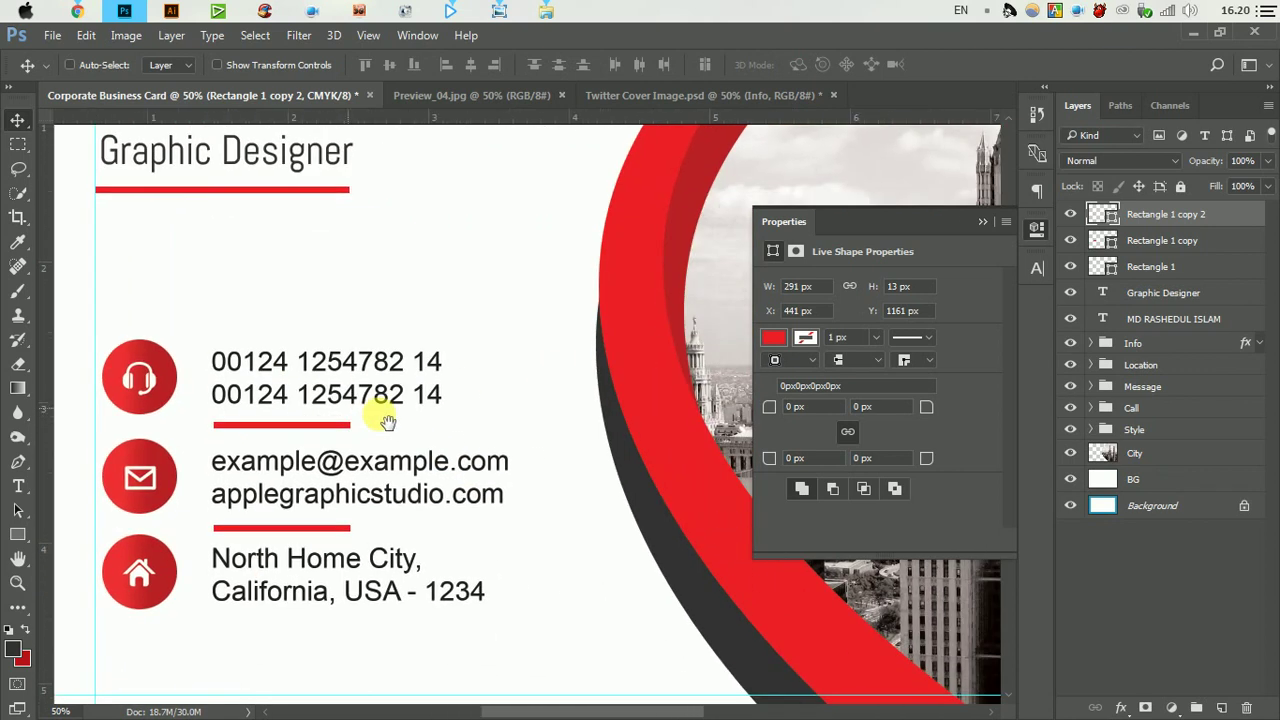
left_click(400, 417)
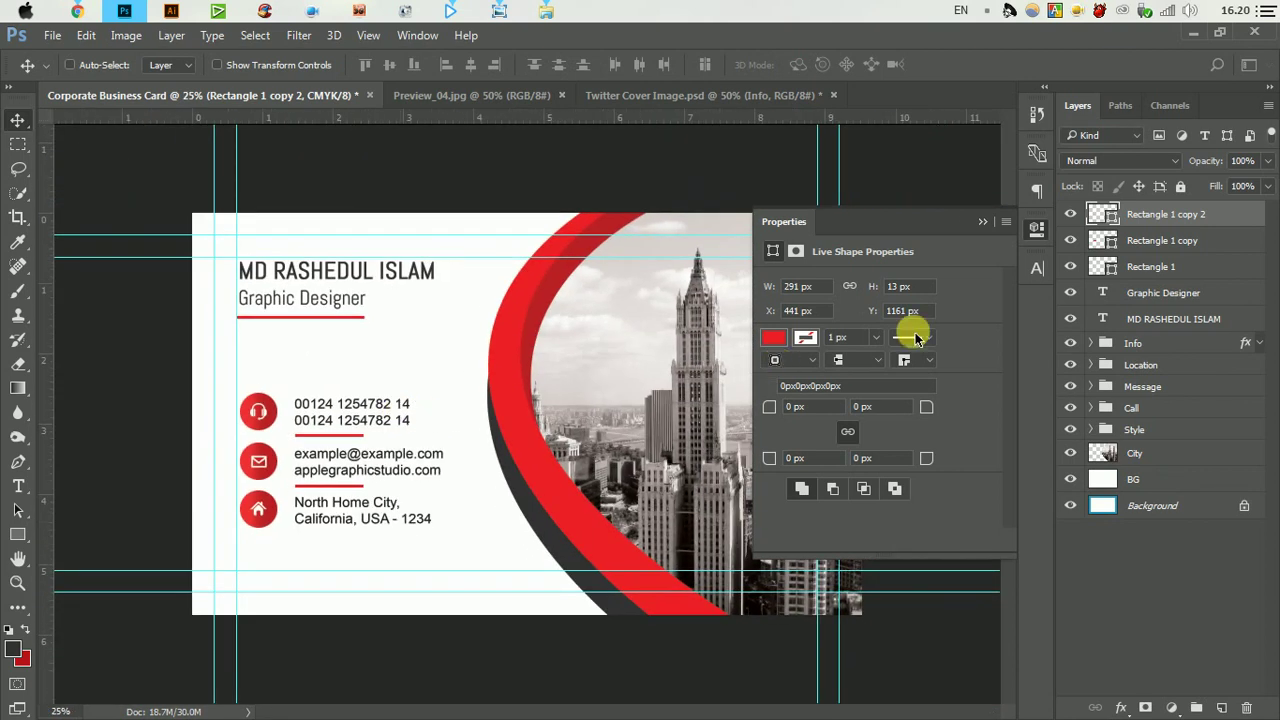
left_click(1010, 226)
left_click(1151, 266, "shift")
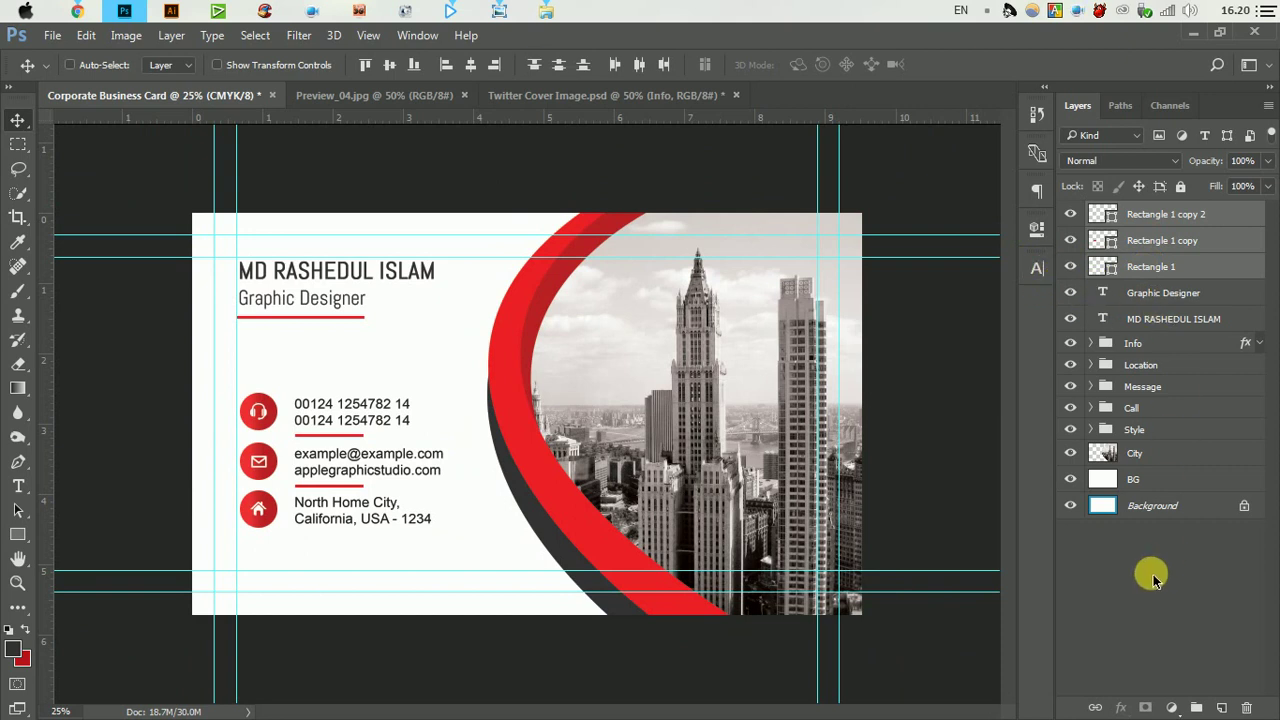
- Group the three red divider layers and name the group Lines
left_click(1196, 707)
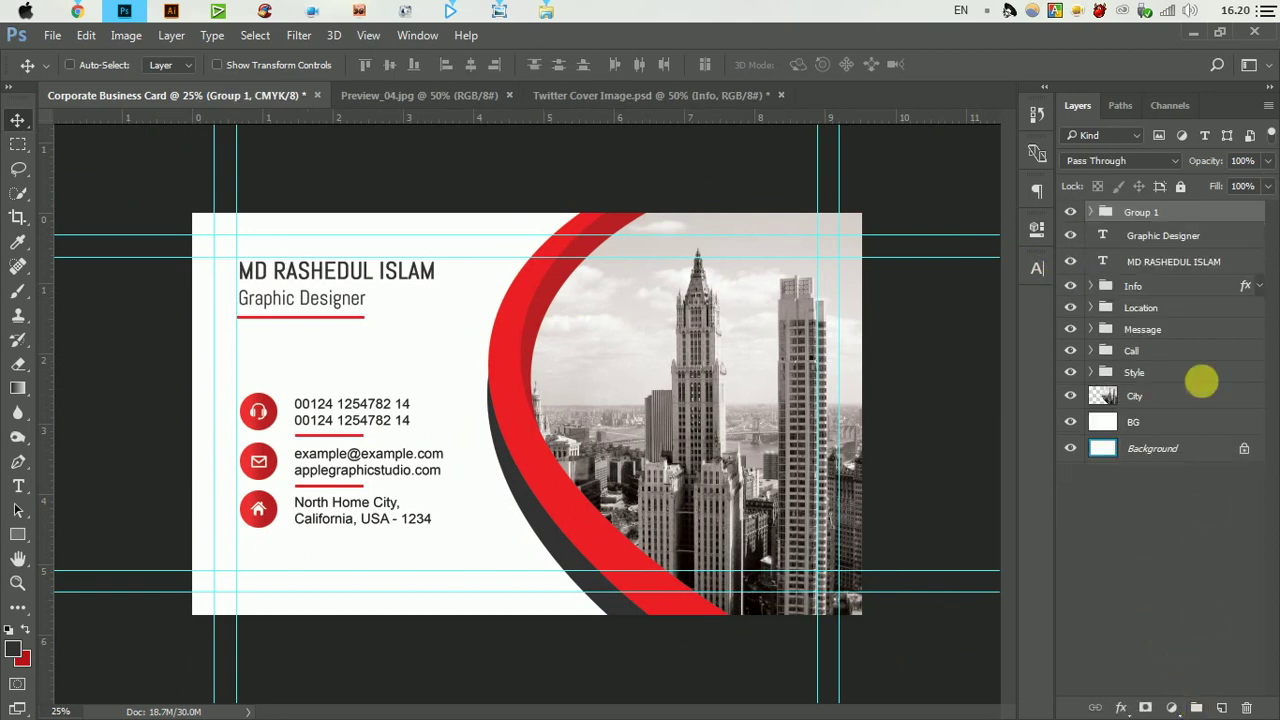
double_click(1137, 212)
type("Line")
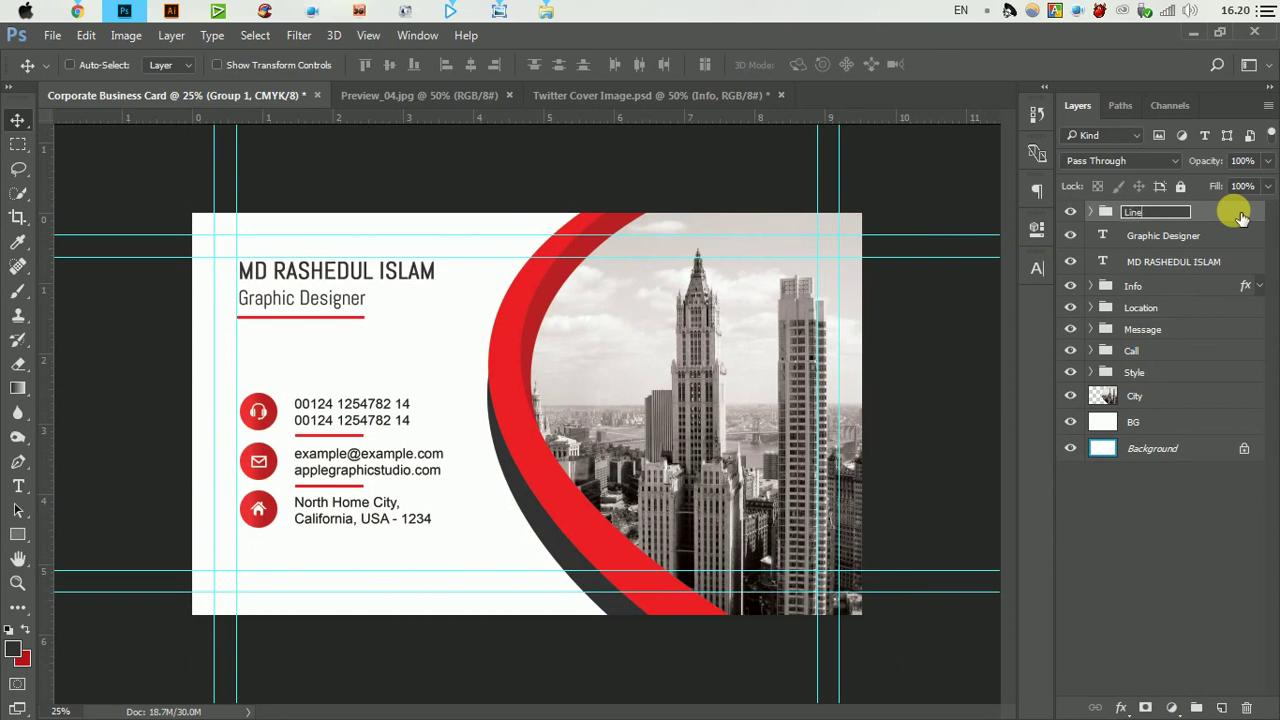
type("s")
key("Return")
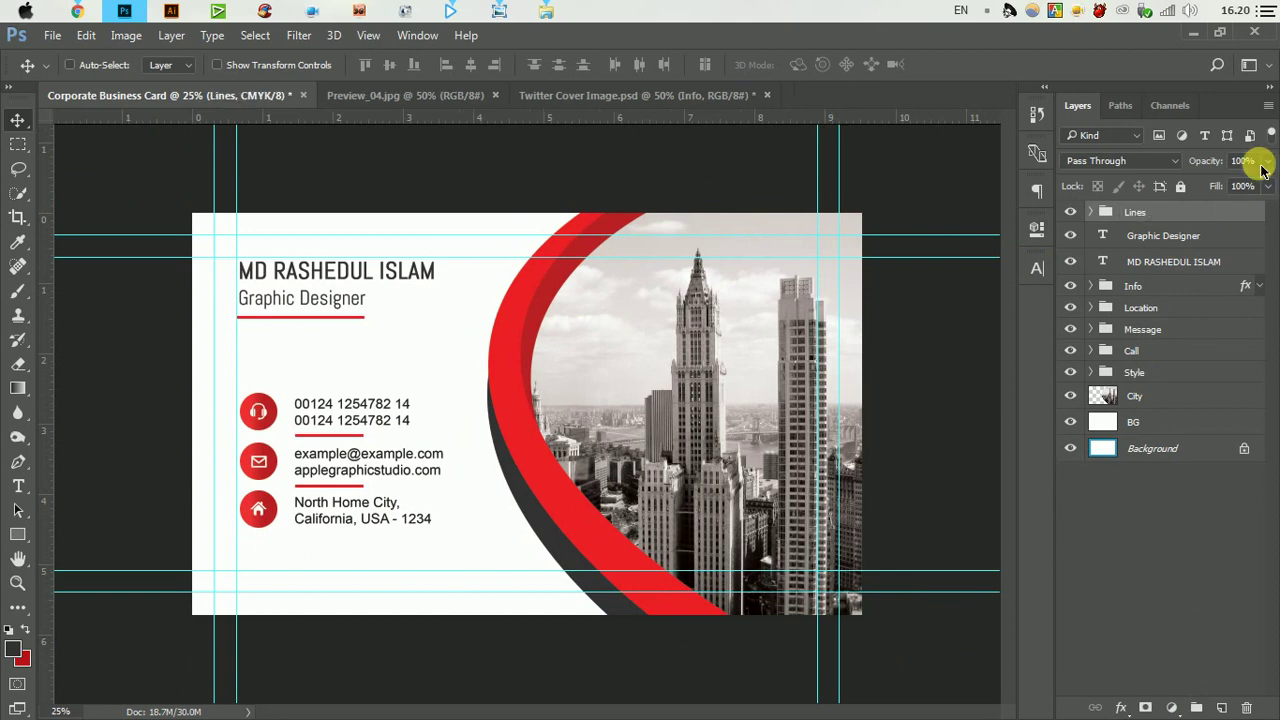
- Group the name and Graphic Designer text layers and name the group Titles
left_click(1215, 240)
left_click(1203, 262, "shift")
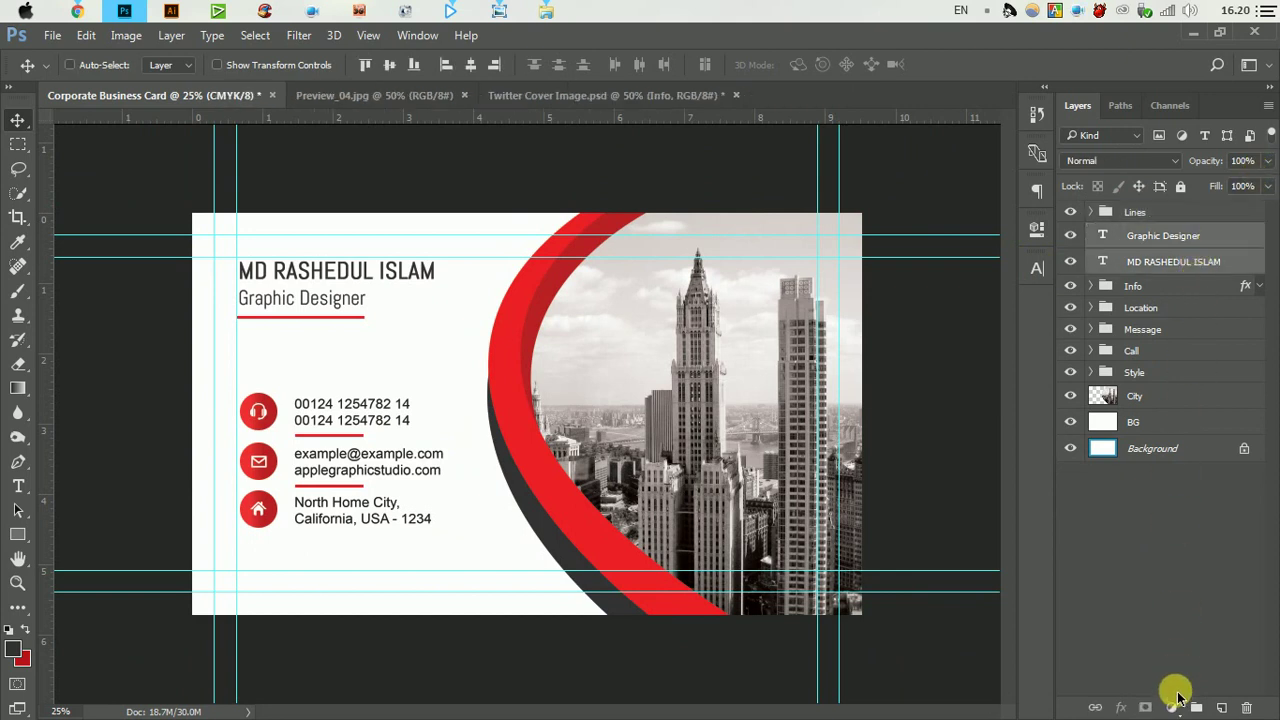
left_click(1196, 707)
double_click(1150, 233)
type("Titles")
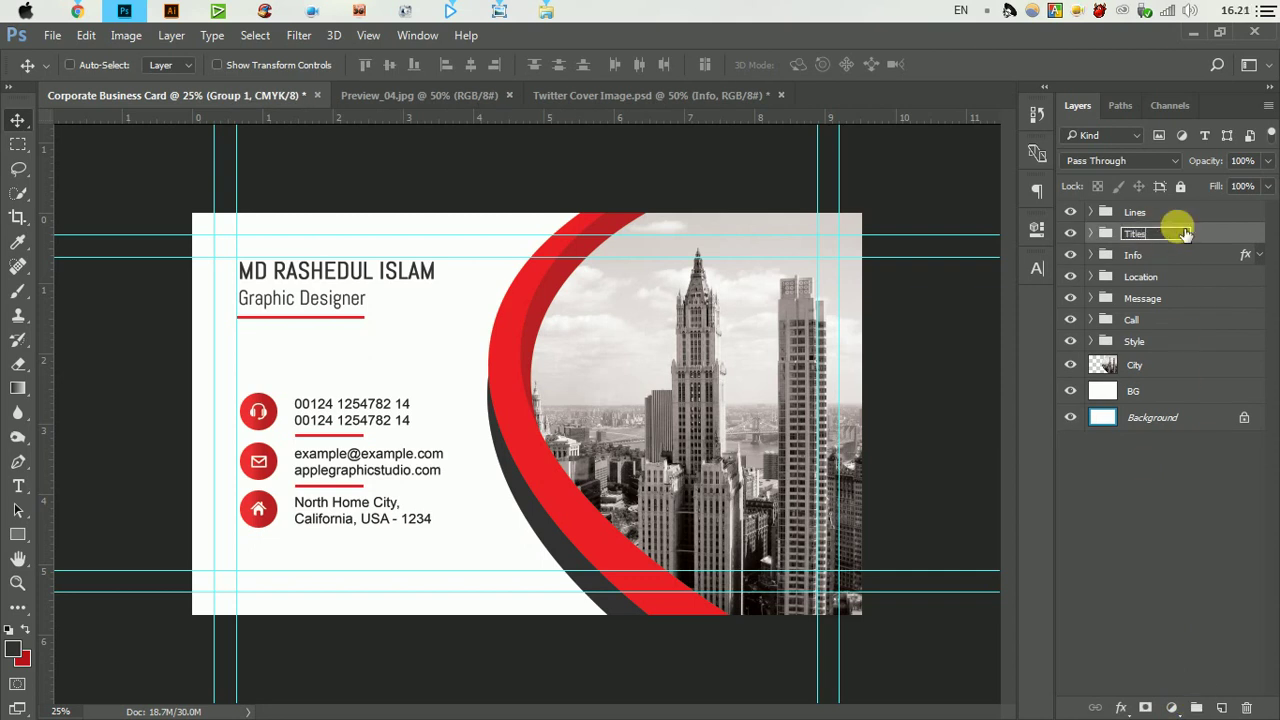
key("Return")
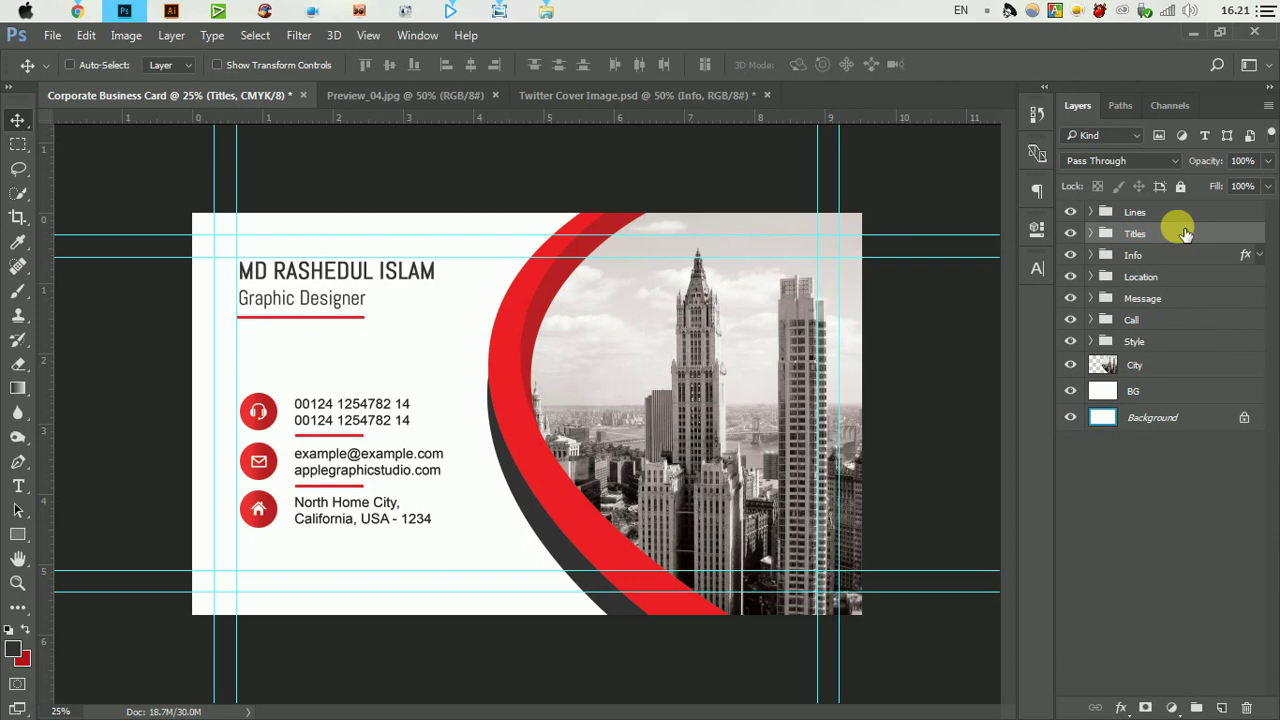
- Reorder the groups, moving the Lines group down just above Style
left_click_drag(1183, 240, 1176, 214)
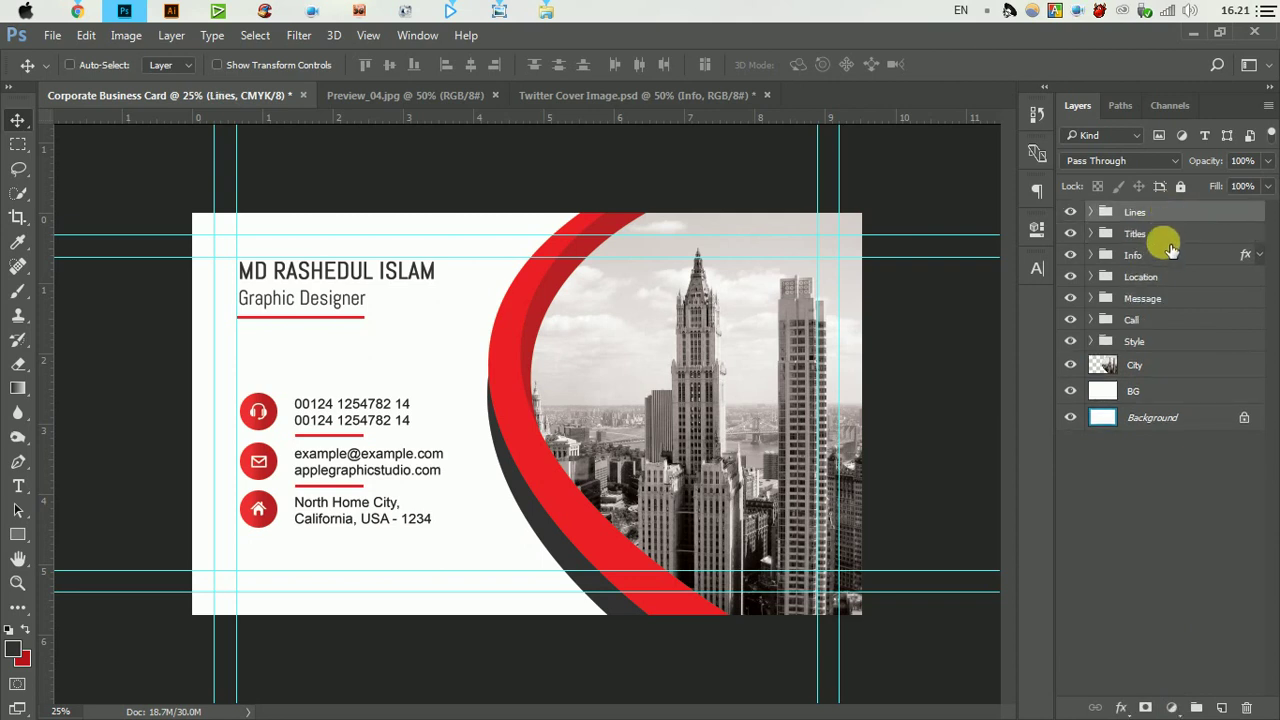
key("ctrl+z")
left_click_drag(1155, 390, 1160, 388)
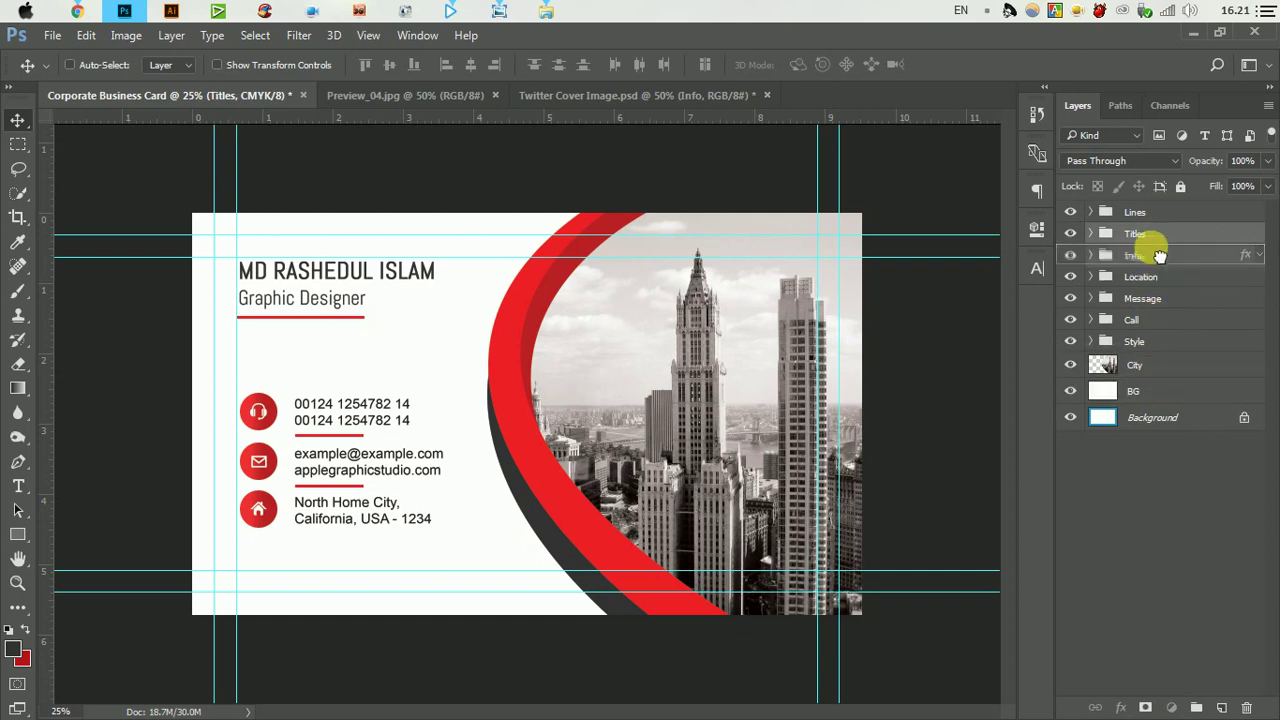
mouse_move(1150, 277)
left_mouse_down()
mouse_move(1167, 305)
mouse_move(1166, 342)
mouse_move(1160, 333)
left_mouse_up()
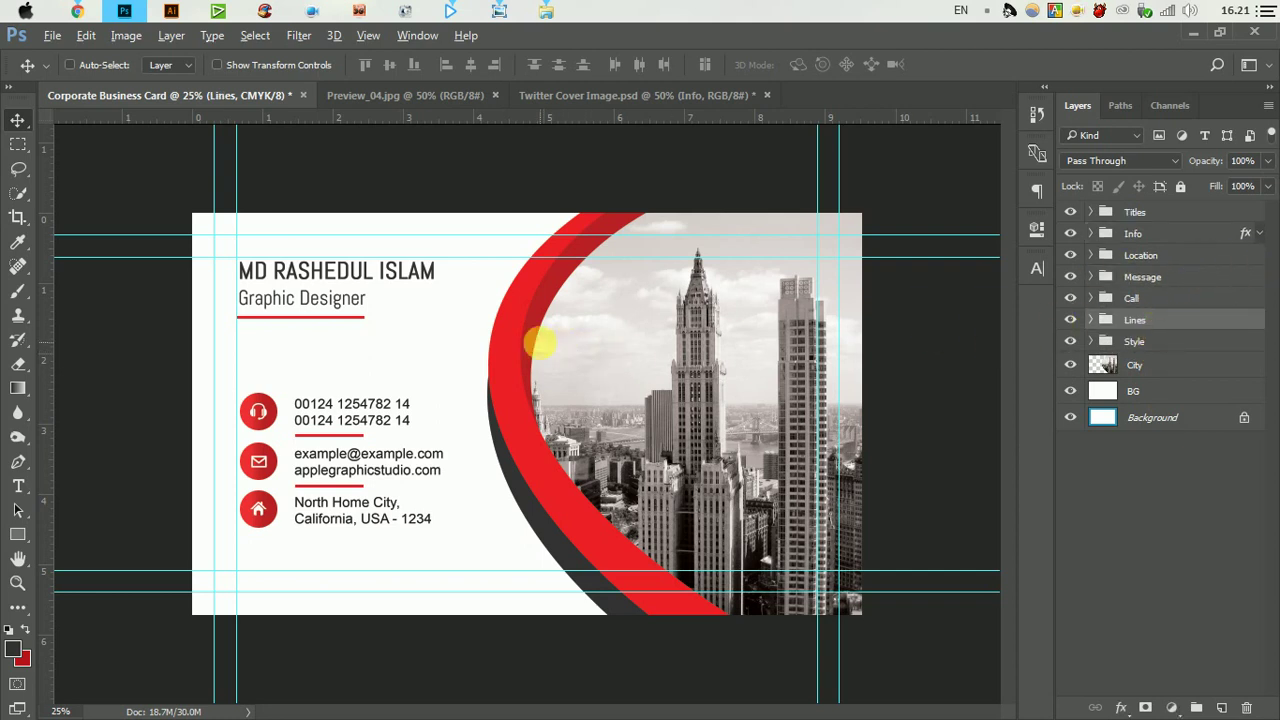
left_click(505, 343, "alt")
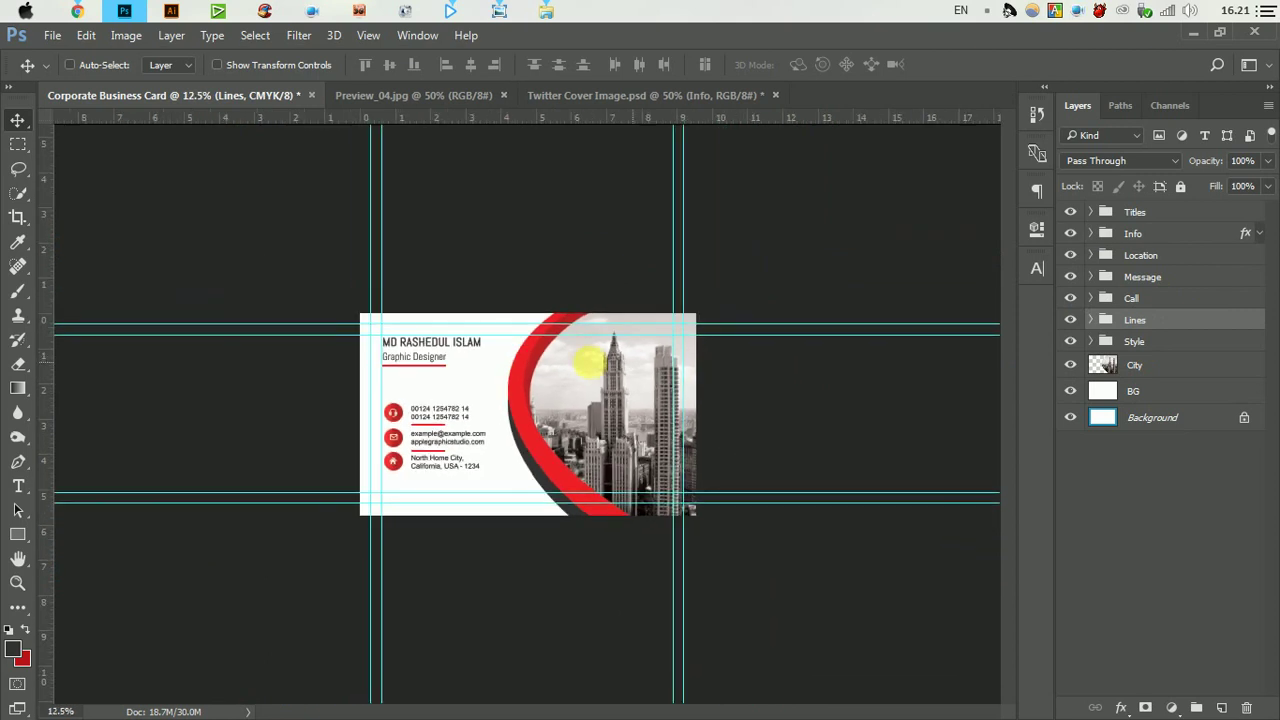
- Add a new layer above Titles and fill it with a merged card copy via Apply Image
left_click(548, 362)
left_click(1170, 214)
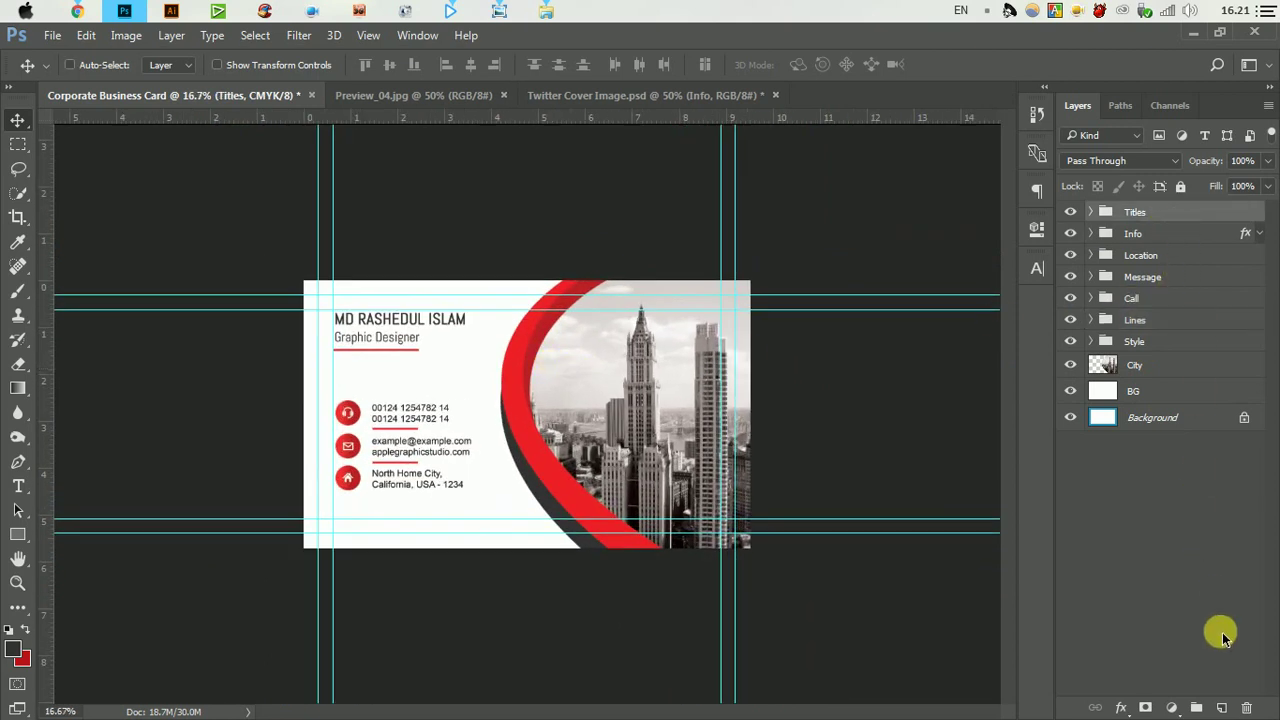
left_click(1221, 708)
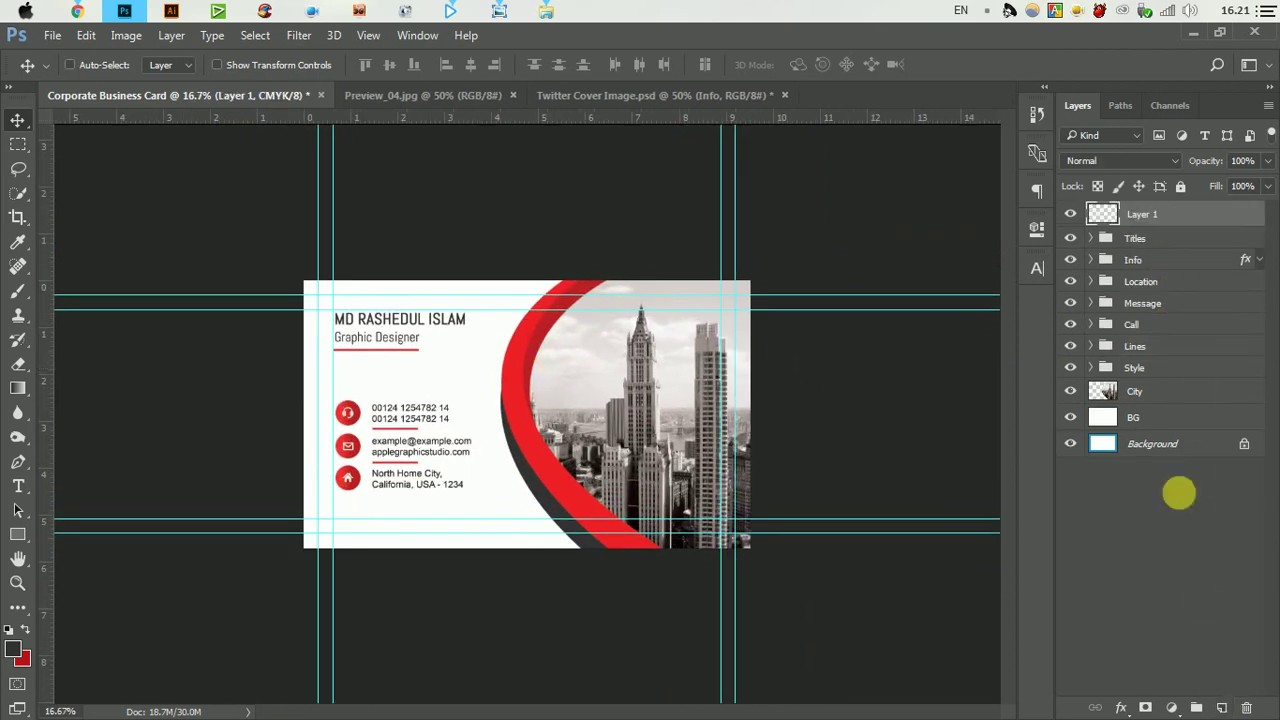
left_click(127, 36)
left_click(171, 294)
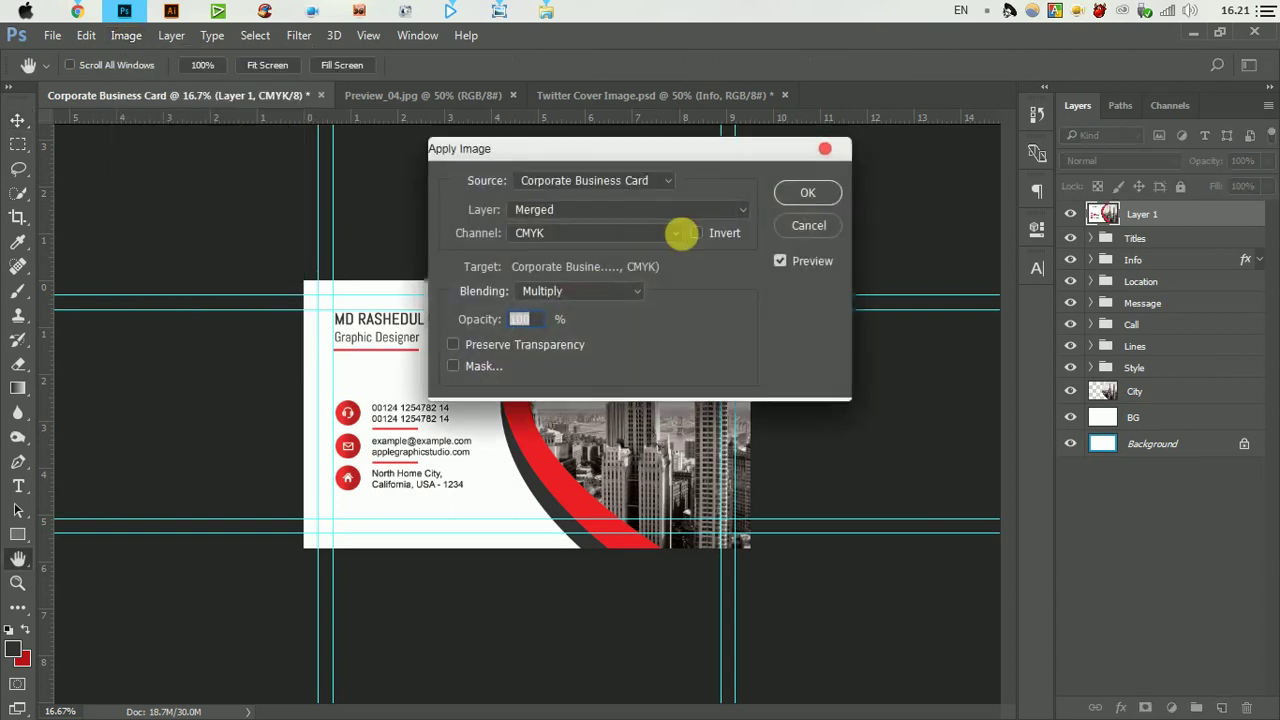
left_click(820, 191)
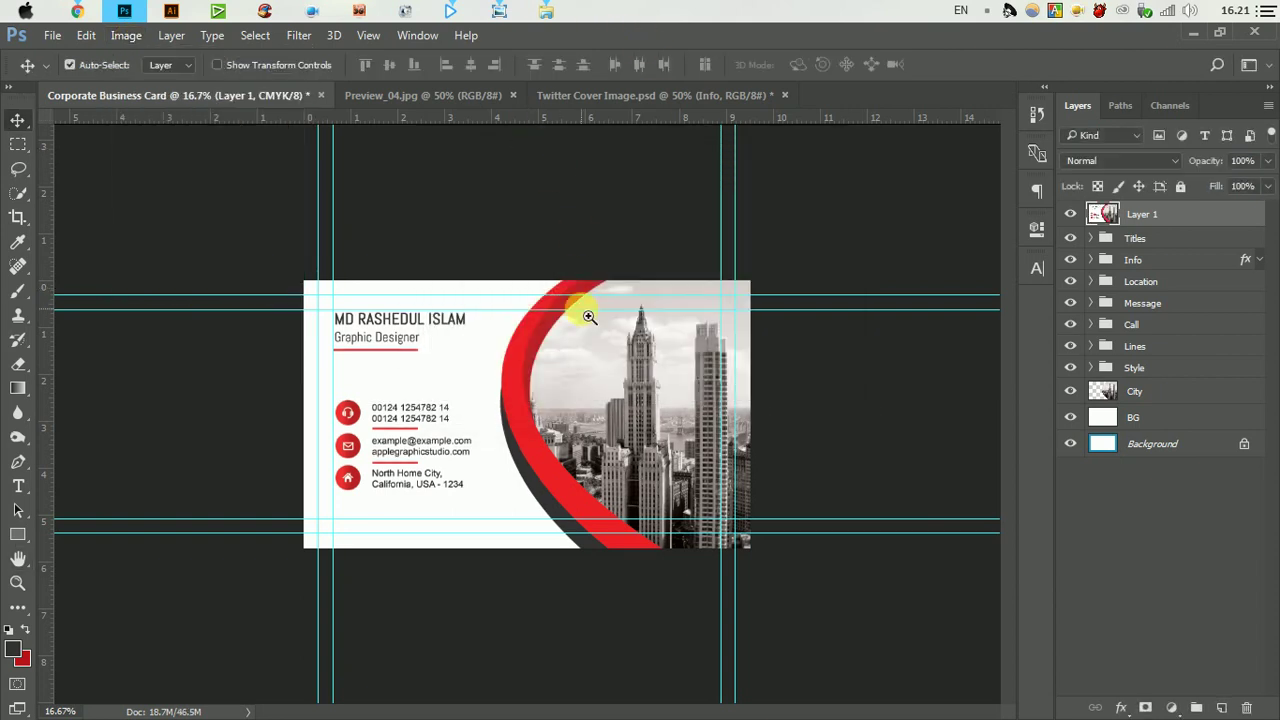
key("ctrl+plus")
key("ctrl")
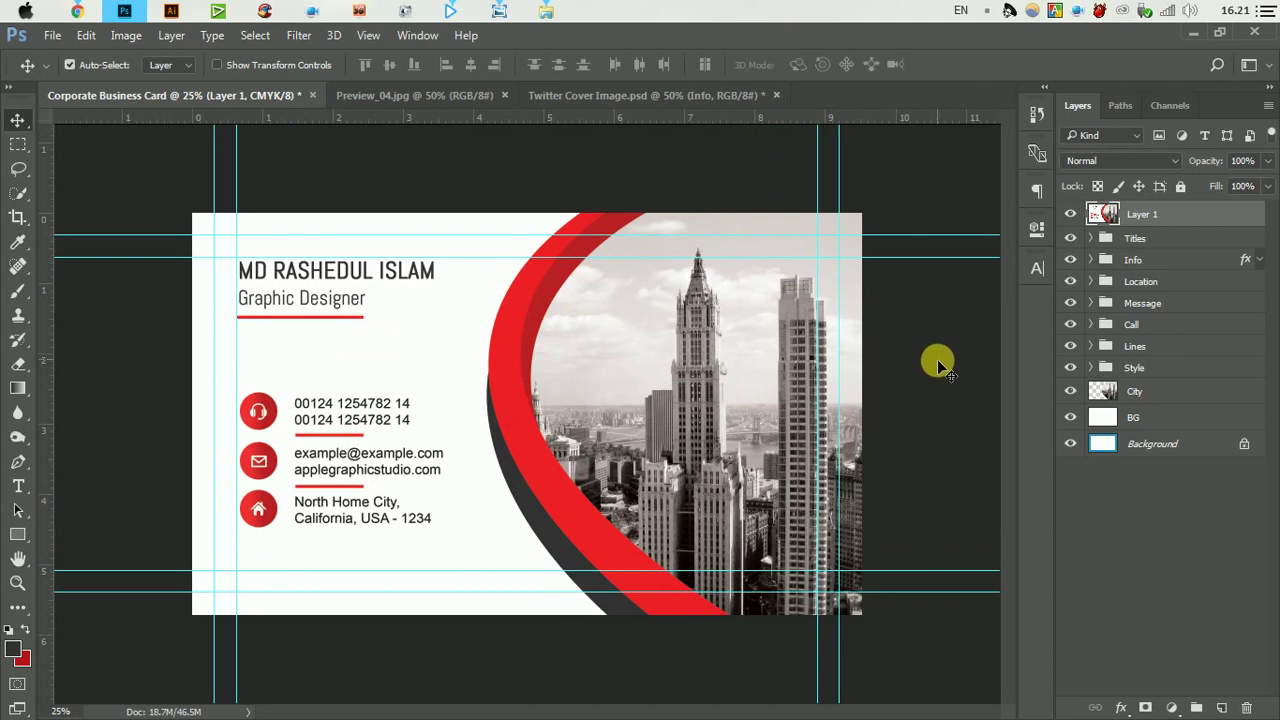